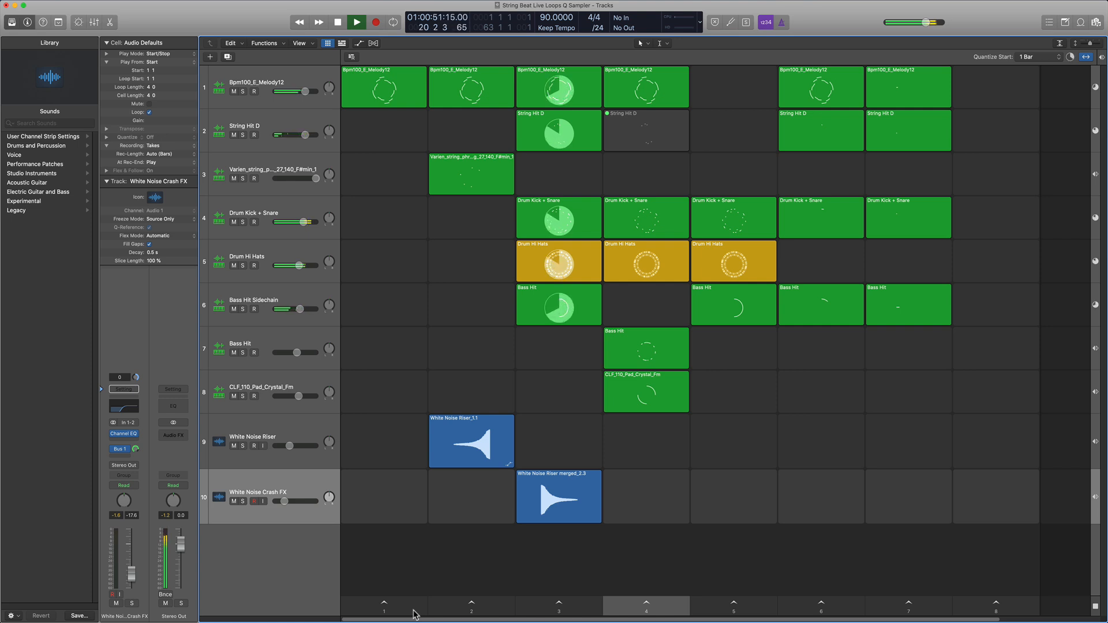
{"action": "key", "text": "Return"}
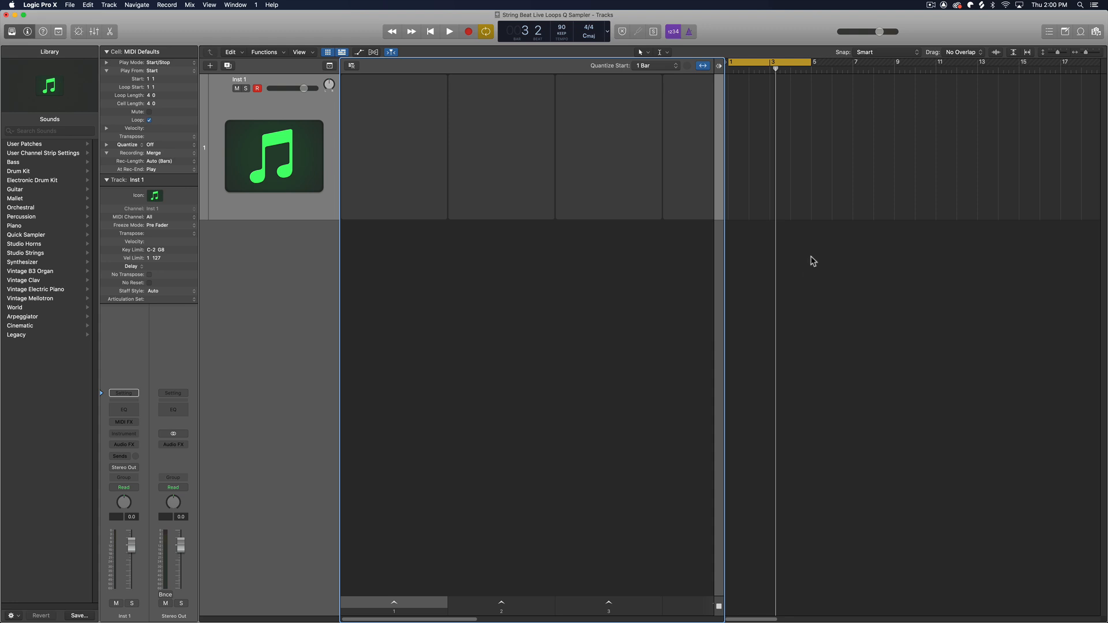
Switch to Splice and audition the Bpm100_E_Melody12.wav sample from the recently added samples
{"action": "left_click", "coordinate": [982, 6]}
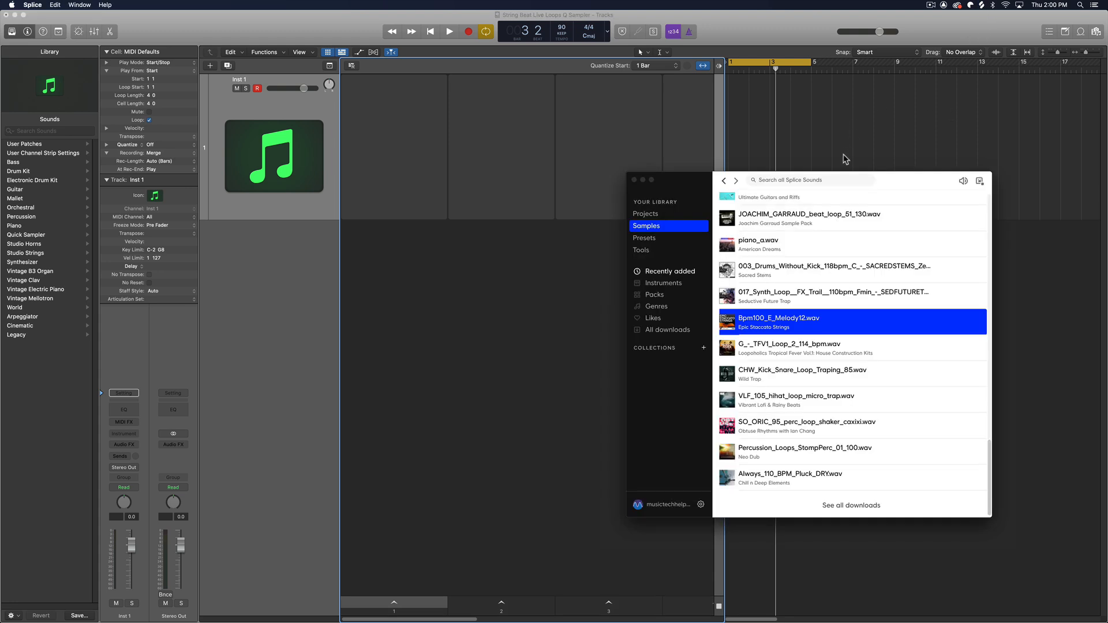
{"action": "left_click_drag", "start_coordinate": [904, 186], "coordinate": [864, 187]}
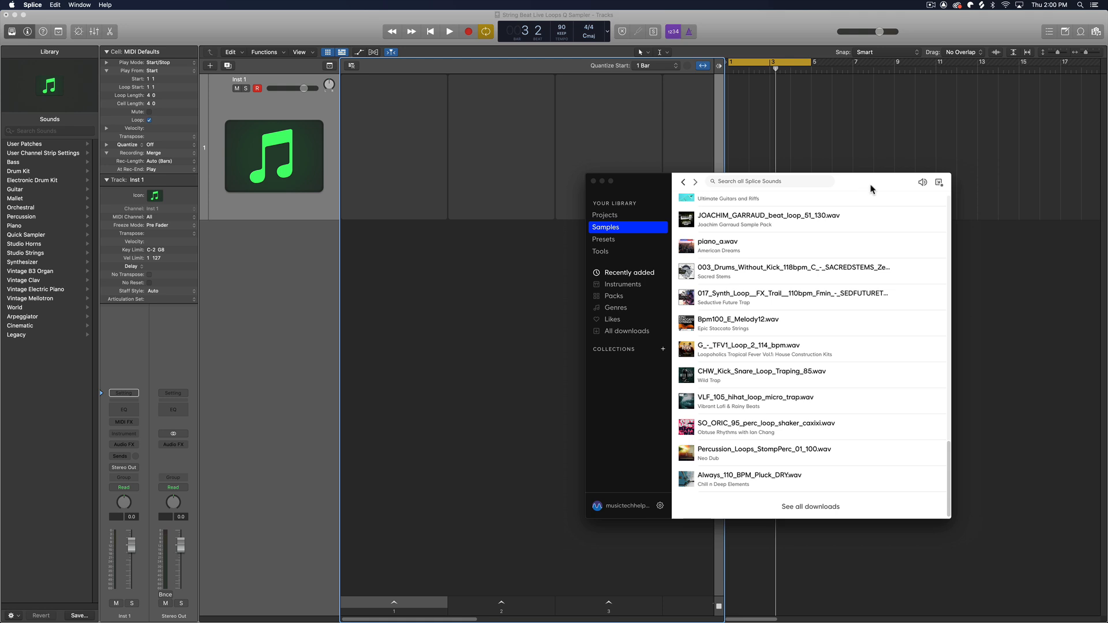
{"action": "scroll", "coordinate": [816, 398], "scroll_direction": "up", "scroll_amount": 5}
{"action": "scroll", "coordinate": [811, 390], "scroll_direction": "down", "scroll_amount": 5}
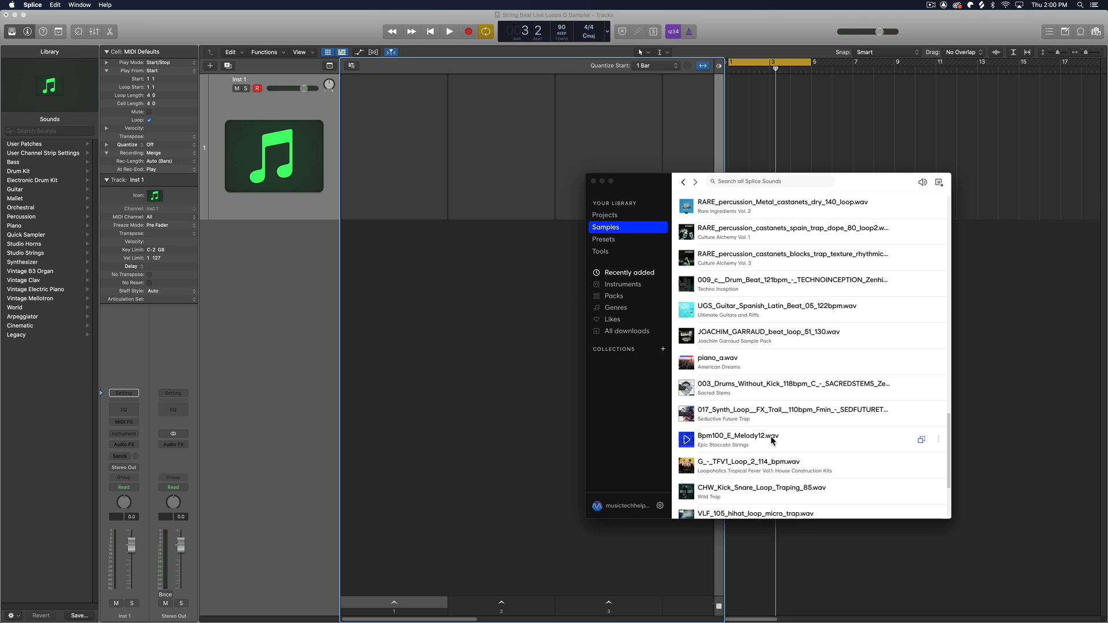
{"action": "left_click", "coordinate": [689, 443]}
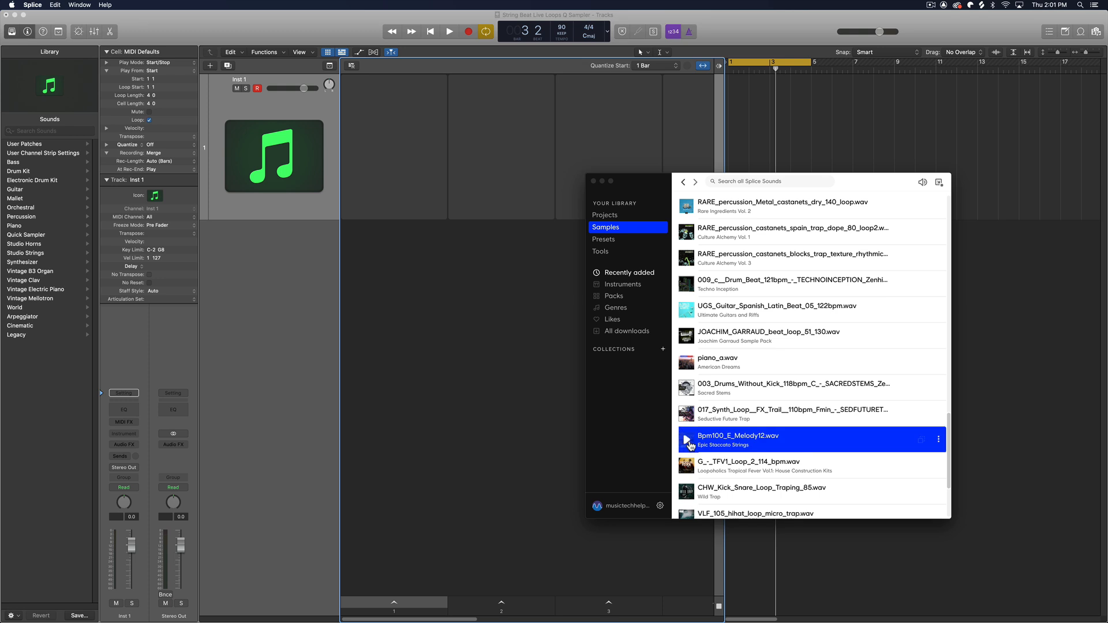
Load Bpm100_E_Melody12.wav into a new Quick Sampler (Optimized) track and delete the empty Inst 1 track
{"action": "left_click_drag", "start_coordinate": [921, 441], "coordinate": [274, 329]}
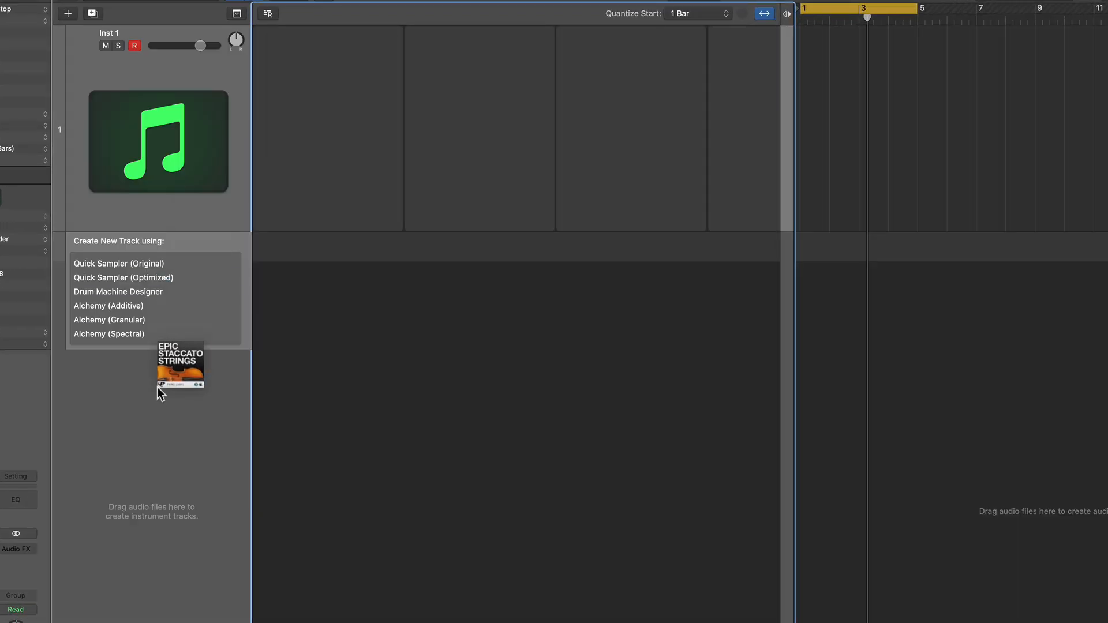
{"action": "left_click_drag", "start_coordinate": [157, 387], "coordinate": [185, 279]}
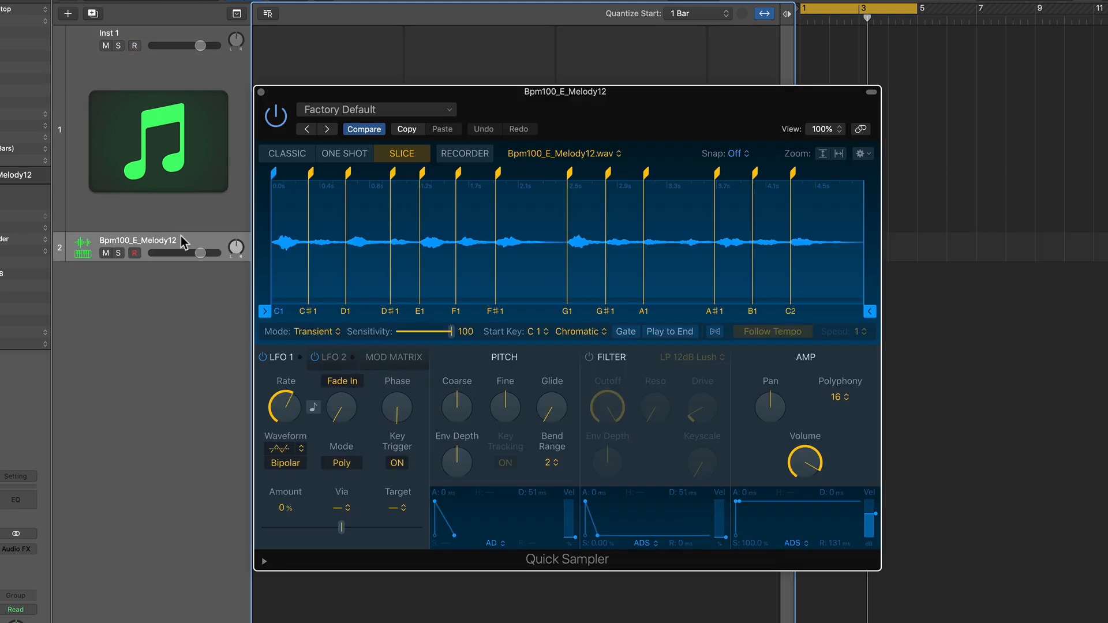
{"action": "left_click", "coordinate": [182, 151]}
{"action": "key", "text": "super+BackSpace"}
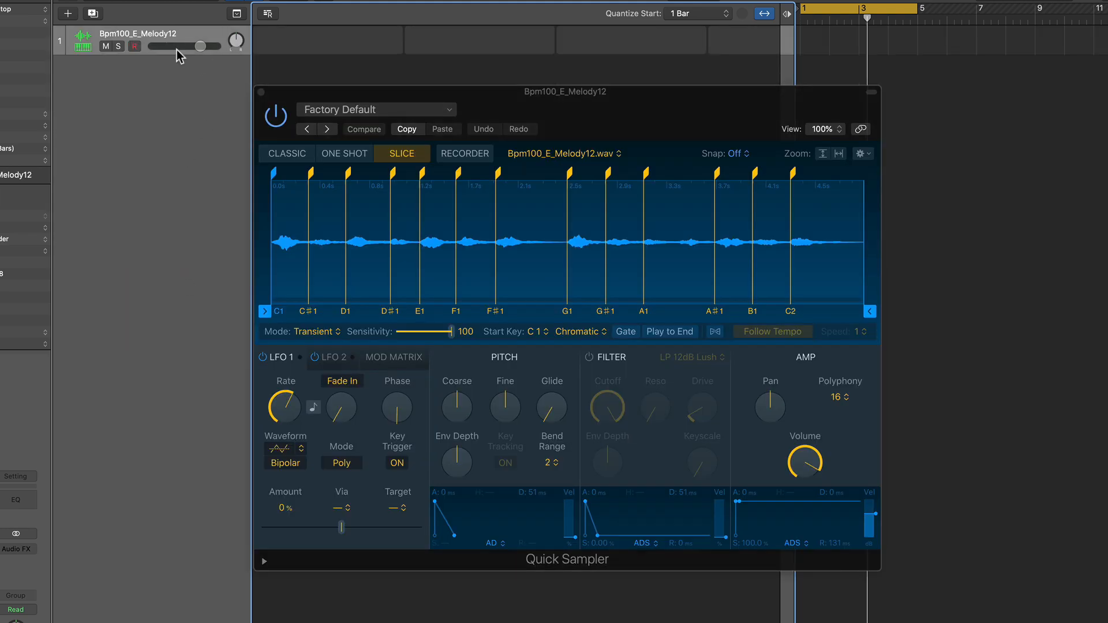
{"action": "left_click", "coordinate": [164, 182]}
{"action": "left_click", "coordinate": [172, 52]}
{"action": "key", "text": "z"}
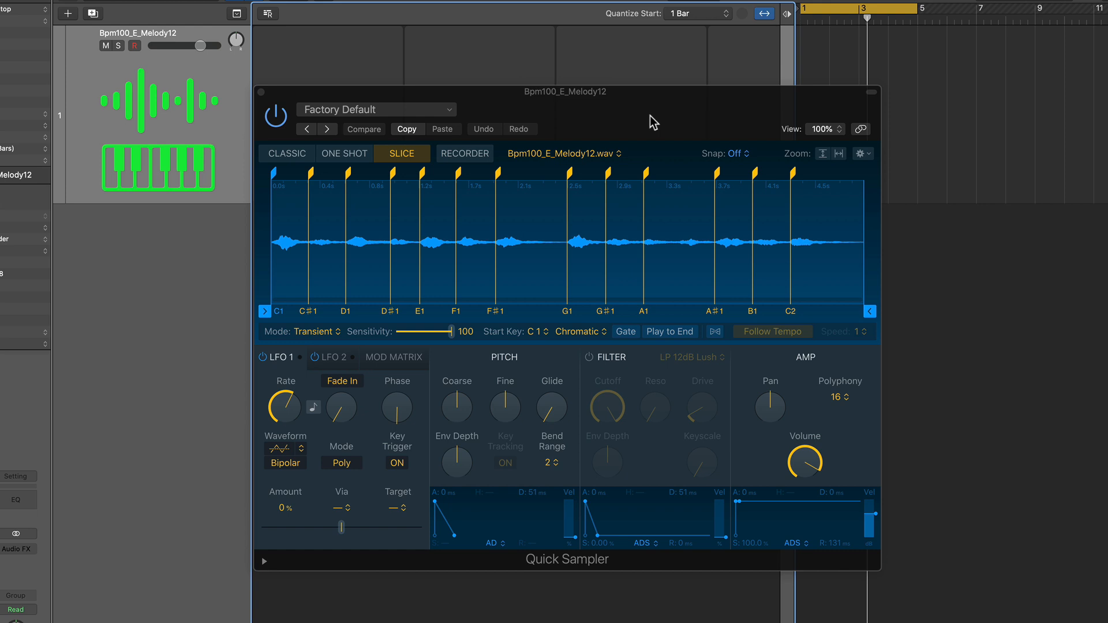
In Slice mode, nudge the G1 marker earlier, move D#1 to about 0.893 s, and shift A1 later to just before A#1
{"action": "left_click", "coordinate": [402, 156]}
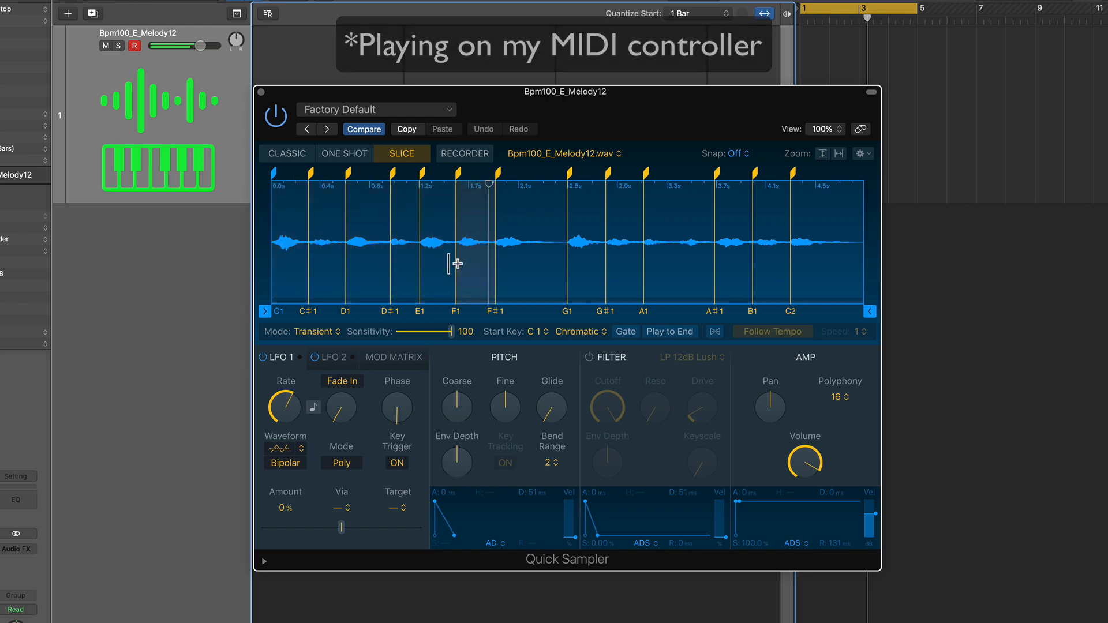
{"action": "left_click_drag", "start_coordinate": [568, 176], "coordinate": [567, 177]}
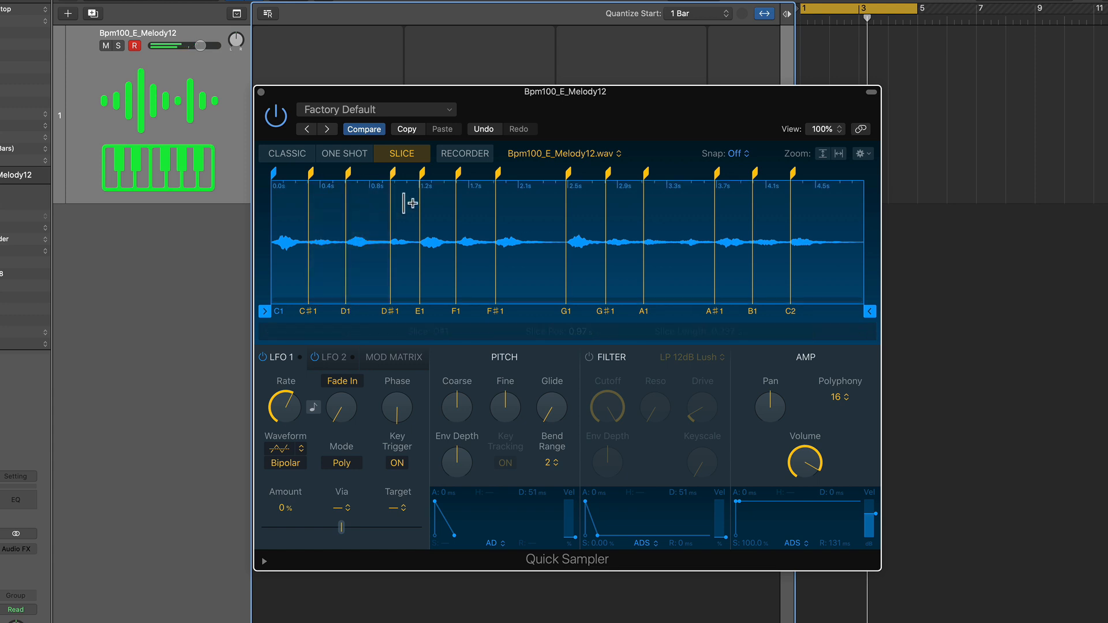
{"action": "left_click_drag", "start_coordinate": [391, 173], "coordinate": [383, 176]}
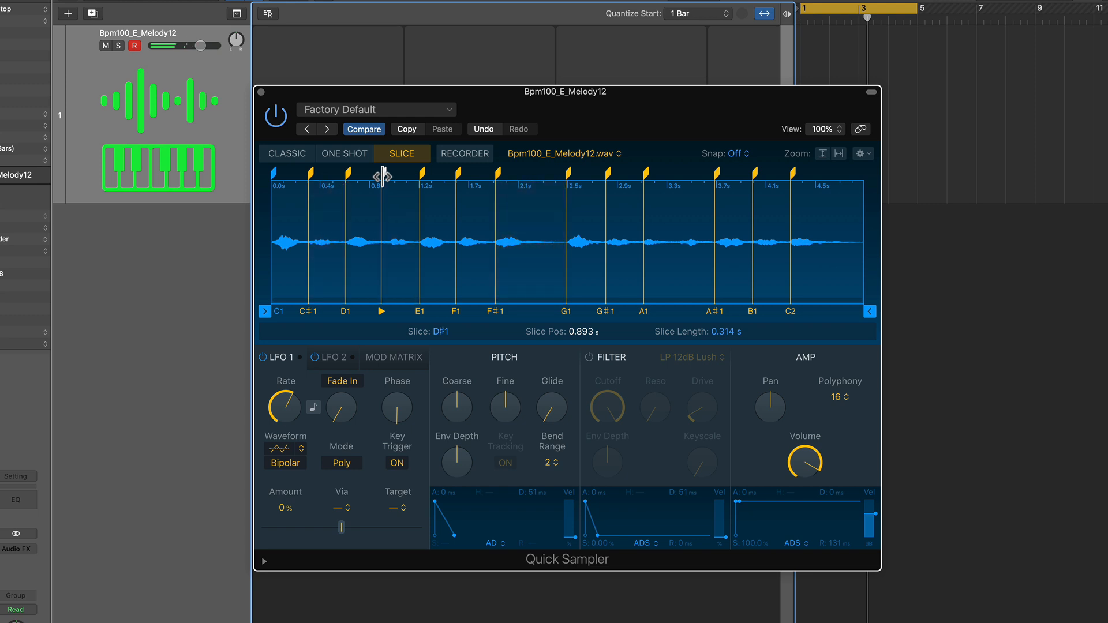
{"action": "left_click", "coordinate": [626, 173]}
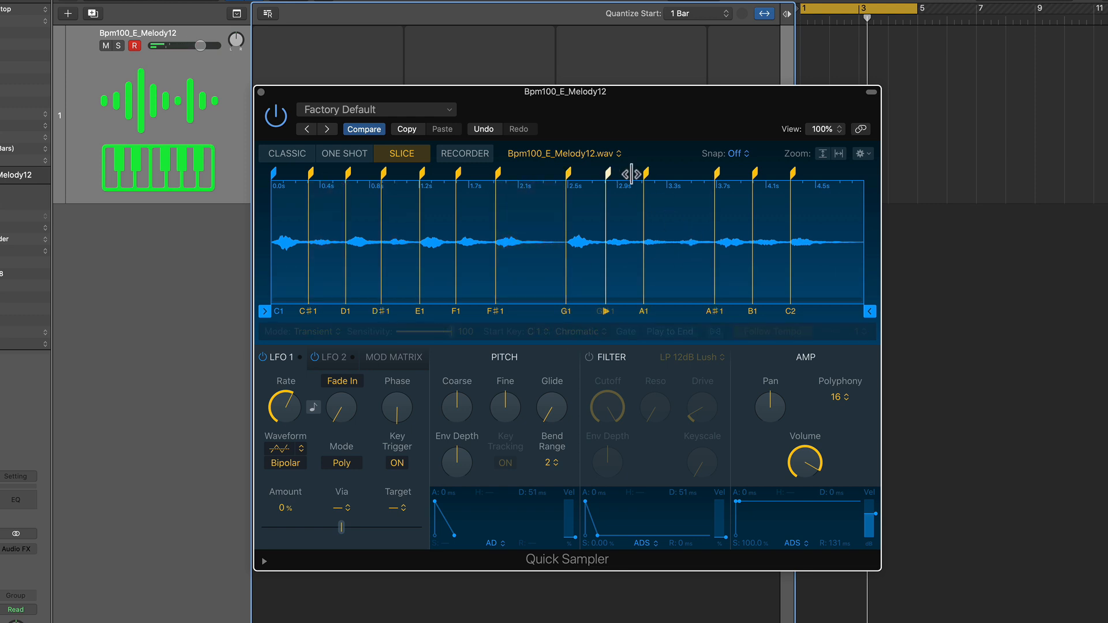
{"action": "left_click_drag", "start_coordinate": [645, 173], "coordinate": [695, 180]}
{"action": "left_click", "coordinate": [717, 172]}
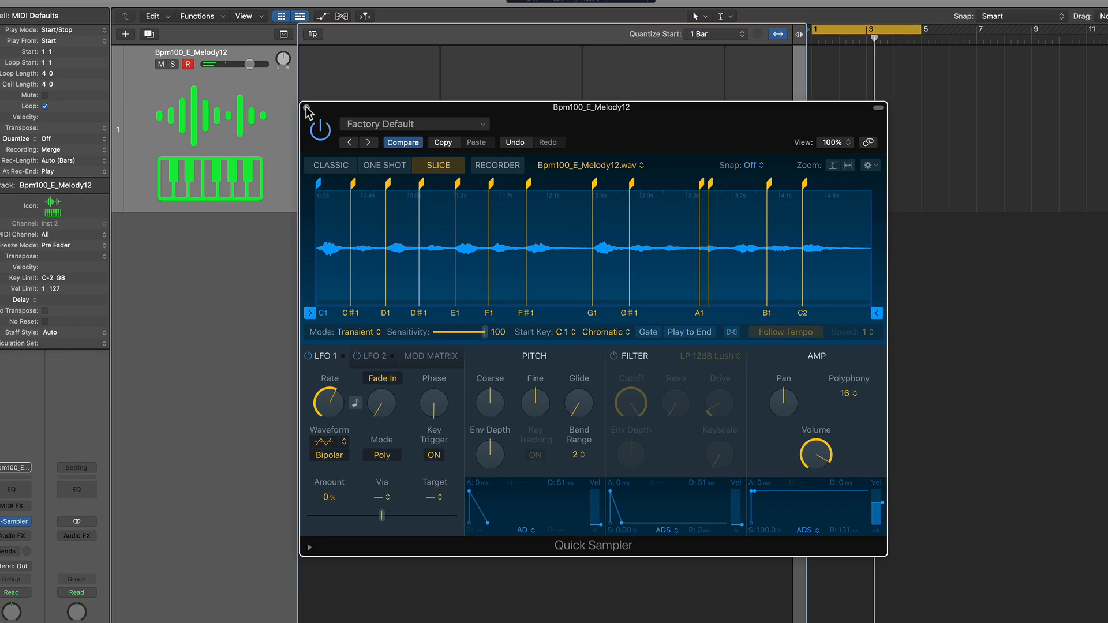
{"action": "left_click", "coordinate": [260, 91]}
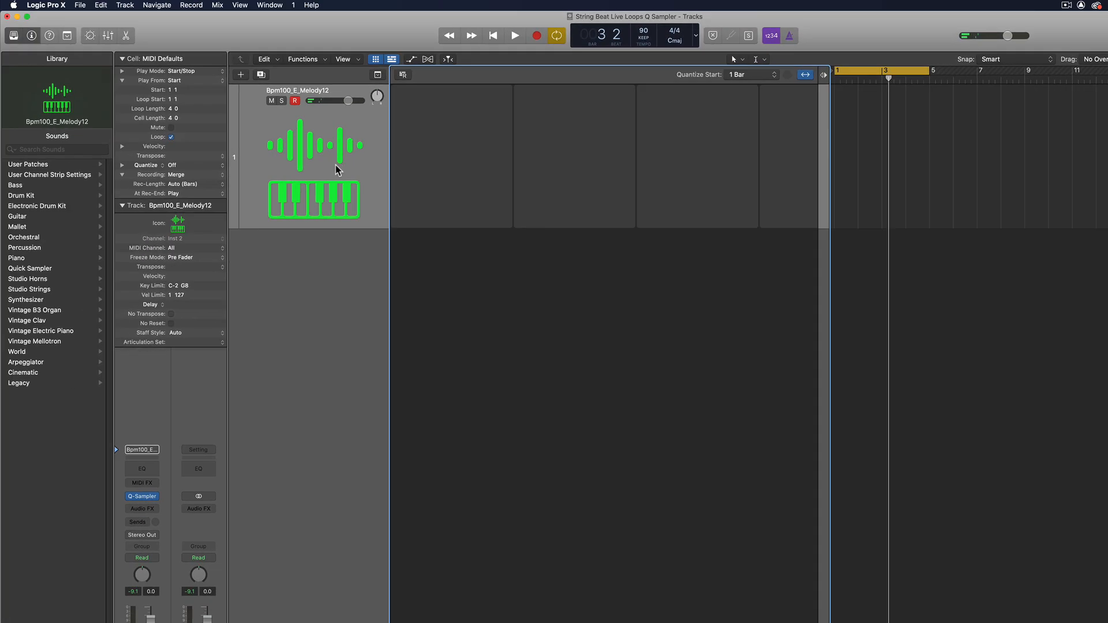
Record a two-bar slice performance into the first Live Loops cell of the Bpm100_E_Melody12 track
{"action": "left_click", "coordinate": [374, 60]}
{"action": "left_click", "coordinate": [374, 61]}
{"action": "mouse_move", "coordinate": [459, 166]}
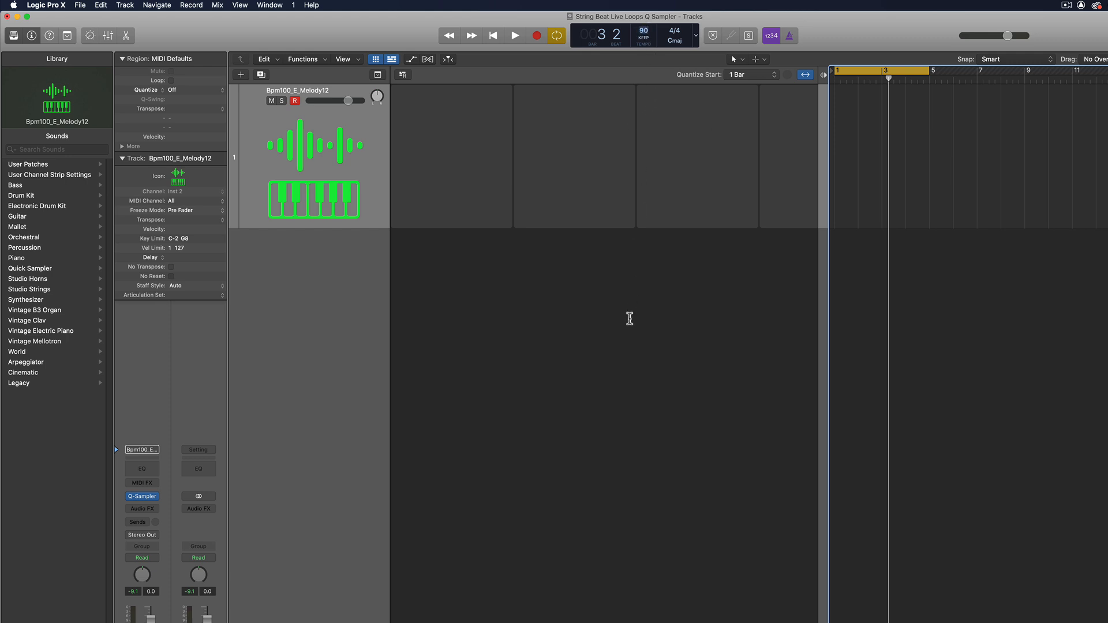
{"action": "left_click", "coordinate": [596, 198]}
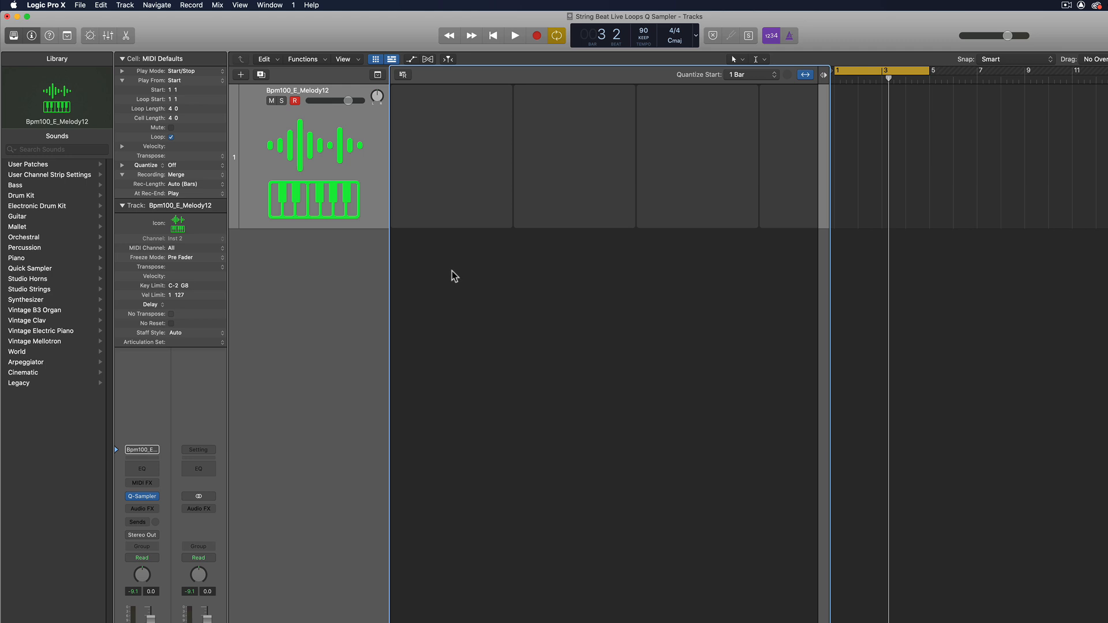
{"action": "left_click", "coordinate": [452, 157]}
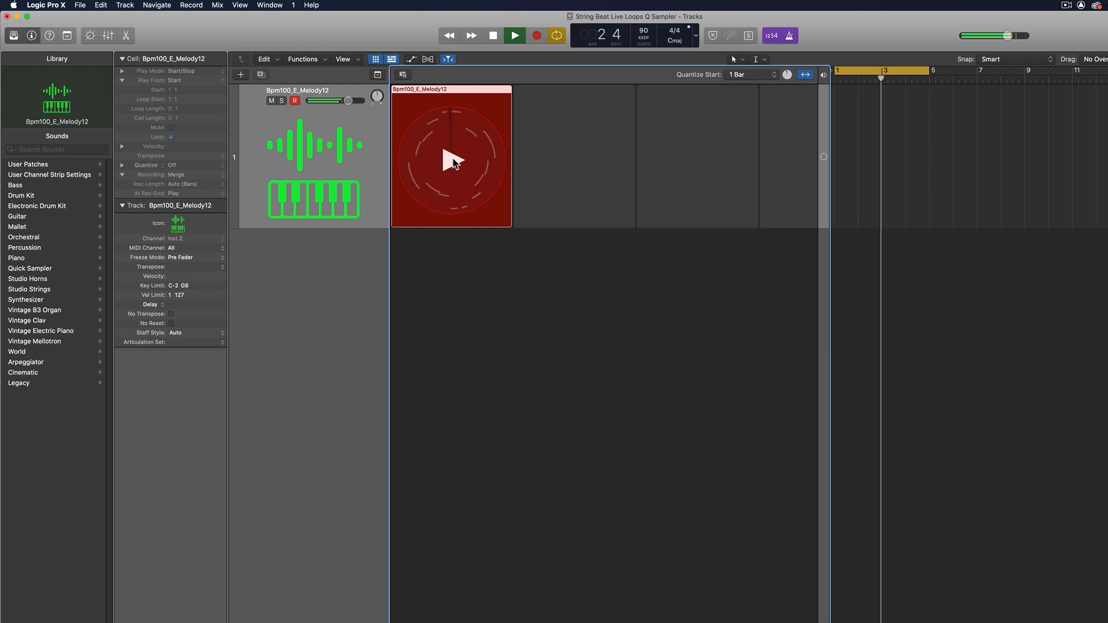
{"action": "key", "text": "space"}
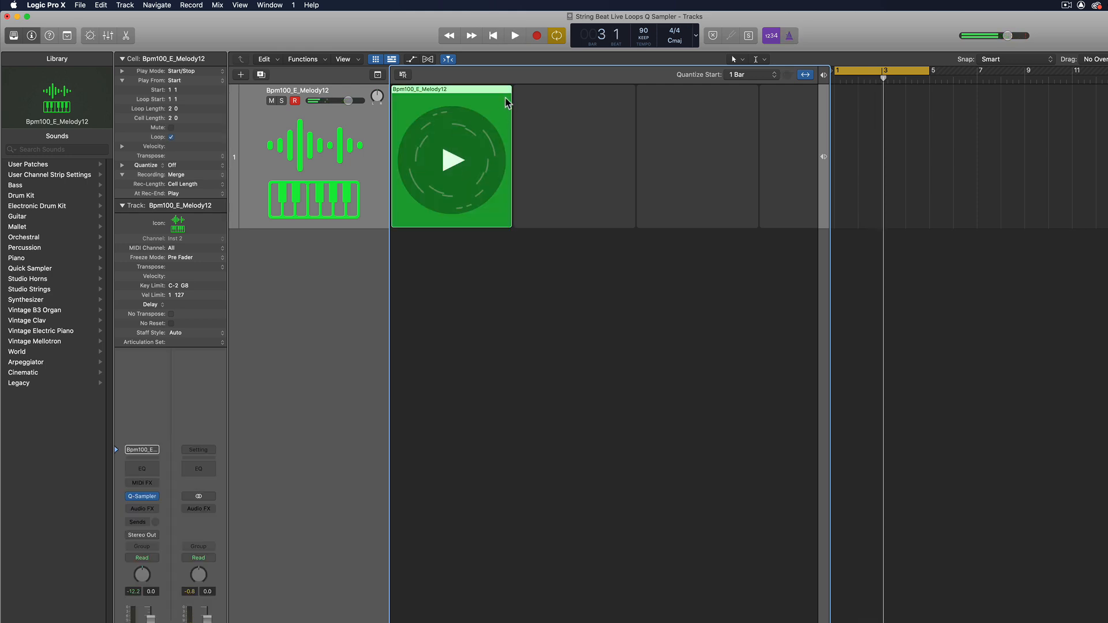
Open the recorded cell for note editing, quantize all its notes to 1/16 Note, and make them legato
{"action": "double_click", "coordinate": [453, 162]}
{"action": "left_click", "coordinate": [712, 407]}
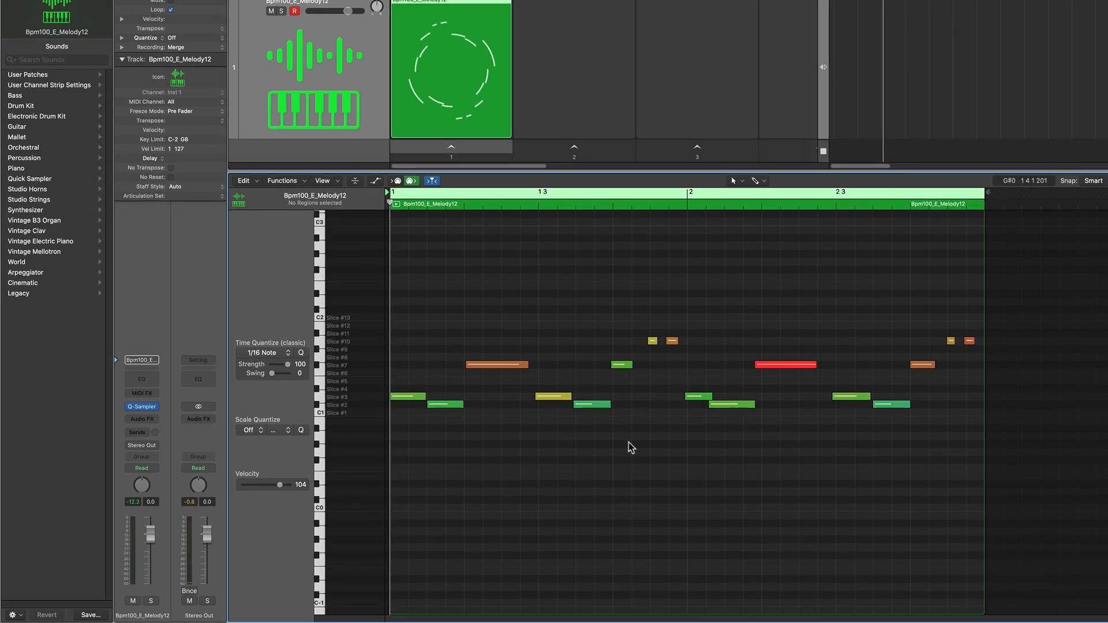
{"action": "key", "text": "super+a"}
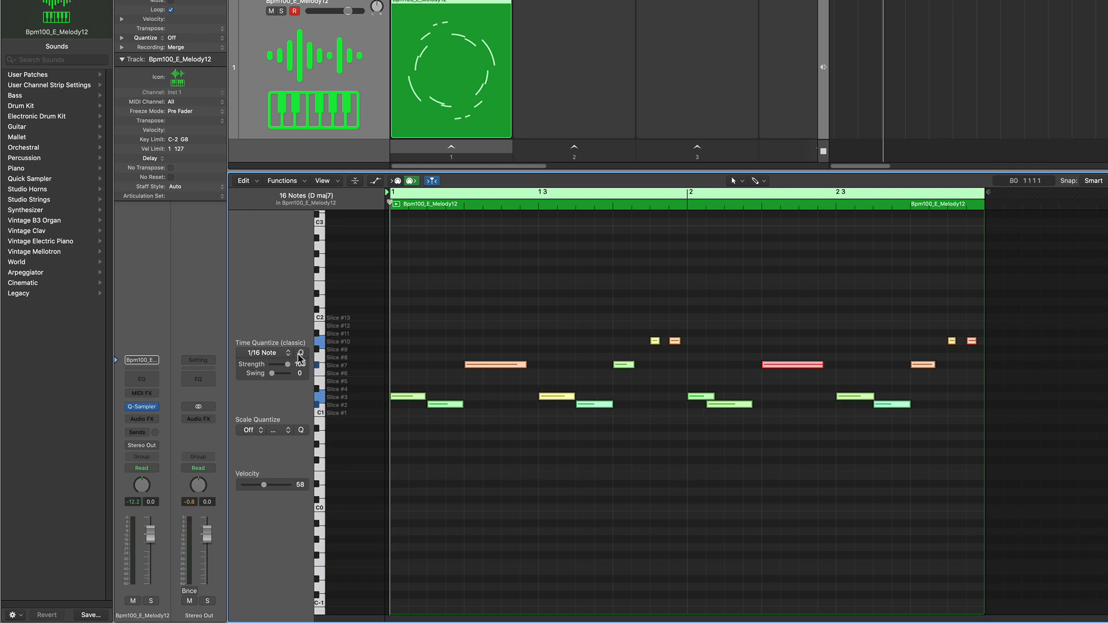
{"action": "key", "text": "backslash"}
{"action": "key", "text": "shift+backslash"}
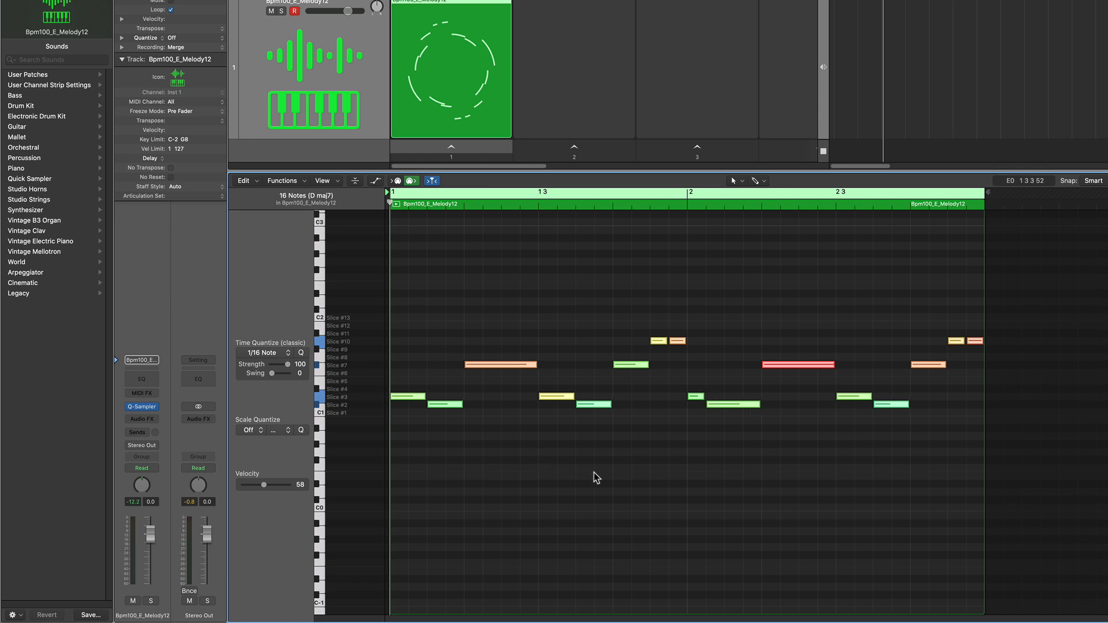
Start the Slice #2 note near bar 2 a sixteenth later, directly after the preceding Slice #3 note, and play the cell
{"action": "left_click", "coordinate": [622, 462]}
{"action": "left_click_drag", "start_coordinate": [709, 406], "coordinate": [724, 399]}
{"action": "left_click", "coordinate": [709, 439]}
{"action": "key", "text": "space"}
{"action": "left_click", "coordinate": [467, 137]}
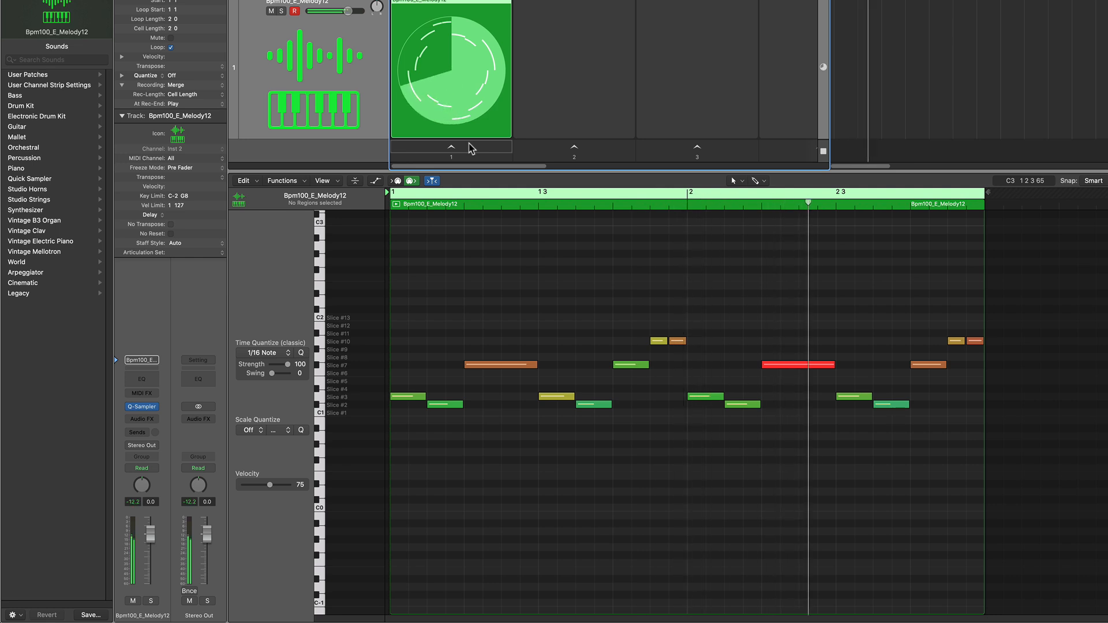
{"action": "left_click", "coordinate": [471, 148]}
Set the velocity of all notes in the cell to a uniform 101 and play the loop
{"action": "key", "text": "super+a"}
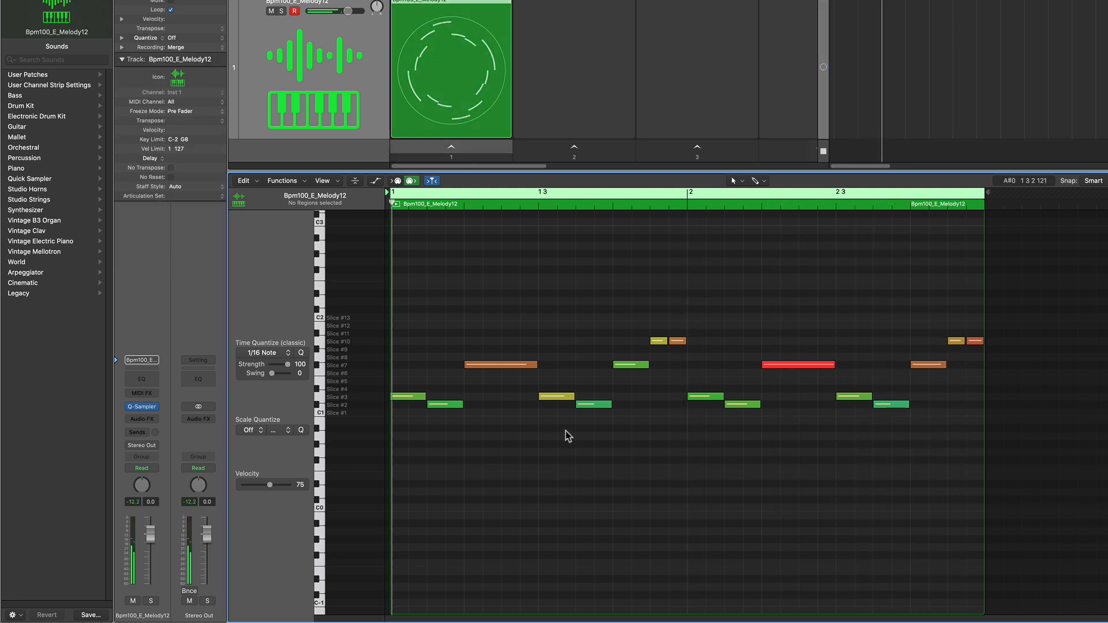
{"action": "left_click_drag", "start_coordinate": [269, 484], "coordinate": [280, 506]}
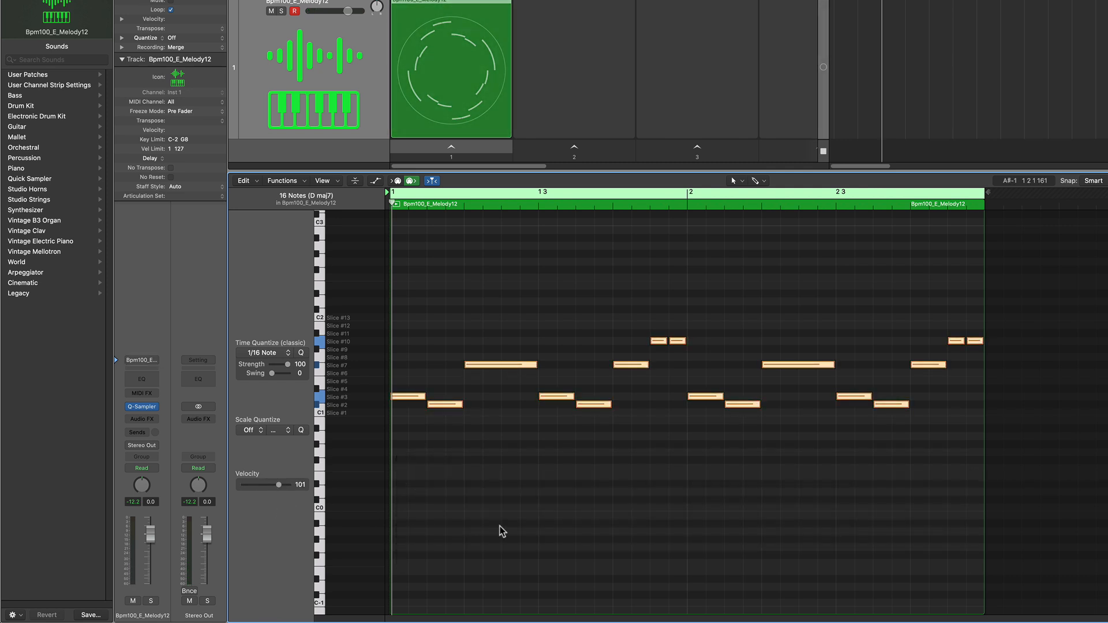
{"action": "left_click", "coordinate": [477, 528]}
{"action": "key", "text": "space"}
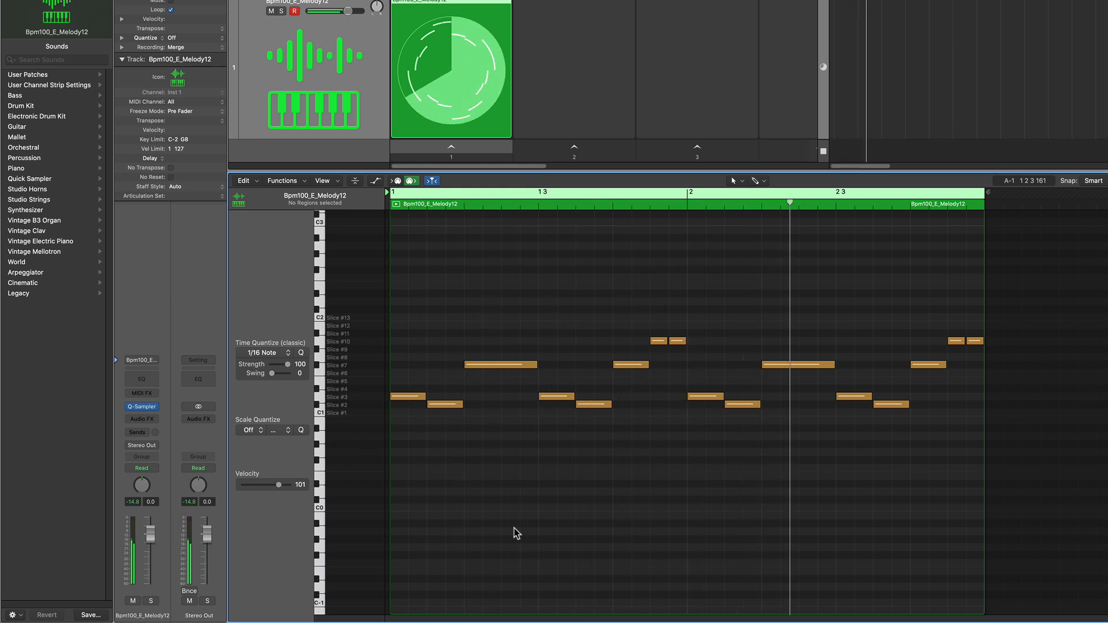
Shape Quick Sampler's amp envelope with sustain near 0% and a decay of about 1824 ms while checking playback
{"action": "left_click", "coordinate": [143, 407]}
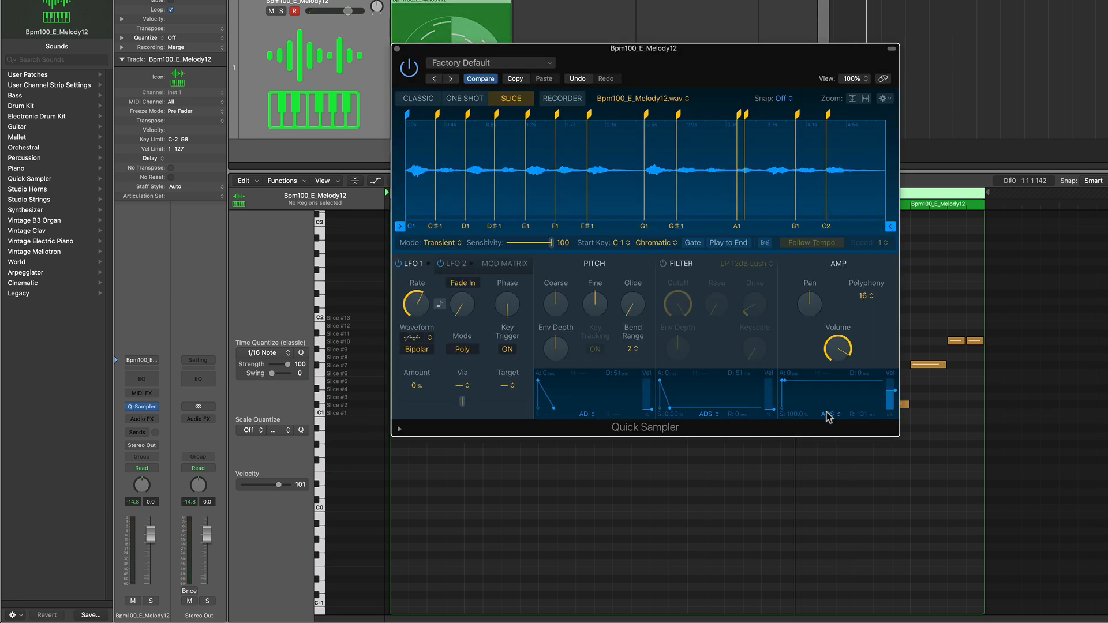
{"action": "left_click_drag", "start_coordinate": [784, 381], "coordinate": [807, 418]}
{"action": "key", "text": "space"}
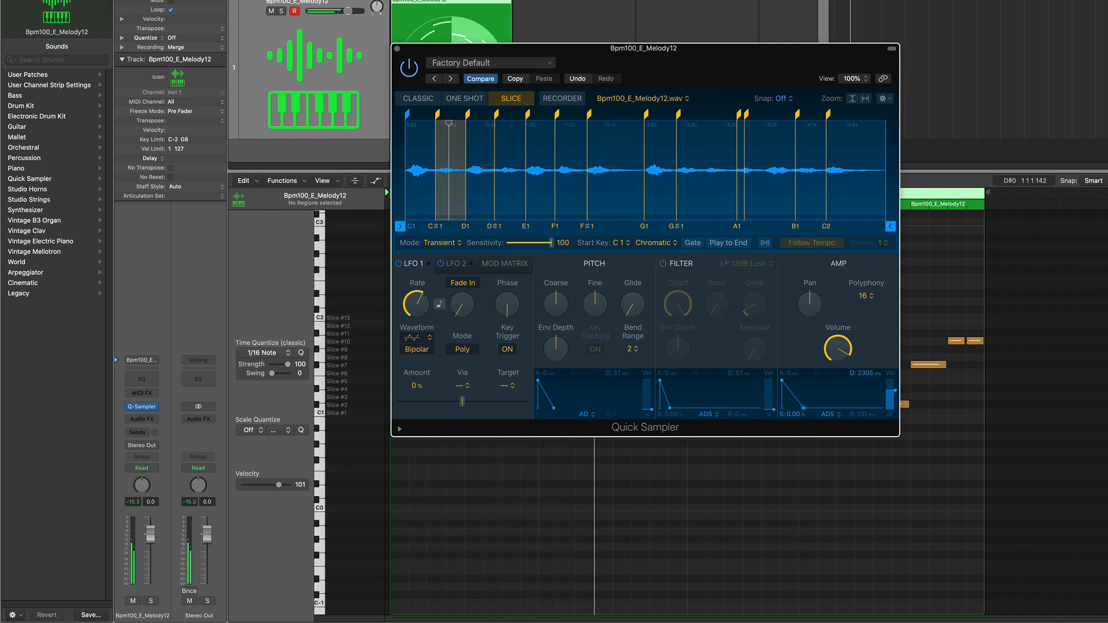
{"action": "mouse_move", "coordinate": [803, 409]}
{"action": "left_mouse_down"}
{"action": "mouse_move", "coordinate": [790, 431]}
{"action": "mouse_move", "coordinate": [804, 432]}
{"action": "mouse_move", "coordinate": [803, 422]}
{"action": "left_mouse_up"}
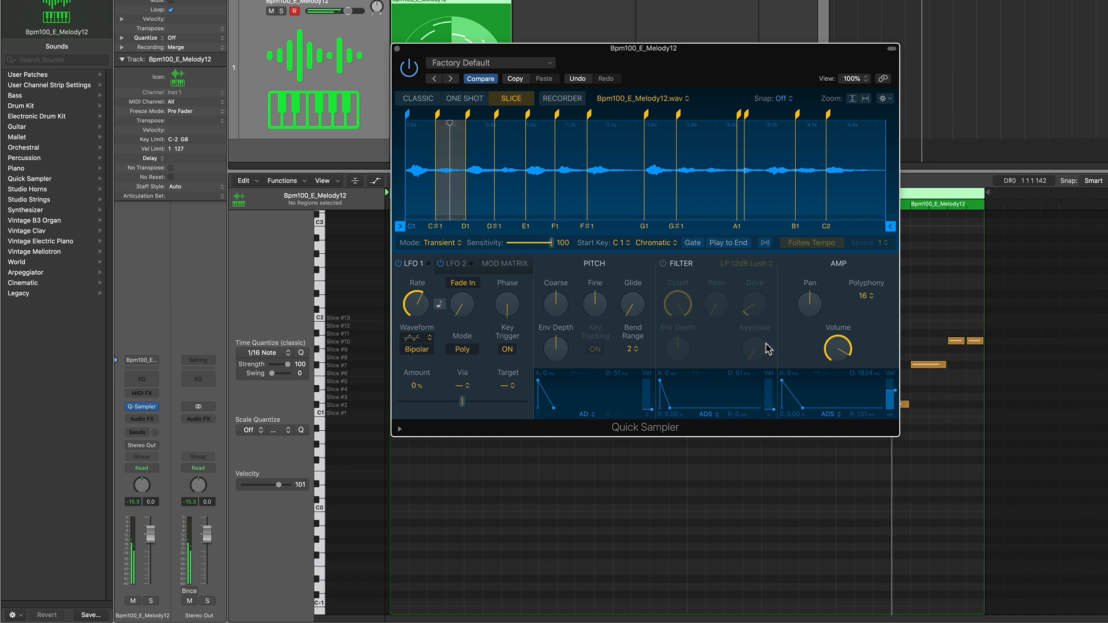
{"action": "key", "text": "space"}
{"action": "left_click", "coordinate": [397, 49]}
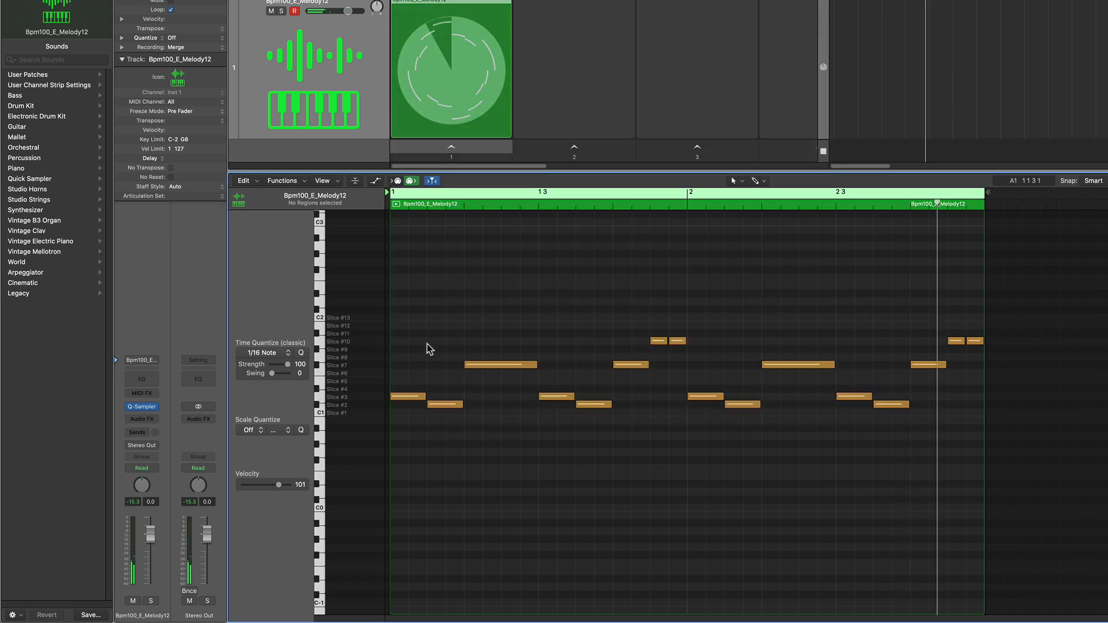
Add ValhallaVintageVerb to the Bpm100_E_Melody12 track and lower its mix to about 25% while the loop plays
{"action": "left_click", "coordinate": [136, 420]}
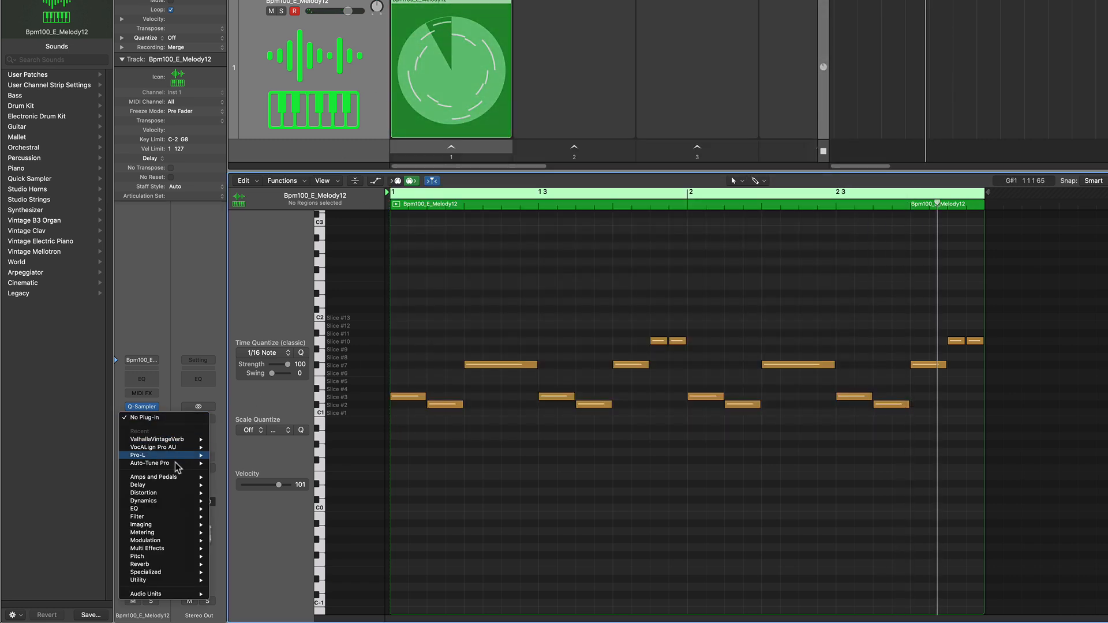
{"action": "mouse_move", "coordinate": [174, 439]}
{"action": "left_click", "coordinate": [223, 439]}
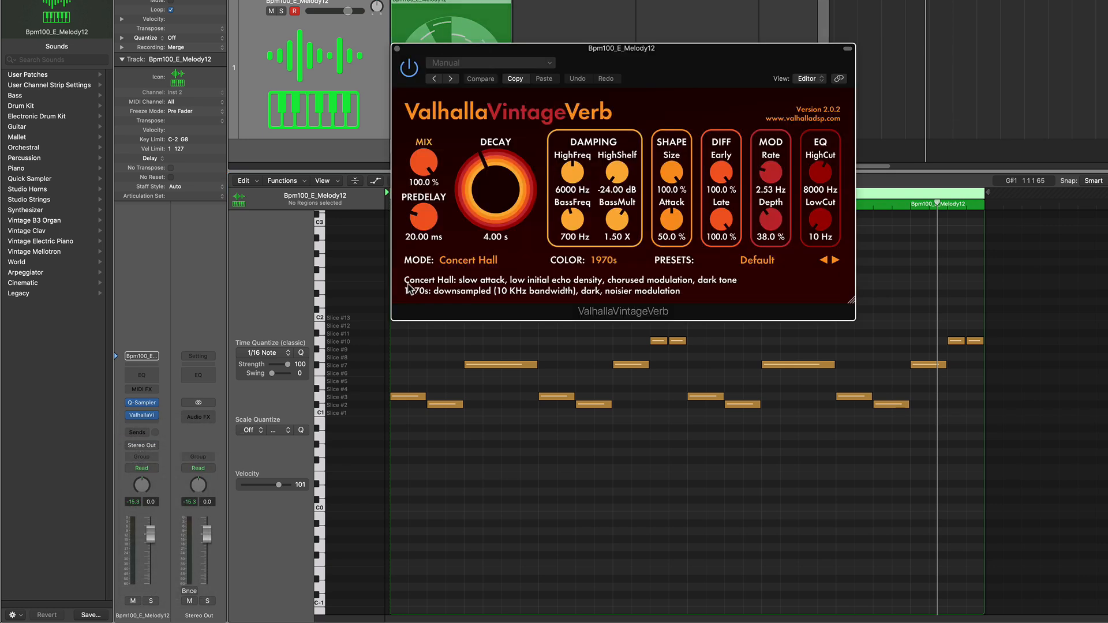
{"action": "left_click_drag", "start_coordinate": [690, 51], "coordinate": [923, 185]}
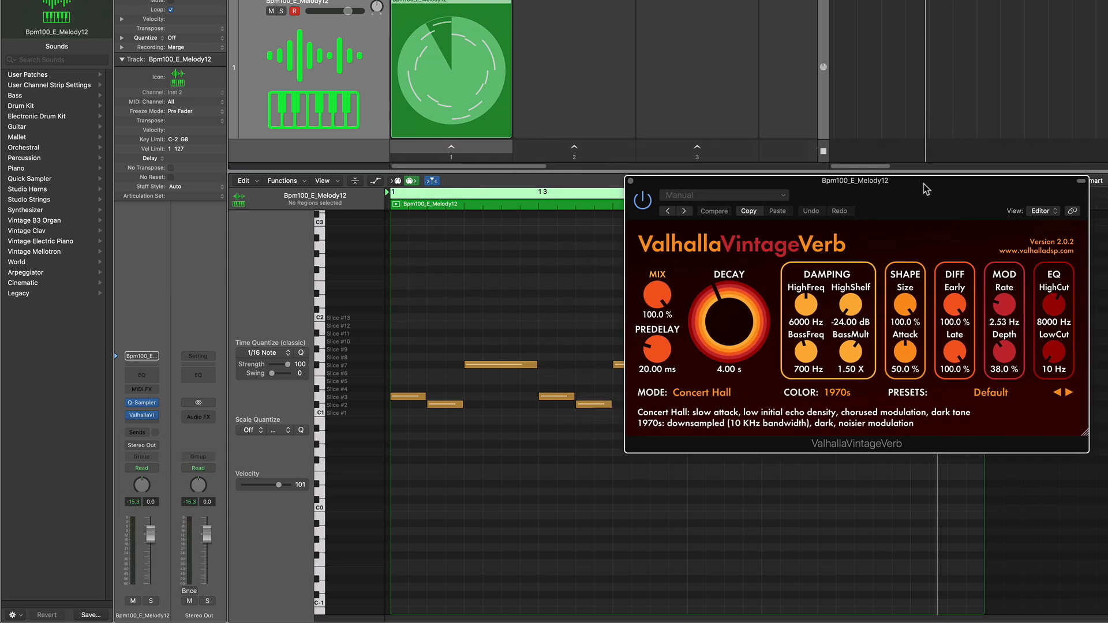
{"action": "left_click_drag", "start_coordinate": [657, 295], "coordinate": [672, 381]}
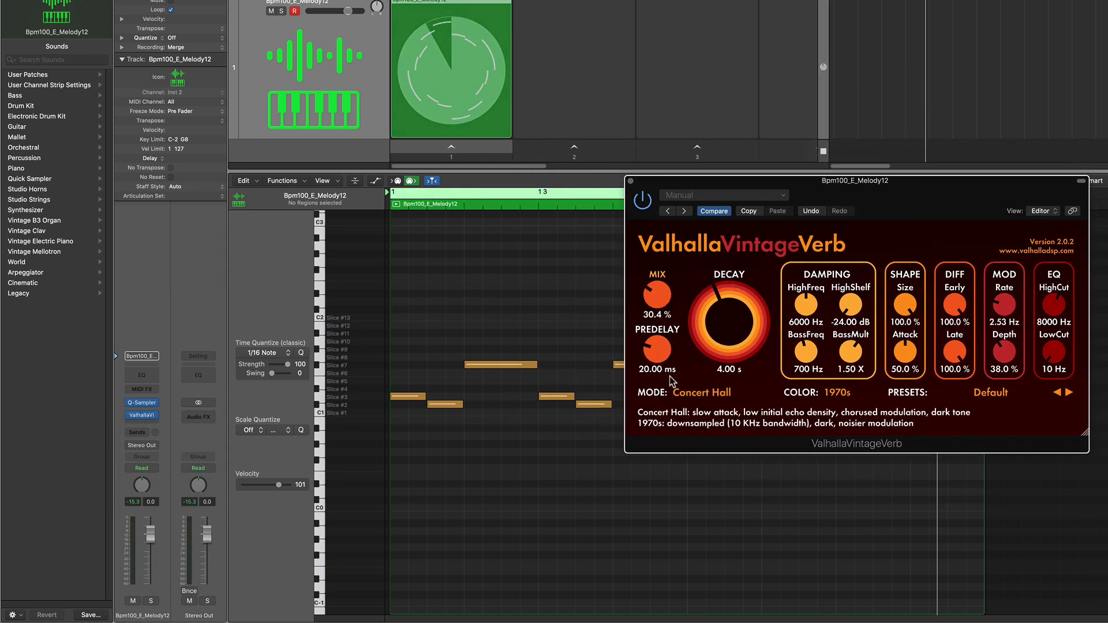
{"action": "key", "text": "space"}
{"action": "left_click_drag", "start_coordinate": [658, 292], "coordinate": [657, 296]}
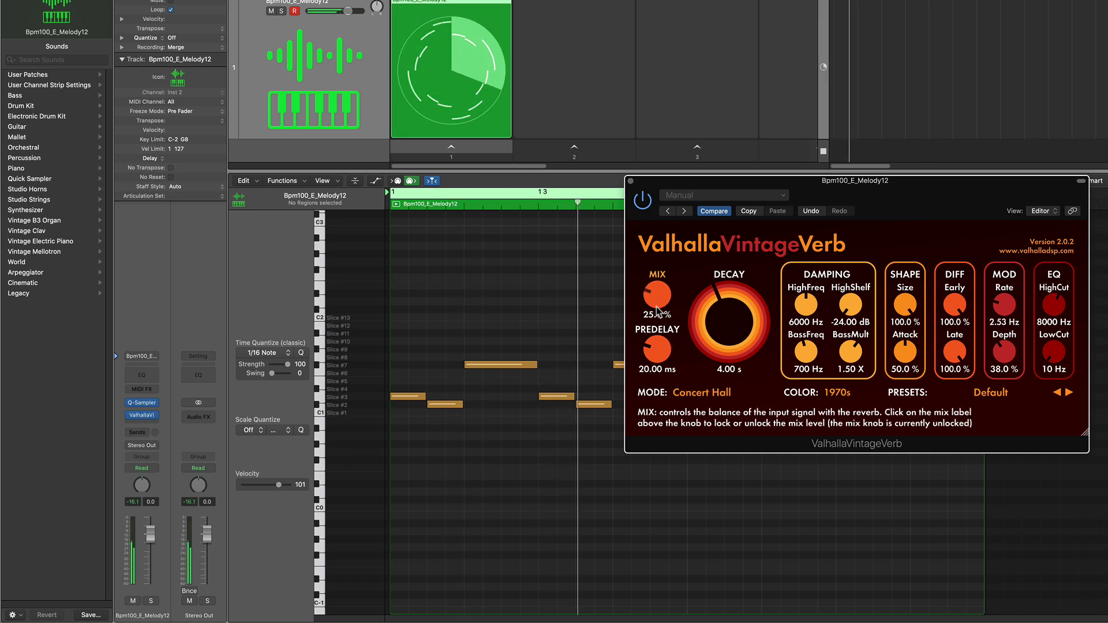
Close ValhallaVintageVerb, enlarge the Live Loops grid, and play scene 1 before stopping playback
{"action": "left_click", "coordinate": [631, 180]}
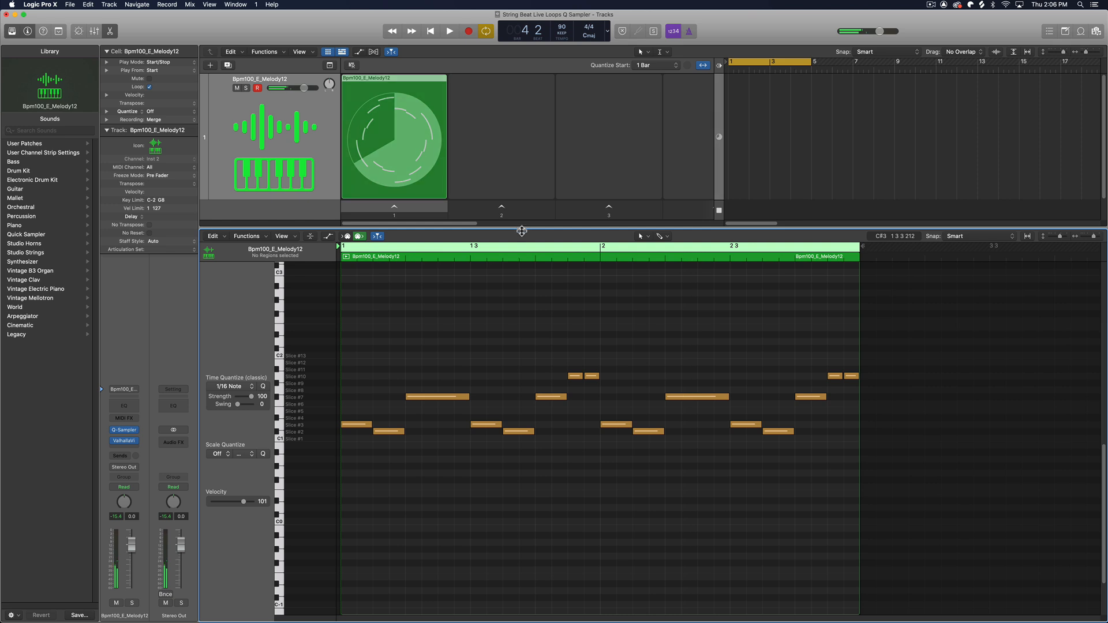
{"action": "left_click_drag", "start_coordinate": [547, 214], "coordinate": [551, 338]}
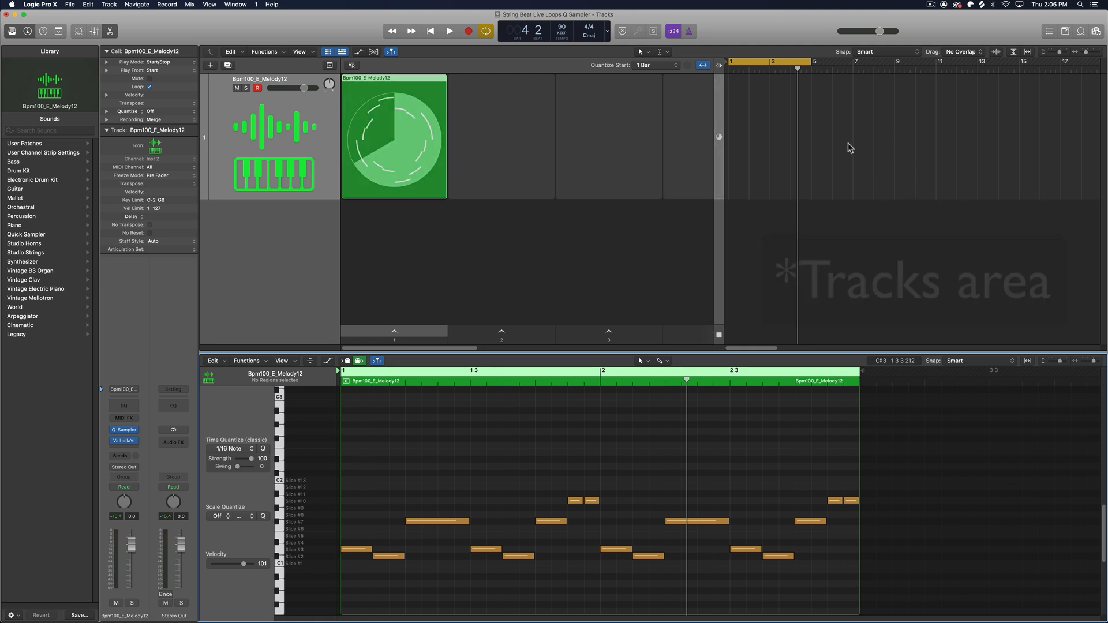
{"action": "left_click", "coordinate": [417, 335]}
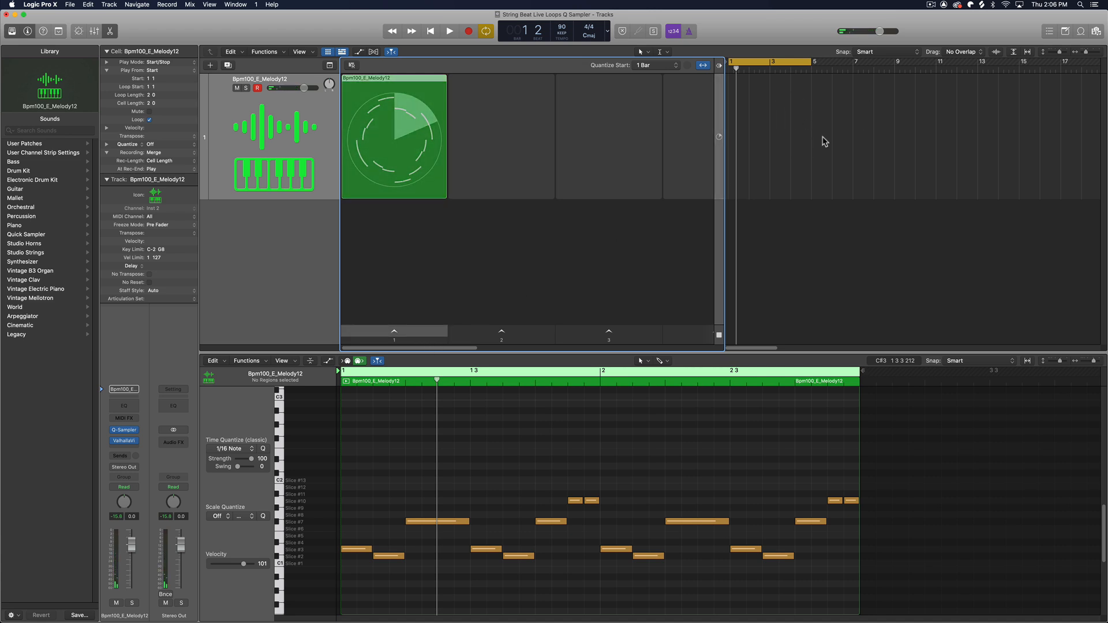
{"action": "left_click", "coordinate": [434, 335]}
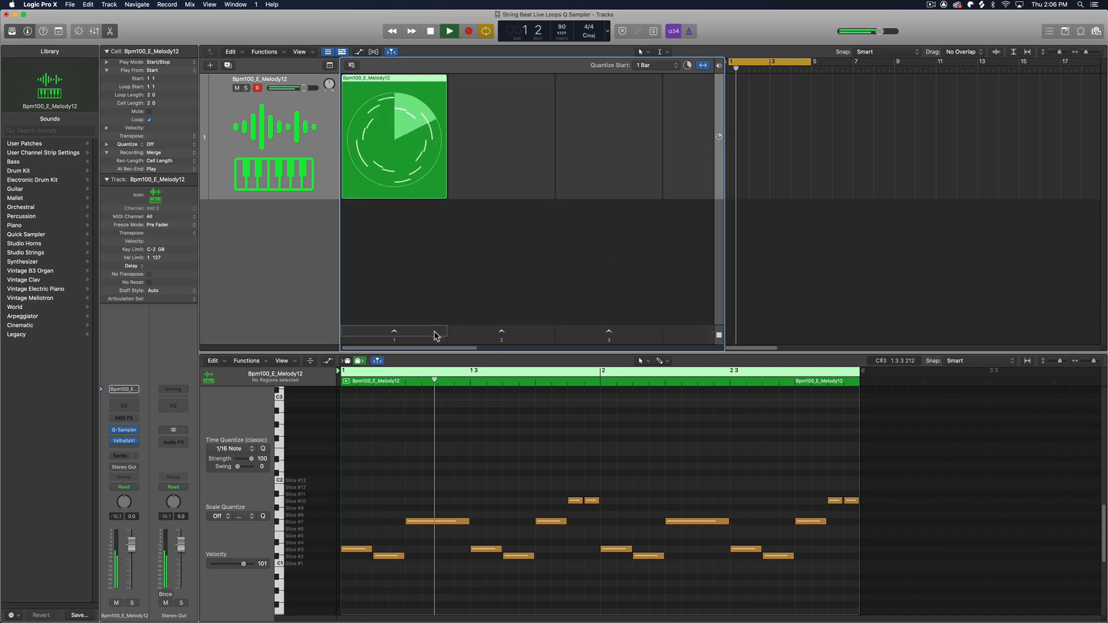
{"action": "key", "text": "space"}
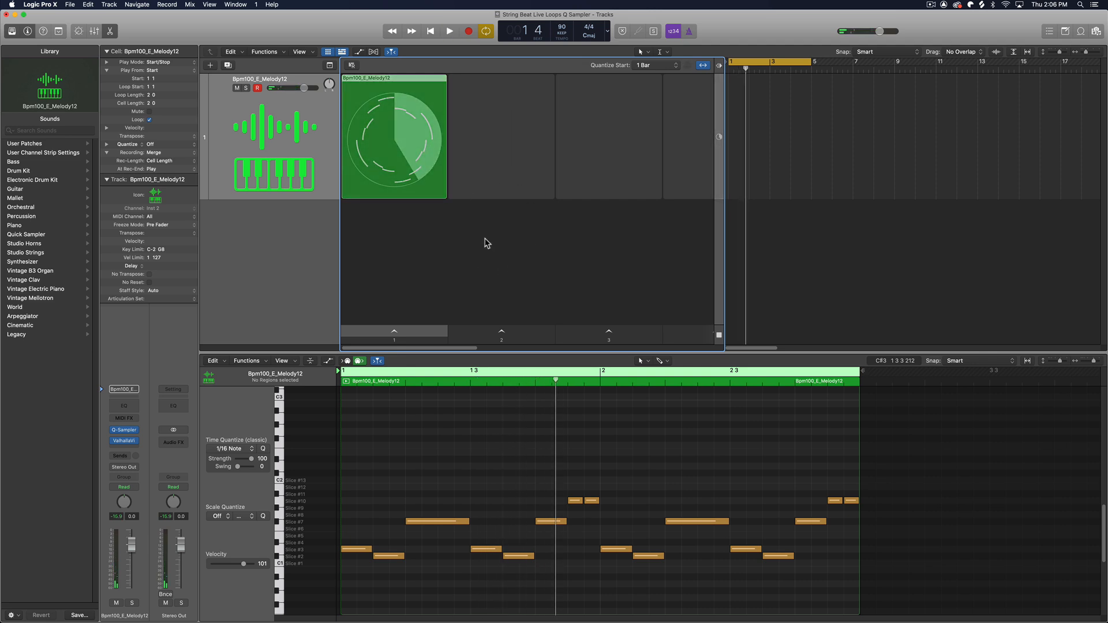
{"action": "left_click", "coordinate": [484, 252]}
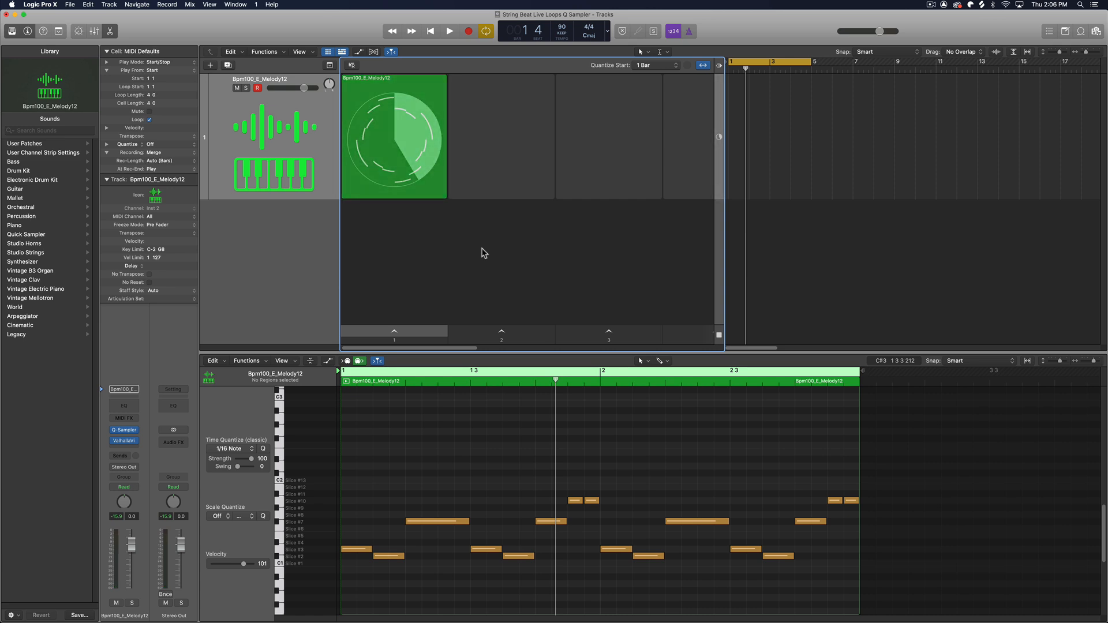
{"action": "key", "text": "super+z"}
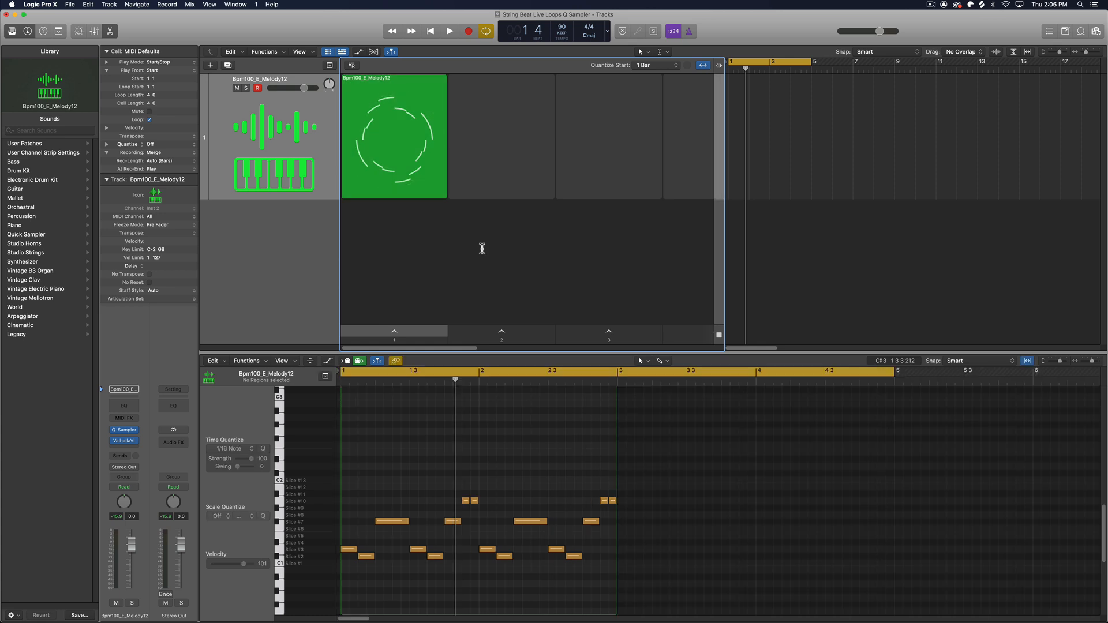
{"action": "left_click", "coordinate": [519, 254]}
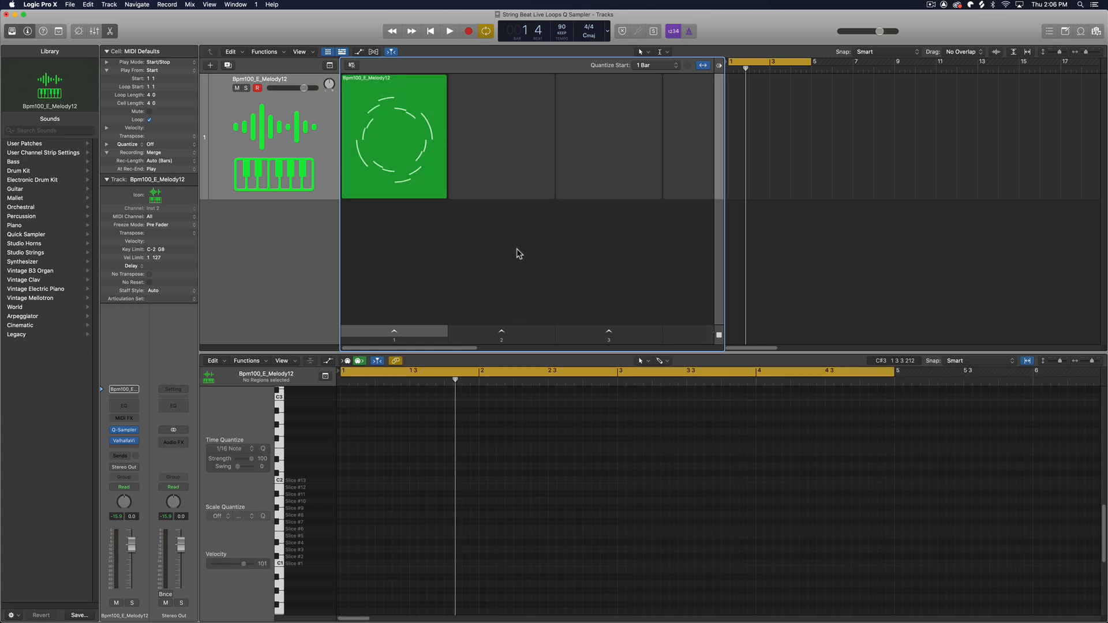
{"action": "left_click", "coordinate": [413, 165]}
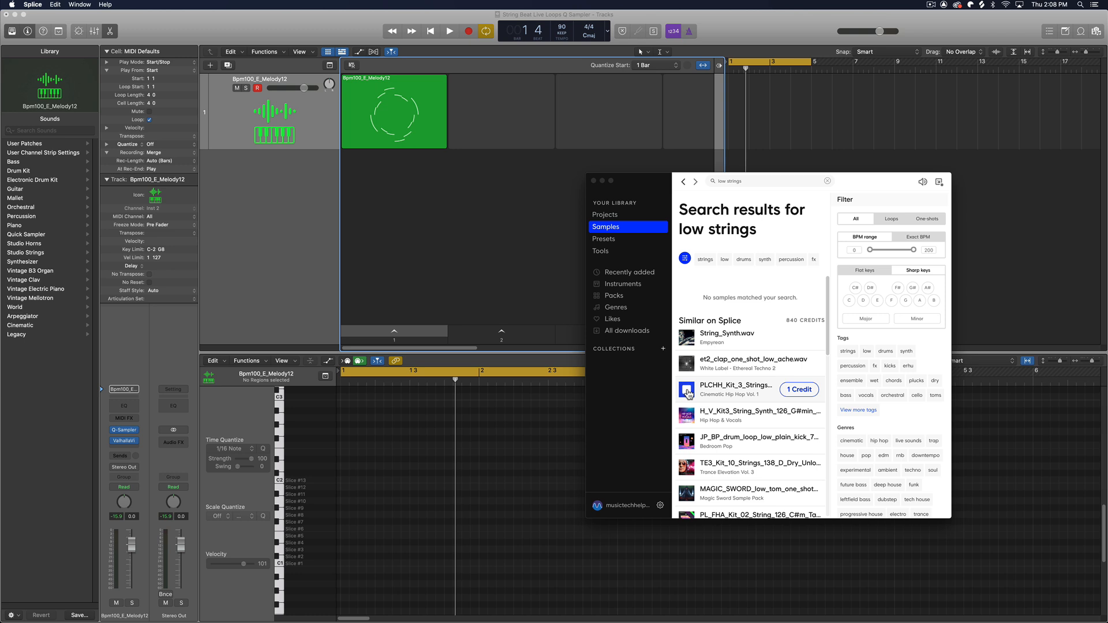
Download PLCHH_Kit_3_Strings_D#m_Wet_Tail_133 from the Splice results and load it into a new Quick Sampler track in Logic Pro
{"action": "left_click", "coordinate": [785, 391]}
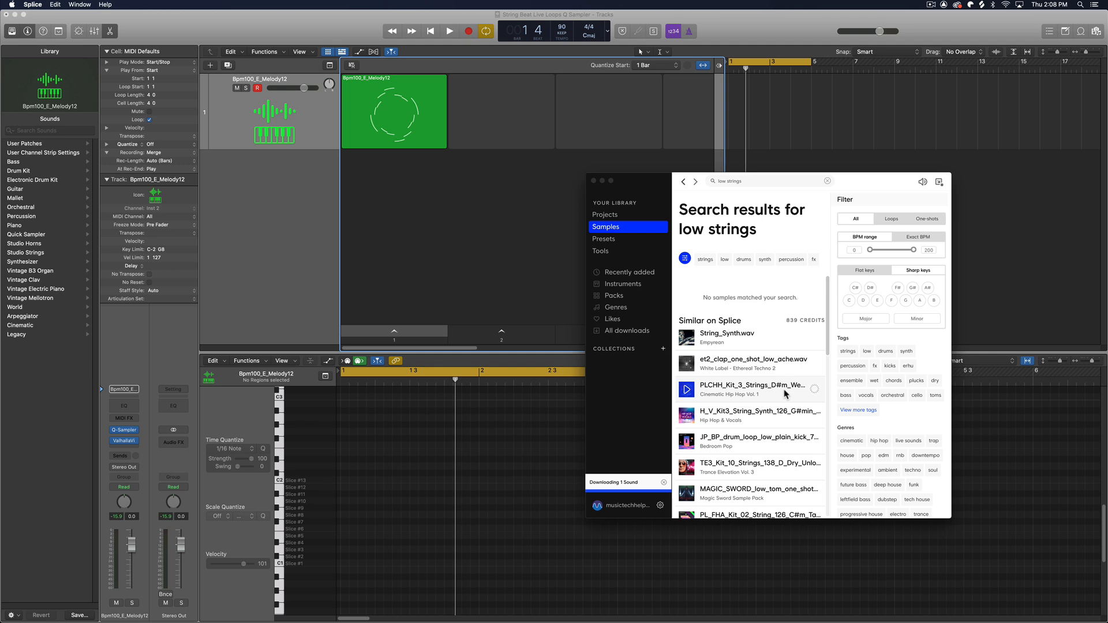
{"action": "left_click_drag", "start_coordinate": [805, 397], "coordinate": [267, 220]}
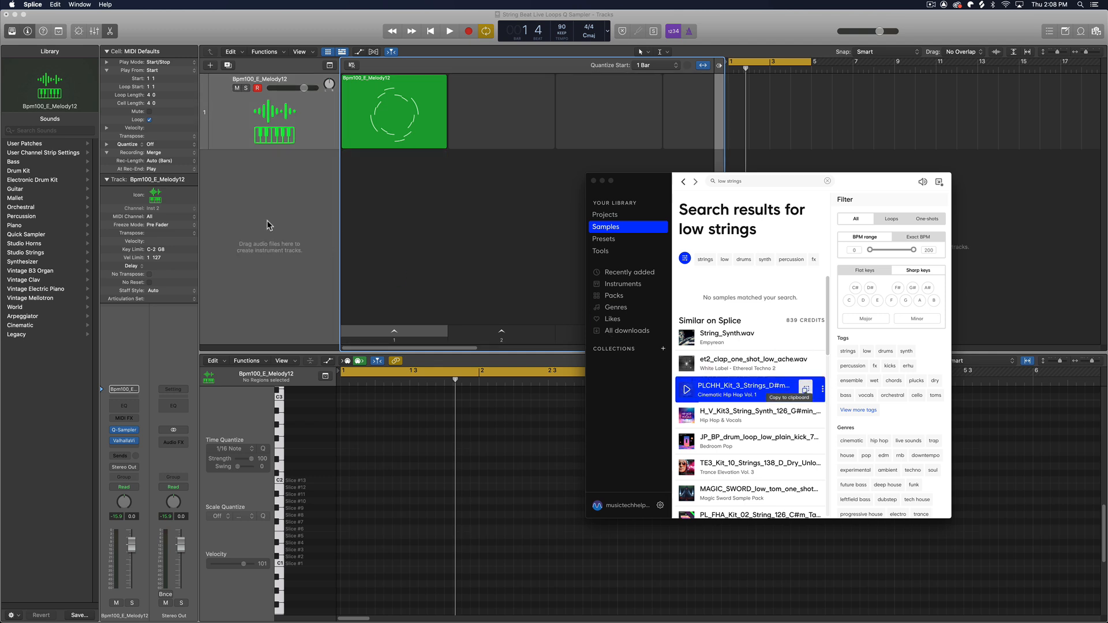
{"action": "left_click_drag", "start_coordinate": [306, 286], "coordinate": [291, 186]}
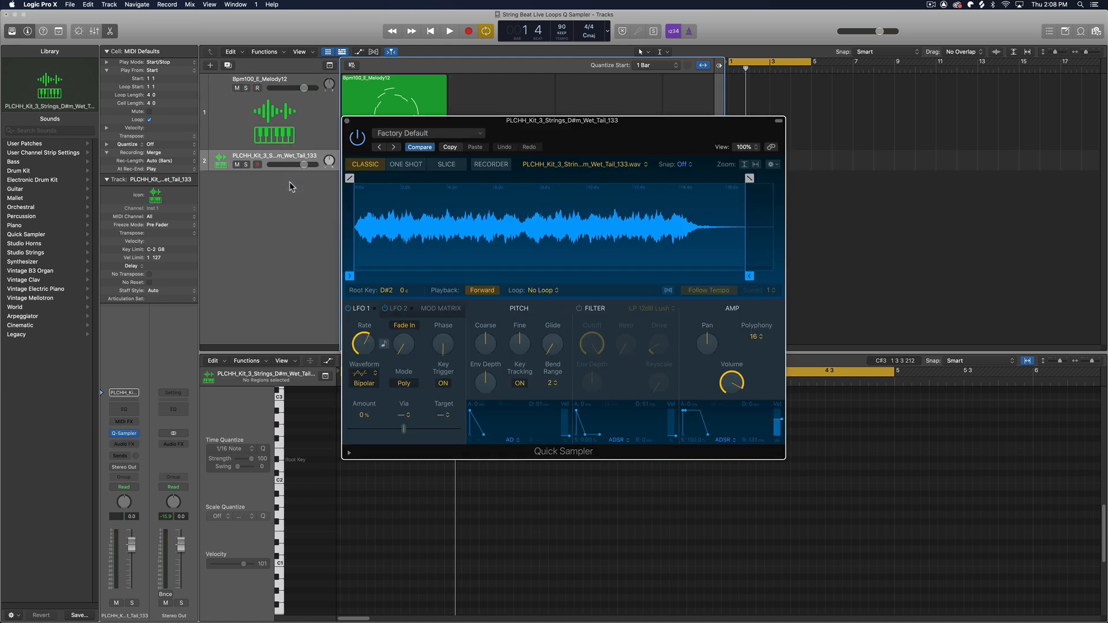
Put Quick Sampler in Slice mode, set the sample start to about 0.488 s and the C#1 slice marker to about 1.08 s
{"action": "left_click_drag", "start_coordinate": [507, 118], "coordinate": [646, 224]}
{"action": "left_click", "coordinate": [586, 270]}
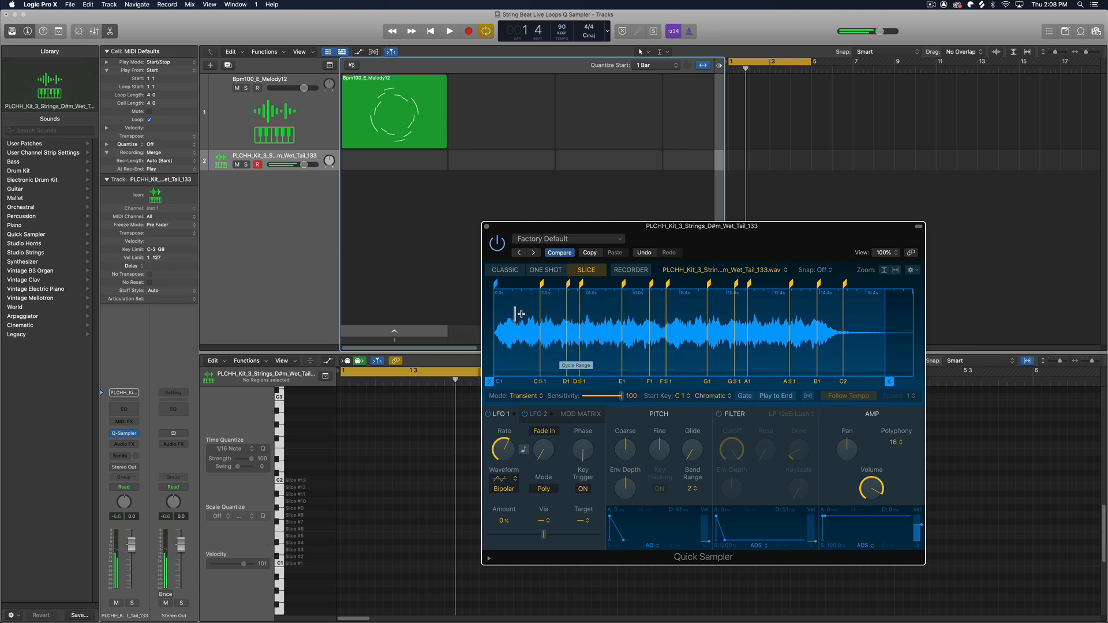
{"action": "left_click_drag", "start_coordinate": [495, 286], "coordinate": [507, 287]}
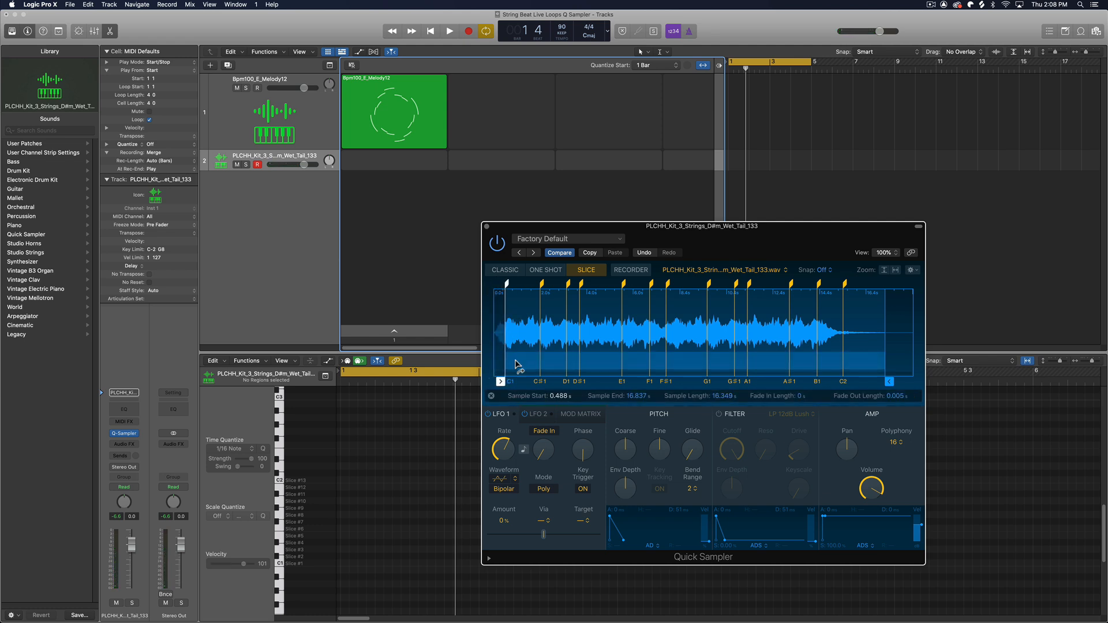
{"action": "left_click_drag", "start_coordinate": [542, 286], "coordinate": [523, 290]}
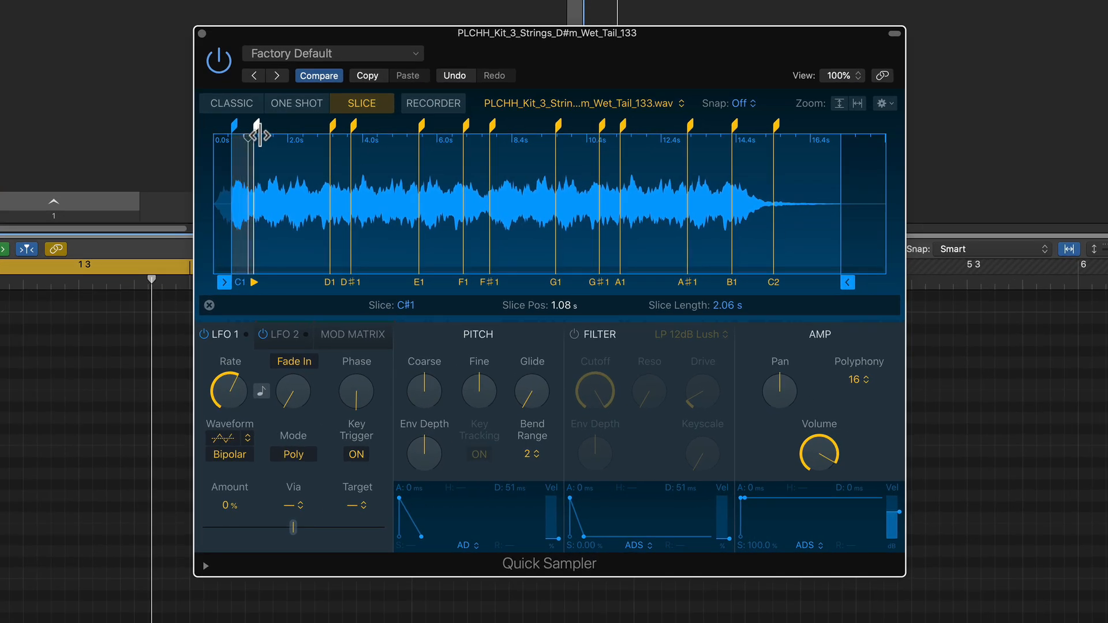
Shape the strings' amp envelope with 0% sustain, a decay of about 532 ms and a slightly longer attack
{"action": "left_click_drag", "start_coordinate": [750, 502], "coordinate": [779, 547]}
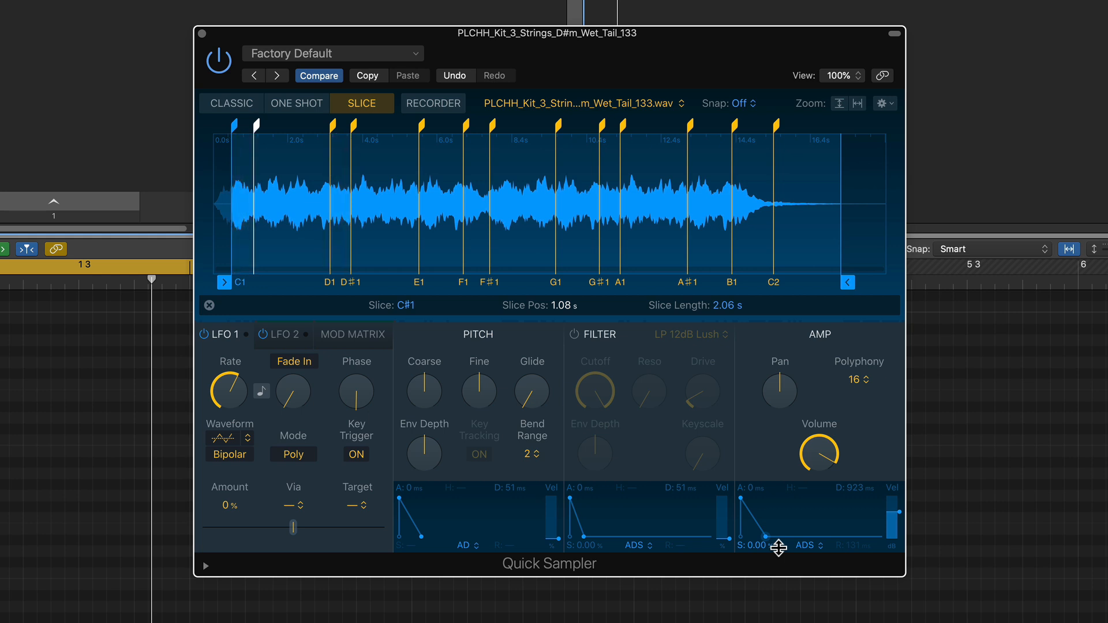
{"action": "left_click_drag", "start_coordinate": [779, 548], "coordinate": [762, 534]}
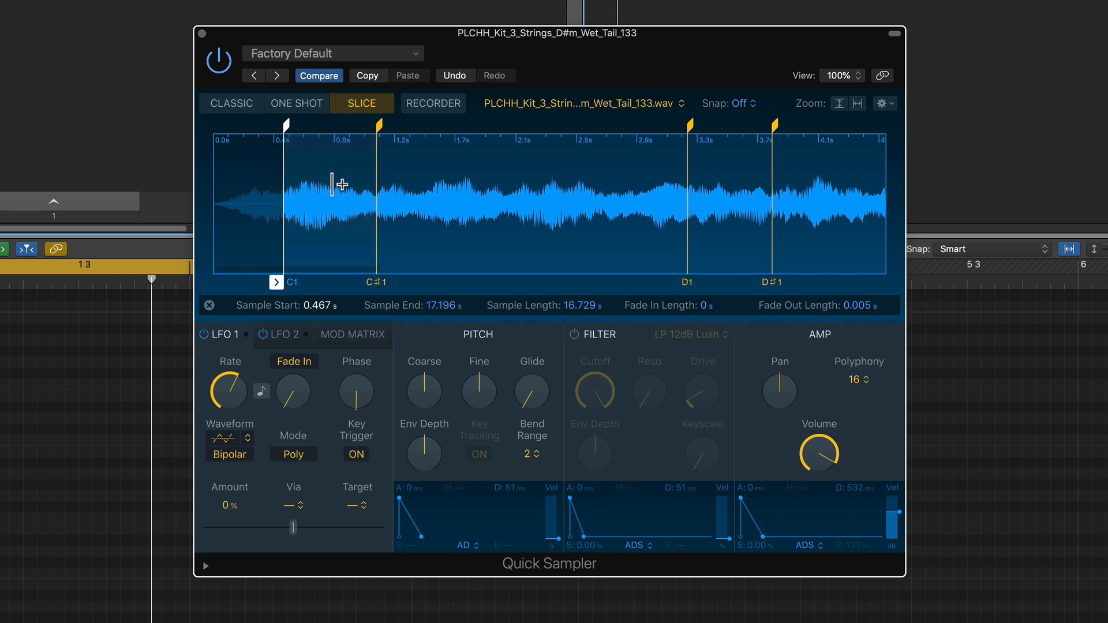
{"action": "left_click_drag", "start_coordinate": [739, 496], "coordinate": [742, 499]}
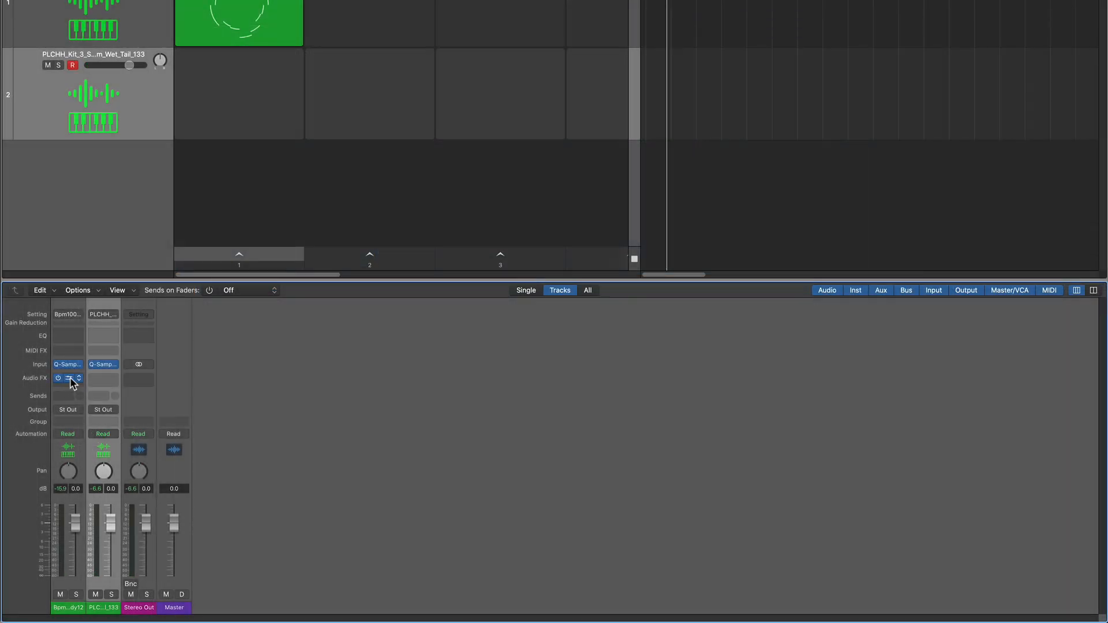
Create a new auxiliary channel strip in the mixer and set its input to Bus 1
{"action": "left_click", "coordinate": [69, 378]}
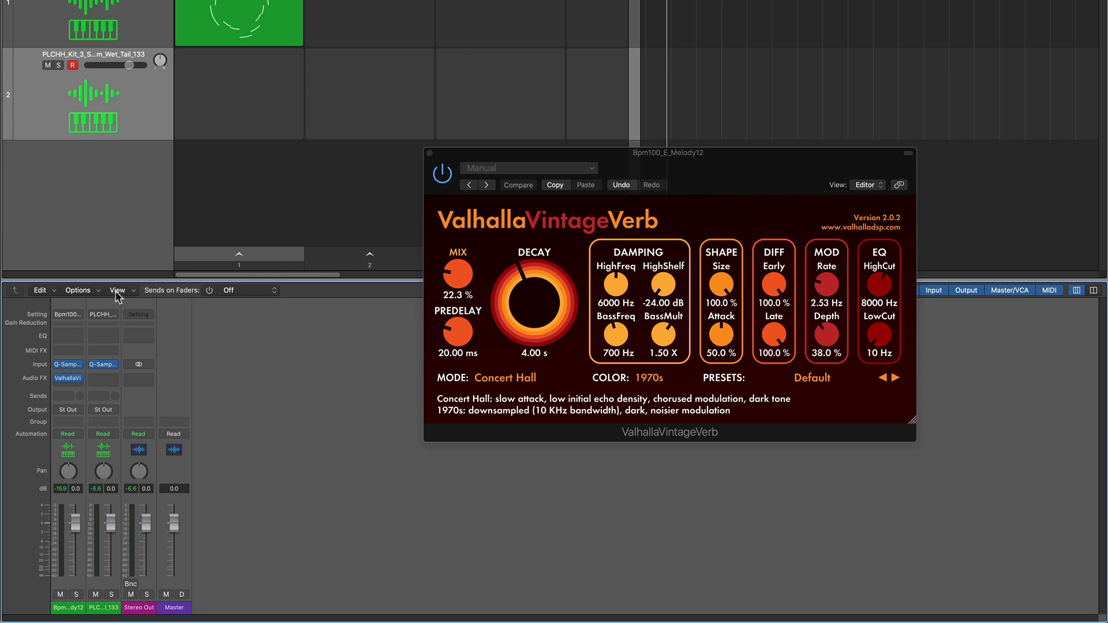
{"action": "left_click", "coordinate": [86, 290]}
{"action": "left_click", "coordinate": [138, 302]}
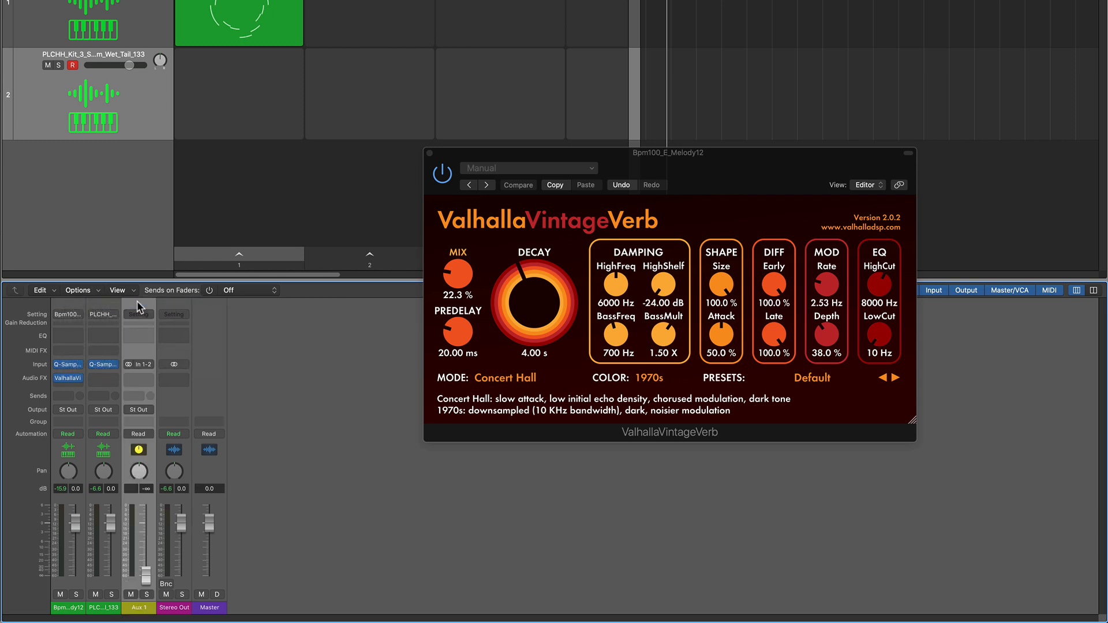
{"action": "left_click", "coordinate": [139, 364]}
{"action": "mouse_move", "coordinate": [153, 381]}
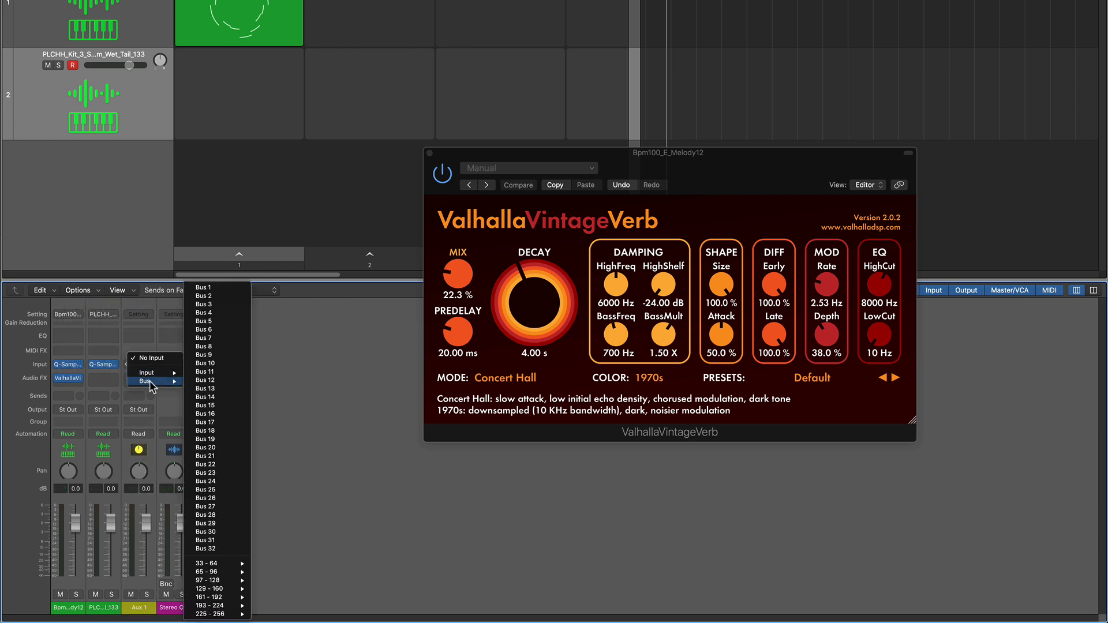
{"action": "left_click", "coordinate": [205, 287]}
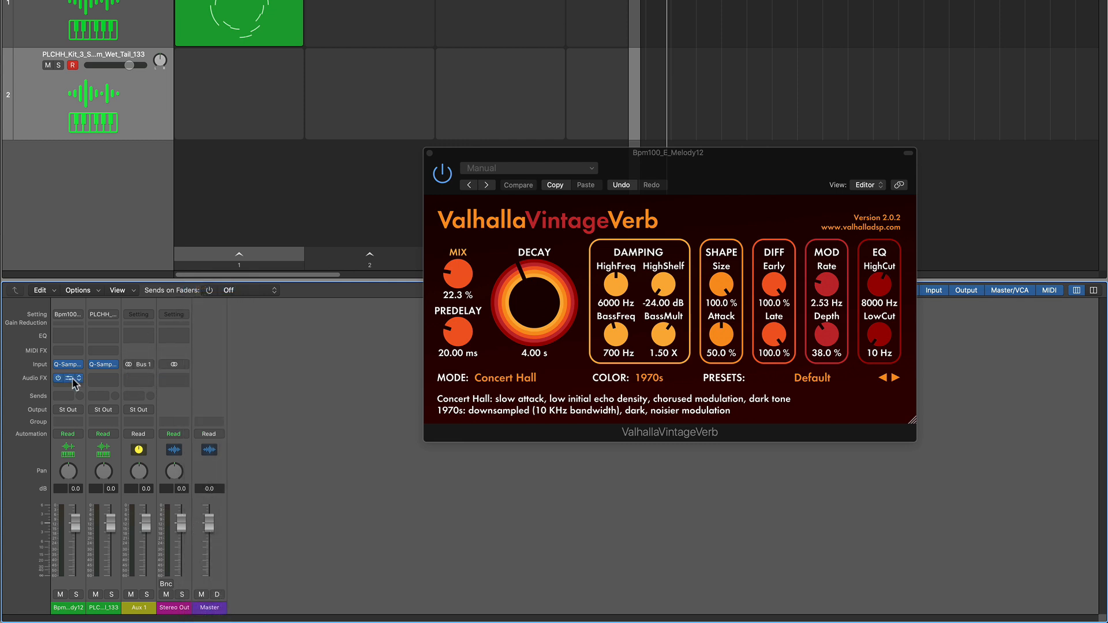
Move ValhallaVintageVerb from the Bpm100_E_Melody12 channel to Aux 1 and raise the reverb's mix
{"action": "left_click_drag", "start_coordinate": [123, 383], "coordinate": [150, 383]}
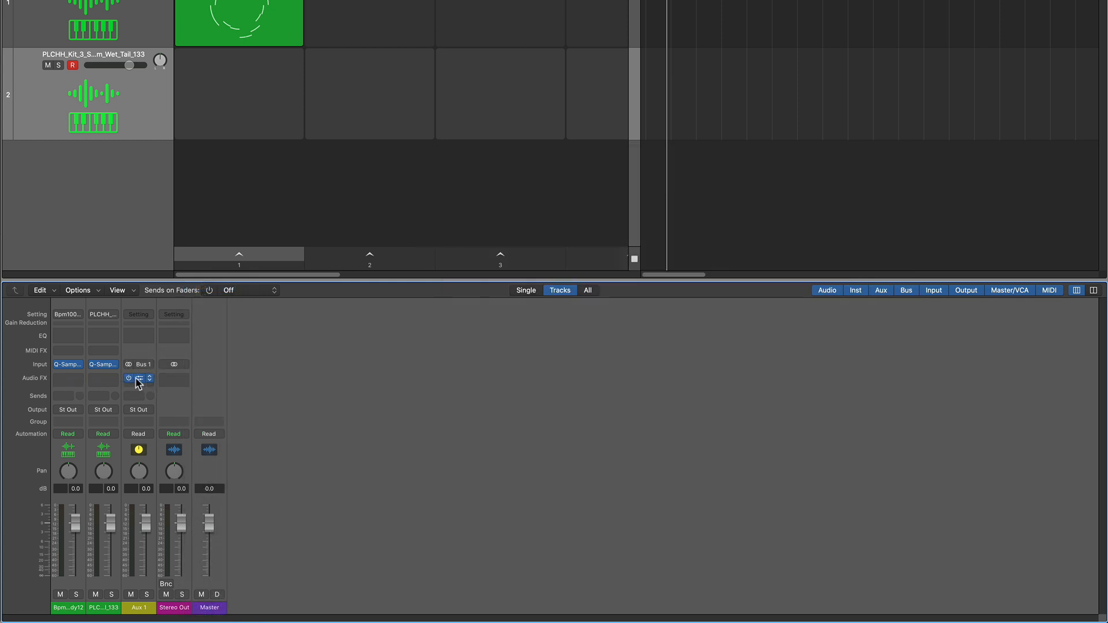
{"action": "left_click", "coordinate": [138, 379]}
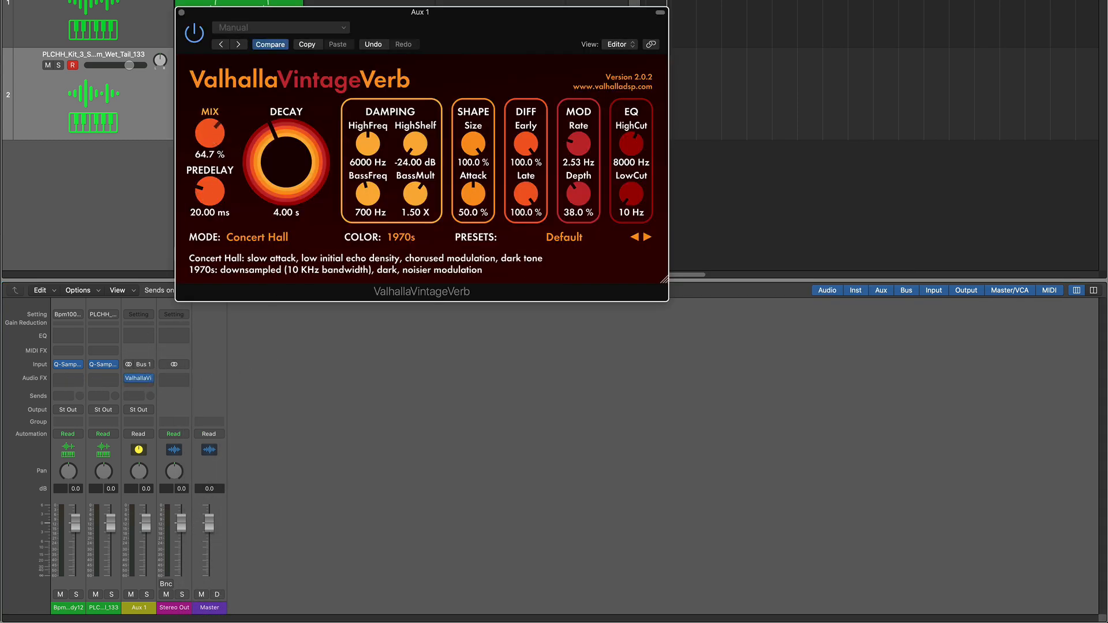
{"action": "left_click", "coordinate": [182, 12]}
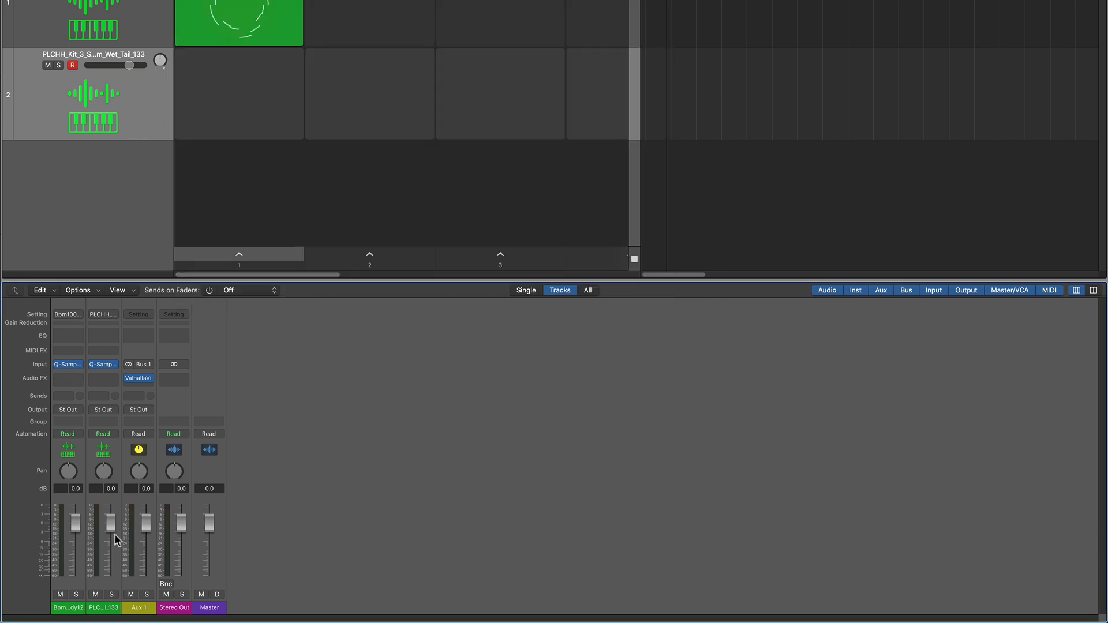
Send both Quick Sampler tracks to Bus 1 and reset their send levels to the default
{"action": "left_click", "coordinate": [81, 613], "text": "shift"}
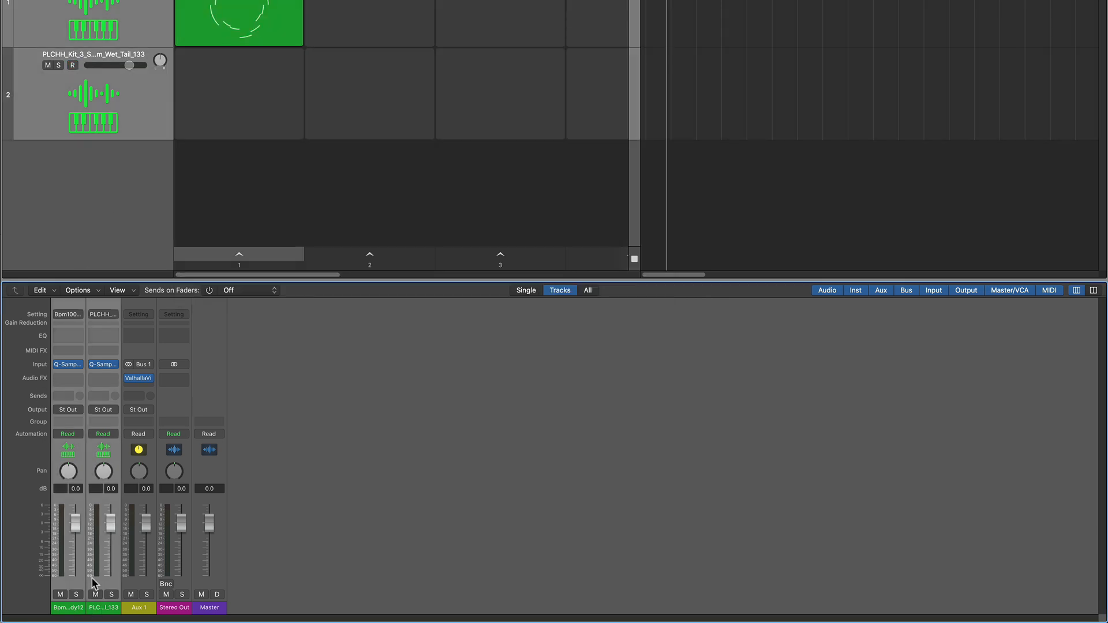
{"action": "left_click", "coordinate": [69, 396]}
{"action": "mouse_move", "coordinate": [74, 410]}
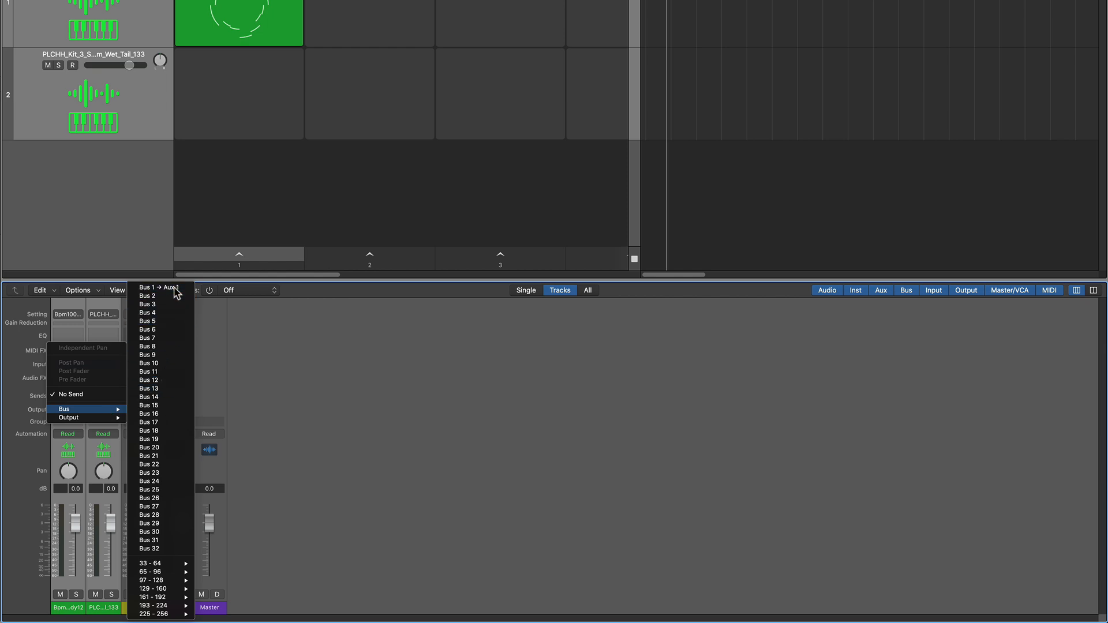
{"action": "left_click", "coordinate": [173, 288]}
{"action": "left_click", "coordinate": [81, 390], "text": "alt"}
{"action": "left_click", "coordinate": [271, 473]}
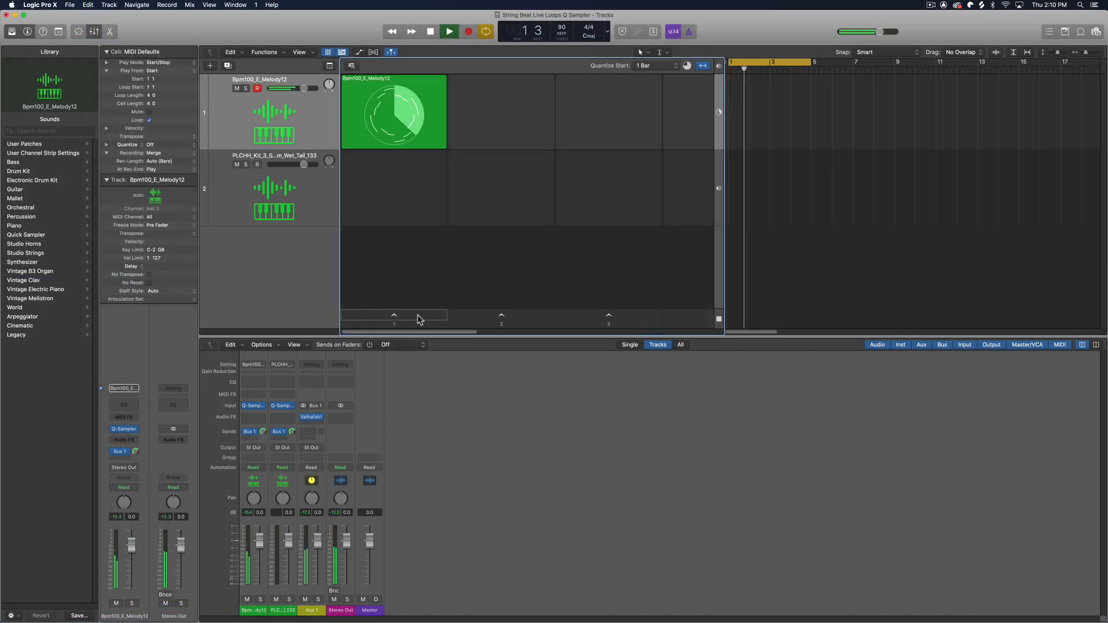
Record-enable the PLCHH_Kit_3_Strings track, audition it over the playing melody loop, and stop playback
{"action": "left_click", "coordinate": [258, 165]}
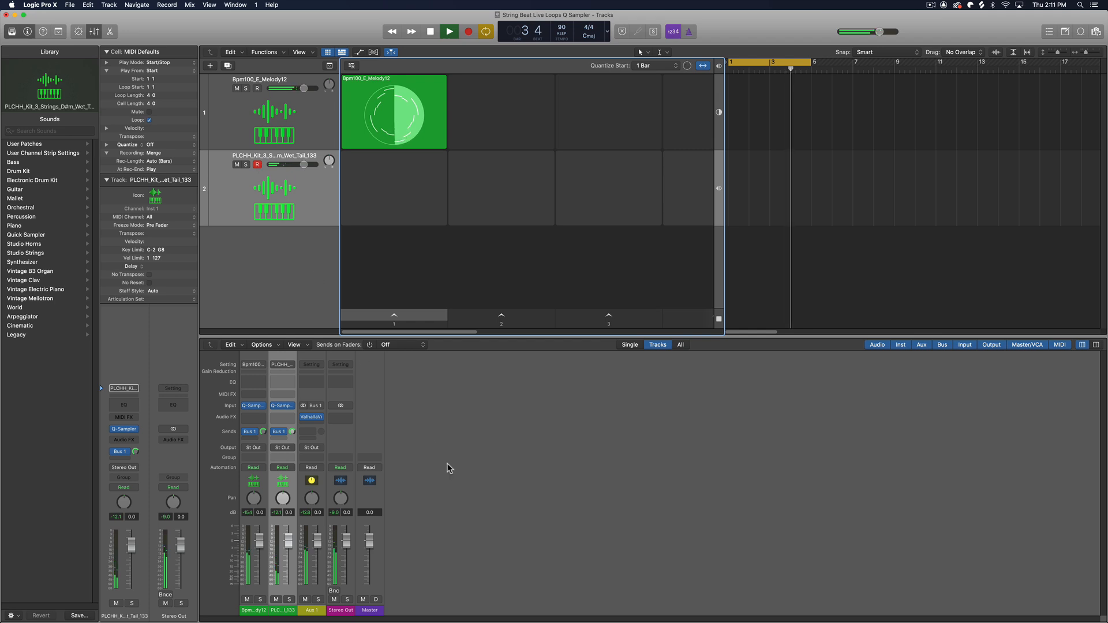
{"action": "key", "text": "space"}
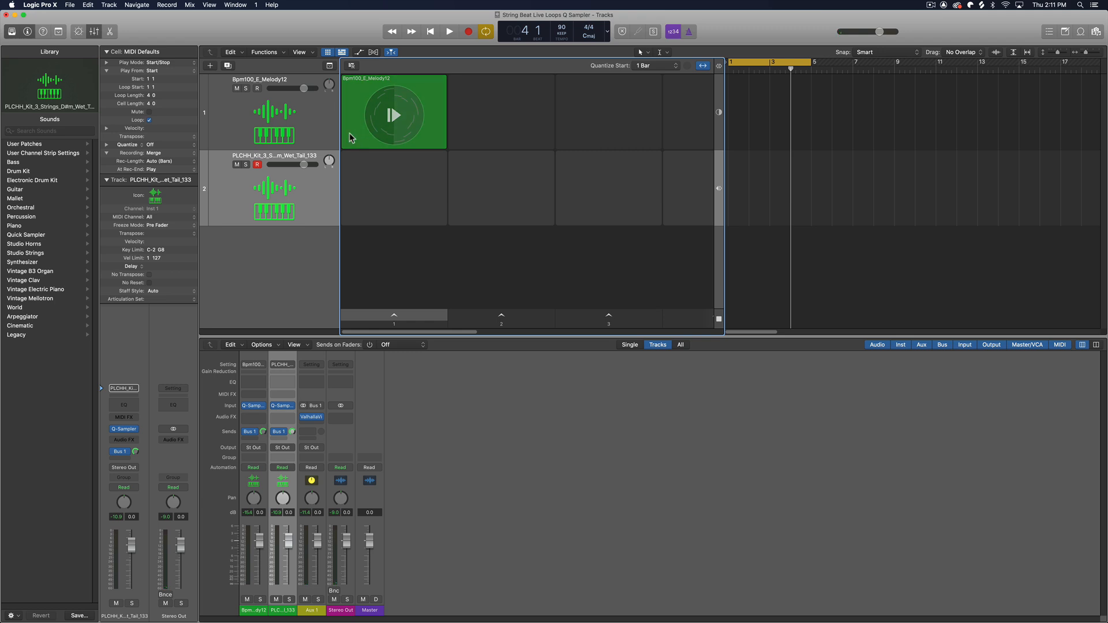
Open the Bpm100_E_Melody12 track's Quick Sampler and lower its coarse pitch slightly
{"action": "left_click", "coordinate": [256, 410]}
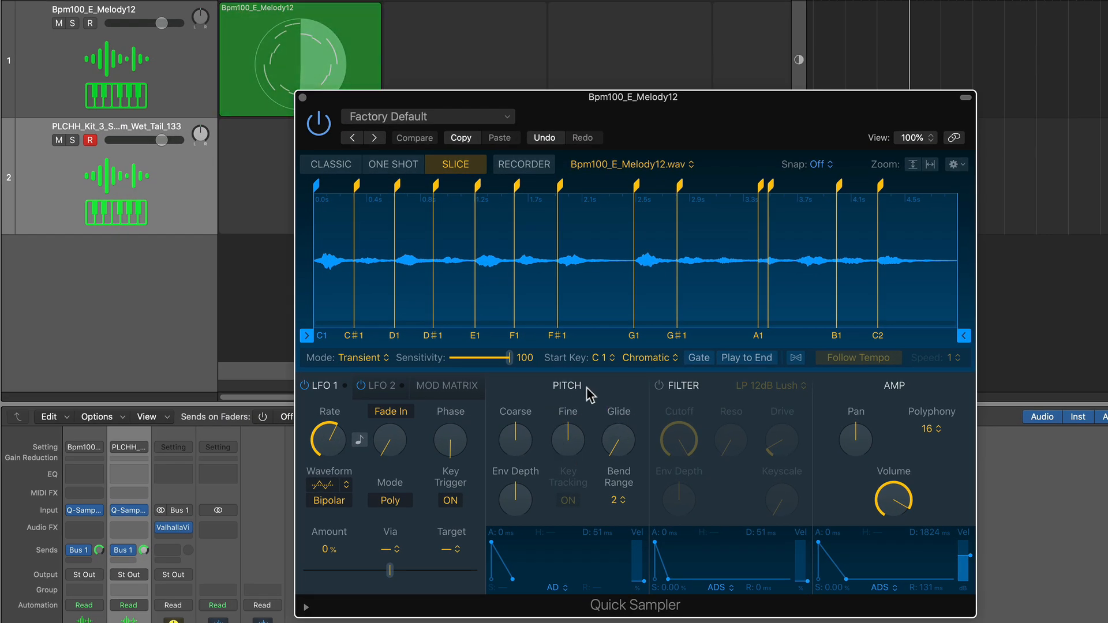
{"action": "left_click_drag", "start_coordinate": [526, 450], "coordinate": [526, 453]}
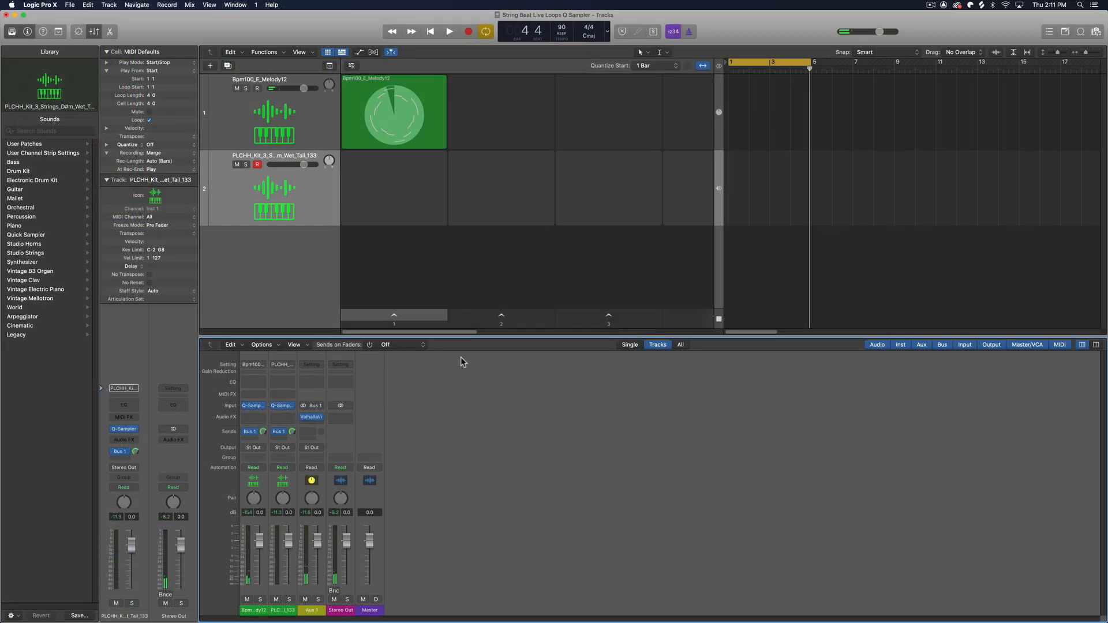
Insert a stereo Tuner on the PLCHH_Kit_3_Strings track, check the pitch of its first slice, and close the Tuner
{"action": "left_click", "coordinate": [289, 208]}
{"action": "left_click", "coordinate": [492, 421]}
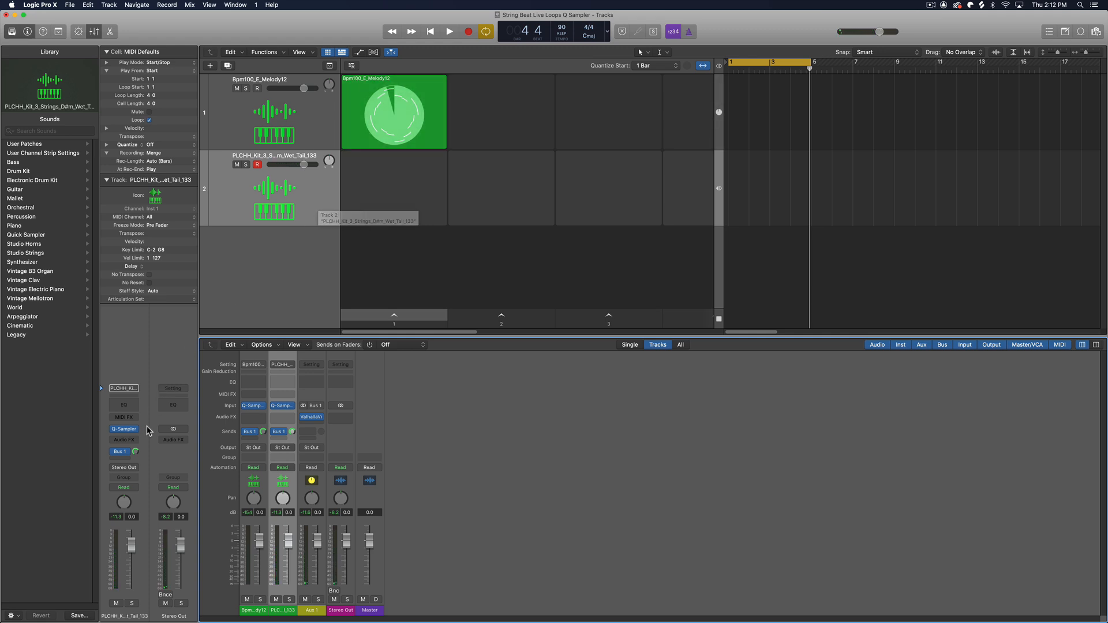
{"action": "left_click", "coordinate": [124, 440]}
{"action": "mouse_move", "coordinate": [148, 559]}
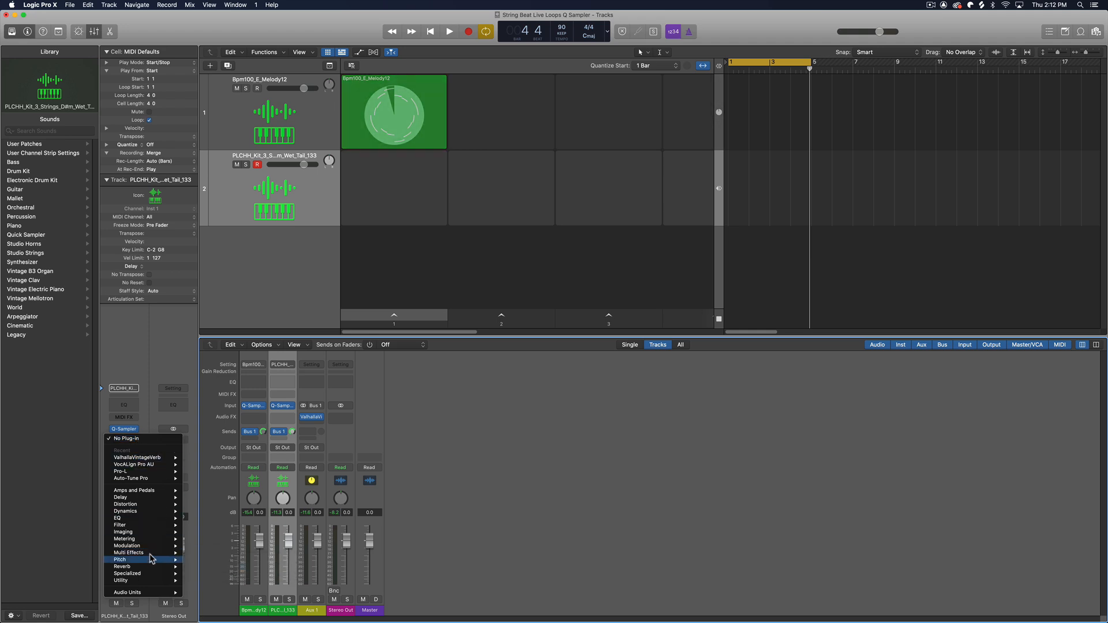
{"action": "mouse_move", "coordinate": [151, 539]}
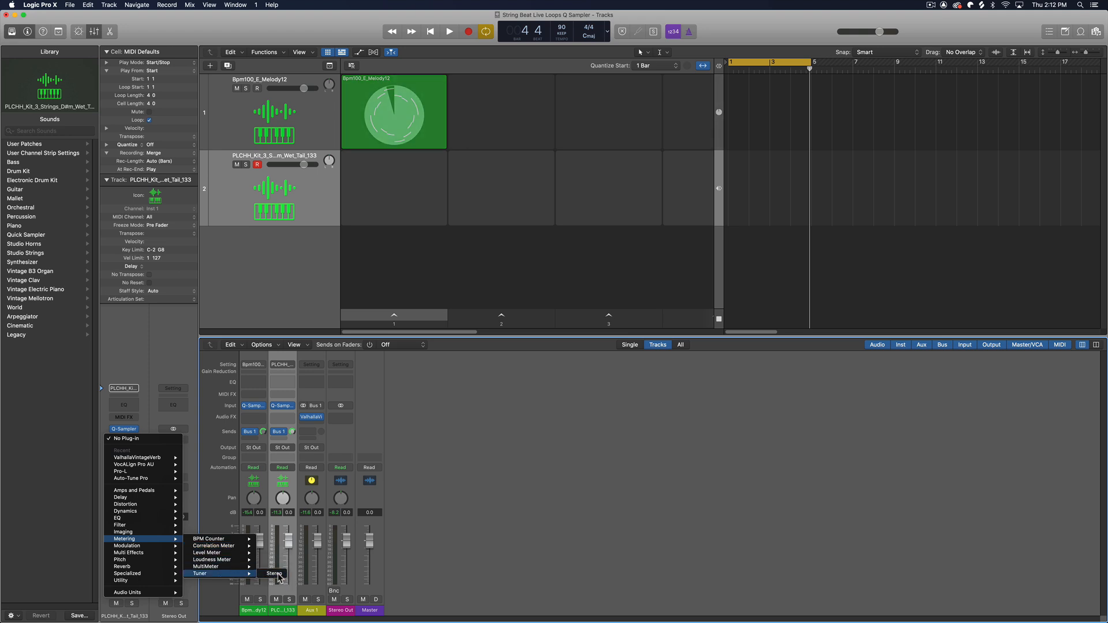
{"action": "left_click", "coordinate": [275, 574]}
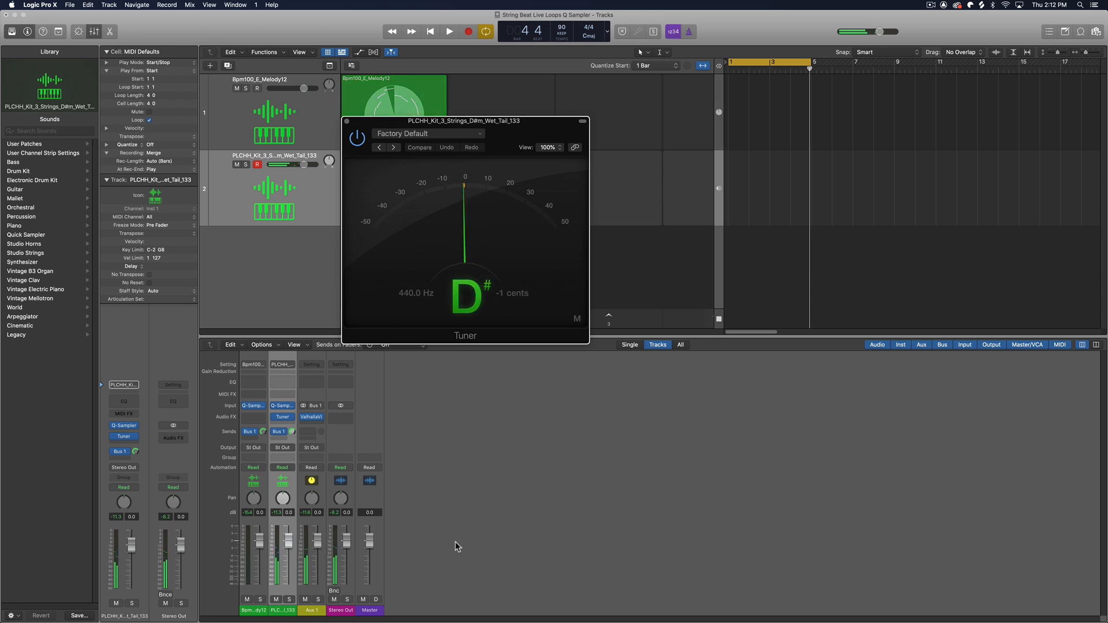
{"action": "left_click", "coordinate": [348, 121]}
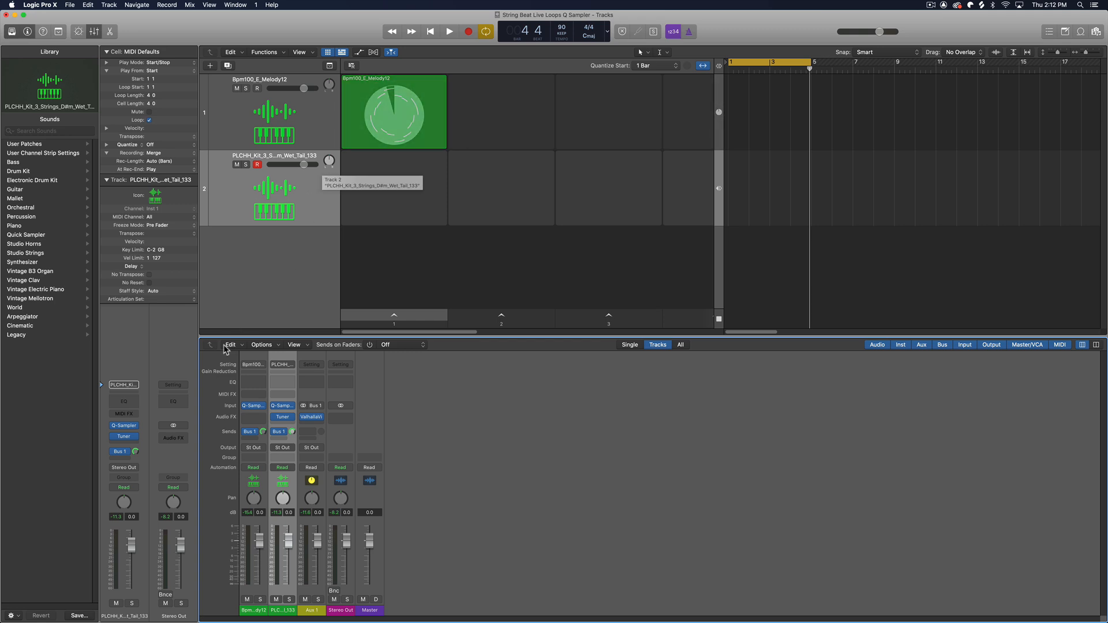
Set the coarse pitch in the PLCHH_Kit_3_Strings track's Quick Sampler to -1 and close the sampler
{"action": "left_click", "coordinate": [125, 427]}
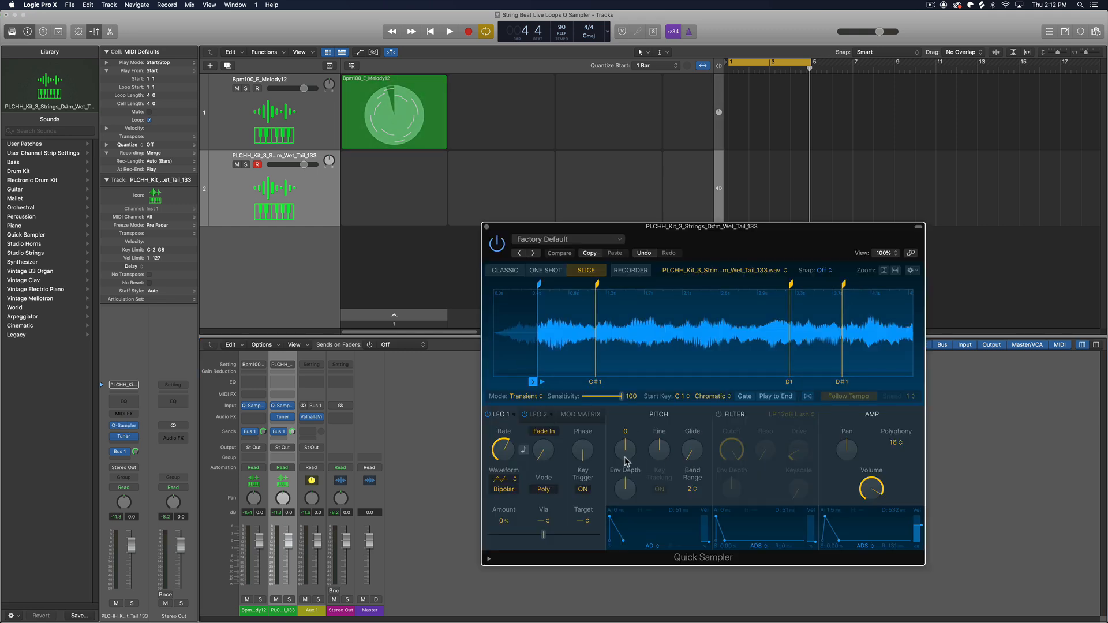
{"action": "scroll", "coordinate": [626, 461], "scroll_direction": "down", "scroll_amount": 1}
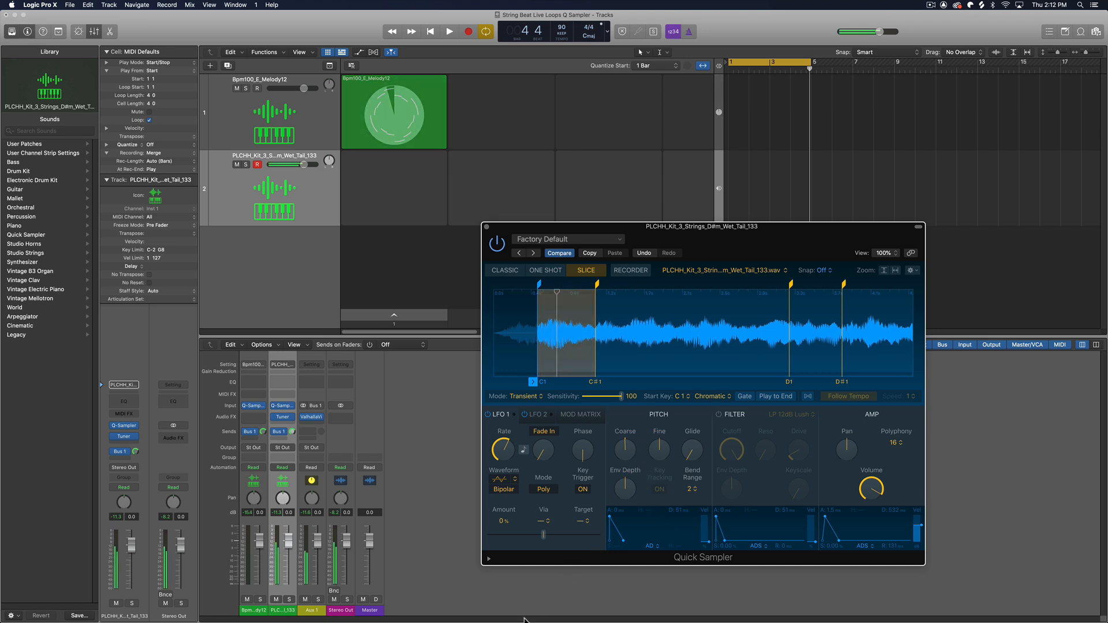
{"action": "left_click", "coordinate": [485, 227]}
Check the coarse pitch in the Bpm100_E_Melody12 track's Quick Sampler, audition its slices, and close the sampler
{"action": "left_click", "coordinate": [268, 132]}
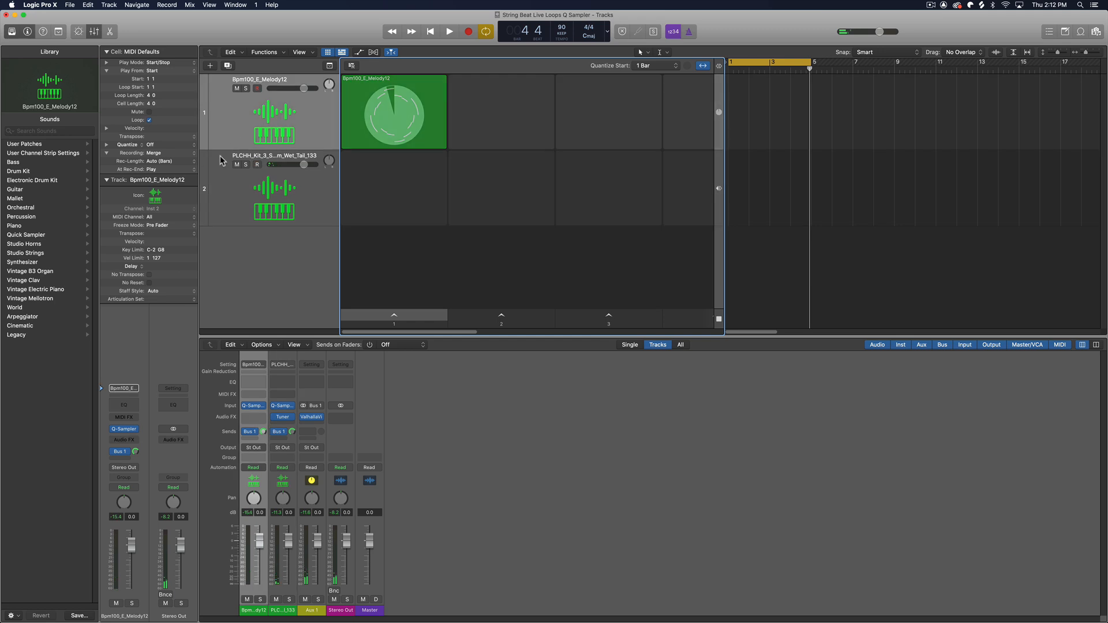
{"action": "key", "text": "v"}
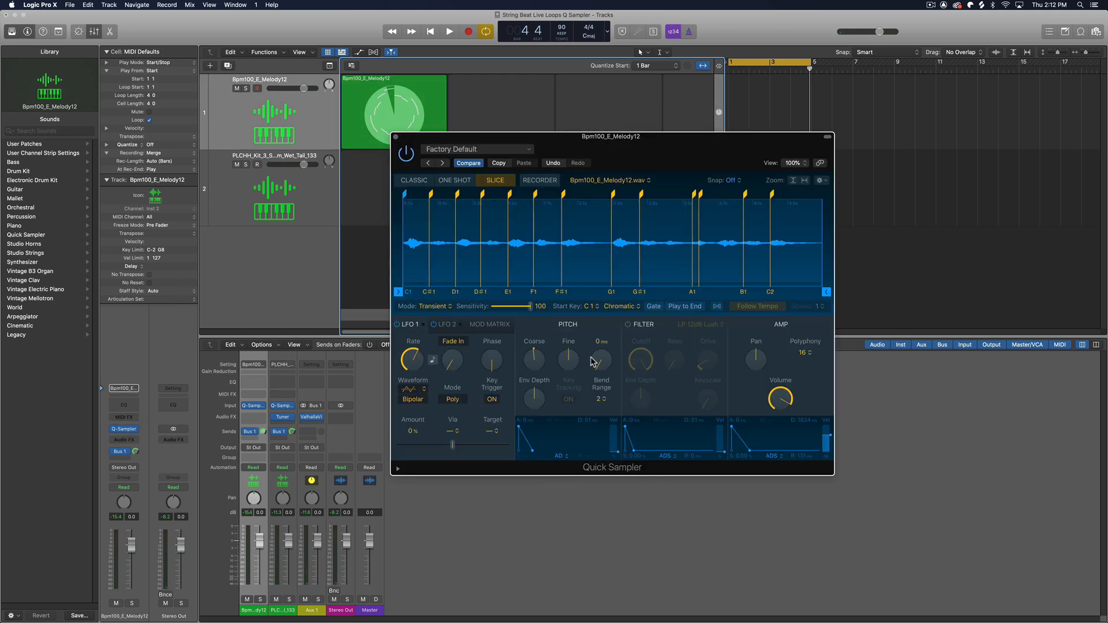
{"action": "mouse_move", "coordinate": [539, 359]}
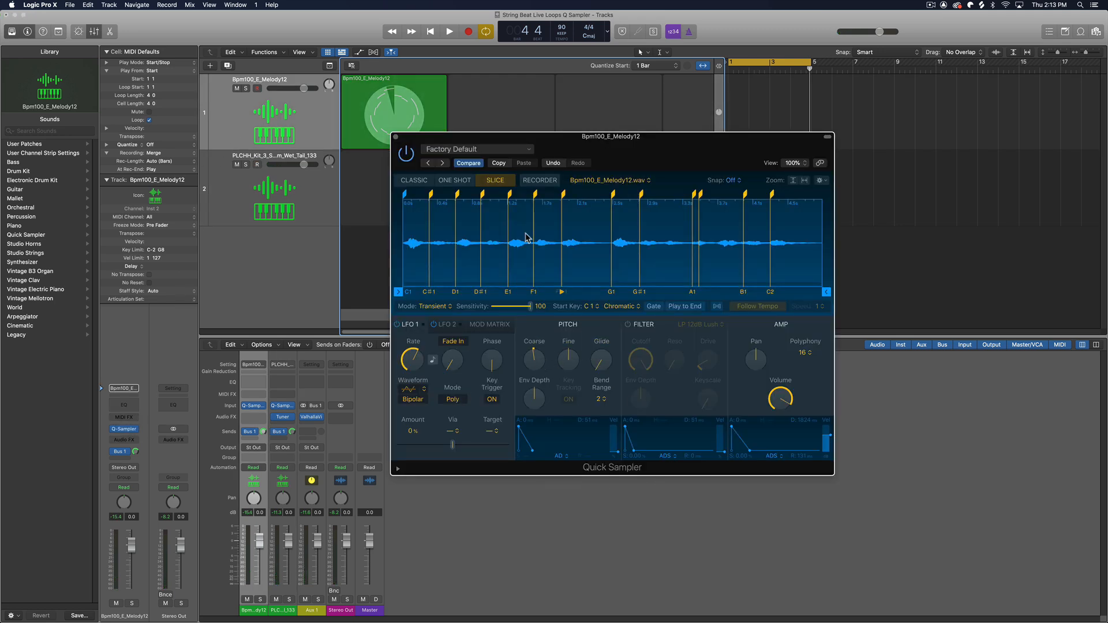
{"action": "left_click", "coordinate": [396, 137]}
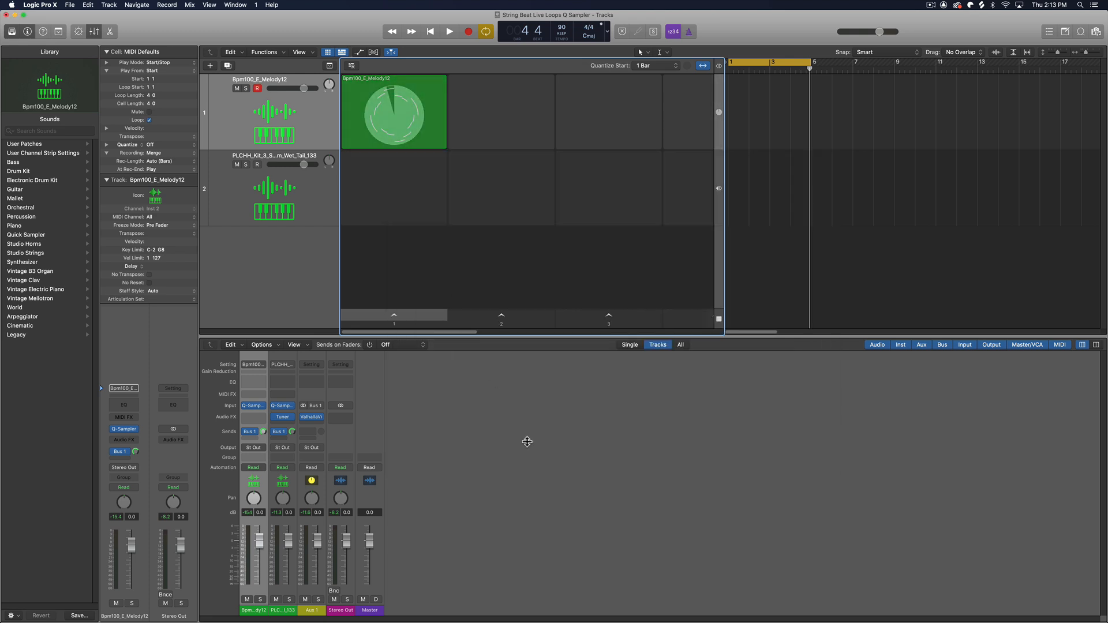
Record a single string hit into the first cell of the PLCHH_Kit_3_Strings track, and stop playback
{"action": "left_click", "coordinate": [312, 208]}
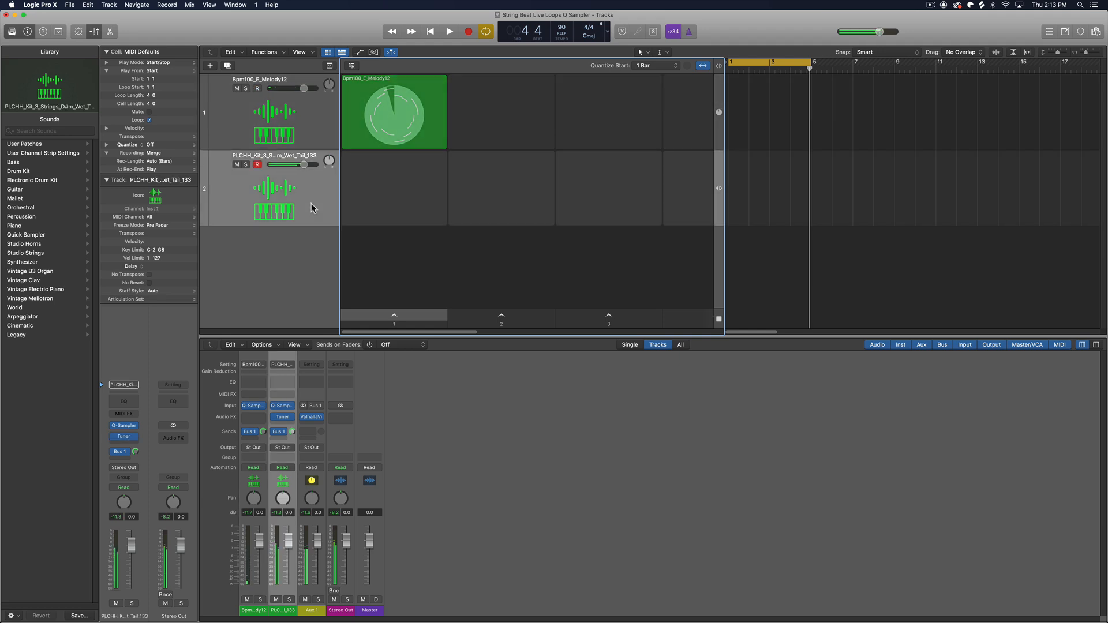
{"action": "mouse_move", "coordinate": [396, 193]}
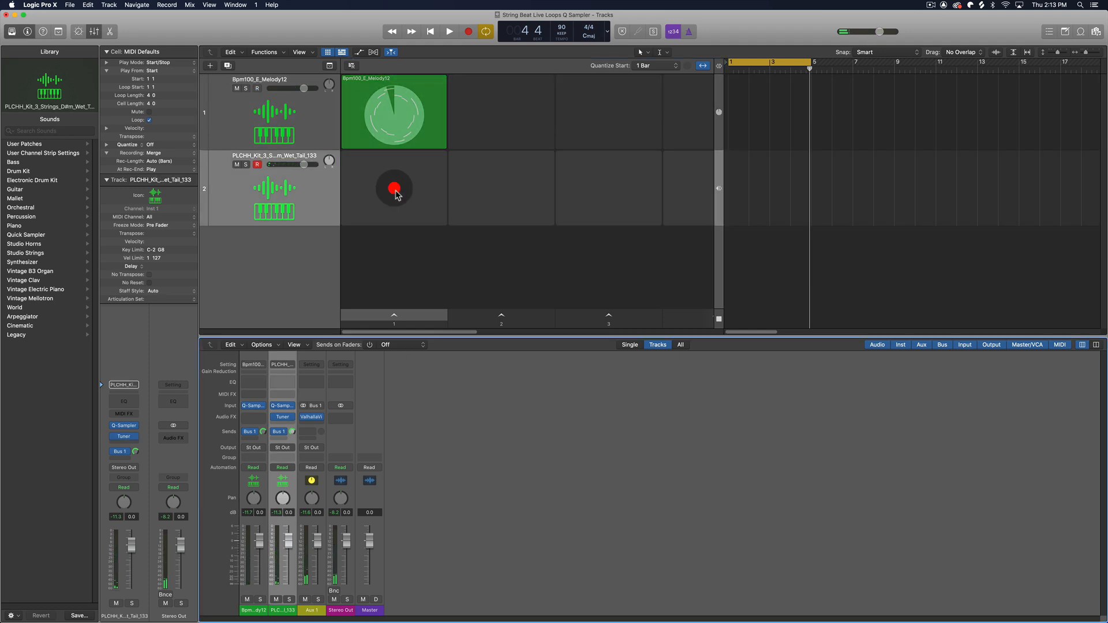
{"action": "left_click", "coordinate": [394, 189]}
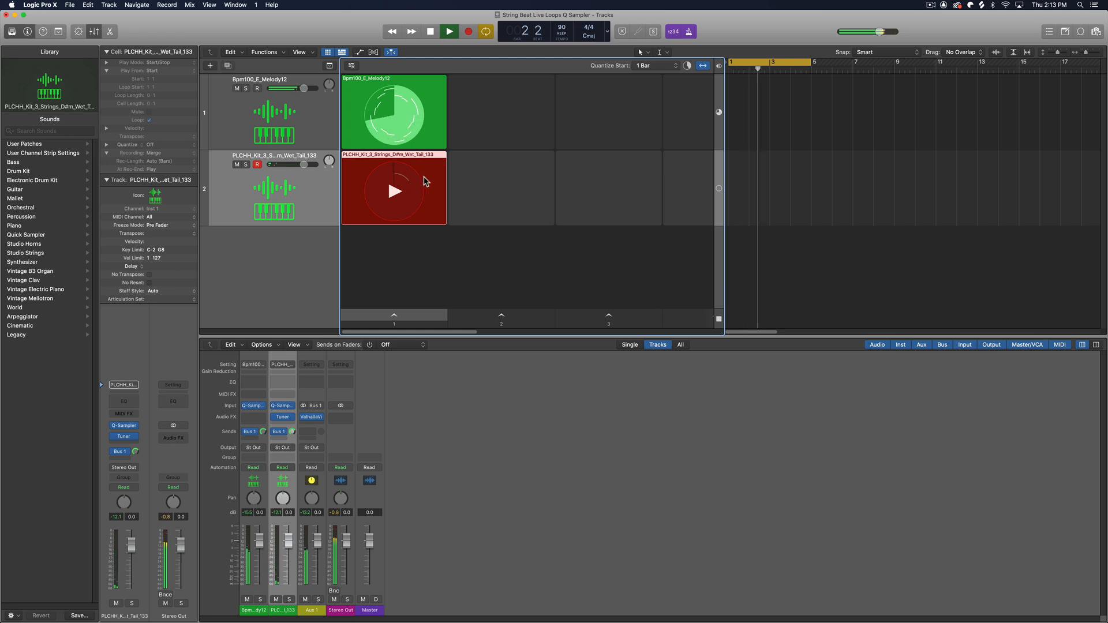
{"action": "key", "text": "space"}
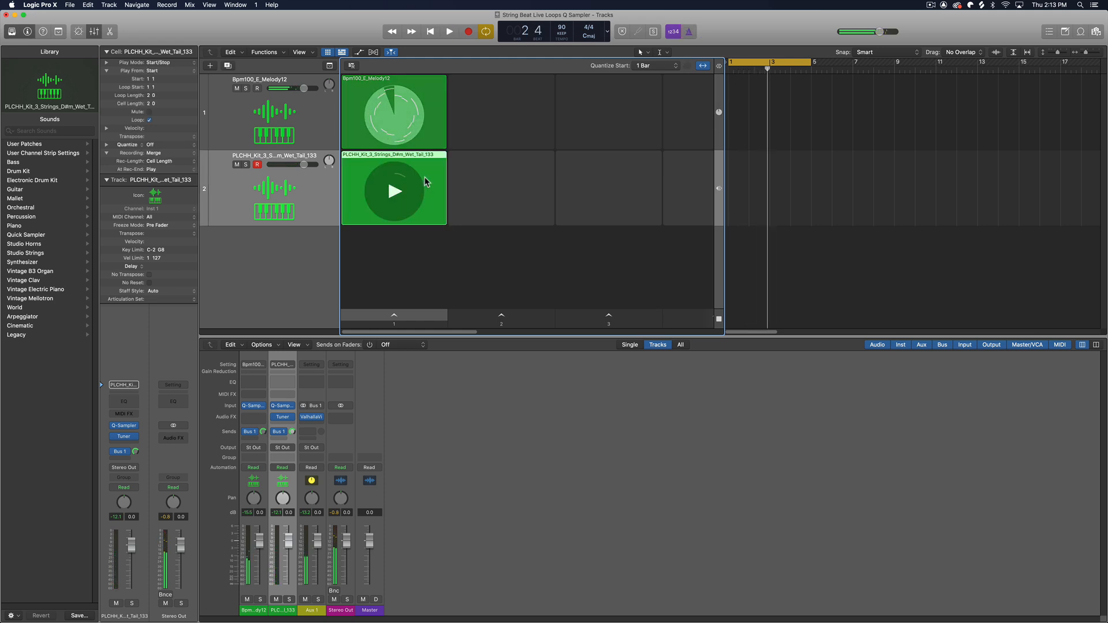
Quantize the recorded string note to 1/1 Note in the Piano Roll and close the editor
{"action": "double_click", "coordinate": [426, 175]}
{"action": "left_click", "coordinate": [234, 449]}
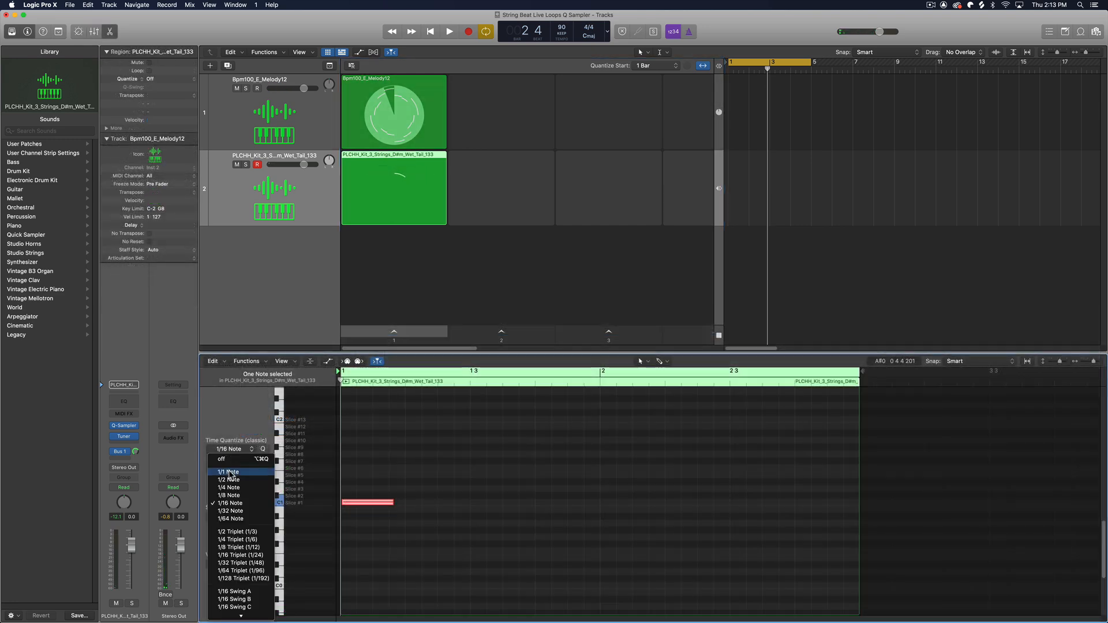
{"action": "left_click", "coordinate": [231, 473]}
{"action": "left_click", "coordinate": [382, 461]}
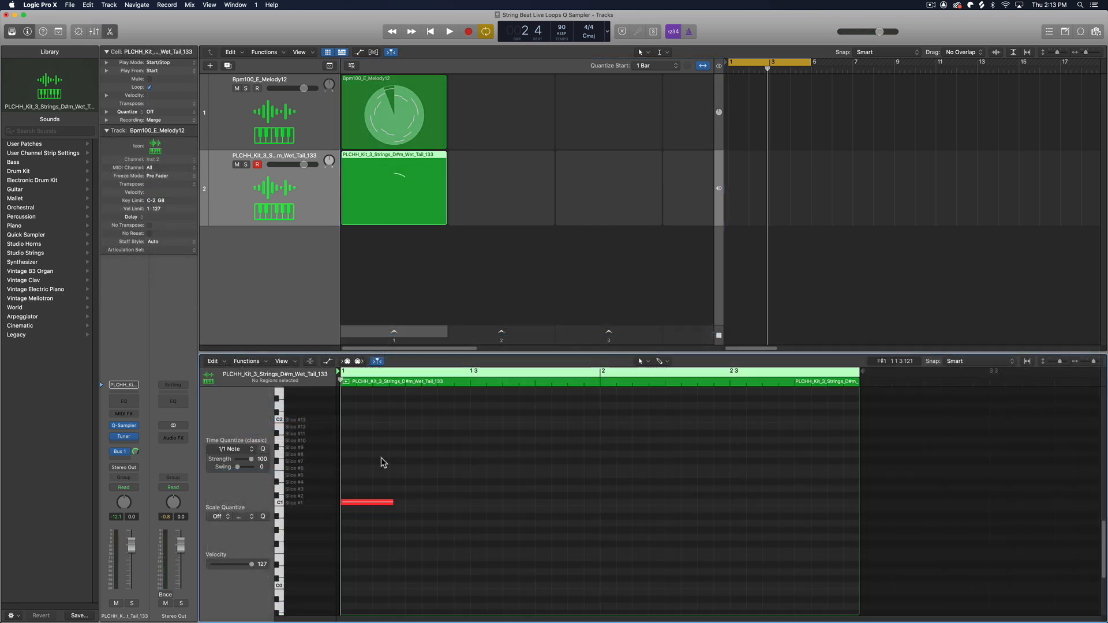
{"action": "key", "text": "e"}
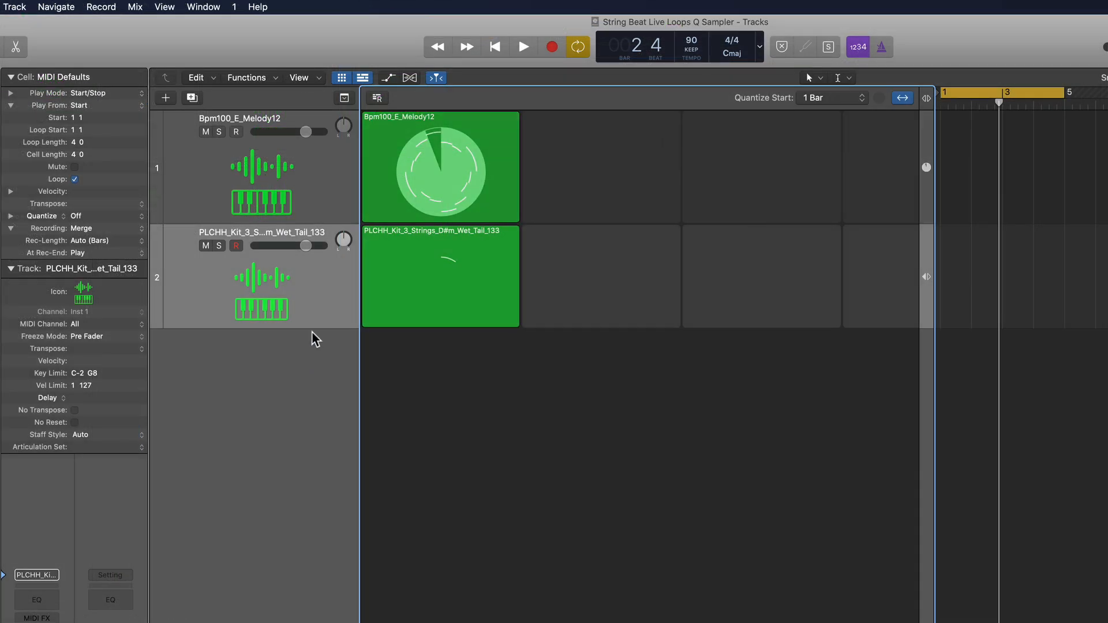
Enlarge the PLCHH_Kit_3_Strings track row and bounce its cell in place to a new track named String Hit D
{"action": "left_click_drag", "start_coordinate": [308, 224], "coordinate": [307, 249]}
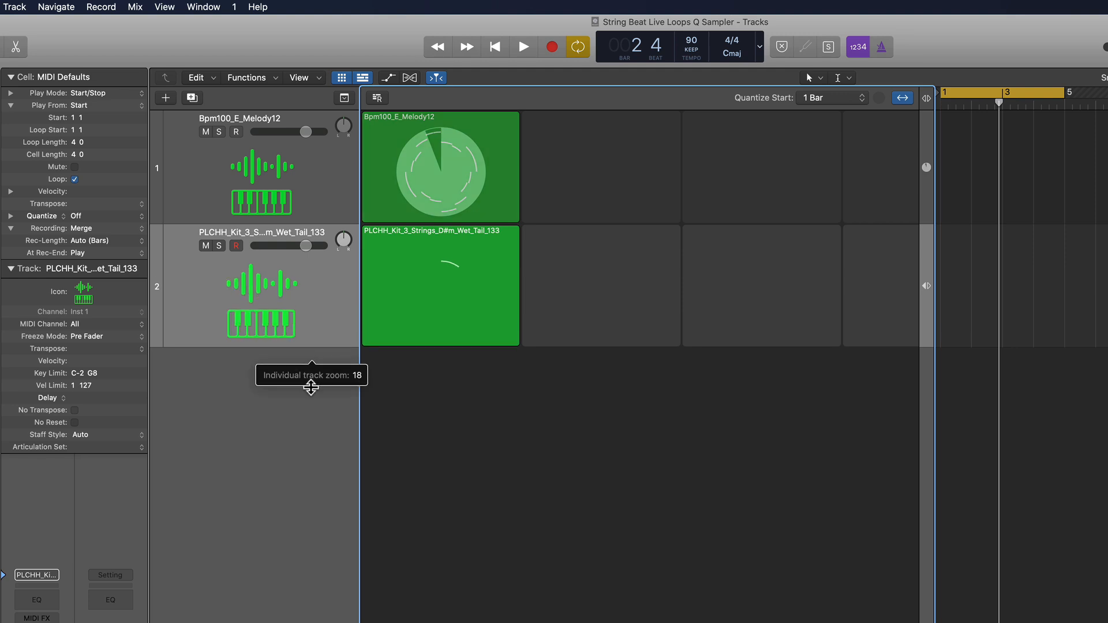
{"action": "left_click_drag", "start_coordinate": [311, 374], "coordinate": [312, 411]}
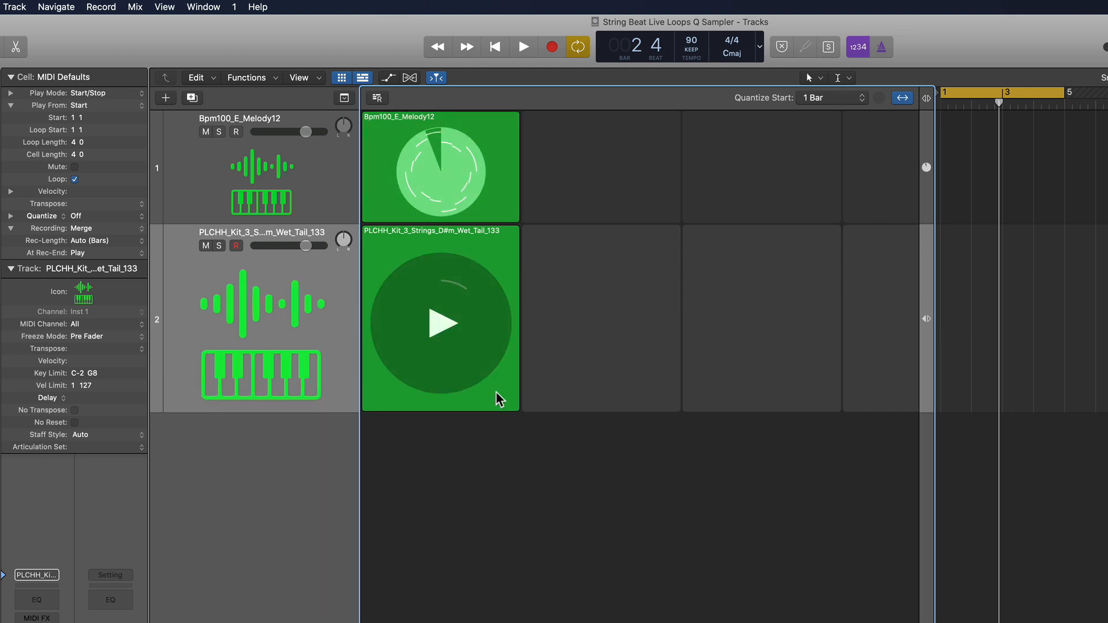
{"action": "left_click", "coordinate": [496, 392]}
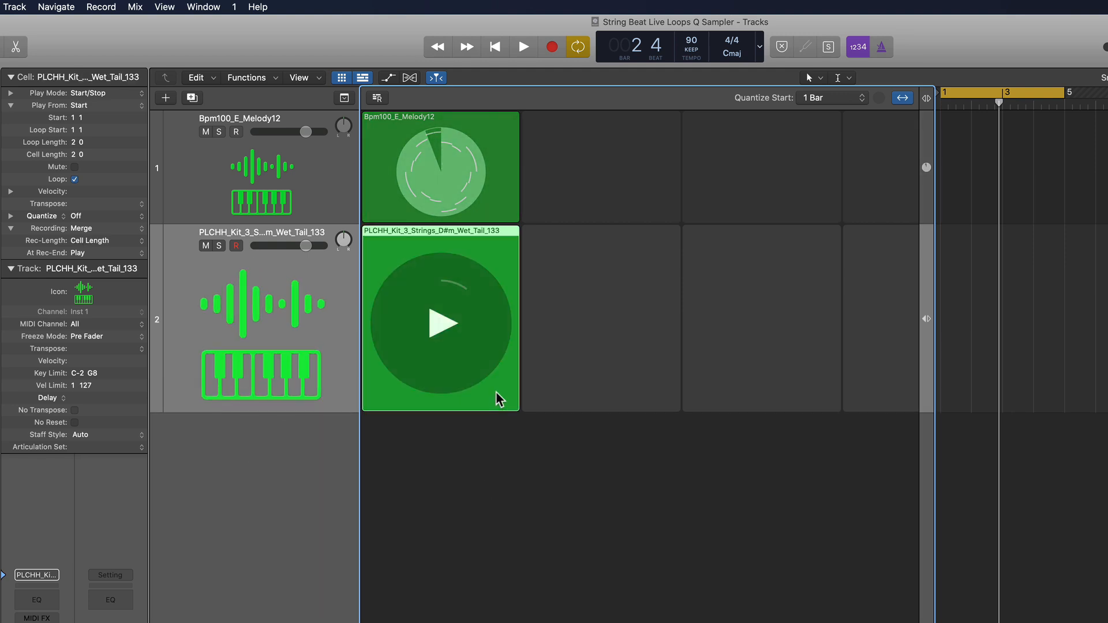
{"action": "key", "text": "ctrl+b"}
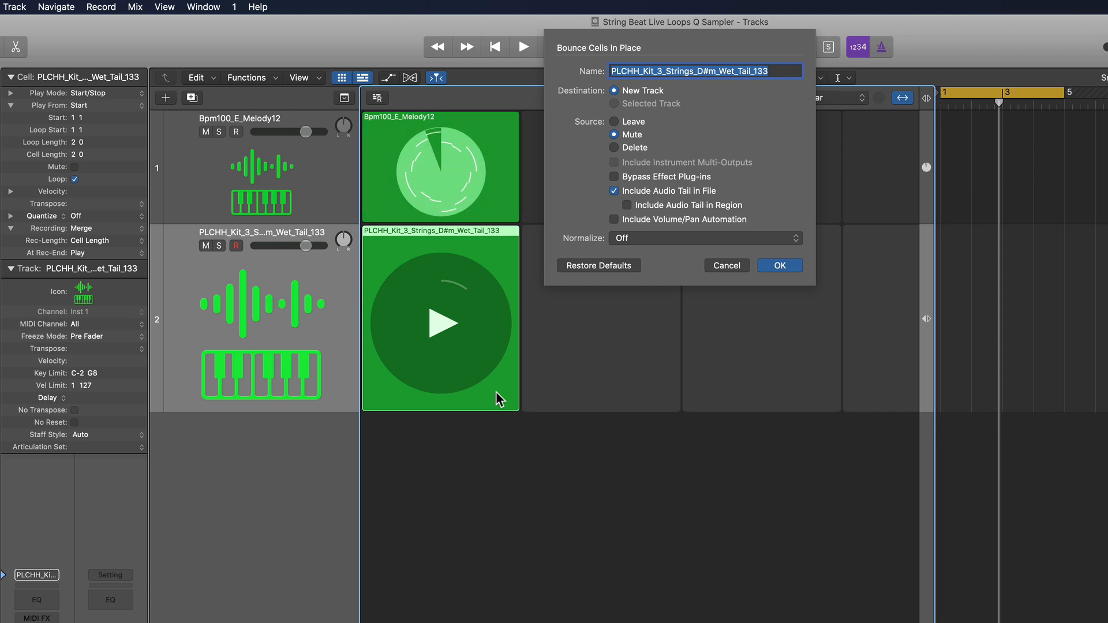
{"action": "type", "text": "String Hit "}
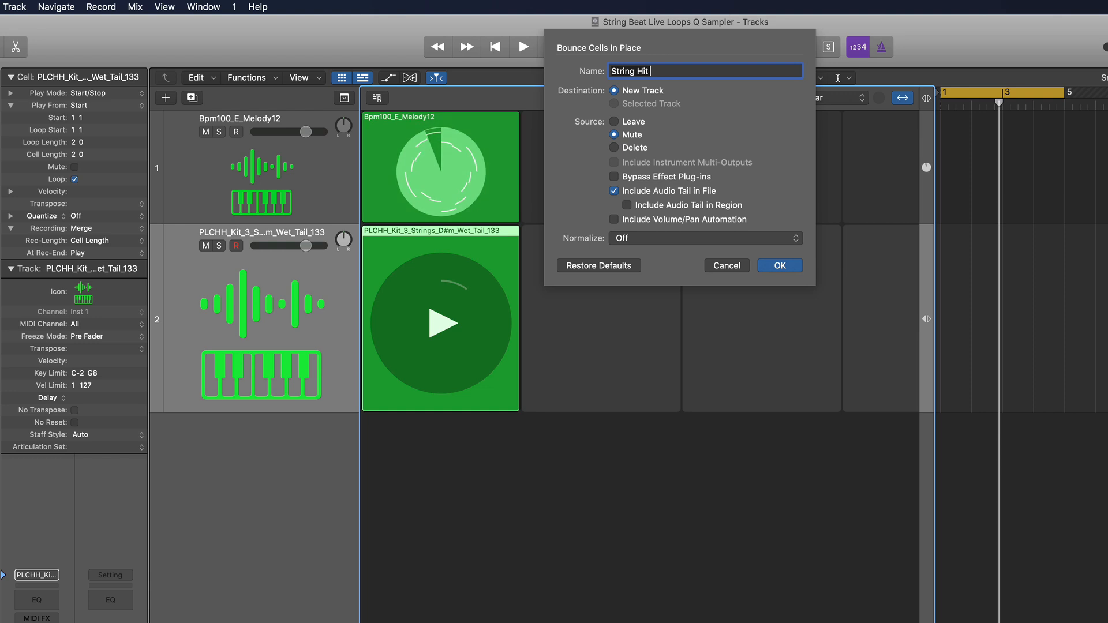
{"action": "type", "text": "D"}
{"action": "key", "text": "Return"}
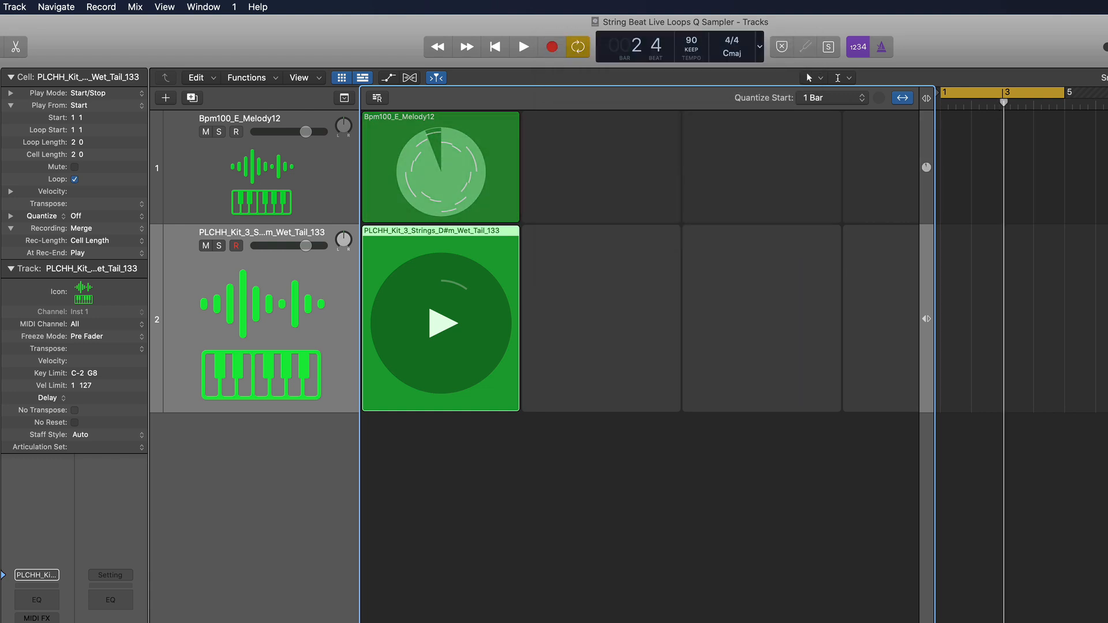
Enlarge the String Hit D track row and select its cell
{"action": "left_click", "coordinate": [486, 559]}
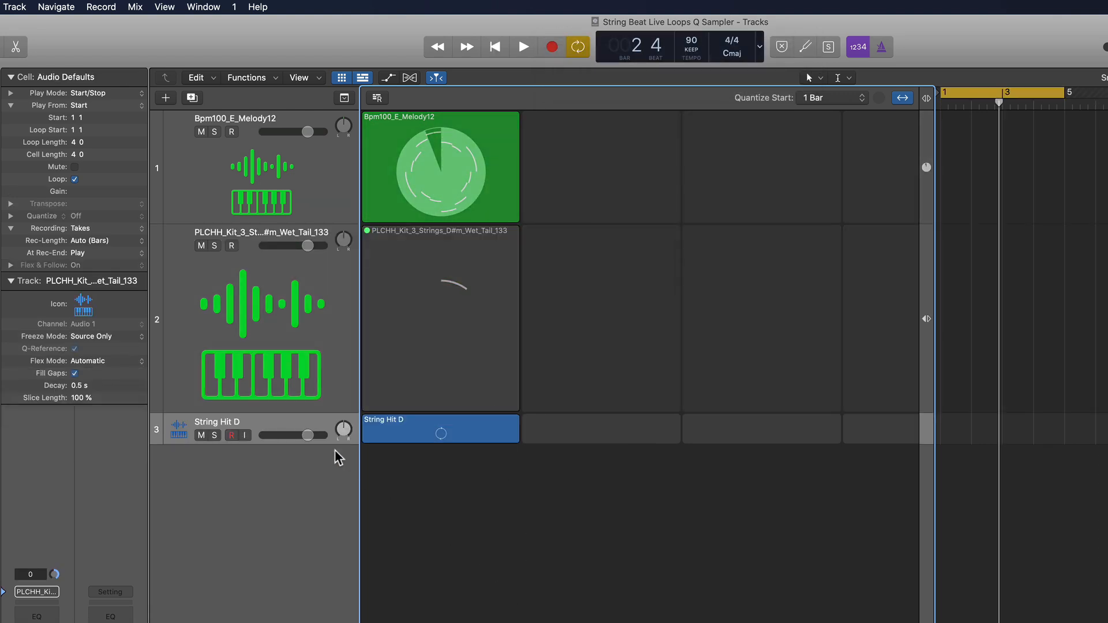
{"action": "left_click_drag", "start_coordinate": [334, 443], "coordinate": [321, 559]}
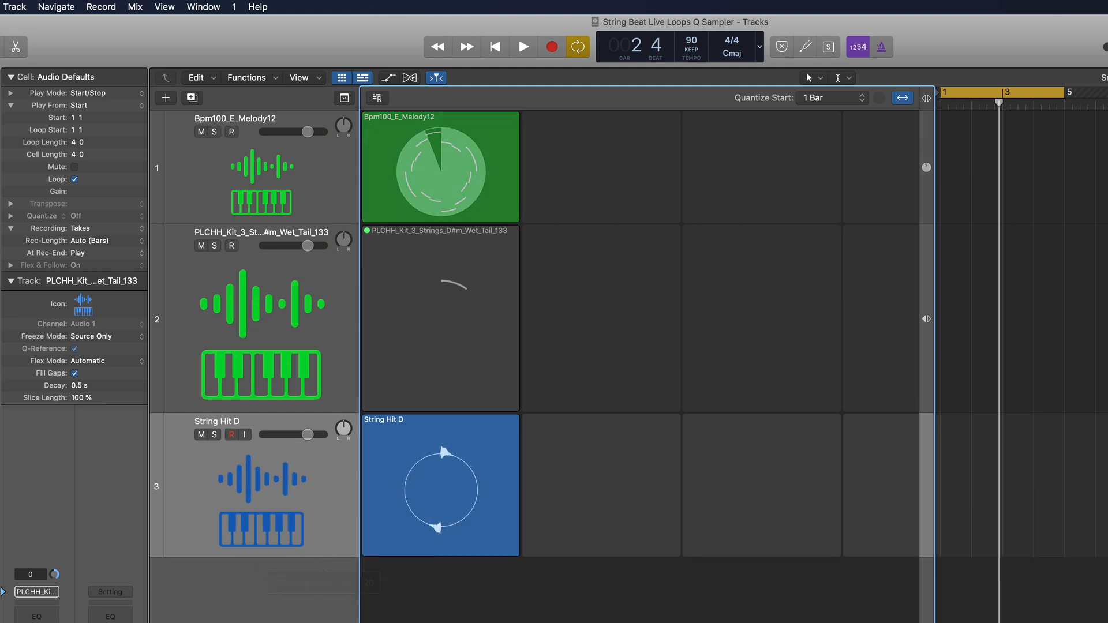
{"action": "left_click", "coordinate": [480, 546]}
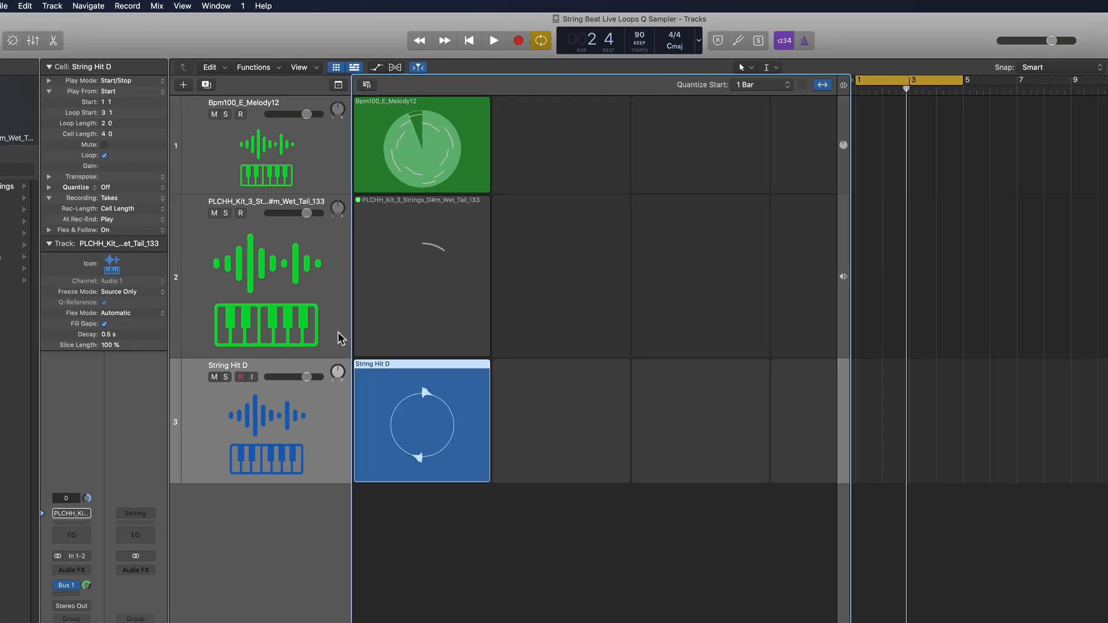
Open the PLCHH_Kit_3_Strings track's Quick Sampler and show the on-screen musical keyboard
{"action": "left_click", "coordinate": [336, 381]}
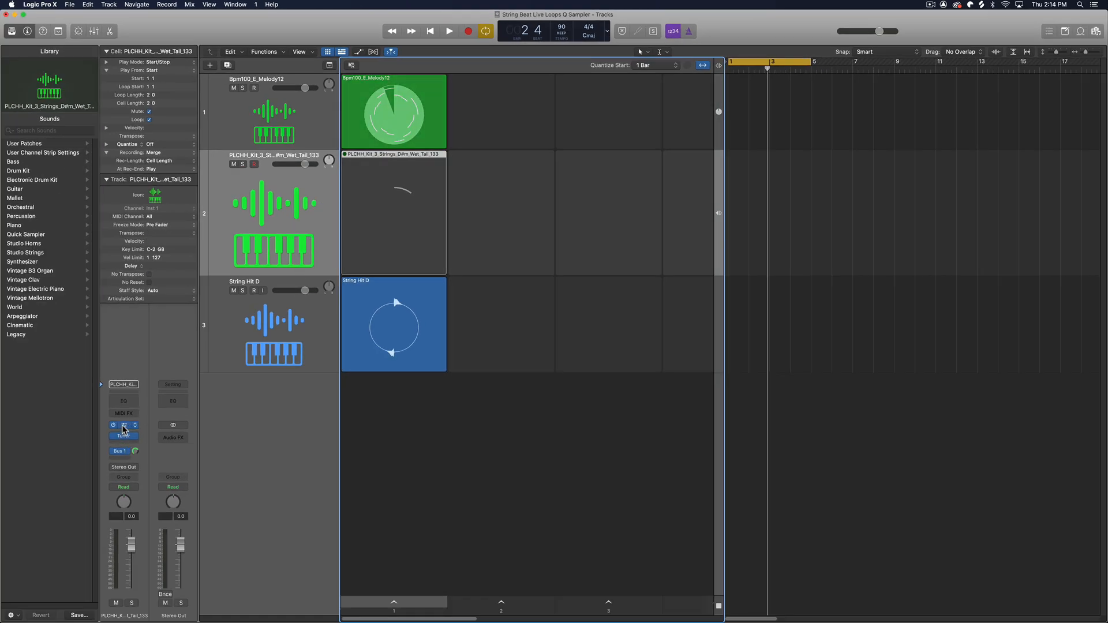
{"action": "left_click", "coordinate": [124, 427]}
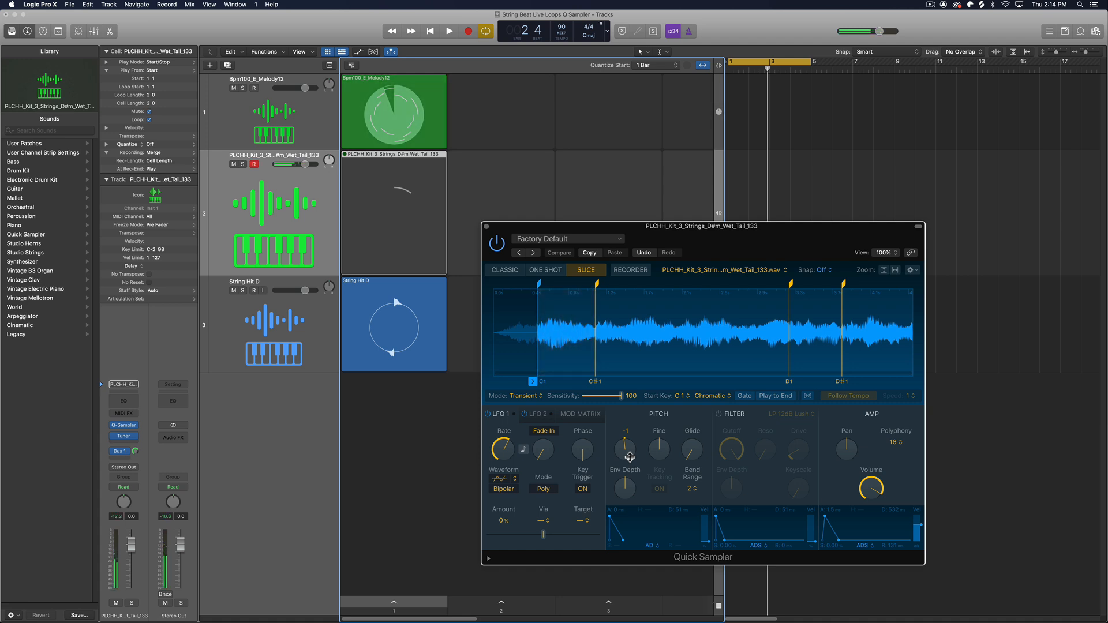
{"action": "key", "text": "super+k"}
Examine on the musical keyboard the intervals from D3 up to A#3 and down to A#2
{"action": "left_click", "coordinate": [653, 191]}
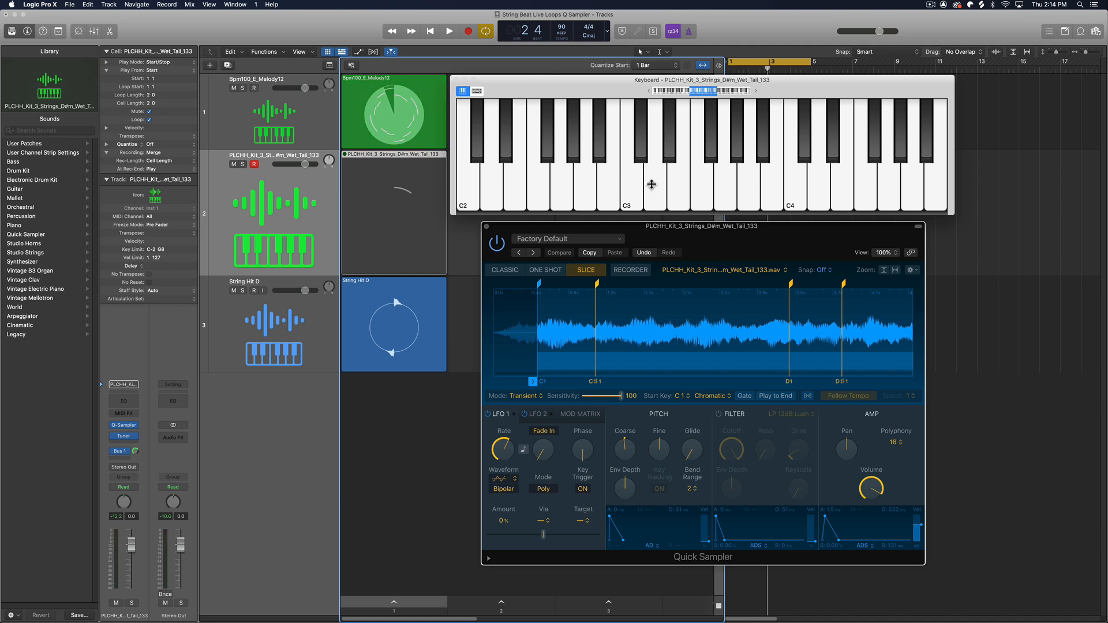
{"action": "left_click_drag", "start_coordinate": [652, 185], "coordinate": [815, 185]}
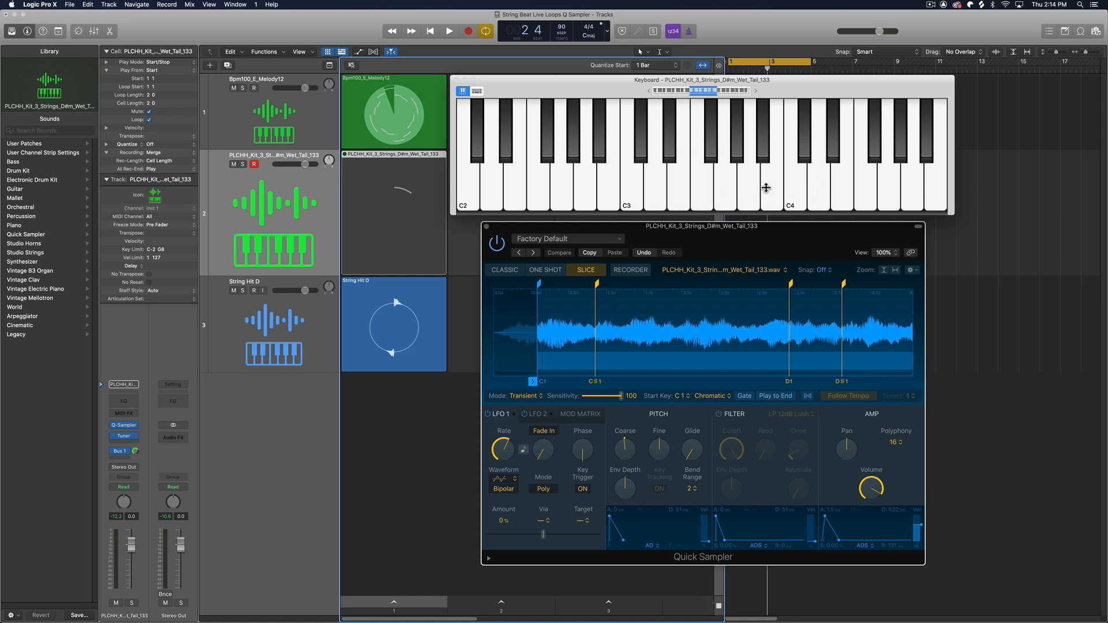
{"action": "left_click", "coordinate": [675, 196]}
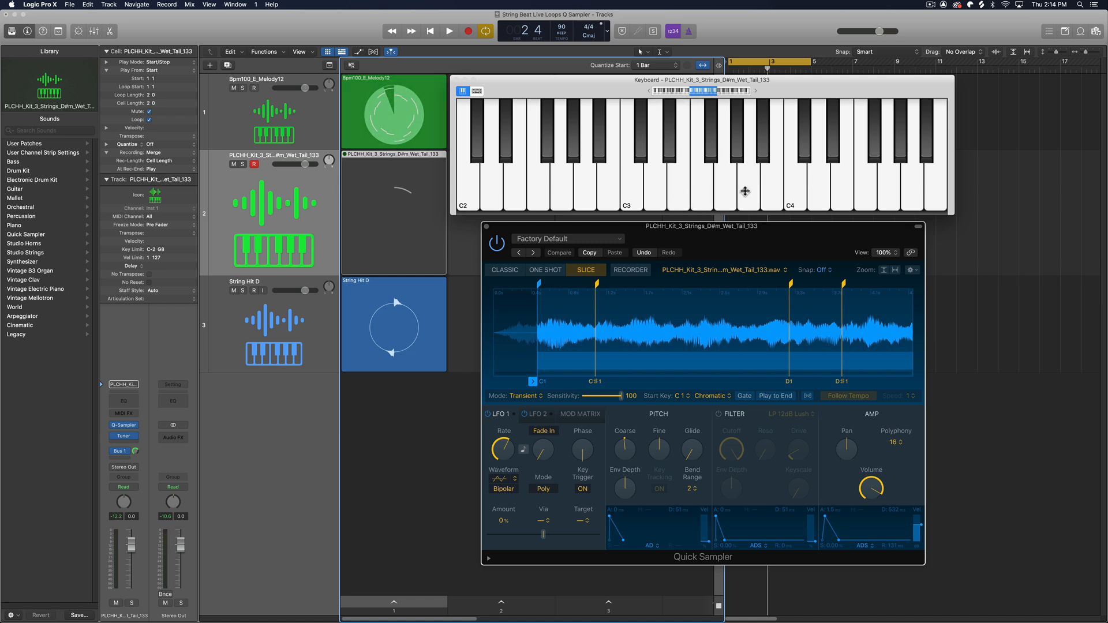
{"action": "mouse_move", "coordinate": [764, 150]}
{"action": "left_mouse_down"}
{"action": "mouse_move", "coordinate": [803, 185]}
{"action": "mouse_move", "coordinate": [820, 184]}
{"action": "left_mouse_up"}
{"action": "mouse_move", "coordinate": [657, 184]}
{"action": "left_mouse_down"}
{"action": "mouse_move", "coordinate": [767, 148]}
{"action": "mouse_move", "coordinate": [744, 173]}
{"action": "mouse_move", "coordinate": [658, 173]}
{"action": "left_mouse_up"}
{"action": "left_click", "coordinate": [701, 173]}
{"action": "left_click", "coordinate": [725, 176]}
{"action": "left_click", "coordinate": [748, 167]}
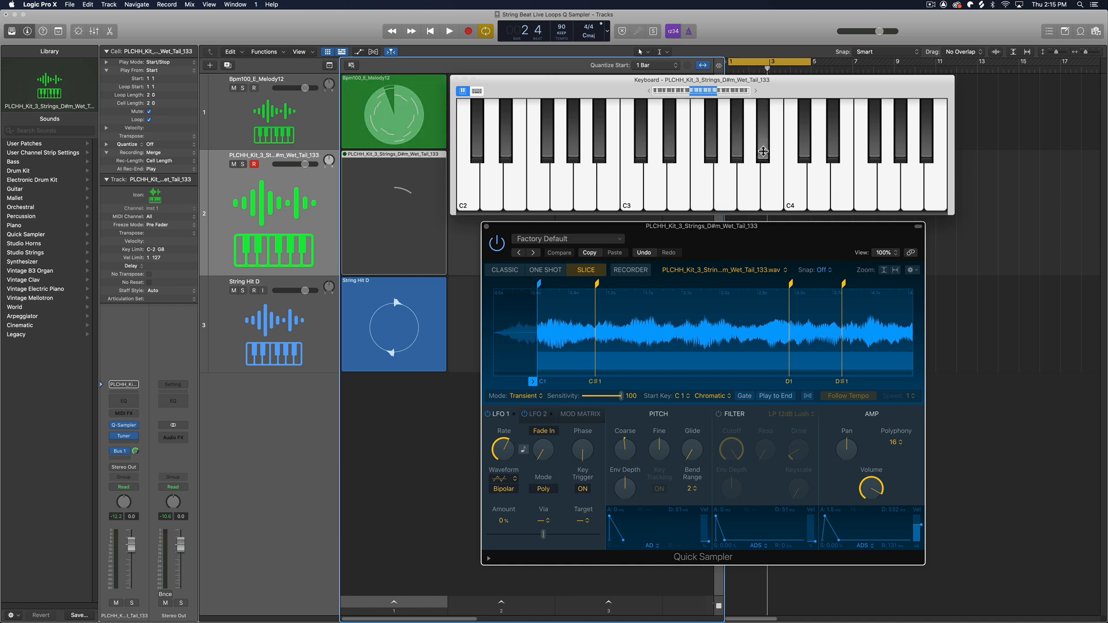
{"action": "left_click", "coordinate": [763, 151]}
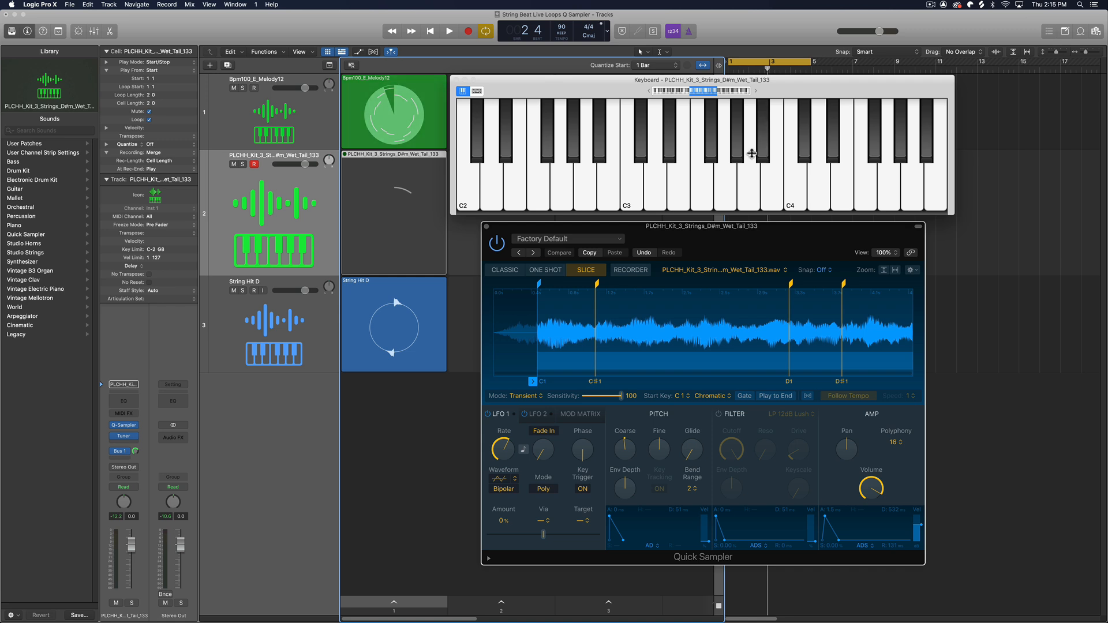
{"action": "left_click", "coordinate": [612, 173]}
{"action": "left_click_drag", "start_coordinate": [603, 156], "coordinate": [649, 176]}
{"action": "left_click", "coordinate": [762, 149]}
{"action": "mouse_move", "coordinate": [624, 454]}
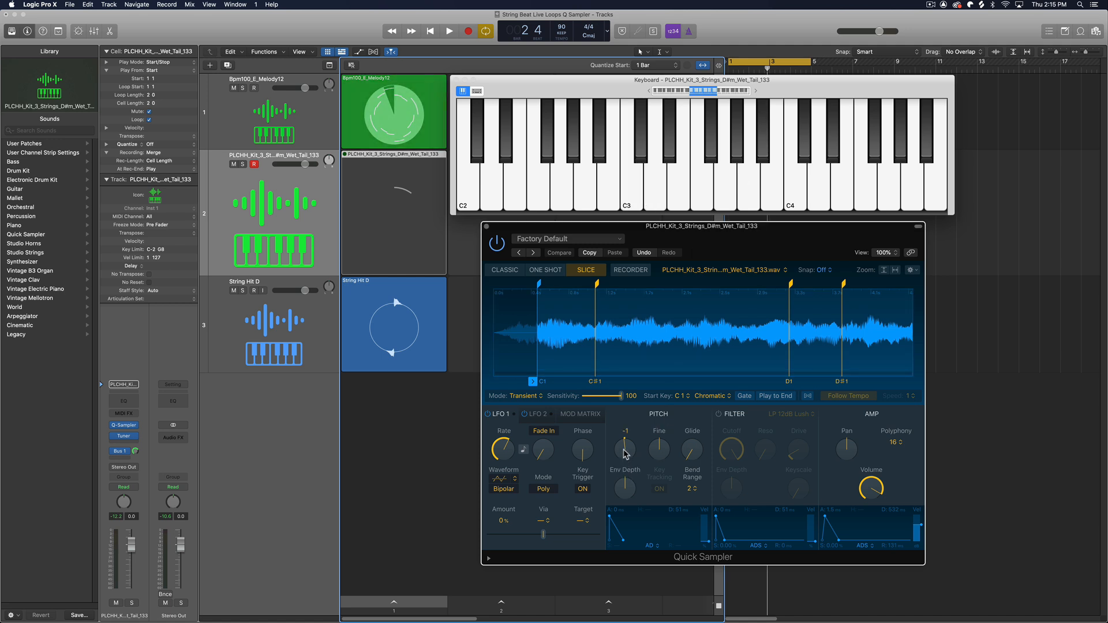
Raise the coarse pitch in Quick Sampler and unmute the PLCHH_Kit_3_Strings cell
{"action": "left_click_drag", "start_coordinate": [628, 450], "coordinate": [641, 434]}
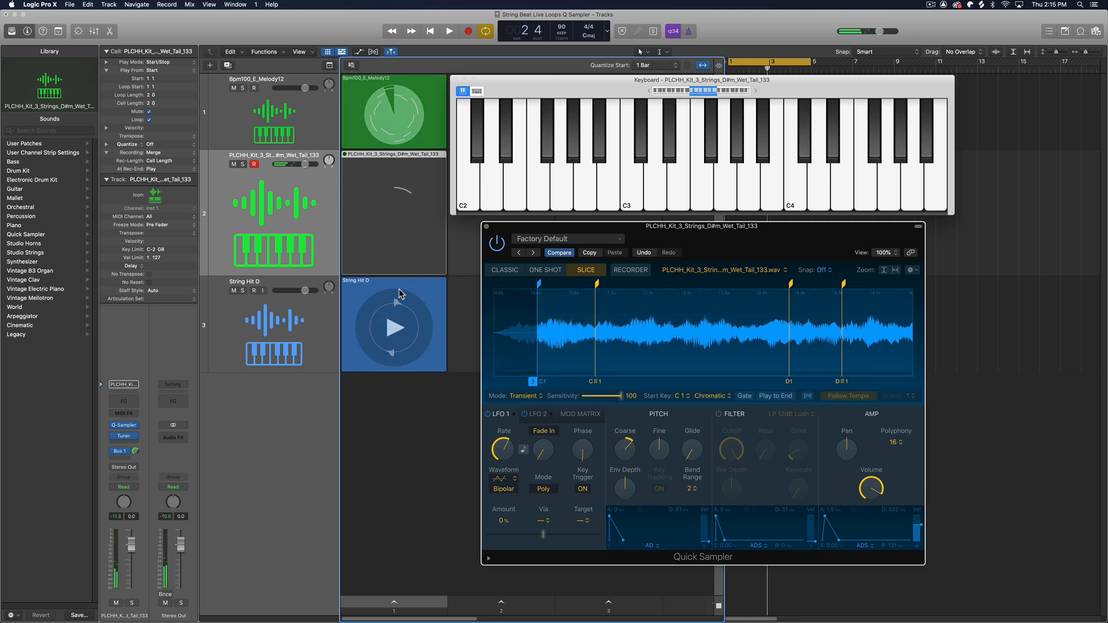
{"action": "left_click", "coordinate": [376, 156]}
{"action": "key", "text": "ctrl+m"}
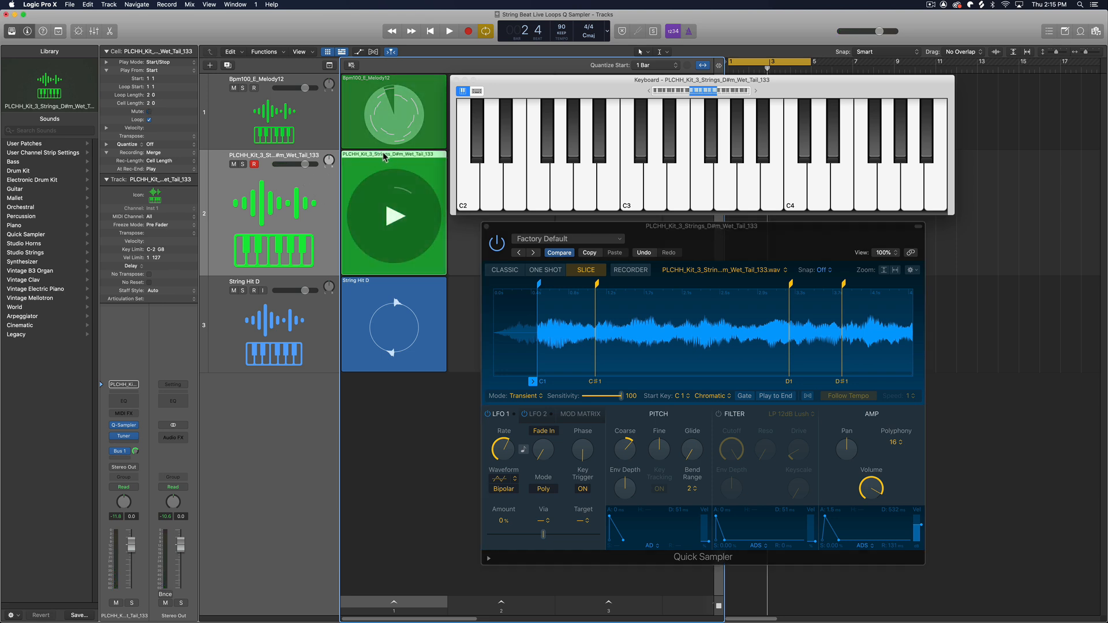
Bounce the PLCHH_Kit_3_Strings cell in place to a new track named String Hit B flat
{"action": "key", "text": "ctrl+b"}
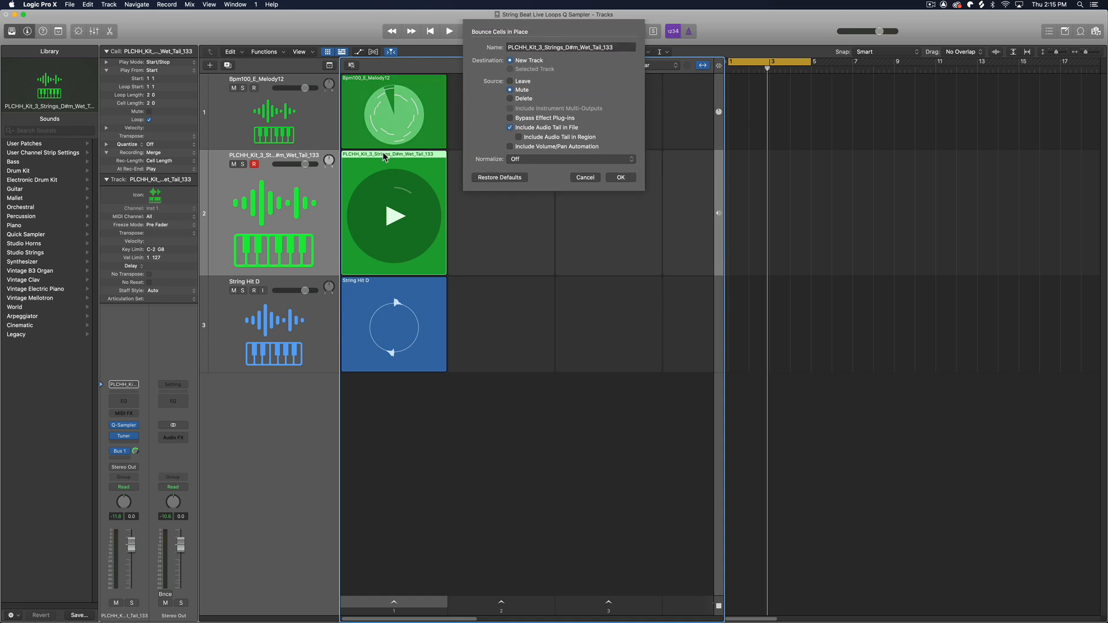
{"action": "type", "text": "String Hit B f"}
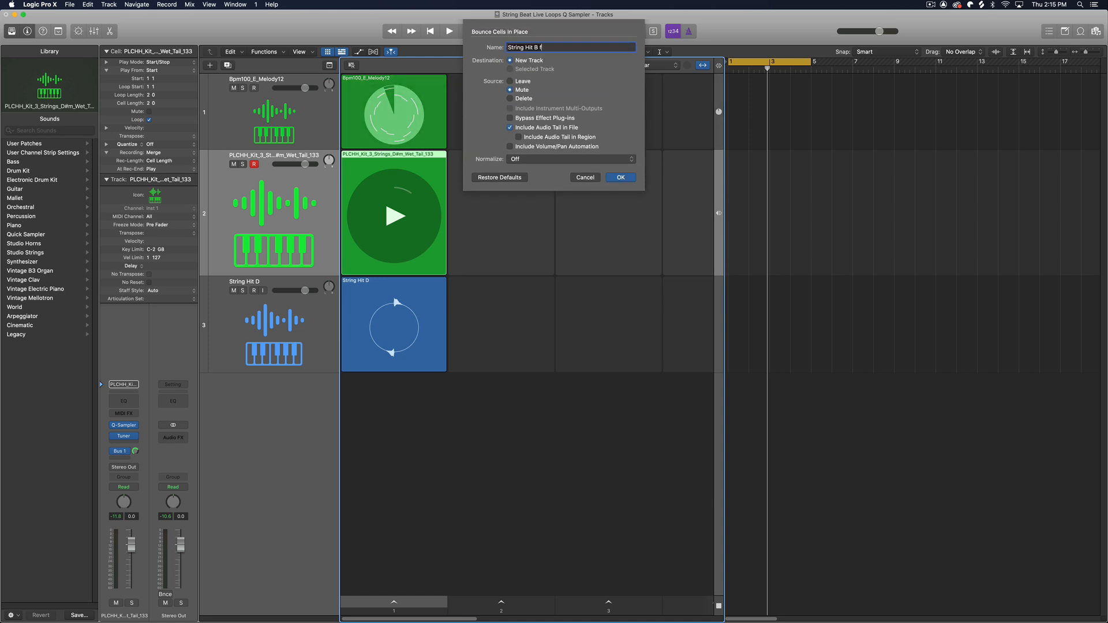
{"action": "key", "text": "Return"}
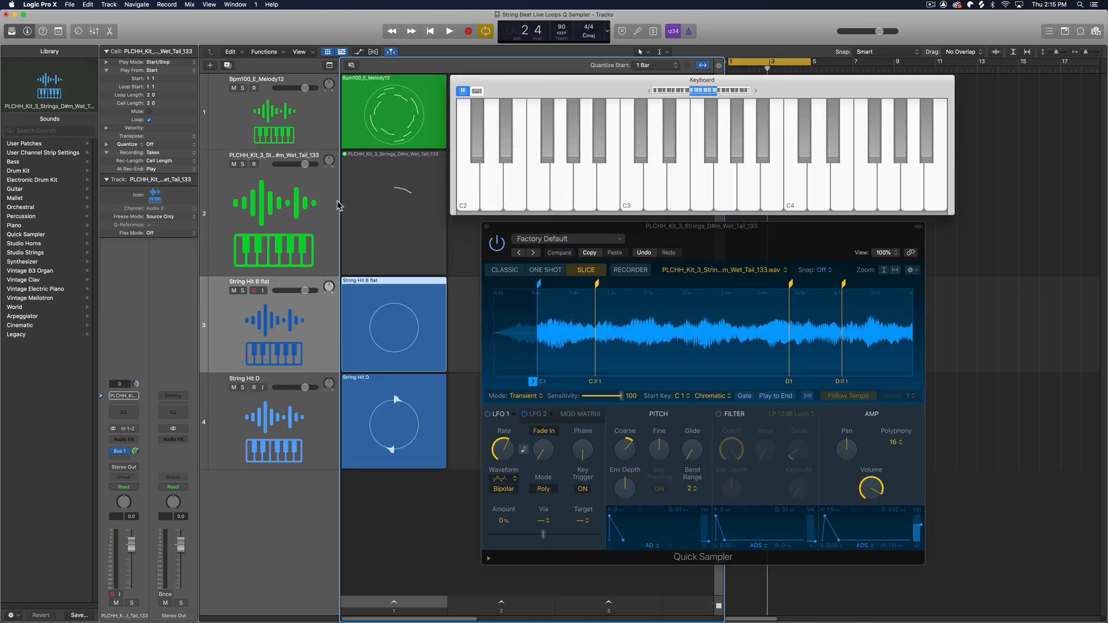
Unmute the original PLCHH_Kit_3_Strings cell again, stop playback and close the on-screen musical keyboard
{"action": "left_click", "coordinate": [381, 169]}
{"action": "key", "text": "ctrl+m"}
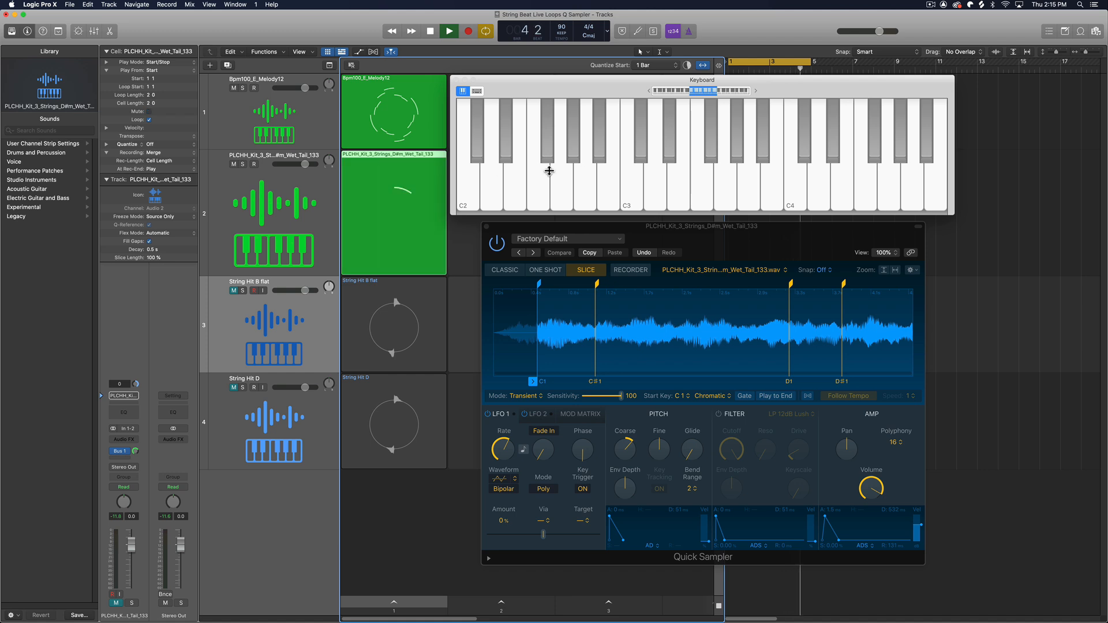
{"action": "key", "text": "space"}
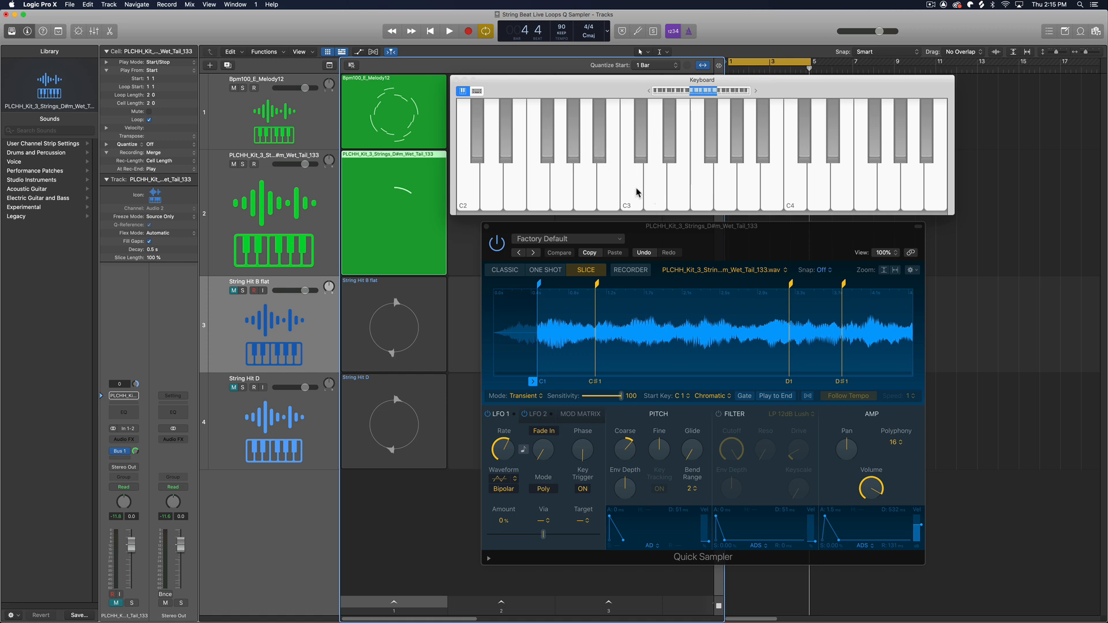
{"action": "left_click", "coordinate": [456, 80]}
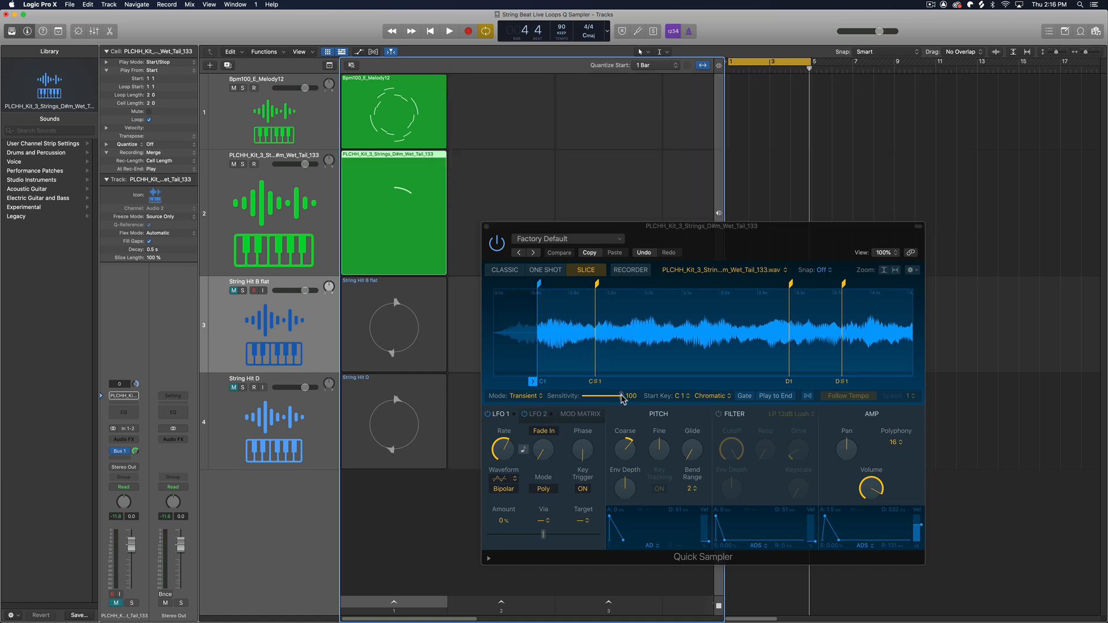
Lower the strings sampler's coarse pitch and bounce the PLCHH_Kit_3_Strings cell in place to a new track named String Hit C
{"action": "left_click_drag", "start_coordinate": [627, 450], "coordinate": [628, 454]}
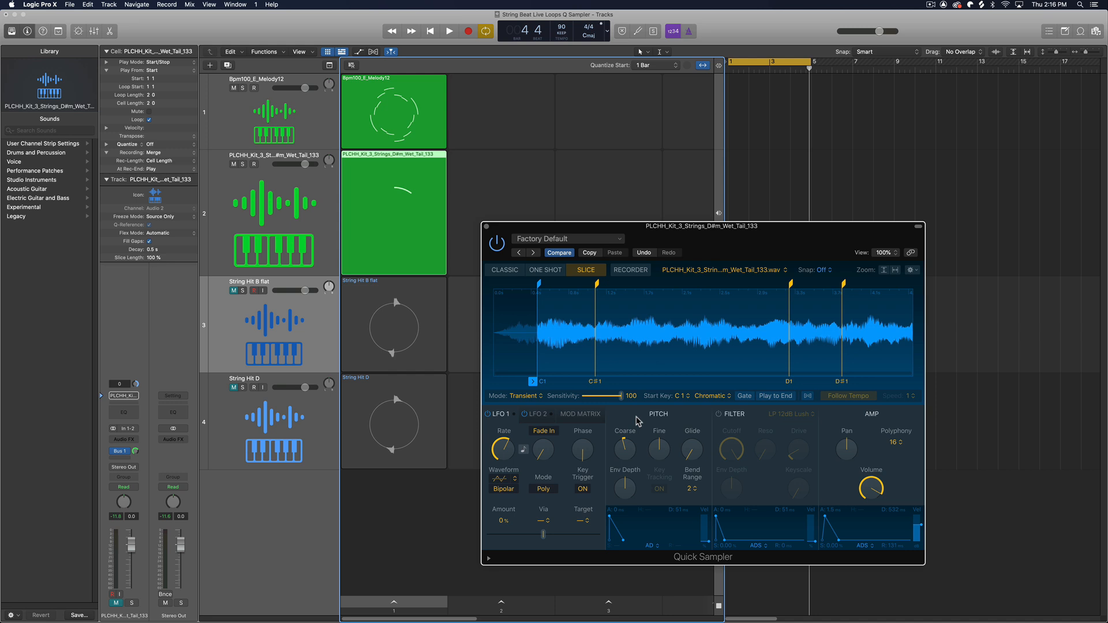
{"action": "left_click", "coordinate": [254, 164]}
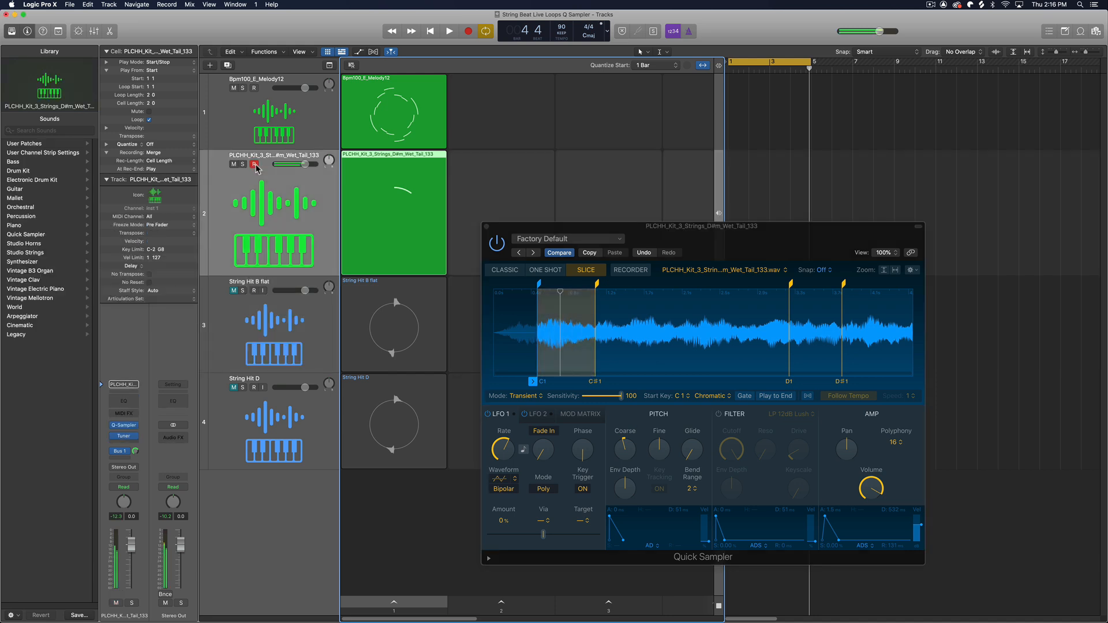
{"action": "mouse_move", "coordinate": [361, 162]}
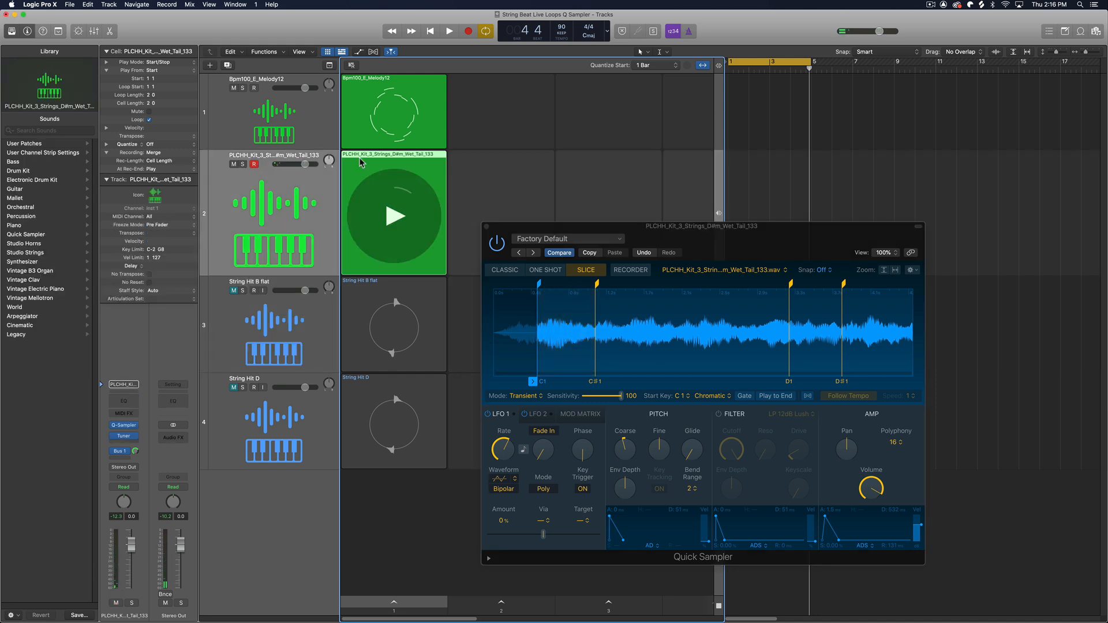
{"action": "key", "text": "ctrl+b"}
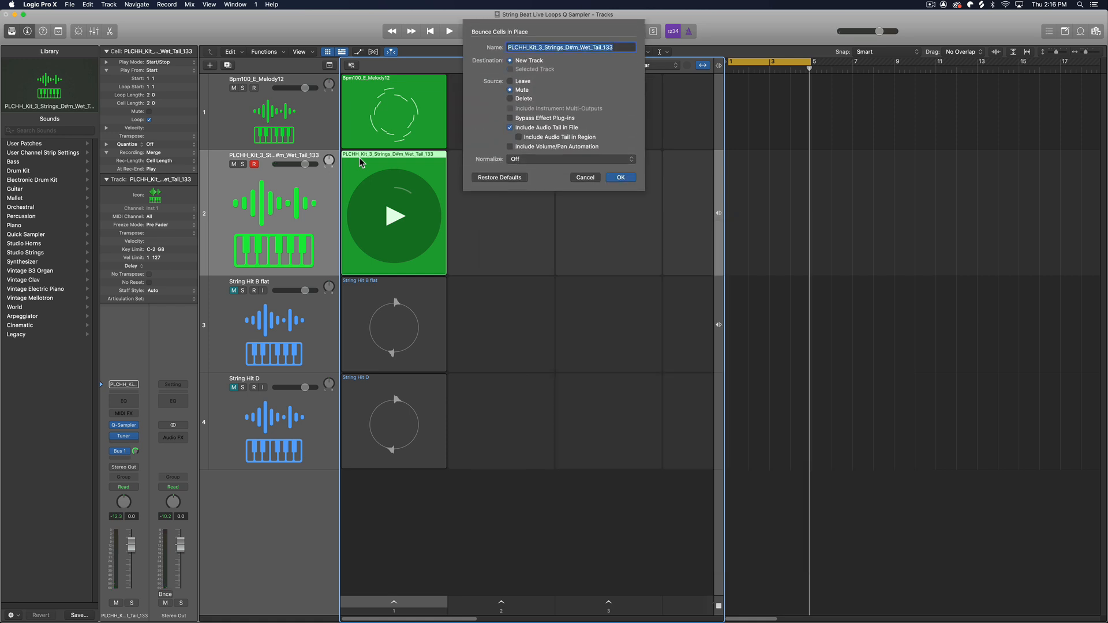
{"action": "type", "text": "Str"}
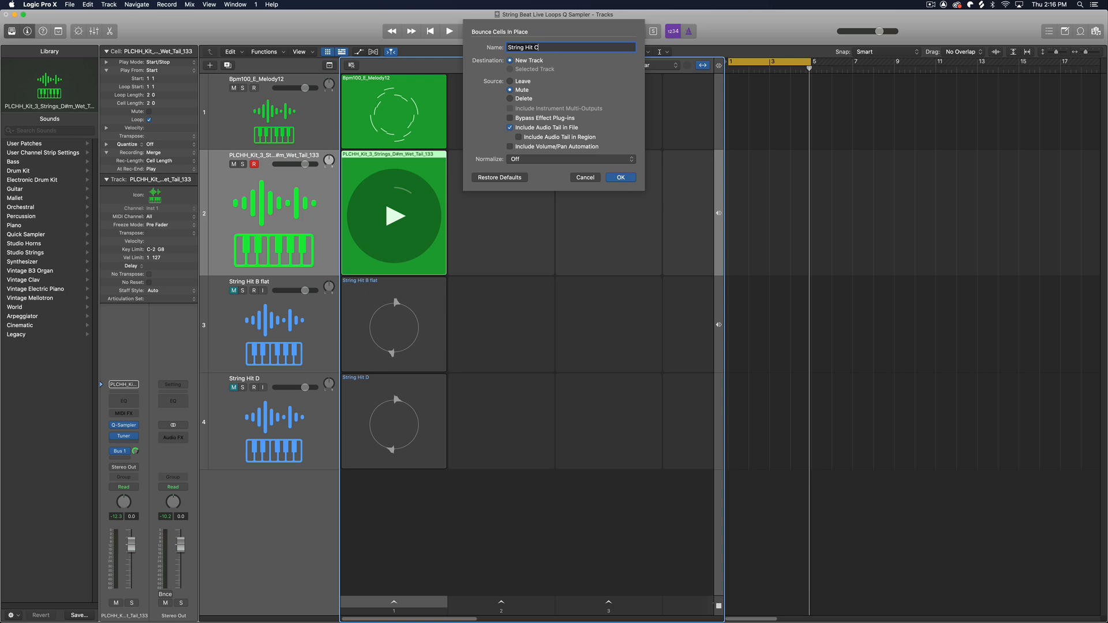
{"action": "type", "text": "ing Hit C"}
{"action": "key", "text": "Return"}
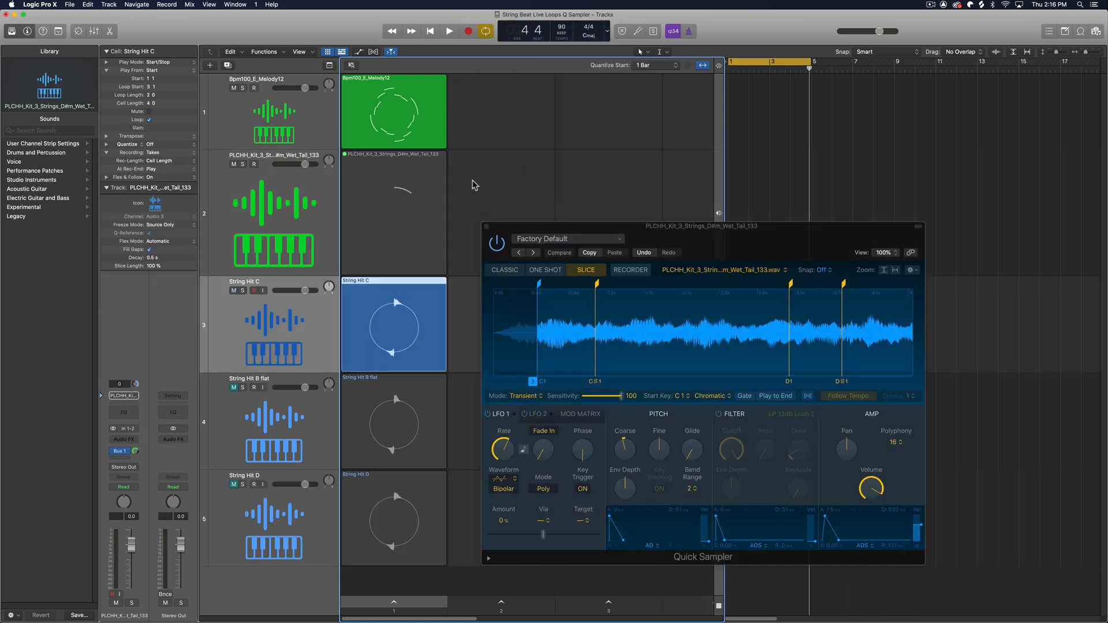
Delete the PLCHH_Kit_3_Strings instrument track and unmute the String Hit B flat and String Hit D tracks
{"action": "left_click", "coordinate": [488, 225]}
{"action": "left_click", "coordinate": [288, 213]}
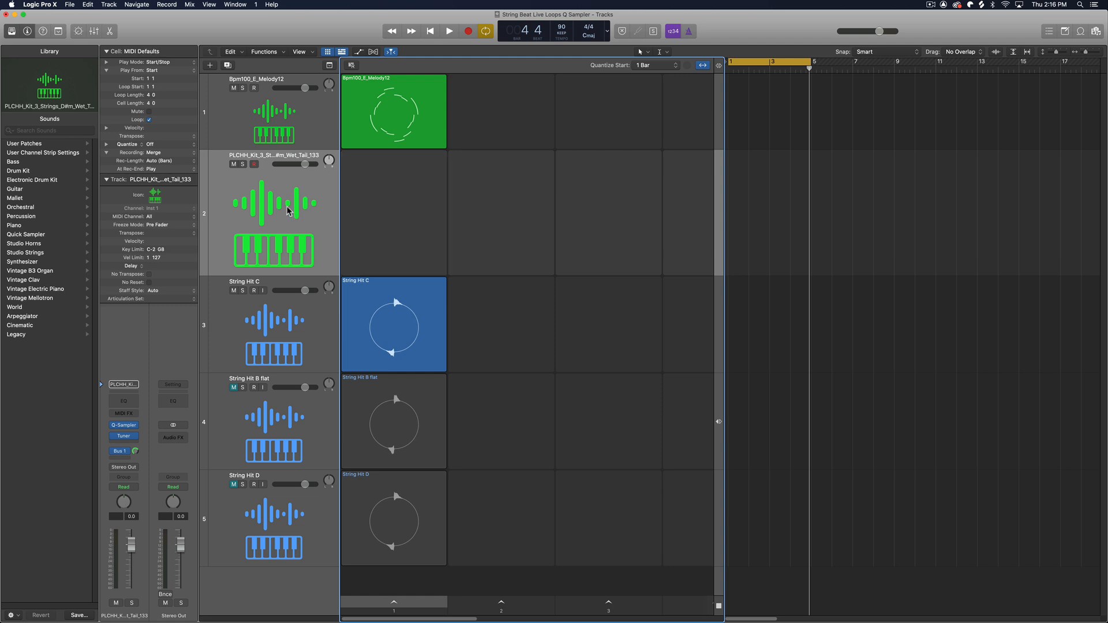
{"action": "key", "text": "super+BackSpace"}
{"action": "left_click", "coordinate": [233, 261]}
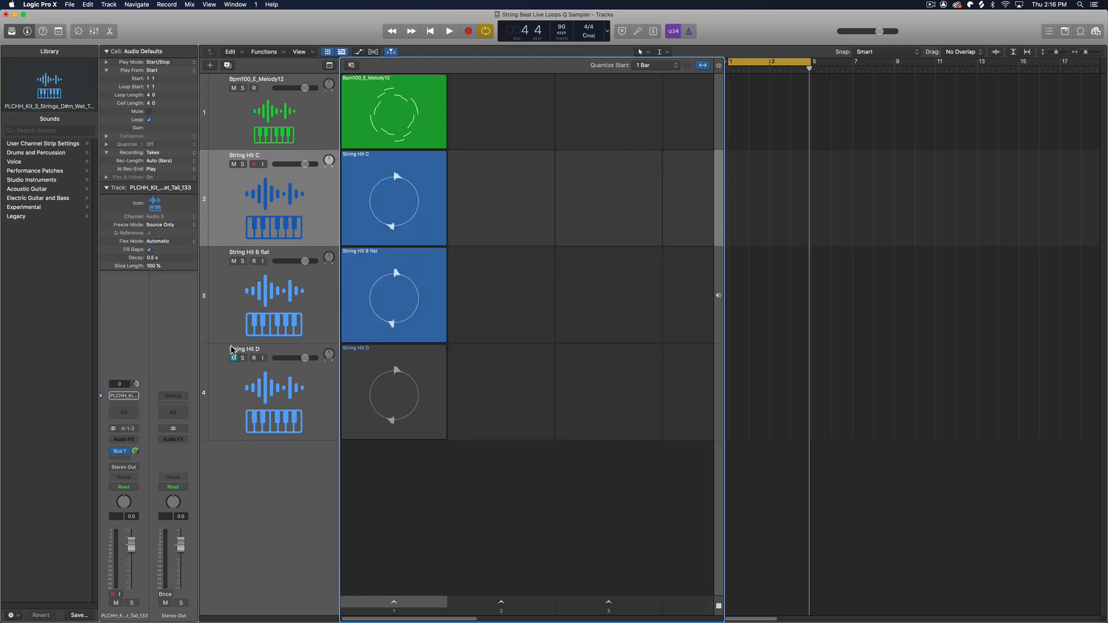
{"action": "left_click", "coordinate": [234, 358]}
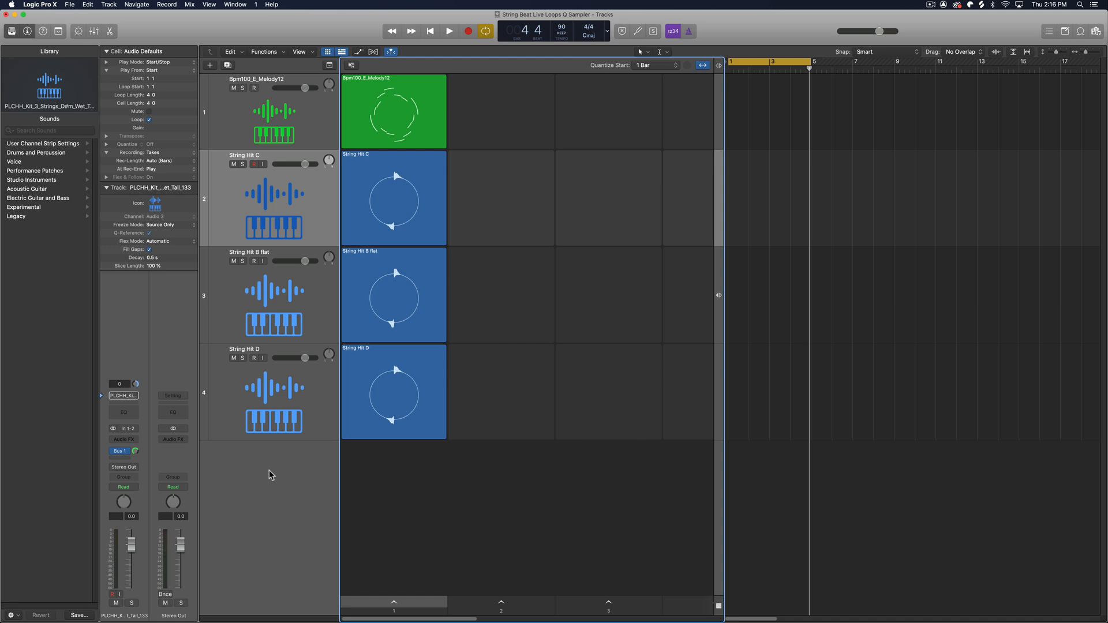
{"action": "mouse_move", "coordinate": [399, 394]}
{"action": "left_click", "coordinate": [431, 358]}
{"action": "left_click", "coordinate": [424, 221], "text": "shift"}
{"action": "left_click_drag", "start_coordinate": [425, 221], "coordinate": [285, 470]}
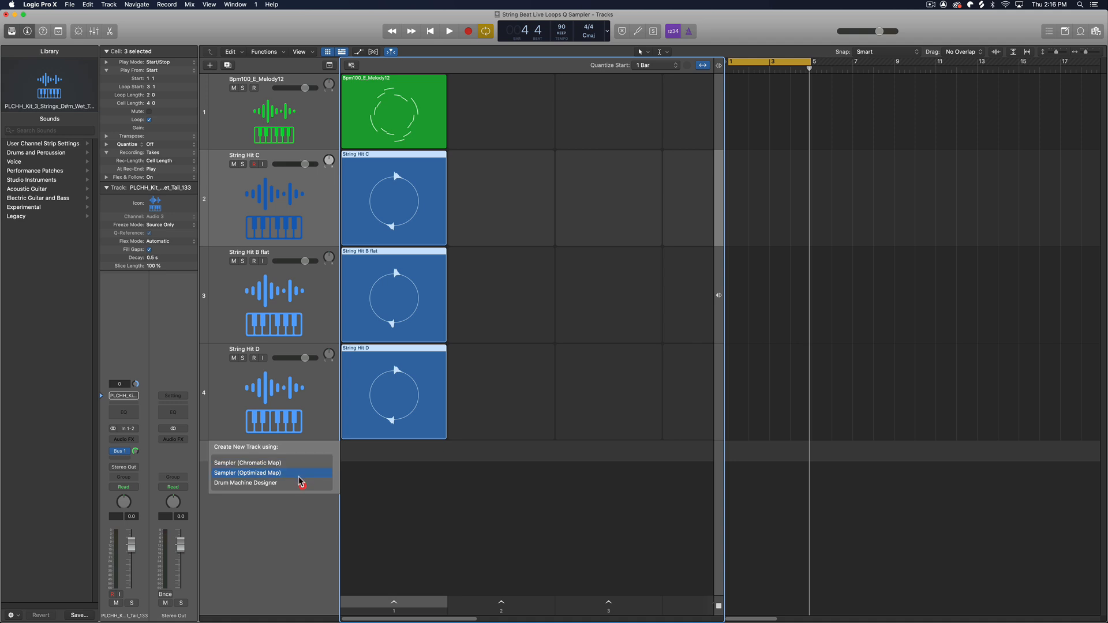
{"action": "left_click_drag", "start_coordinate": [299, 475], "coordinate": [299, 475]}
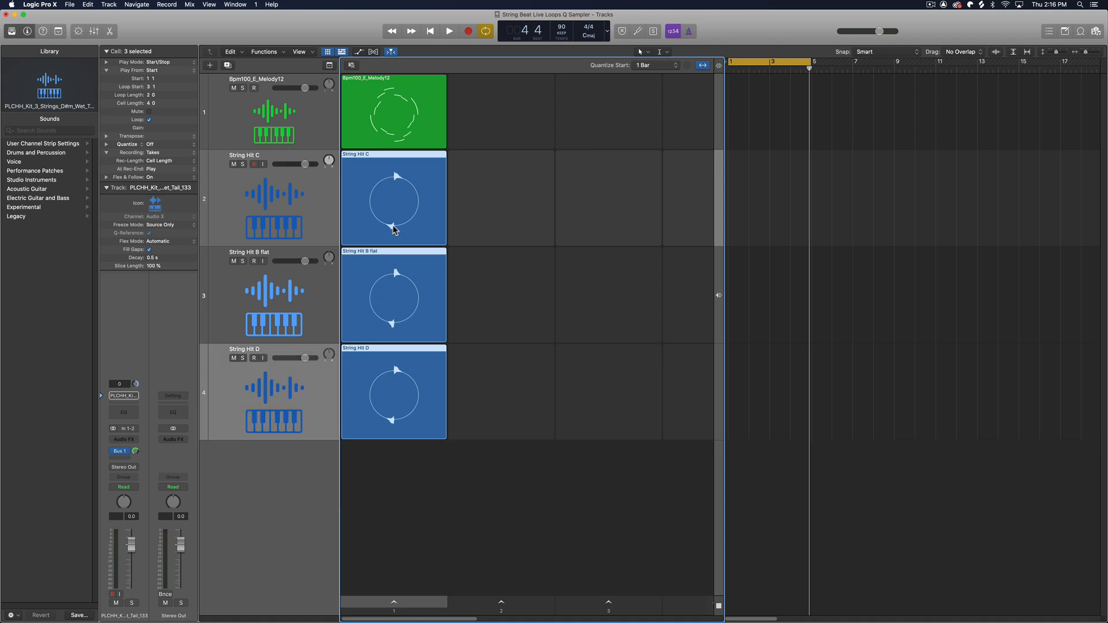
{"action": "left_click", "coordinate": [524, 470]}
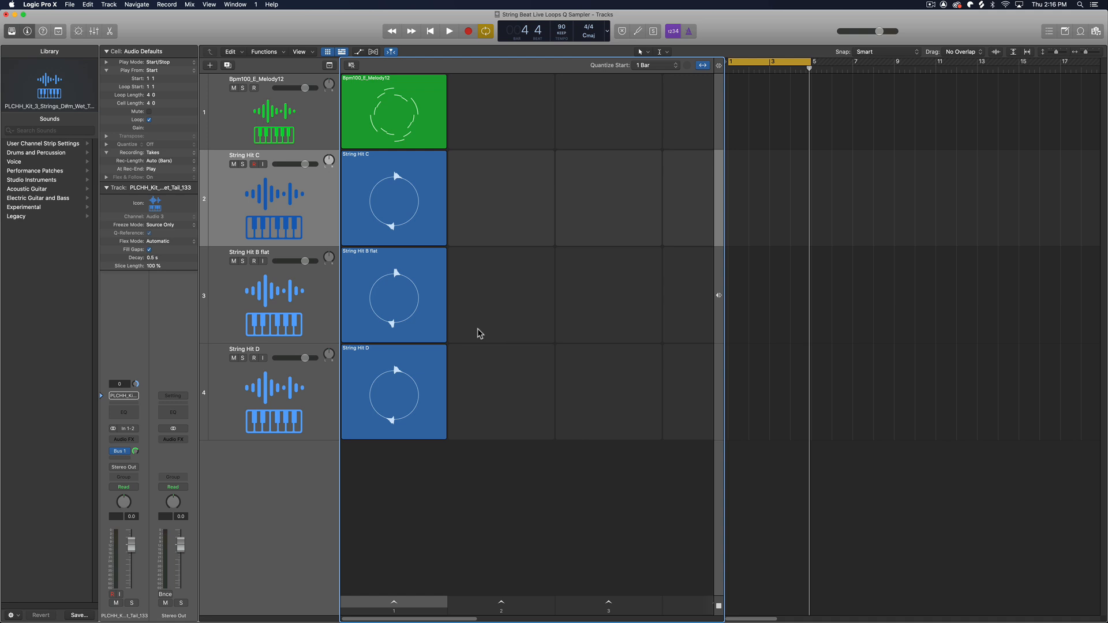
Copy the String Hit D, B flat and C cells end to end onto the String Hit D track's timeline, starting at bar 1
{"action": "left_click_drag", "start_coordinate": [439, 357], "coordinate": [734, 371]}
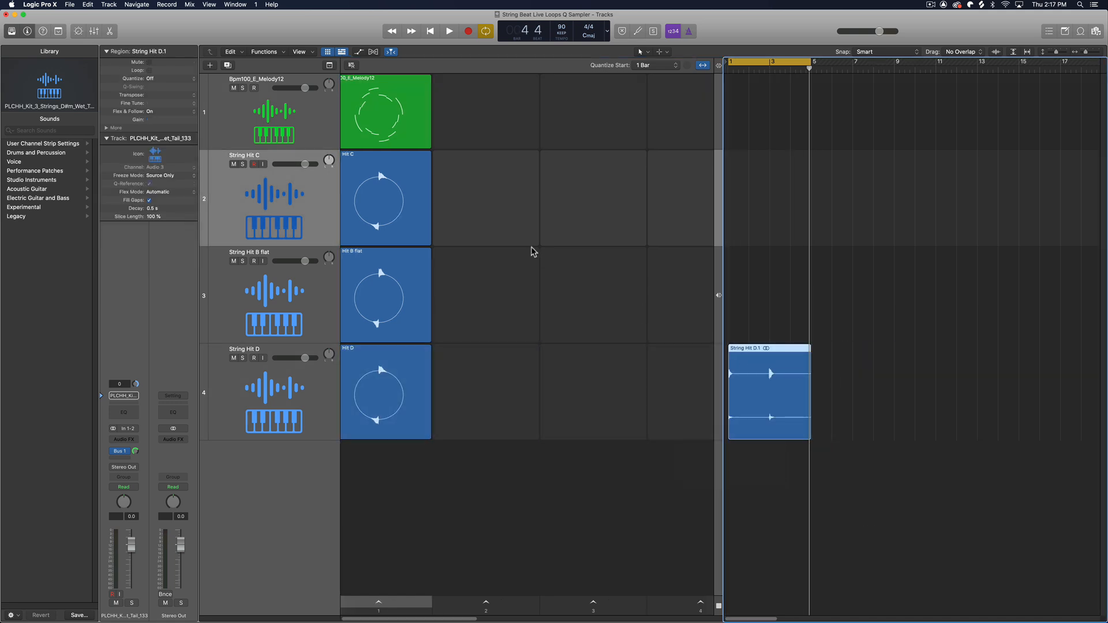
{"action": "left_click", "coordinate": [629, 300]}
{"action": "left_click", "coordinate": [857, 343]}
{"action": "left_click_drag", "start_coordinate": [404, 291], "coordinate": [813, 394]}
{"action": "left_click_drag", "start_coordinate": [413, 176], "coordinate": [895, 374]}
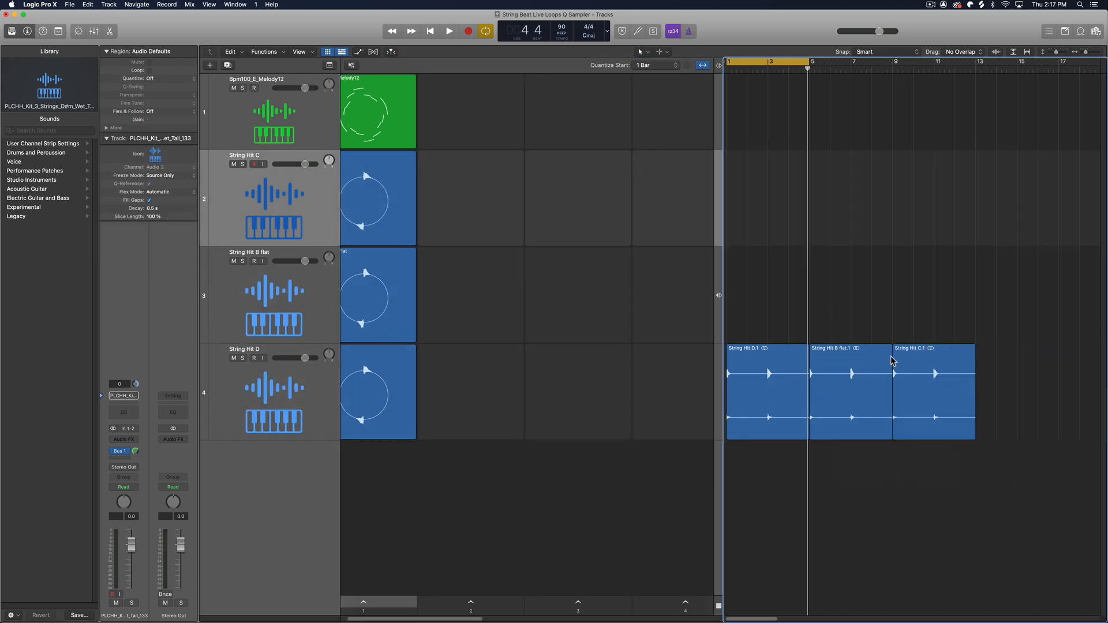
Trim the three timeline regions to one bar each and butt them together in order from bar 1
{"action": "left_click", "coordinate": [776, 378]}
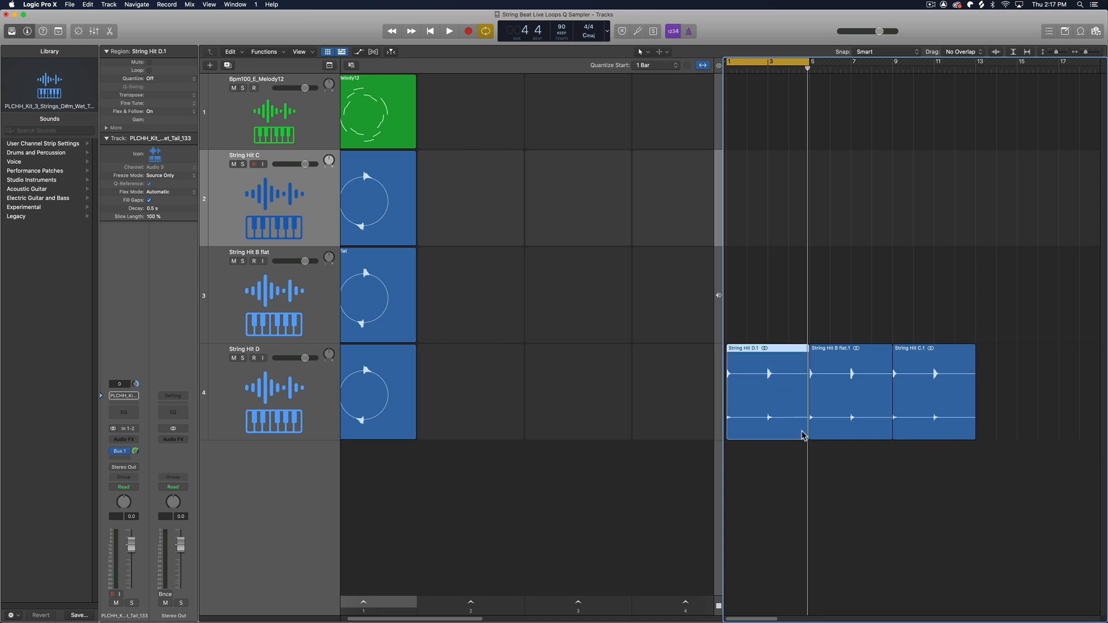
{"action": "left_click_drag", "start_coordinate": [805, 432], "coordinate": [744, 435]}
{"action": "left_click_drag", "start_coordinate": [891, 425], "coordinate": [829, 432]}
{"action": "left_click_drag", "start_coordinate": [971, 434], "coordinate": [912, 433]}
{"action": "left_click_drag", "start_coordinate": [814, 395], "coordinate": [756, 398]}
{"action": "left_click_drag", "start_coordinate": [902, 375], "coordinate": [784, 379]}
Add a fade-out of 215 to the three string hit regions and join them into a single region
{"action": "left_click_drag", "start_coordinate": [856, 384], "coordinate": [744, 379]}
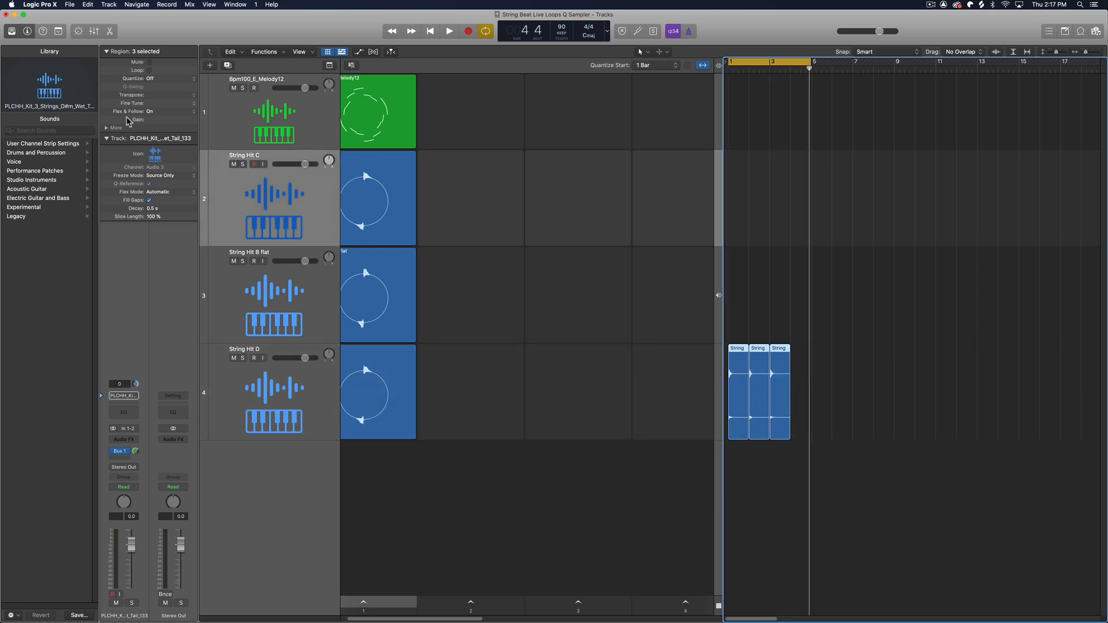
{"action": "left_click", "coordinate": [107, 128]}
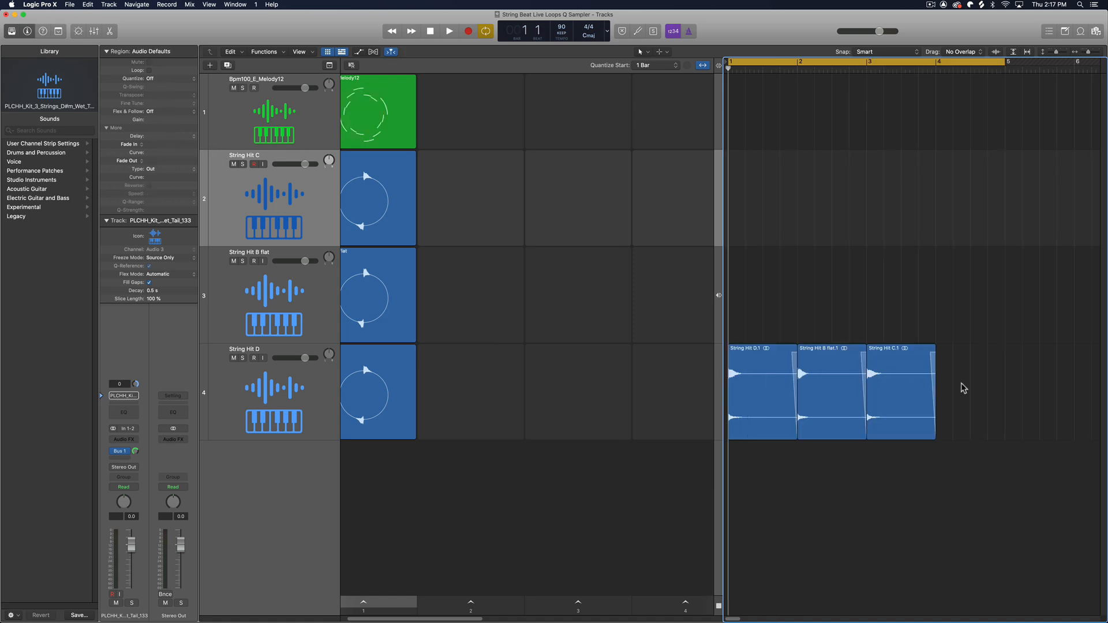
{"action": "left_click_drag", "start_coordinate": [1018, 385], "coordinate": [783, 382]}
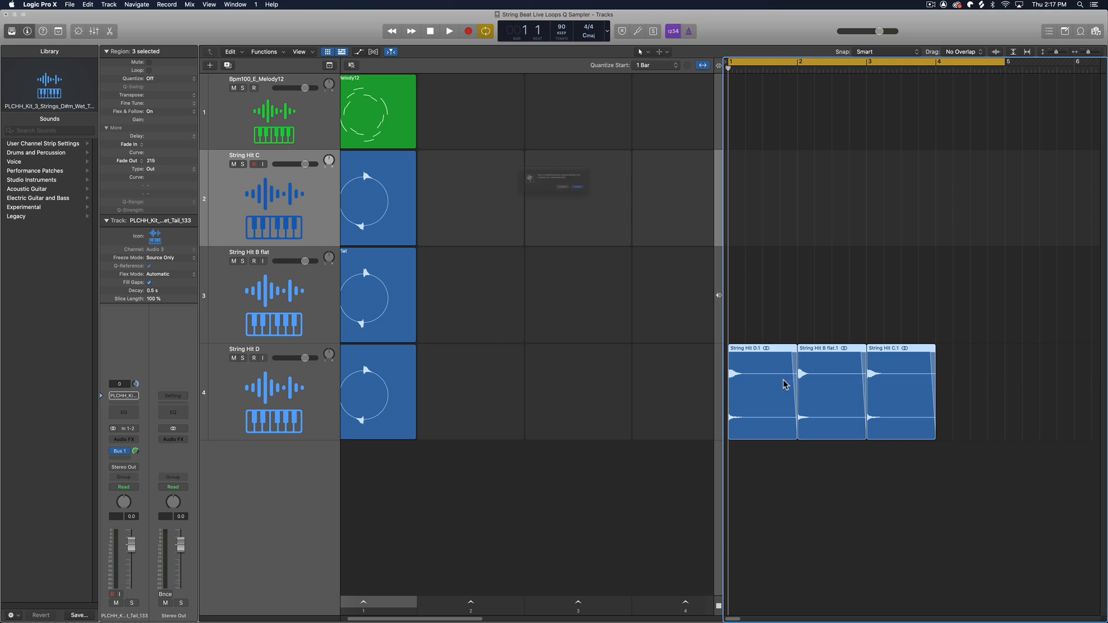
{"action": "key", "text": "Return"}
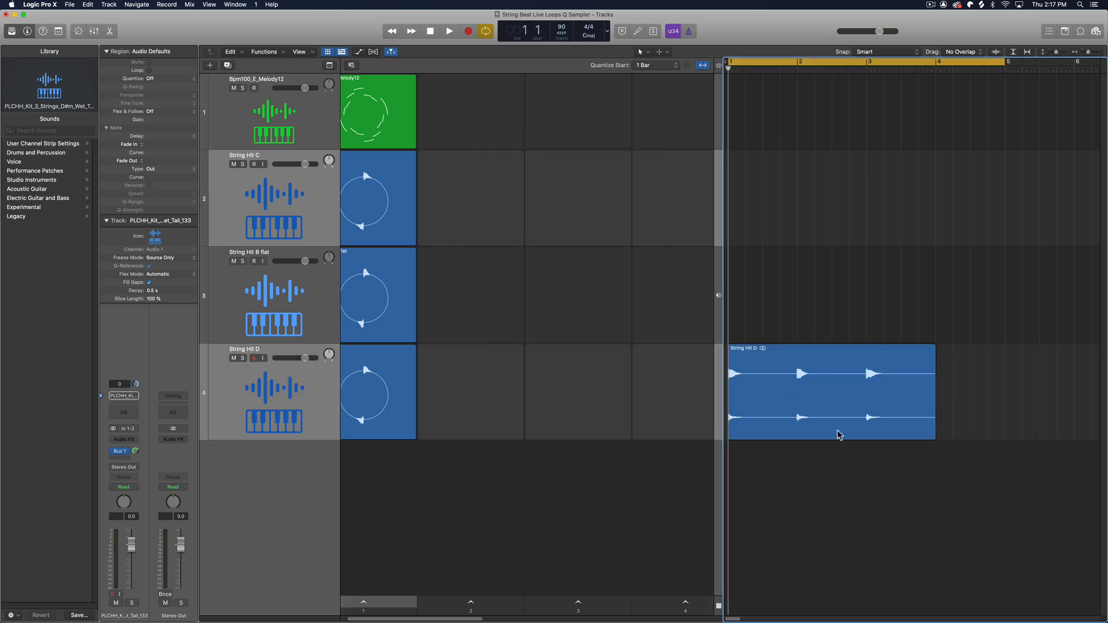
Create a Quick Sampler track from the joined String Hit D region and delete the three String Hit audio tracks
{"action": "left_click_drag", "start_coordinate": [801, 420], "coordinate": [295, 476]}
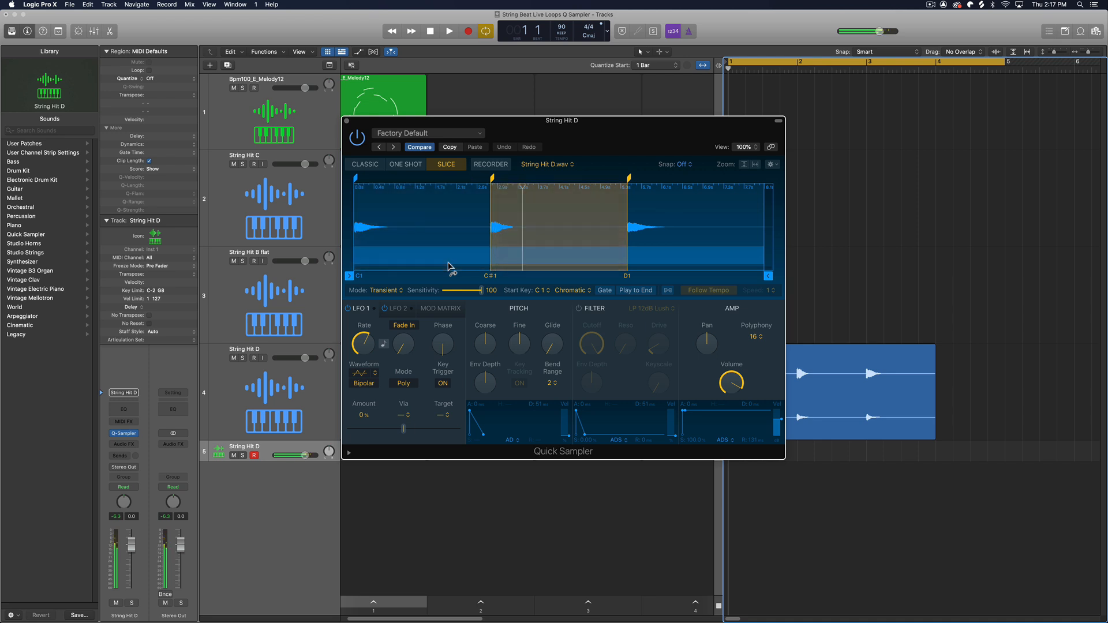
{"action": "left_click", "coordinate": [347, 120]}
{"action": "left_click", "coordinate": [277, 206]}
{"action": "left_click", "coordinate": [295, 396], "text": "shift"}
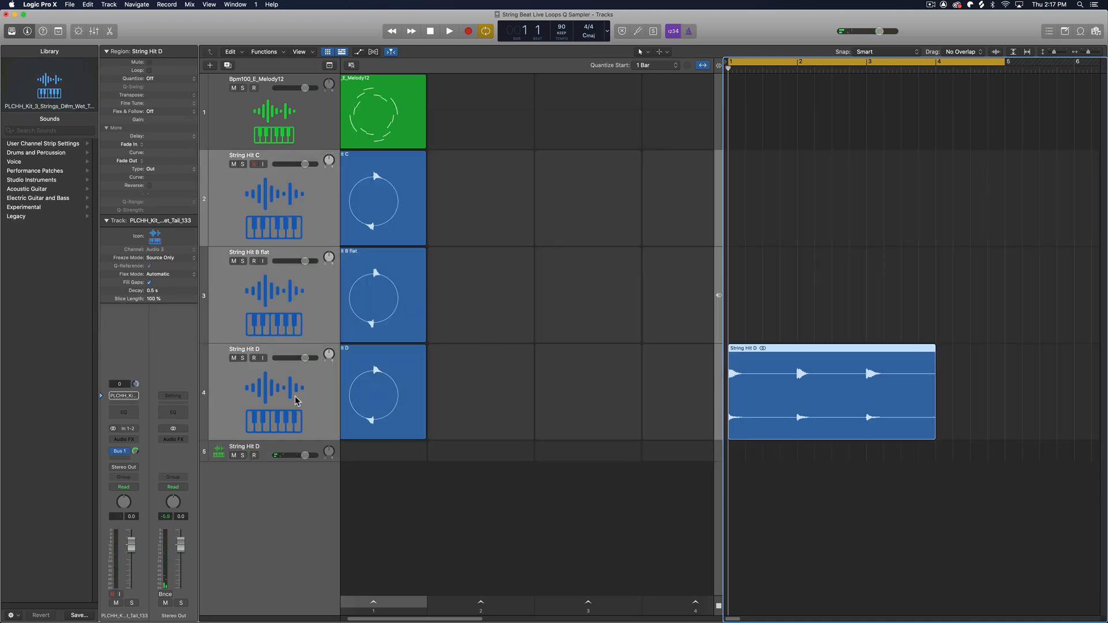
{"action": "key", "text": "Delete"}
{"action": "key", "text": "super+BackSpace"}
{"action": "key", "text": "Return"}
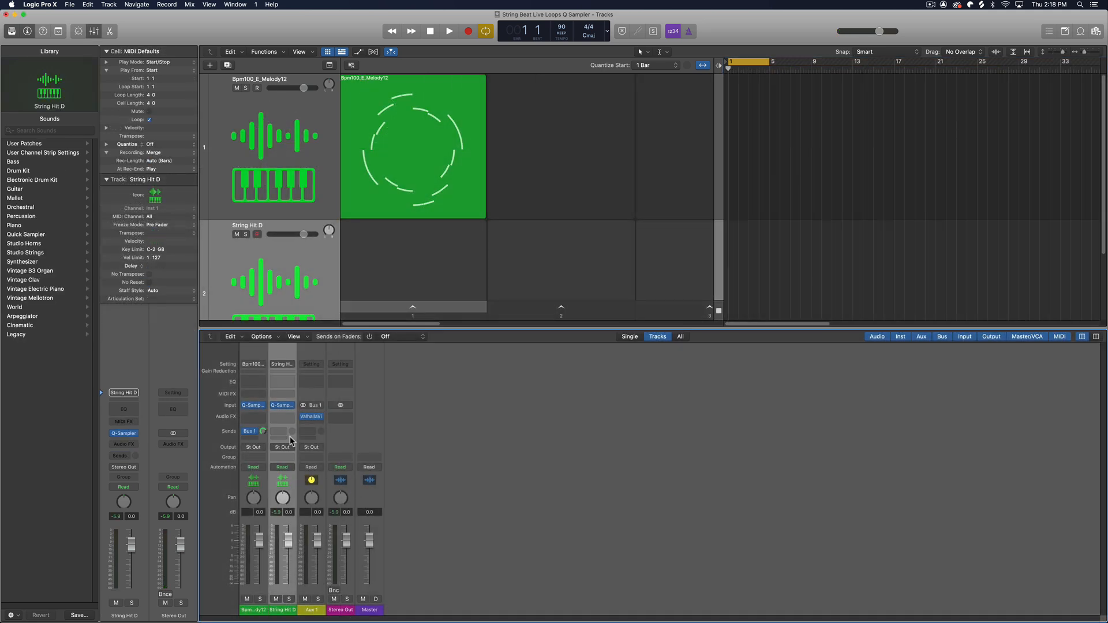
Add a Bus 1 send to the String Hit D channel and turn up its send level
{"action": "left_click", "coordinate": [292, 432]}
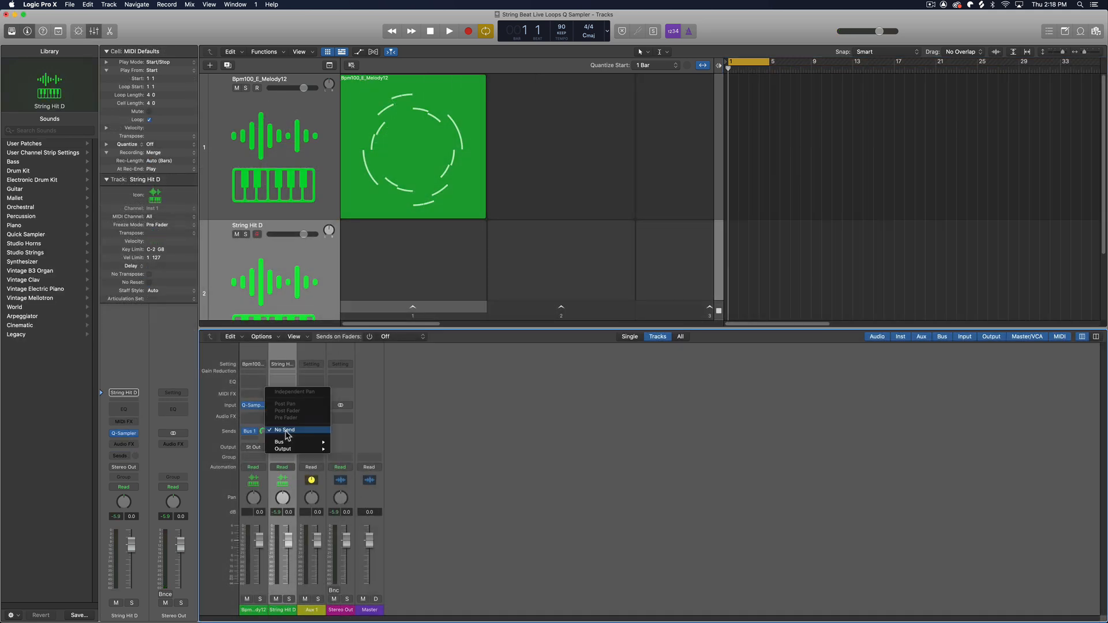
{"action": "mouse_move", "coordinate": [297, 442]}
{"action": "left_click", "coordinate": [358, 346]}
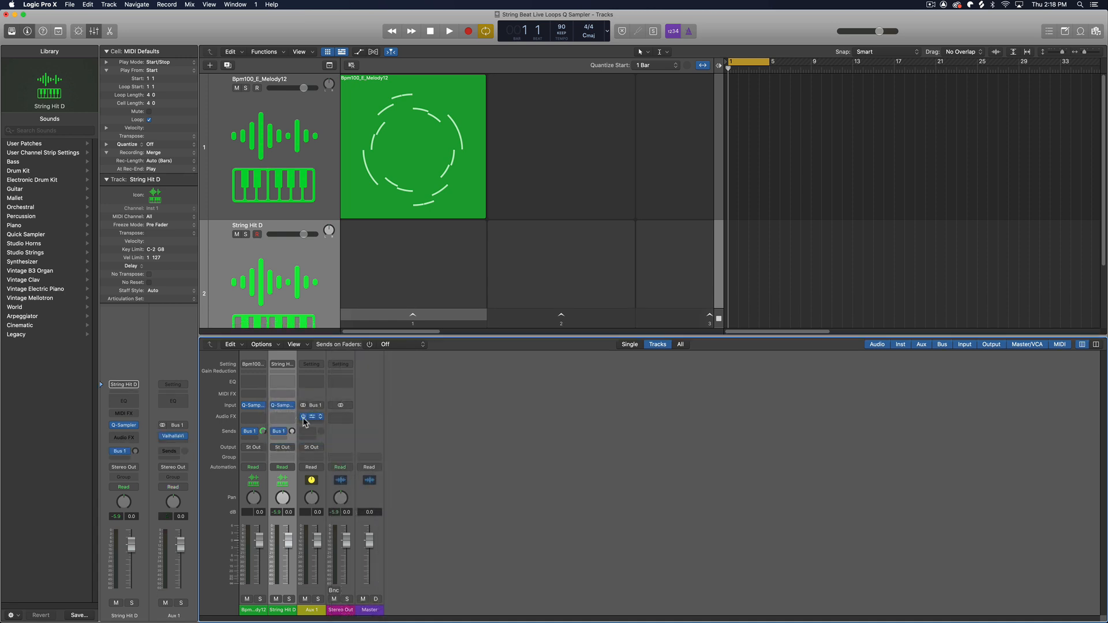
Record-enable the String Hit D track and lower the coarse pitch in its Quick Sampler
{"action": "scroll", "coordinate": [302, 289], "scroll_direction": "down", "scroll_amount": 2}
{"action": "left_click", "coordinate": [256, 191]}
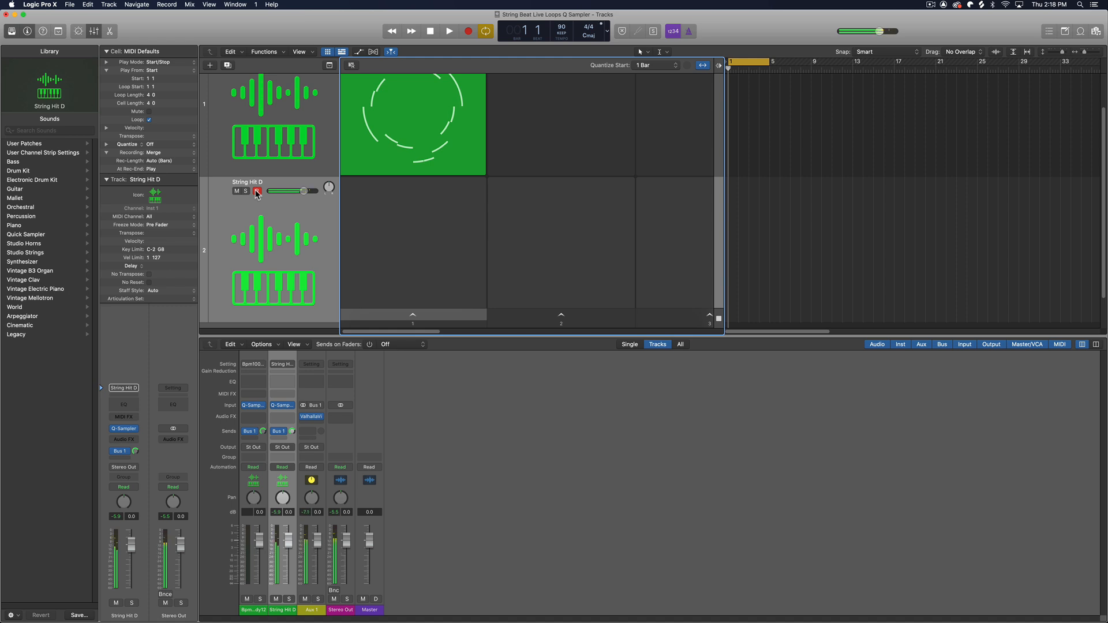
{"action": "left_click", "coordinate": [282, 406]}
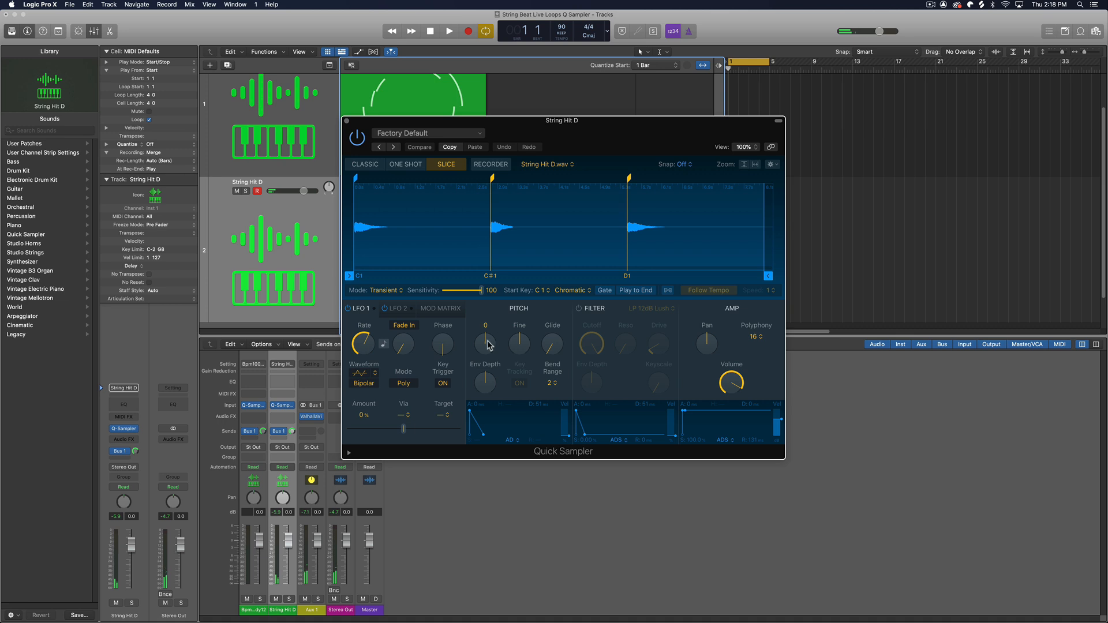
{"action": "left_click_drag", "start_coordinate": [488, 344], "coordinate": [482, 369]}
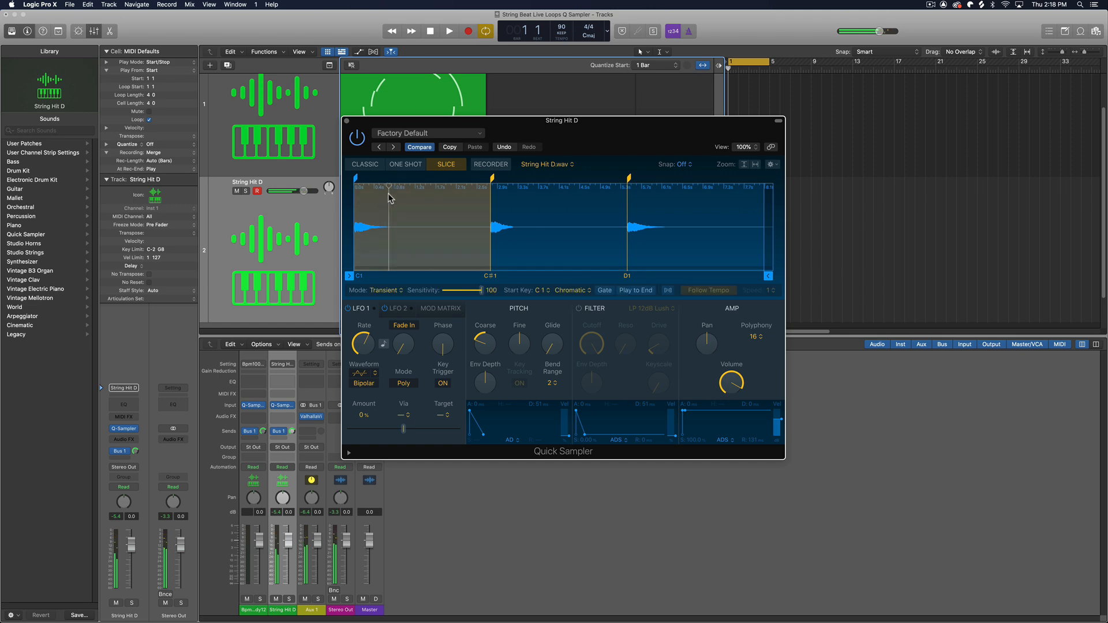
Close the Quick Sampler window and record a String Hit D pattern into the track's scene 1 cell
{"action": "left_click", "coordinate": [346, 121]}
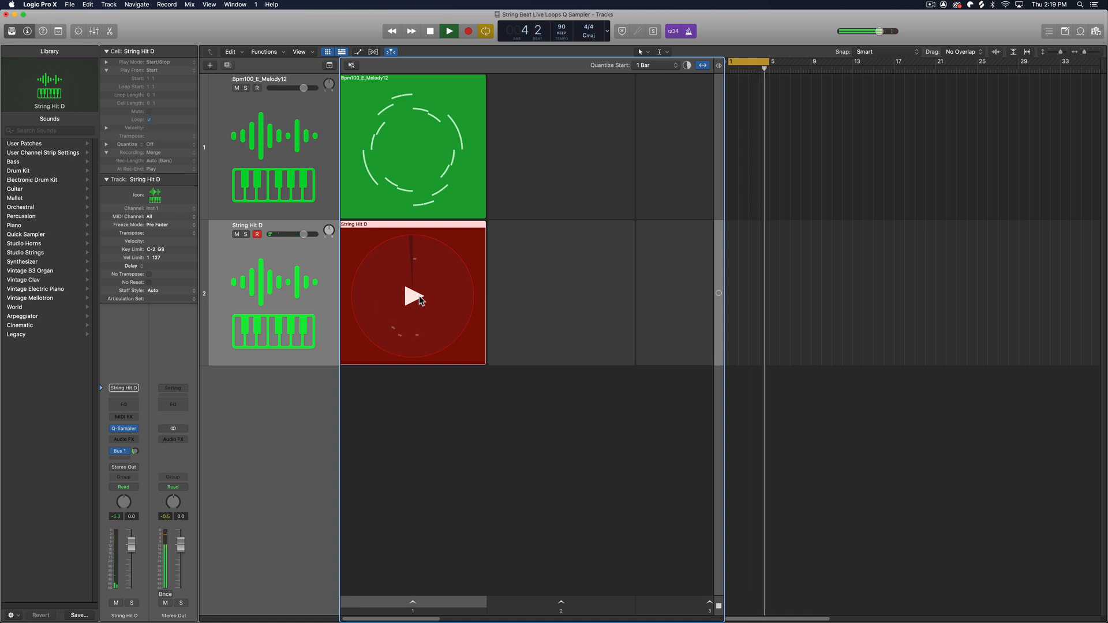
{"action": "key", "text": "space"}
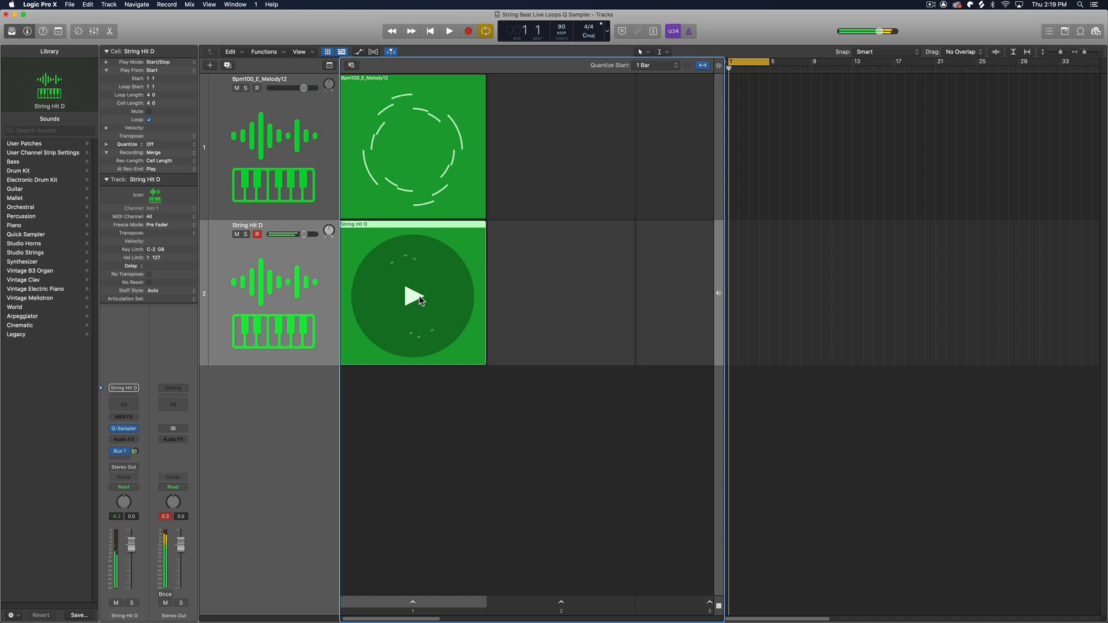
Quantize the notes in the recorded String Hit D cell to 1/8 Note and set their velocity to 127
{"action": "double_click", "coordinate": [469, 236]}
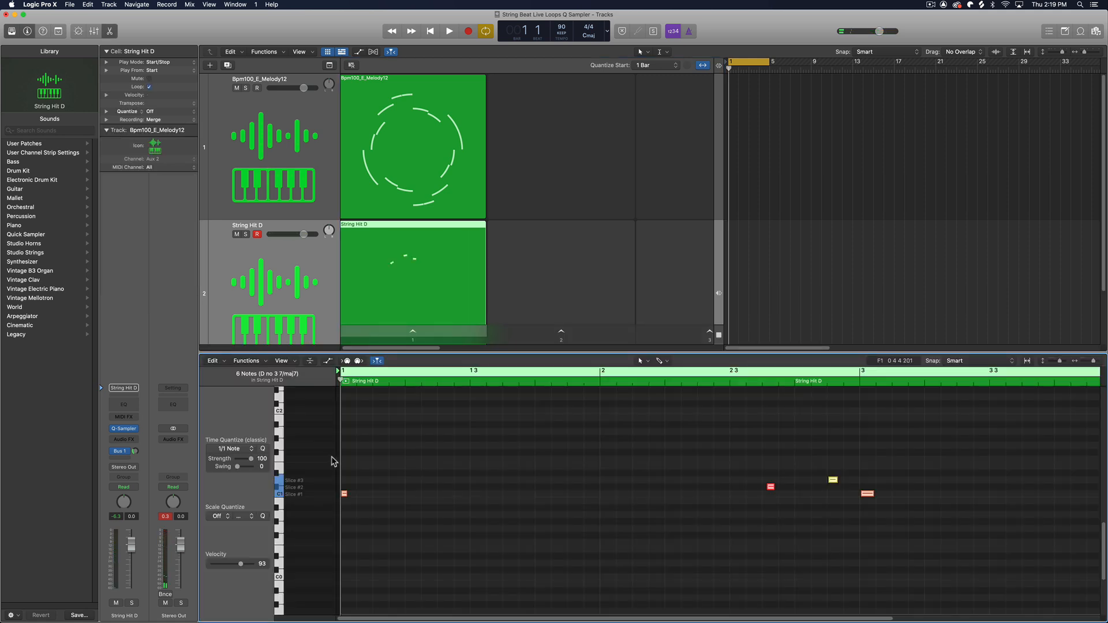
{"action": "left_click", "coordinate": [247, 450]}
{"action": "left_click", "coordinate": [248, 497]}
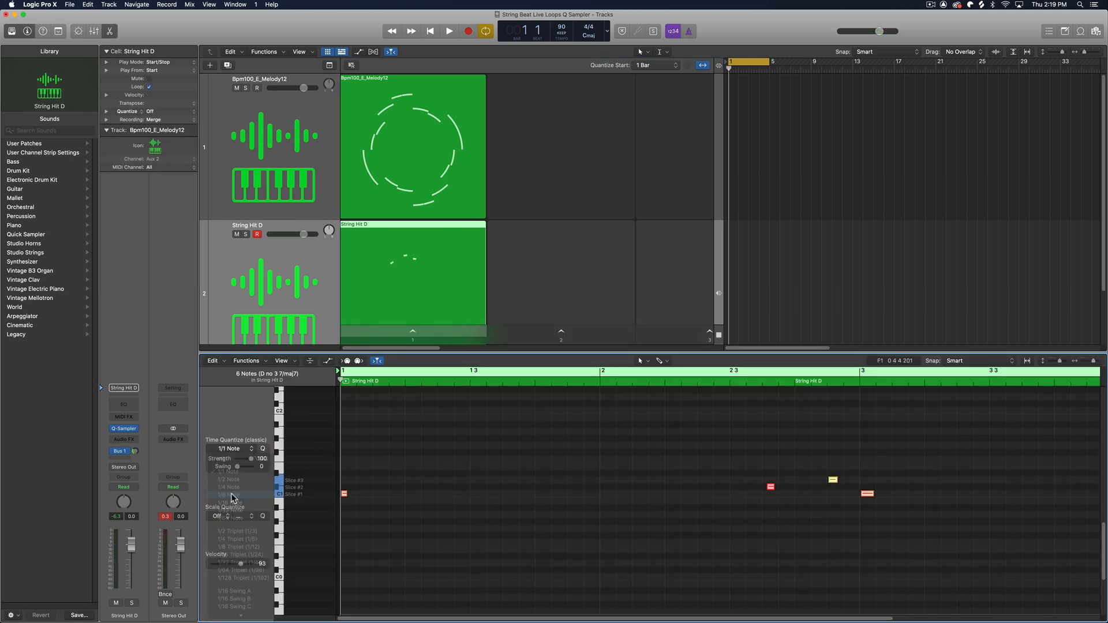
{"action": "left_click_drag", "start_coordinate": [241, 564], "coordinate": [277, 572]}
{"action": "left_click", "coordinate": [471, 506]}
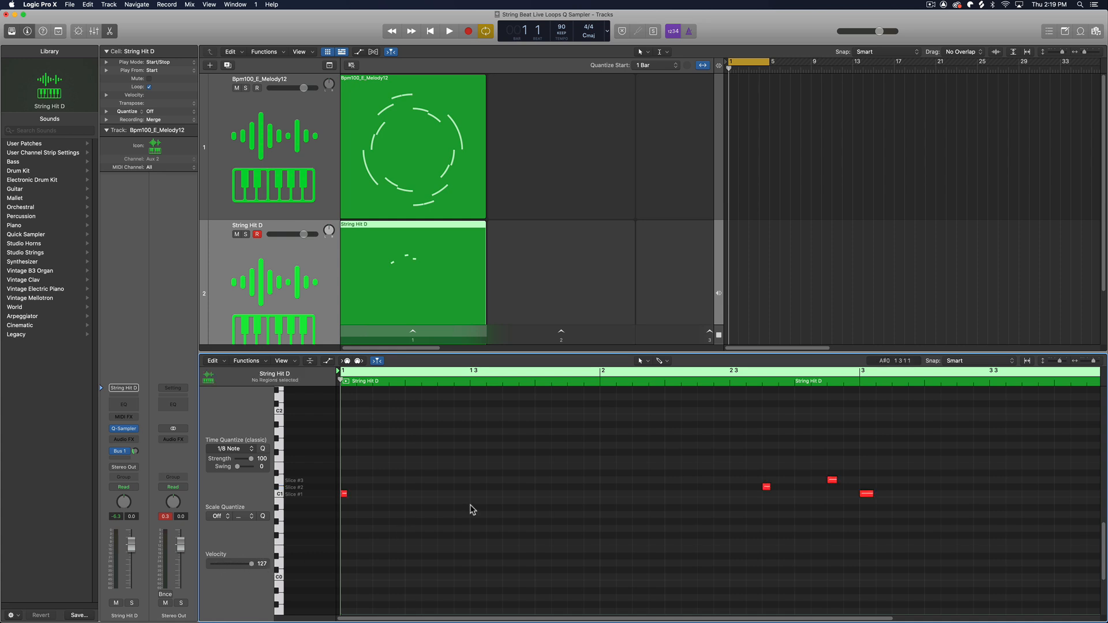
Disable recording on the String Hit D track and play its loop together with the Bpm100_E_Melody12 loop
{"action": "key", "text": "e"}
{"action": "key", "text": "space"}
{"action": "left_click", "coordinate": [256, 234]}
{"action": "left_click", "coordinate": [461, 526]}
{"action": "key", "text": "super+Left"}
{"action": "key", "text": "super+Left"}
{"action": "key", "text": "super+Left"}
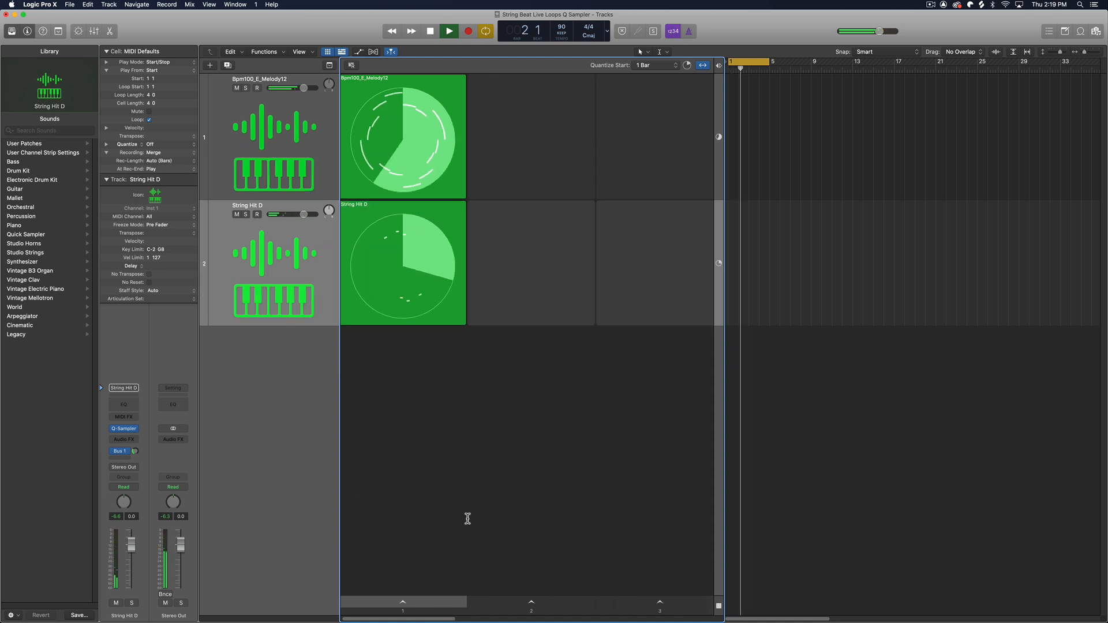
{"action": "key", "text": "x"}
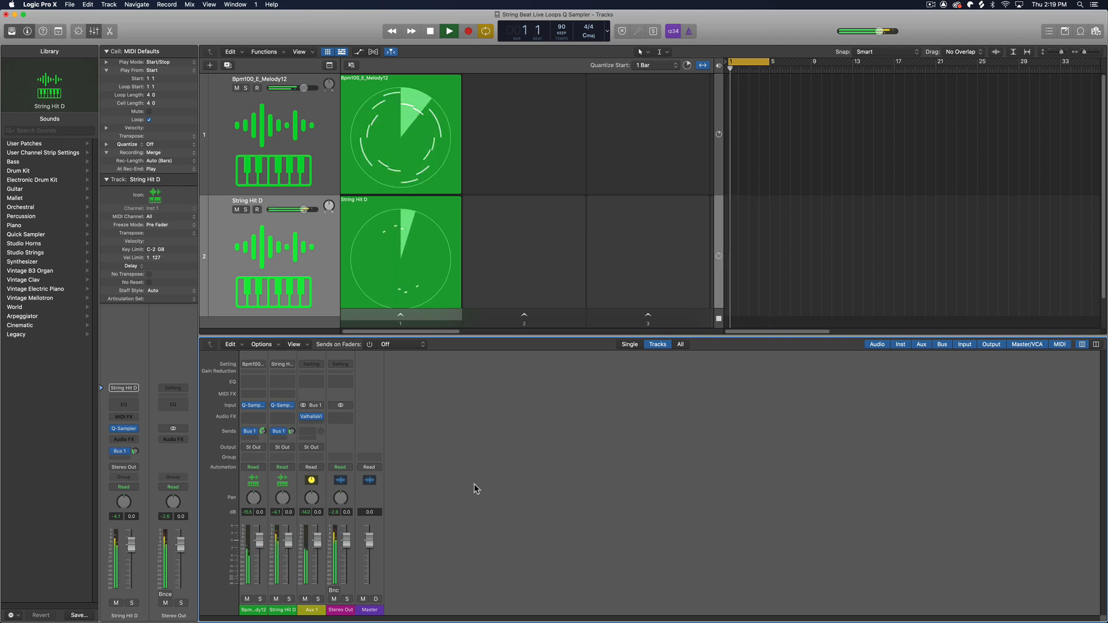
{"action": "key", "text": "x"}
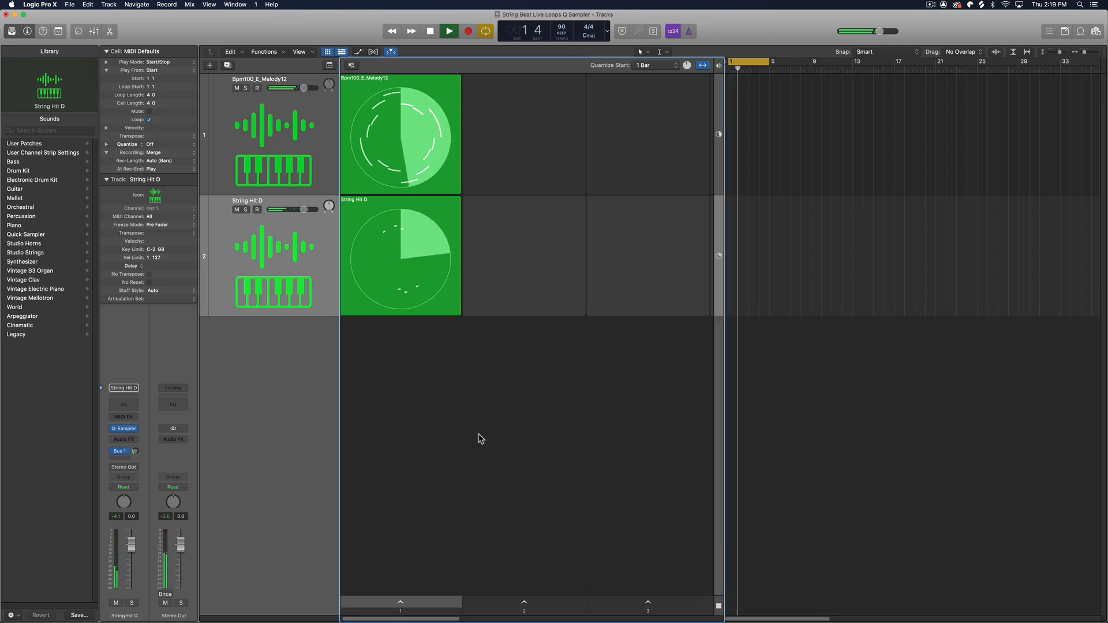
{"action": "mouse_move", "coordinate": [461, 240]}
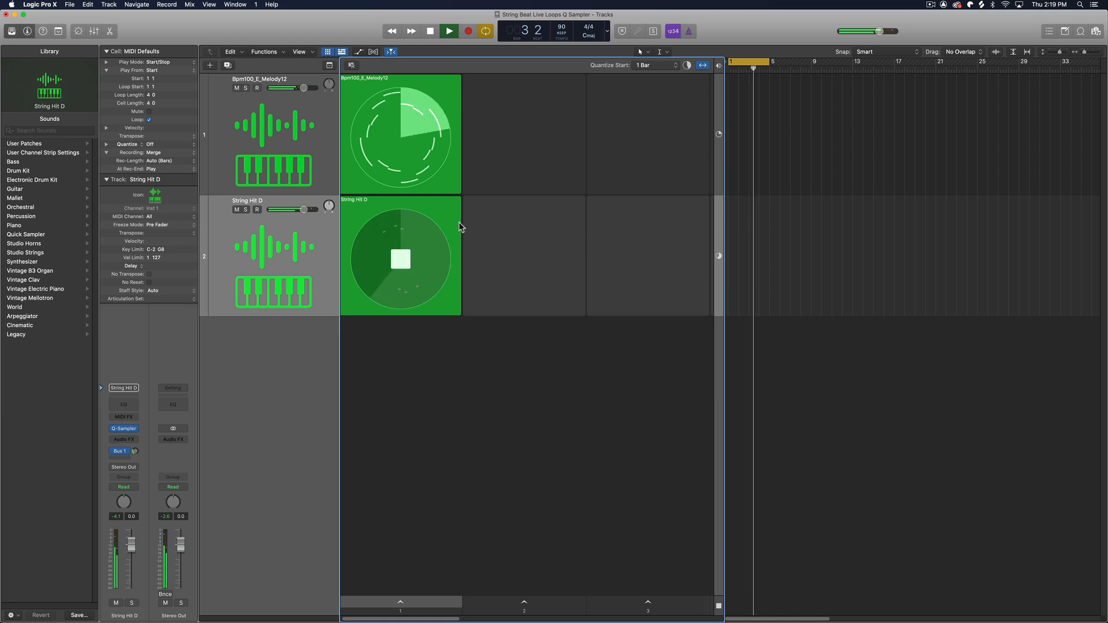
{"action": "key", "text": "space"}
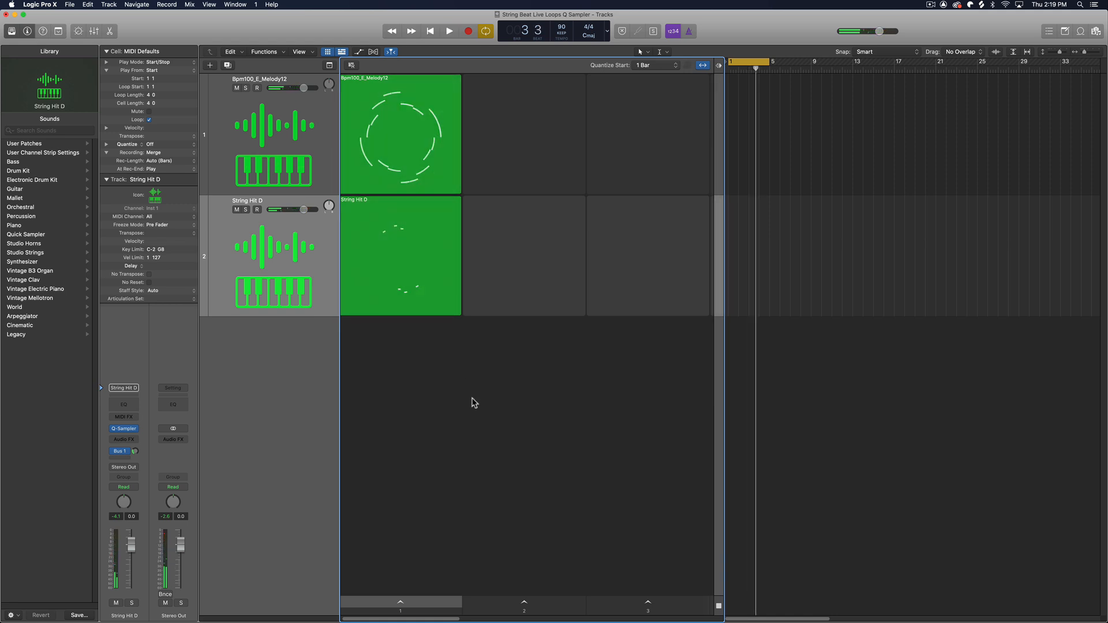
Move the String Hit D cell to scene 2 and copy the Bpm100_E_Melody12 cell into the same scene
{"action": "left_click_drag", "start_coordinate": [458, 210], "coordinate": [521, 207]}
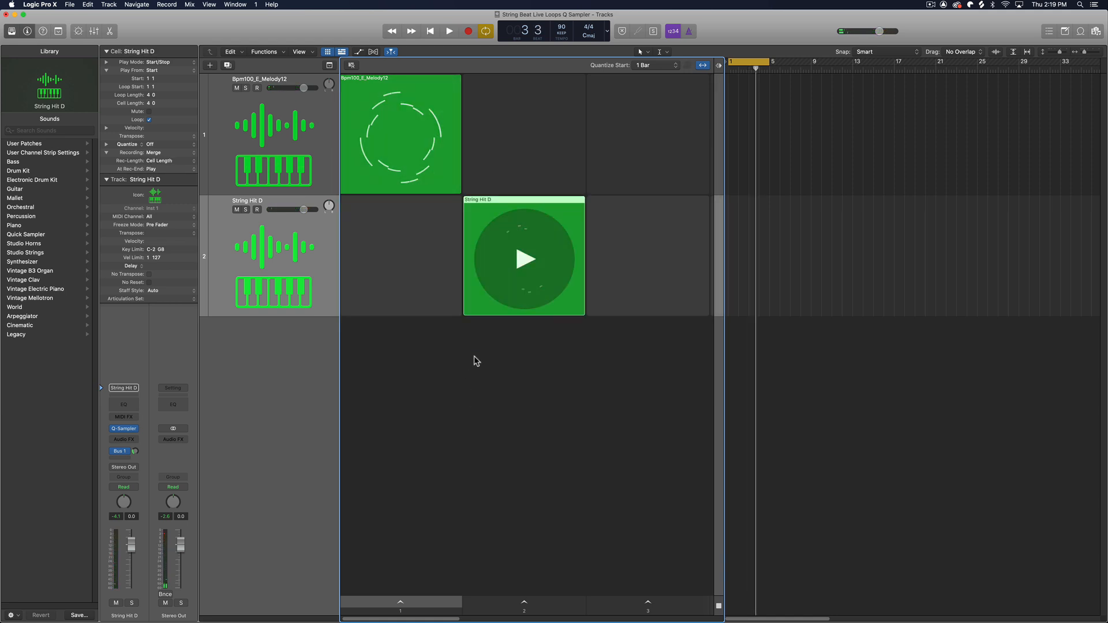
{"action": "left_click_drag", "start_coordinate": [441, 89], "coordinate": [564, 88]}
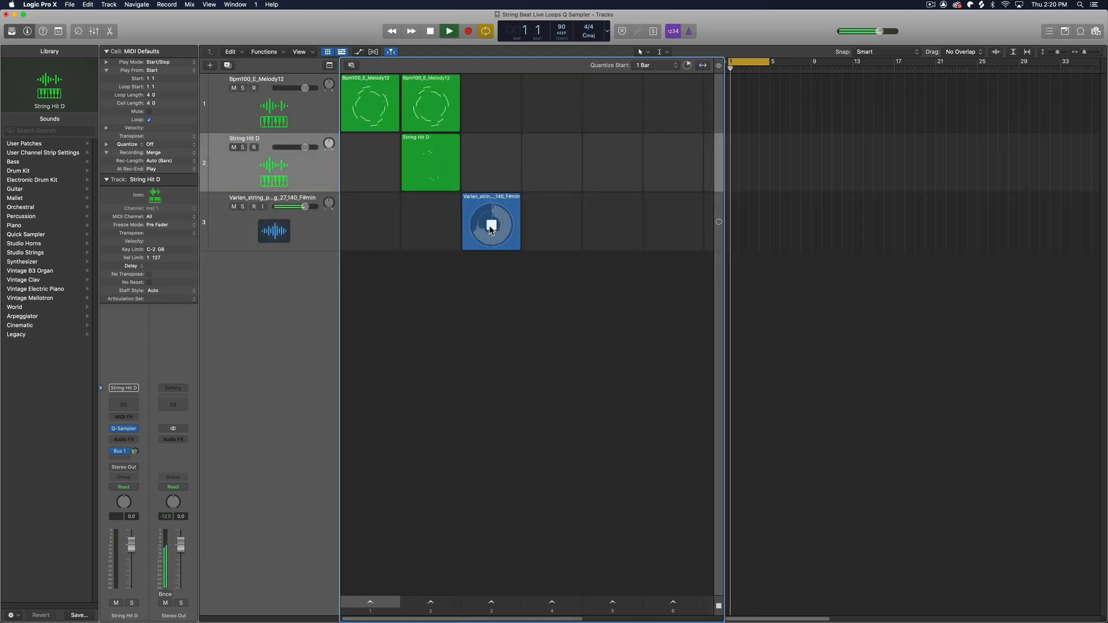
Lower the Varien string phrase track's volume to -6.6 dB and create a Quick Sampler track from its audio cell
{"action": "left_click", "coordinate": [309, 240]}
{"action": "left_click_drag", "start_coordinate": [131, 544], "coordinate": [129, 561]}
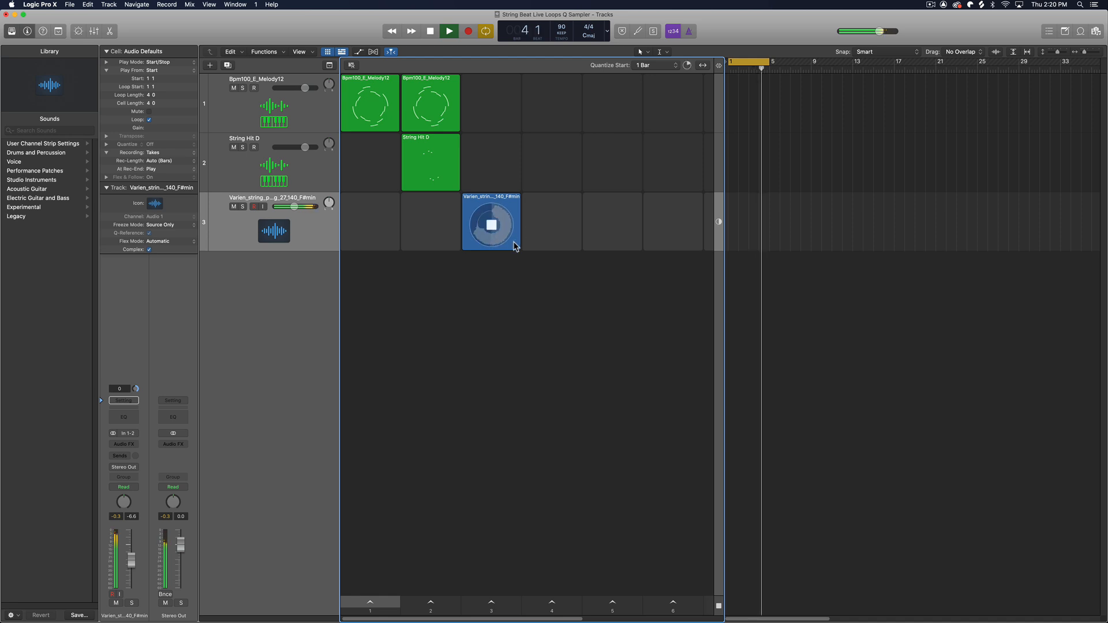
{"action": "key", "text": "space"}
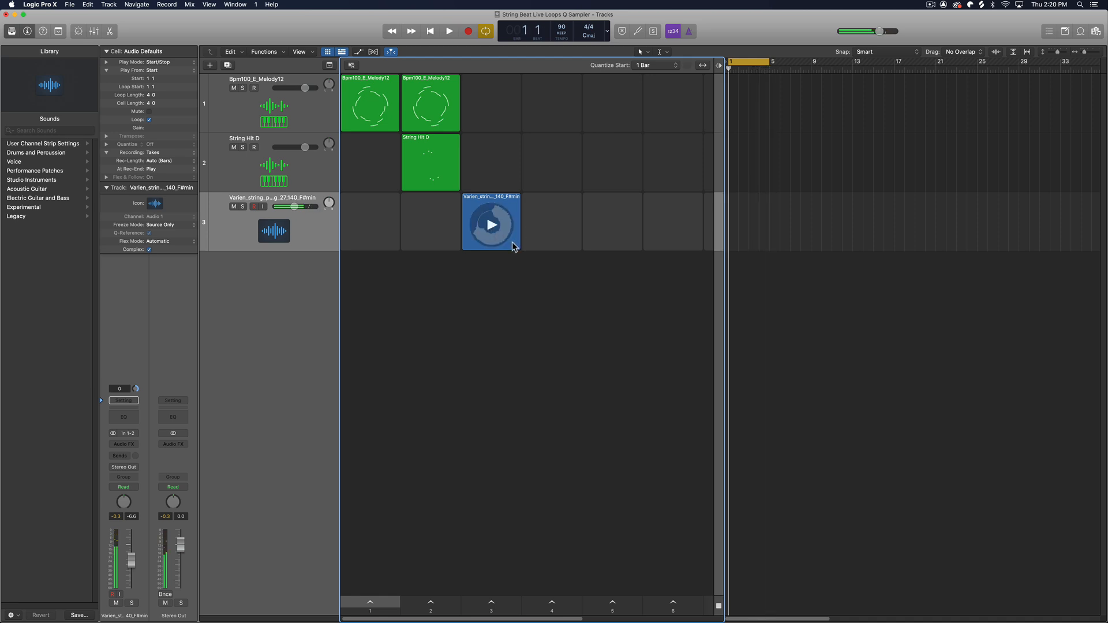
{"action": "left_click_drag", "start_coordinate": [513, 246], "coordinate": [279, 284]}
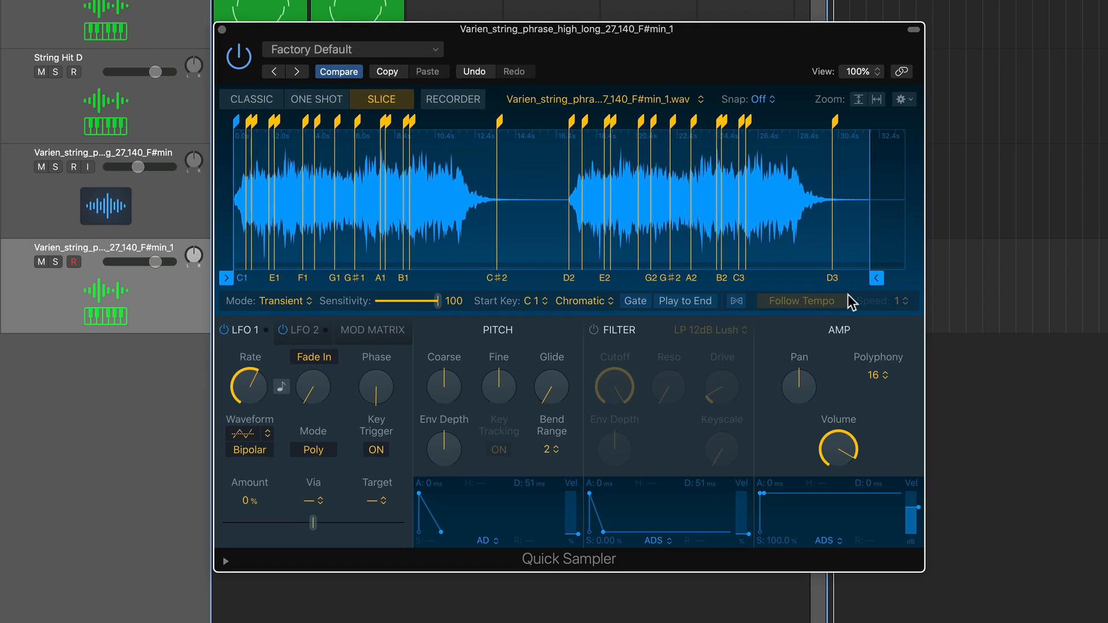
Set the string phrase sampler's amp envelope to 0% sustain and 822 ms decay, and close the Quick Sampler
{"action": "scroll", "coordinate": [399, 236], "scroll_direction": "up", "scroll_amount": 6}
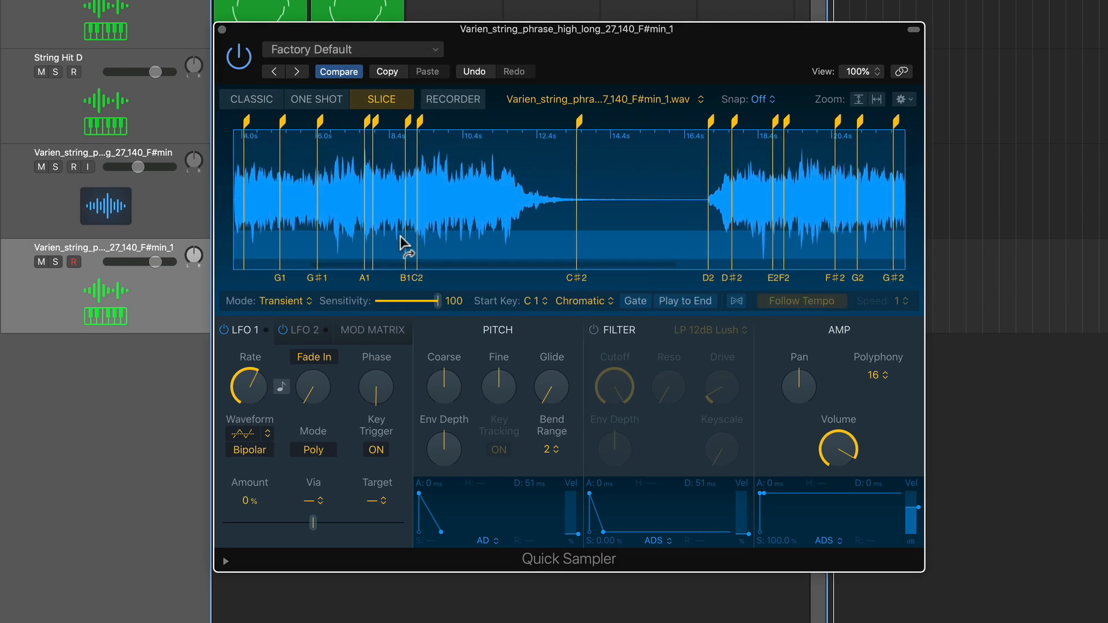
{"action": "scroll", "coordinate": [456, 254], "scroll_direction": "left", "scroll_amount": 5}
{"action": "mouse_move", "coordinate": [272, 124]}
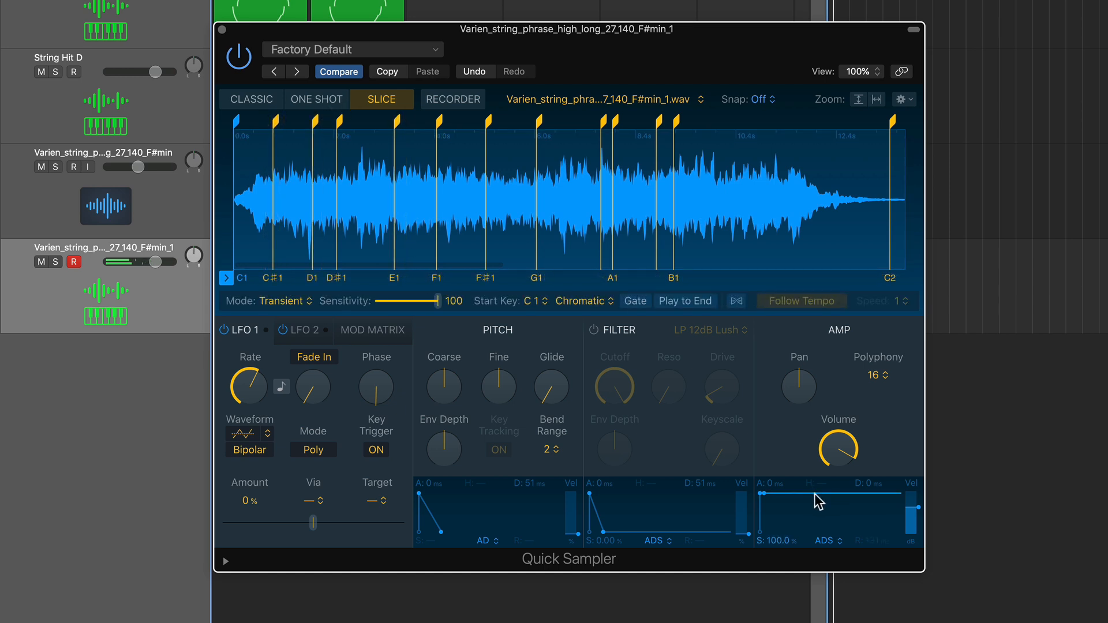
{"action": "left_click_drag", "start_coordinate": [818, 501], "coordinate": [900, 541]}
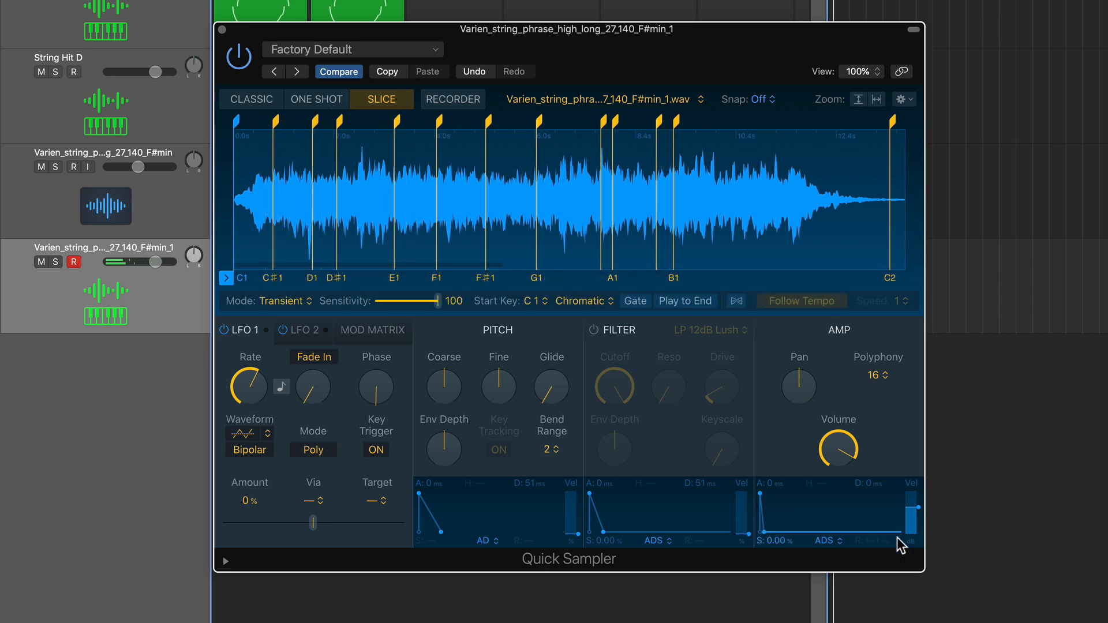
{"action": "left_click_drag", "start_coordinate": [830, 531], "coordinate": [783, 532]}
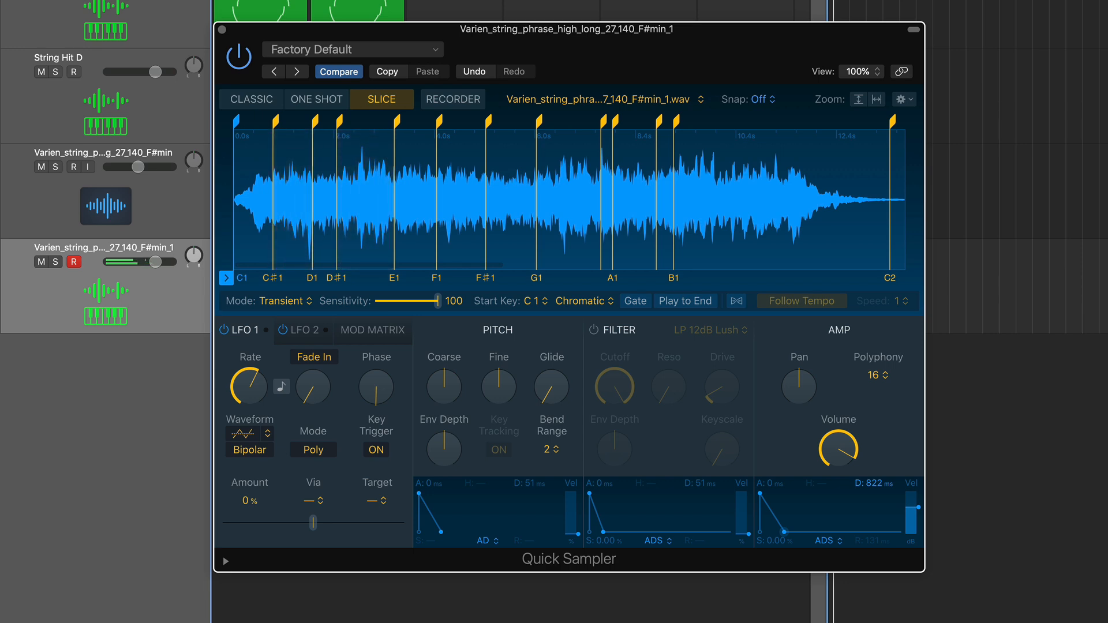
{"action": "left_click", "coordinate": [222, 29]}
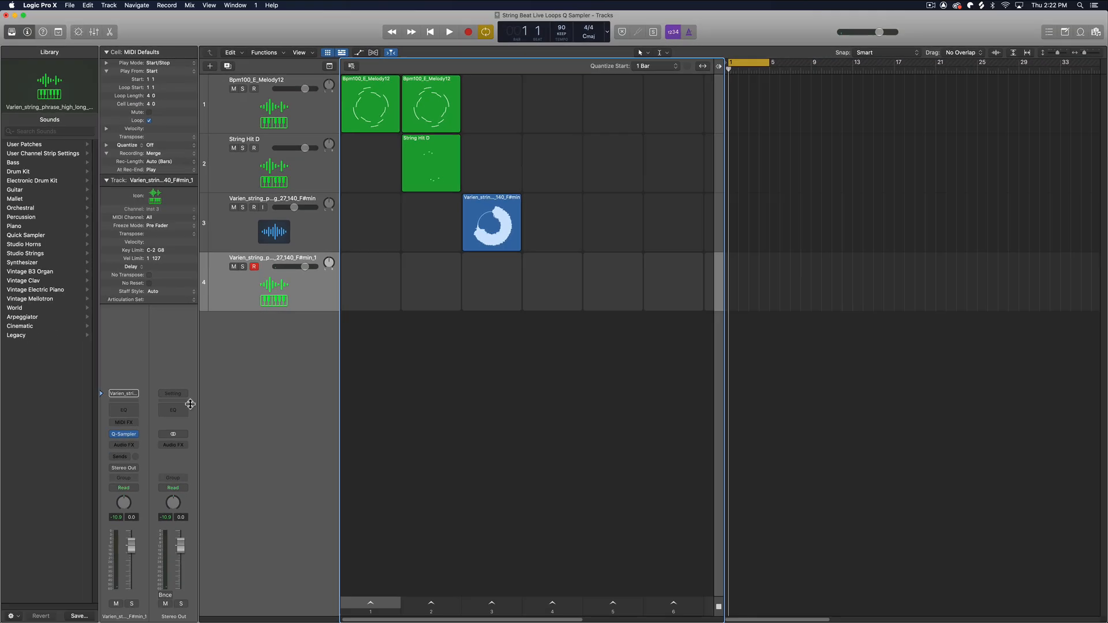
Insert ValhallaShimmer on the string phrase Quick Sampler track with the mix at 0.82
{"action": "left_click", "coordinate": [122, 445]}
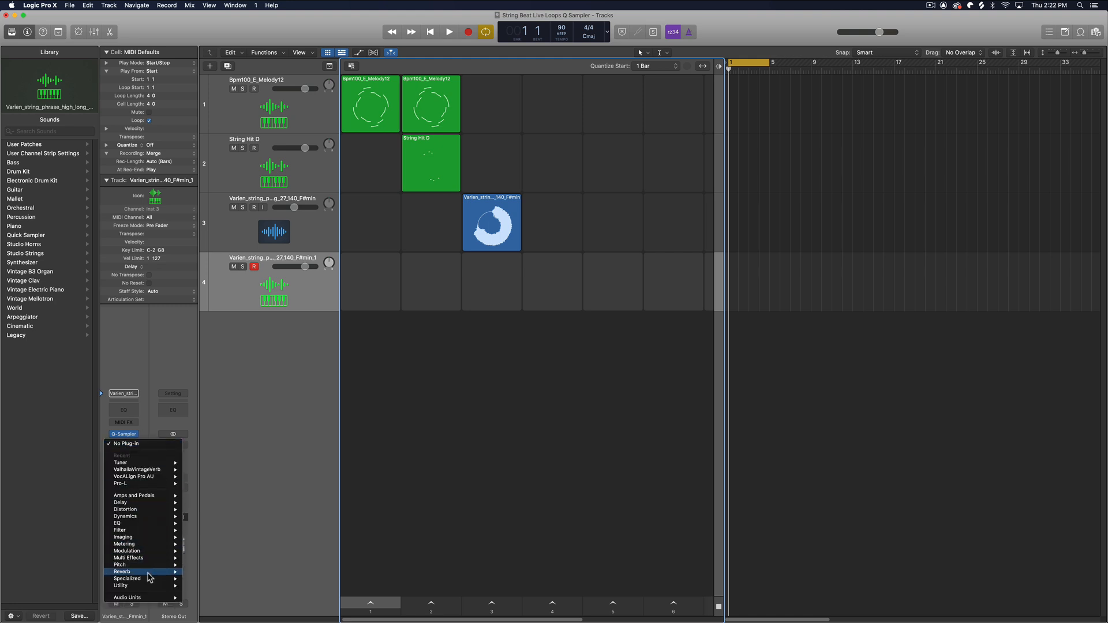
{"action": "mouse_move", "coordinate": [159, 600]}
{"action": "mouse_move", "coordinate": [242, 602]}
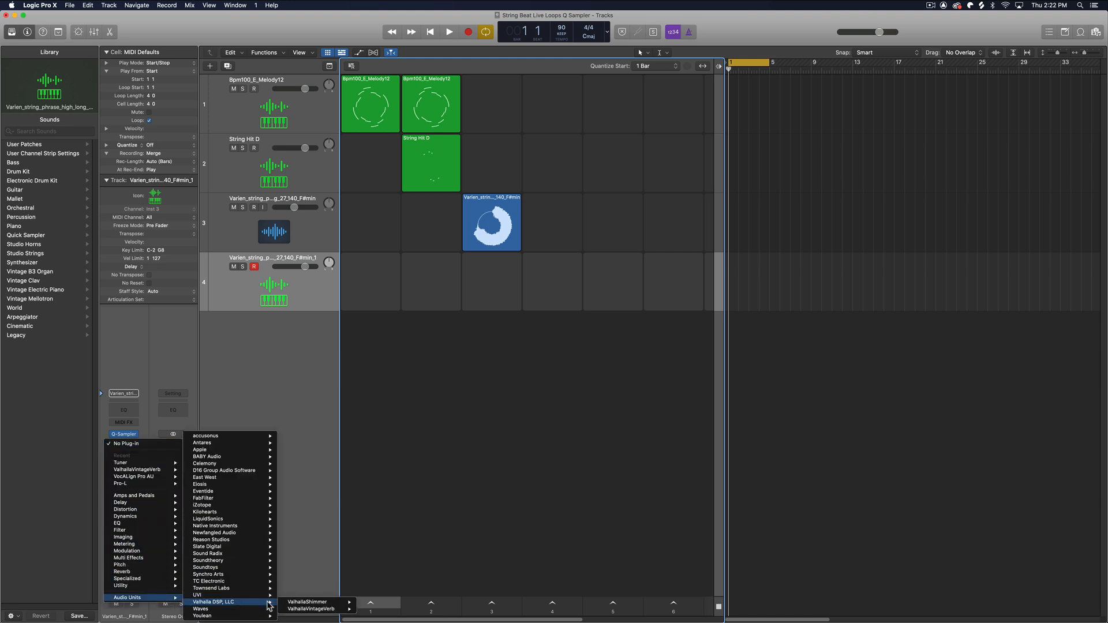
{"action": "left_click", "coordinate": [374, 602]}
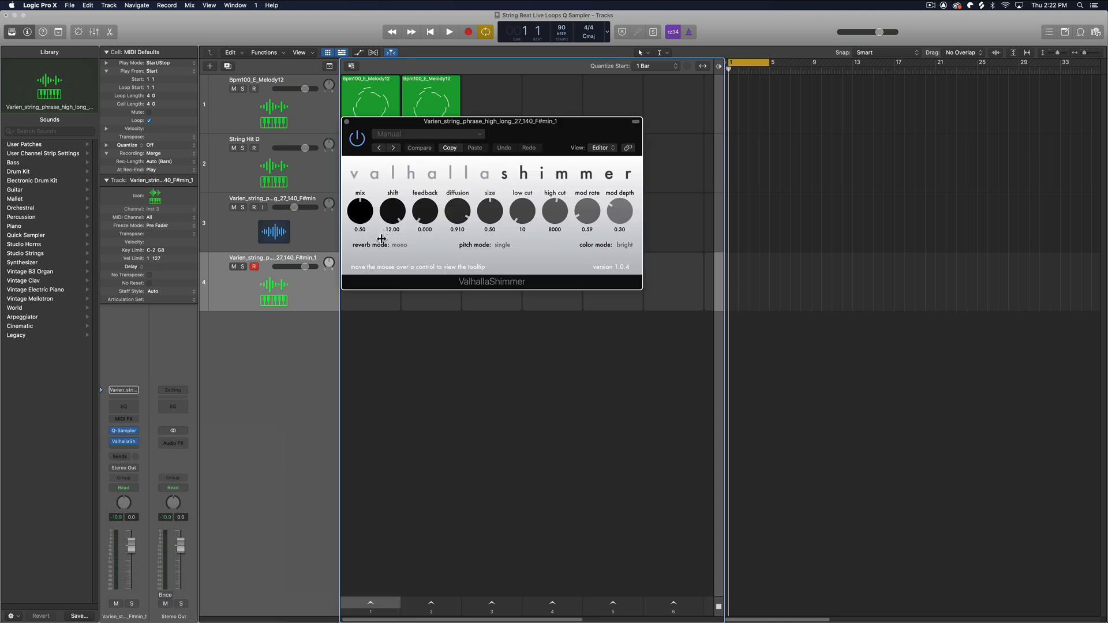
{"action": "left_click_drag", "start_coordinate": [586, 179], "coordinate": [704, 310]}
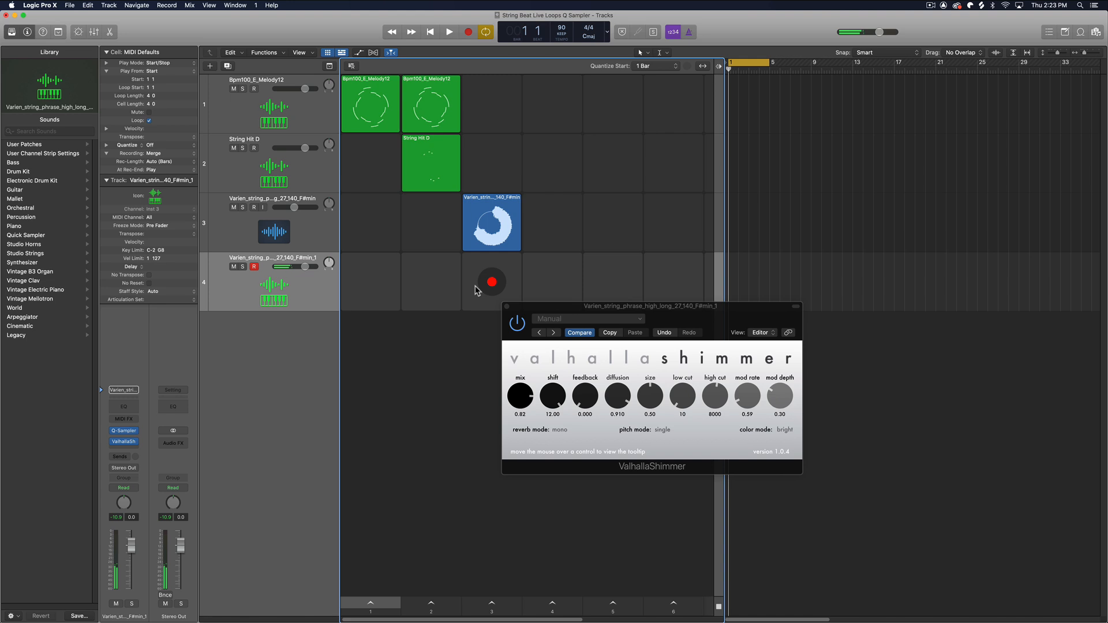
{"action": "left_click", "coordinate": [506, 307]}
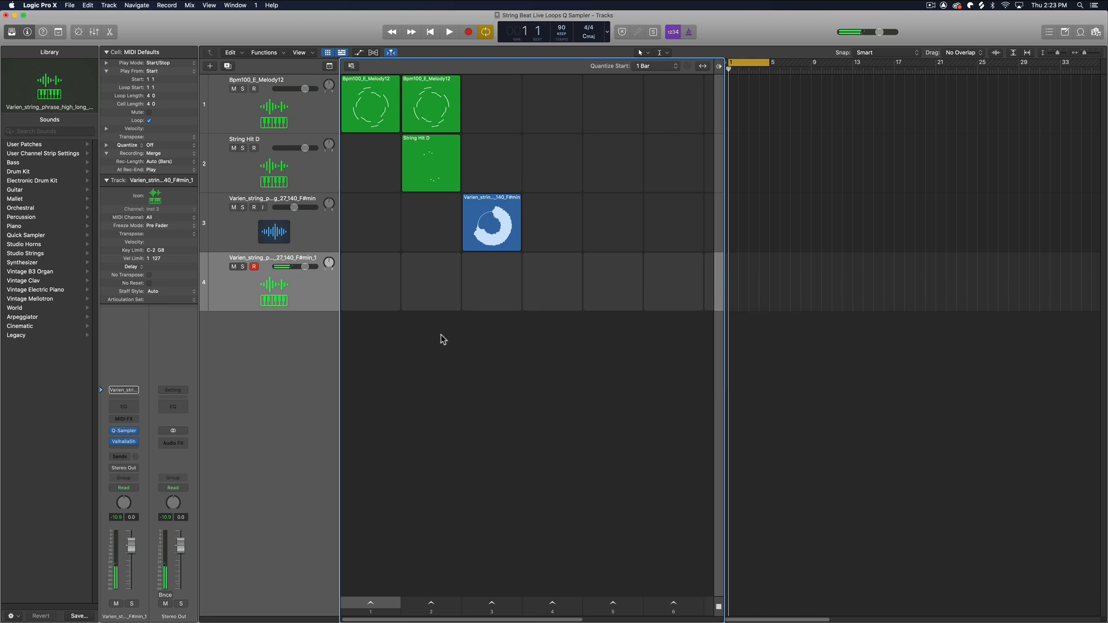
Audition the melody loop and set the string phrase sampler's coarse pitch to +3
{"action": "left_click", "coordinate": [371, 109]}
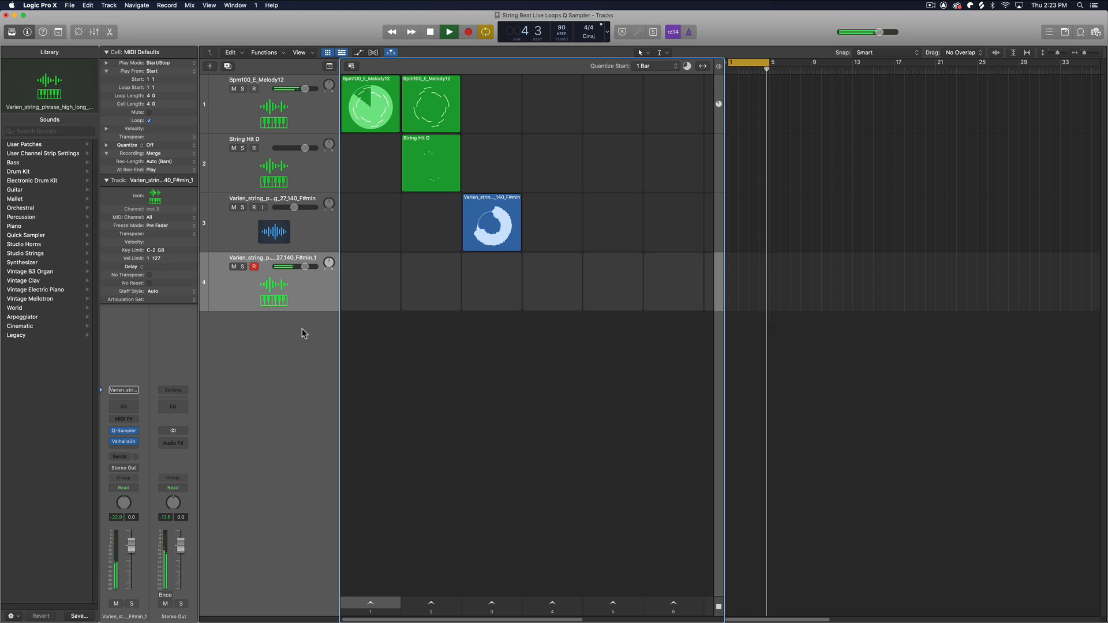
{"action": "key", "text": "space"}
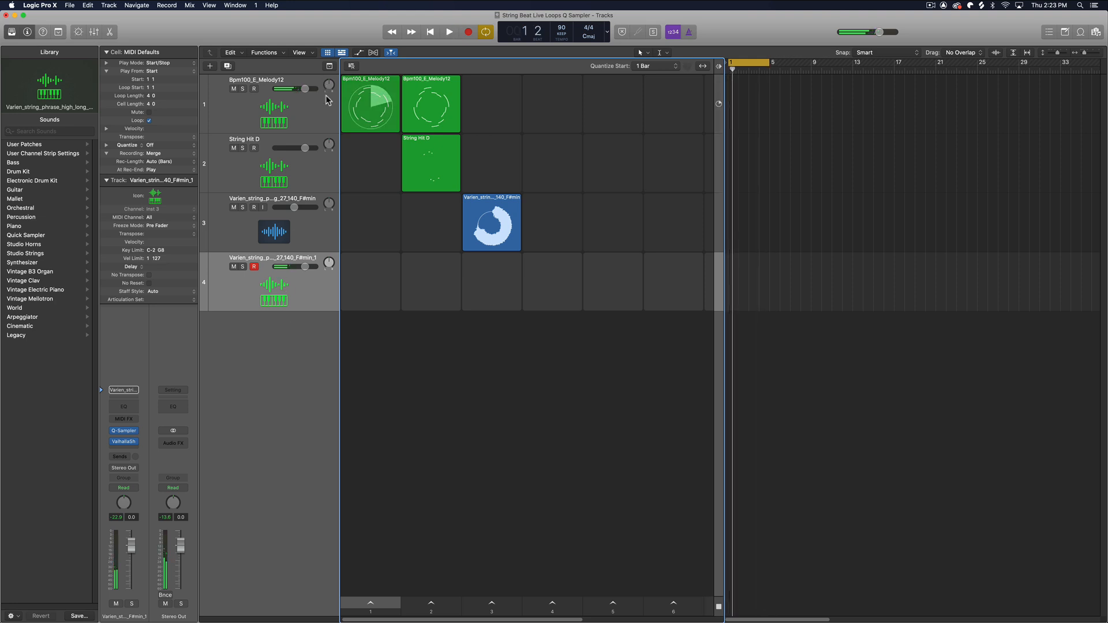
{"action": "left_click", "coordinate": [123, 430]}
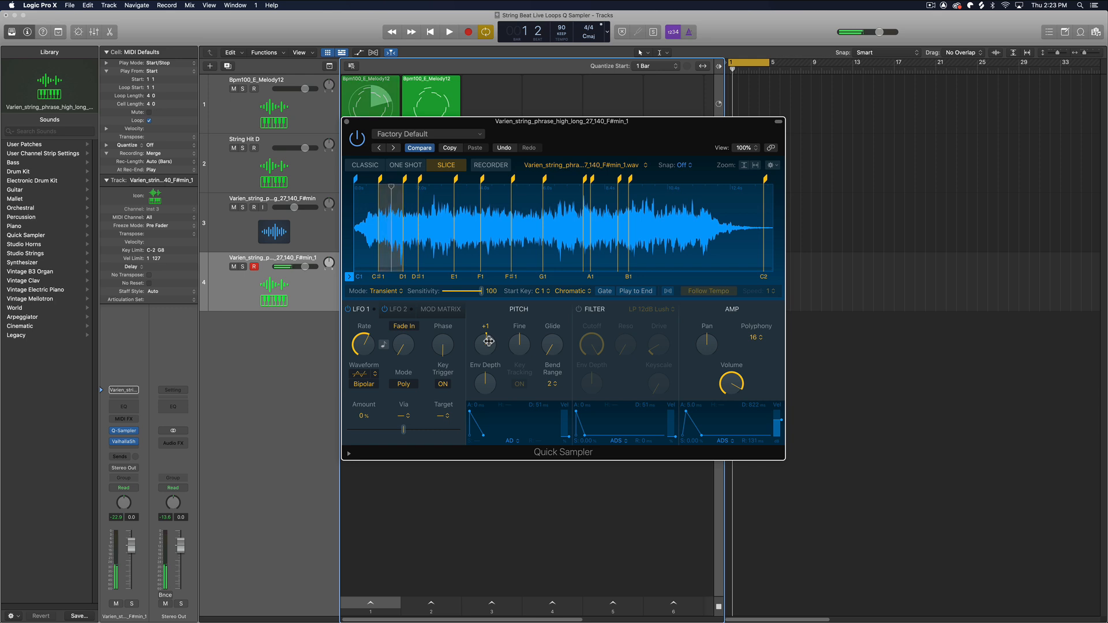
{"action": "left_click_drag", "start_coordinate": [489, 341], "coordinate": [486, 345]}
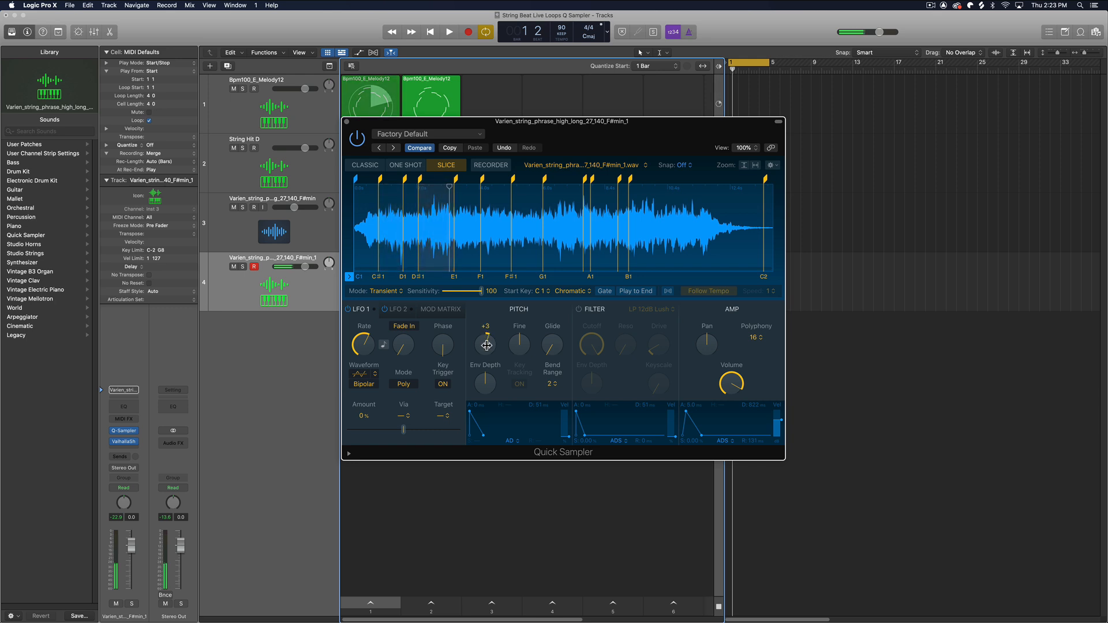
{"action": "left_click", "coordinate": [346, 122]}
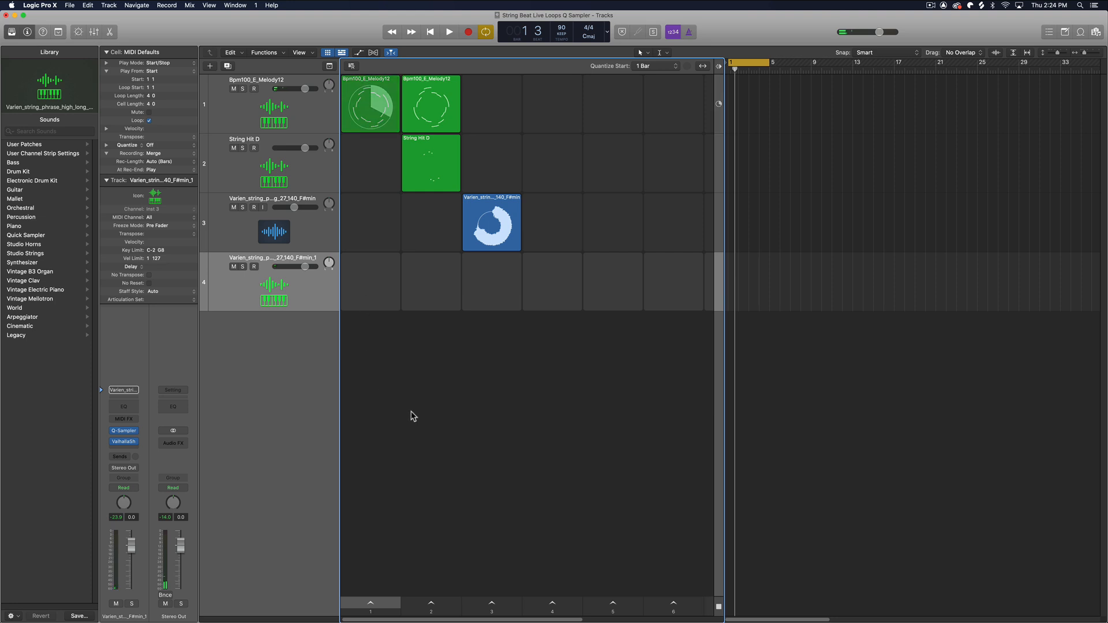
With the string phrase loop playing in scene 1, set the Tremolo depth to 53% and the track volume to 0.2 dB
{"action": "left_click", "coordinate": [369, 284]}
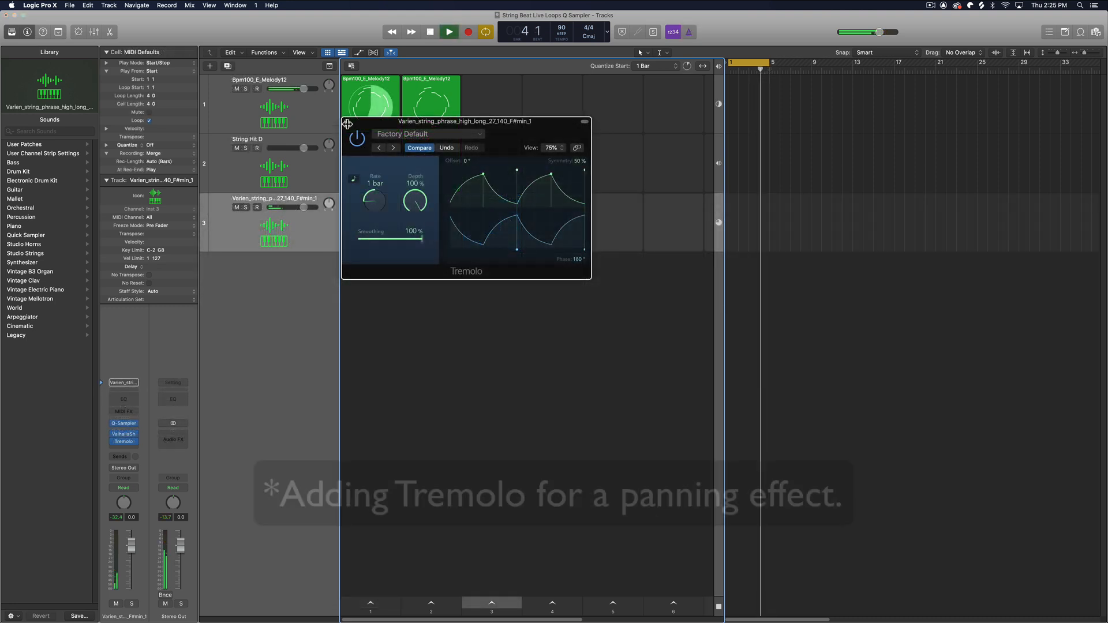
{"action": "left_click_drag", "start_coordinate": [419, 209], "coordinate": [404, 234]}
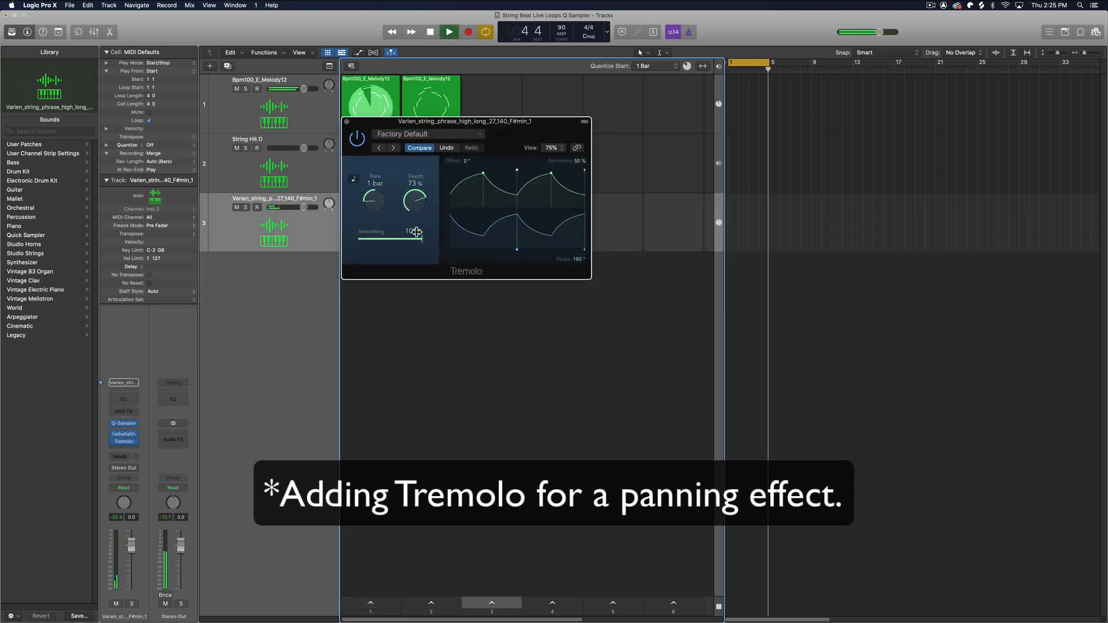
{"action": "left_click_drag", "start_coordinate": [464, 127], "coordinate": [540, 281]}
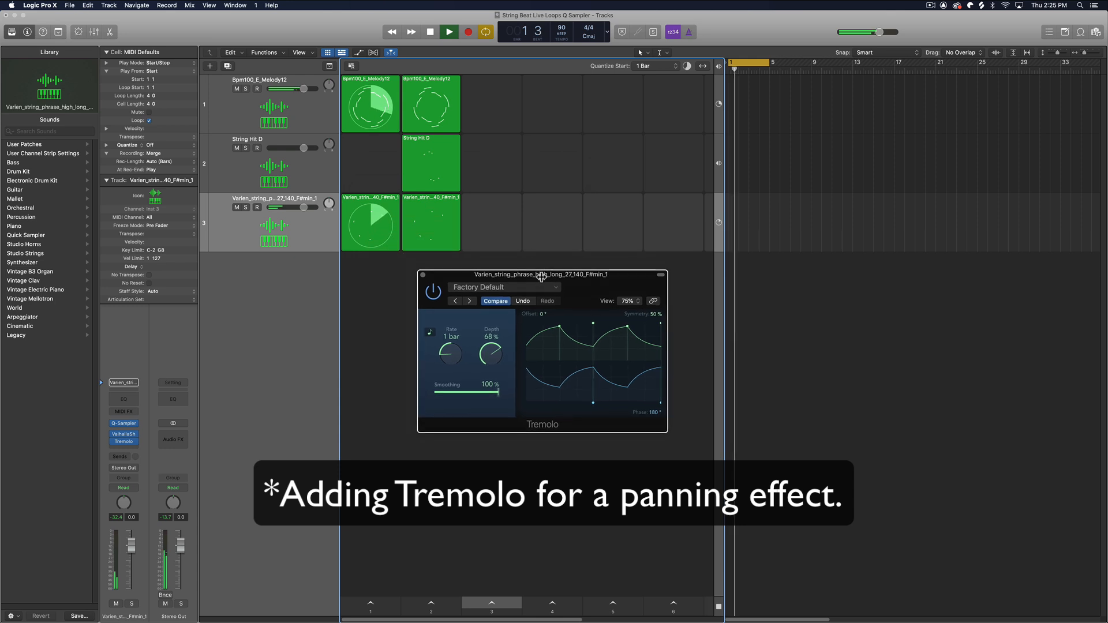
{"action": "left_click_drag", "start_coordinate": [491, 354], "coordinate": [483, 374]}
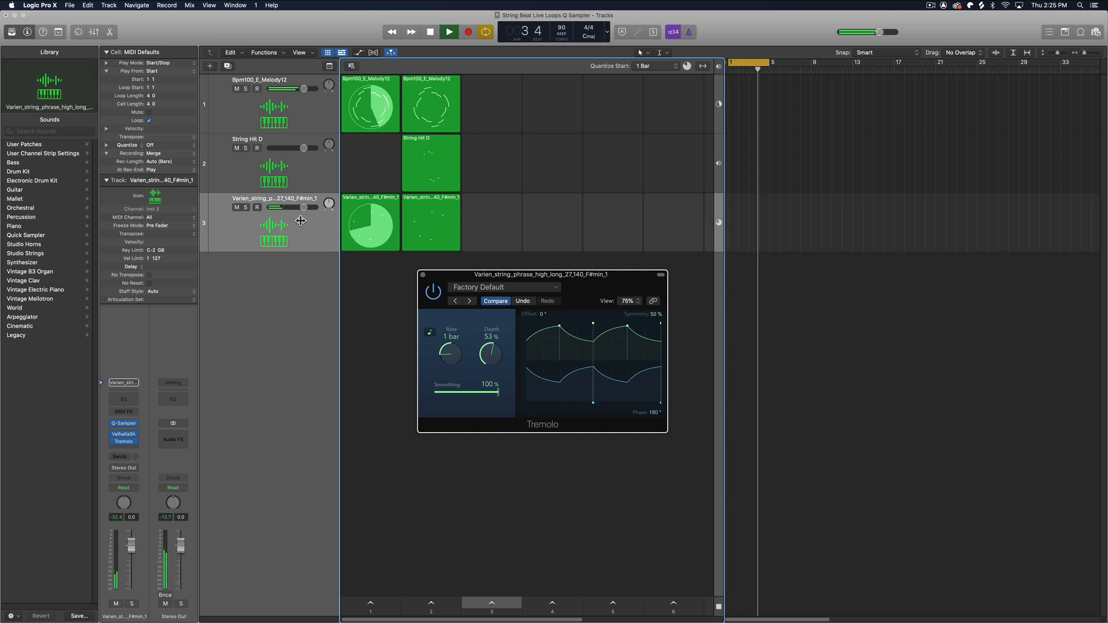
{"action": "left_click_drag", "start_coordinate": [304, 207], "coordinate": [304, 208]}
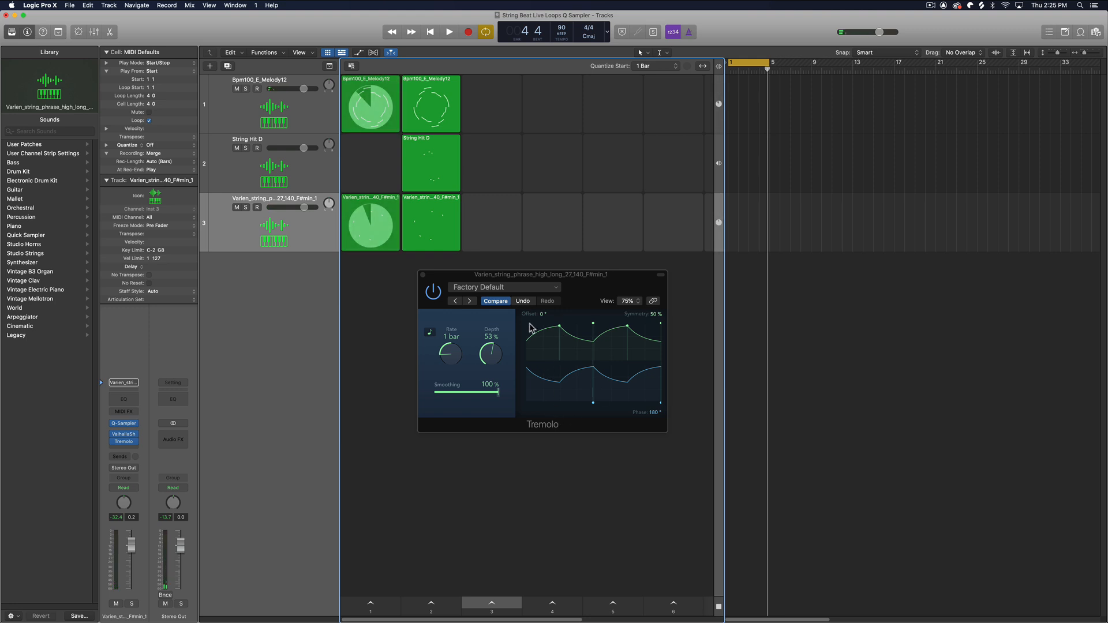
Close the Tremolo and add the GongSounds pad, Crystal pad and Bass One Shot 29 from Splice's Capsun - Lo-Fi Soul & Future Beats pack to scene 3
{"action": "key", "text": "Return"}
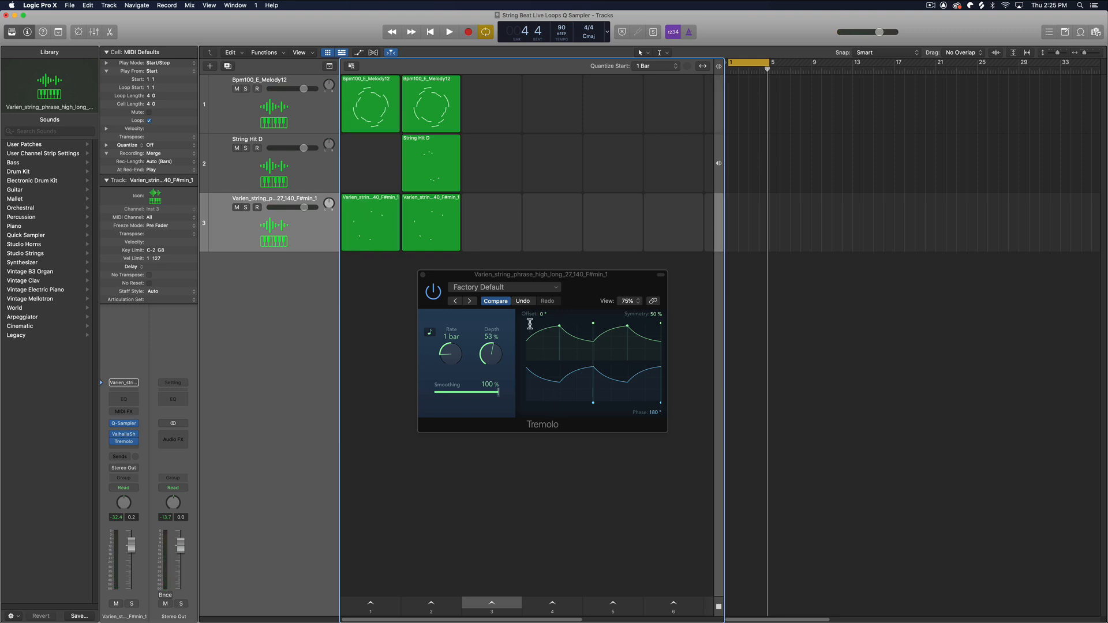
{"action": "left_click", "coordinate": [422, 274]}
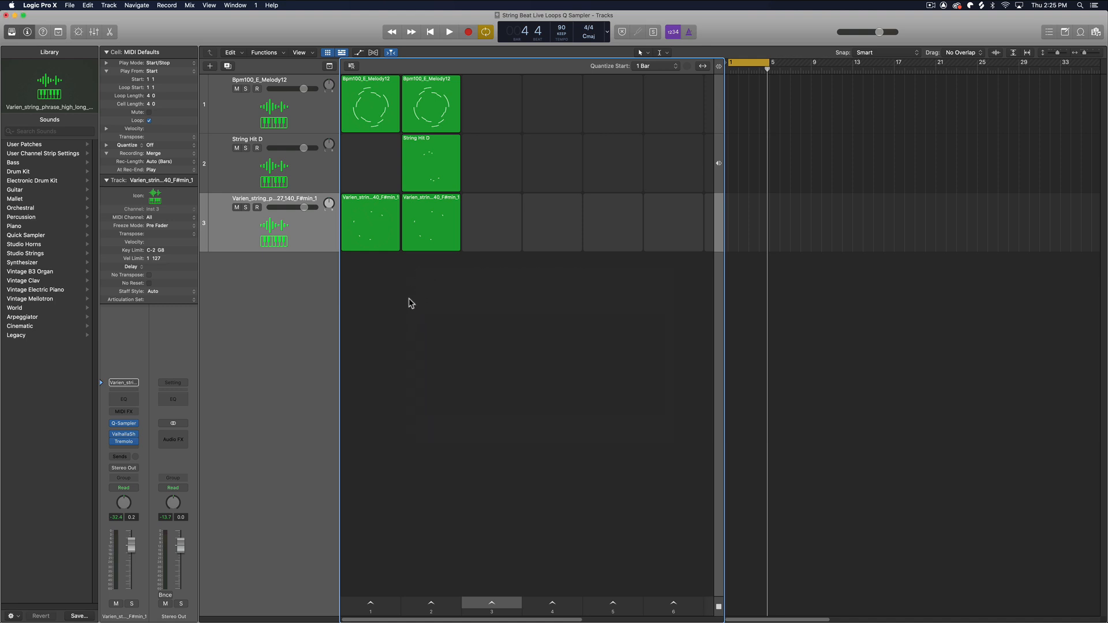
{"action": "left_click", "coordinate": [981, 7]}
{"action": "left_click", "coordinate": [762, 185]}
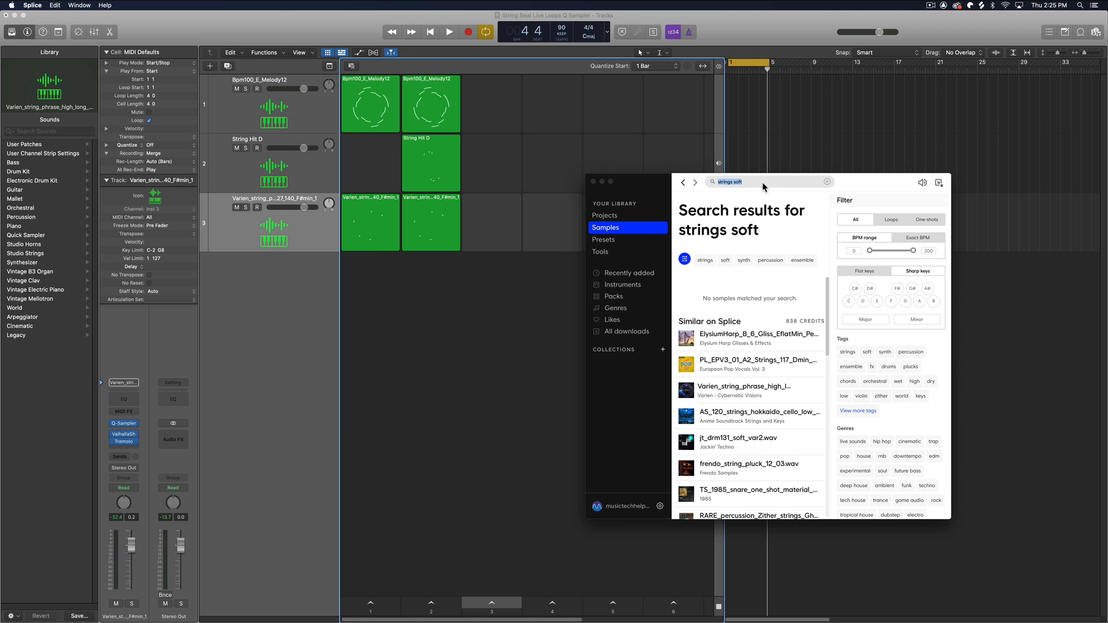
{"action": "left_click", "coordinate": [618, 298]}
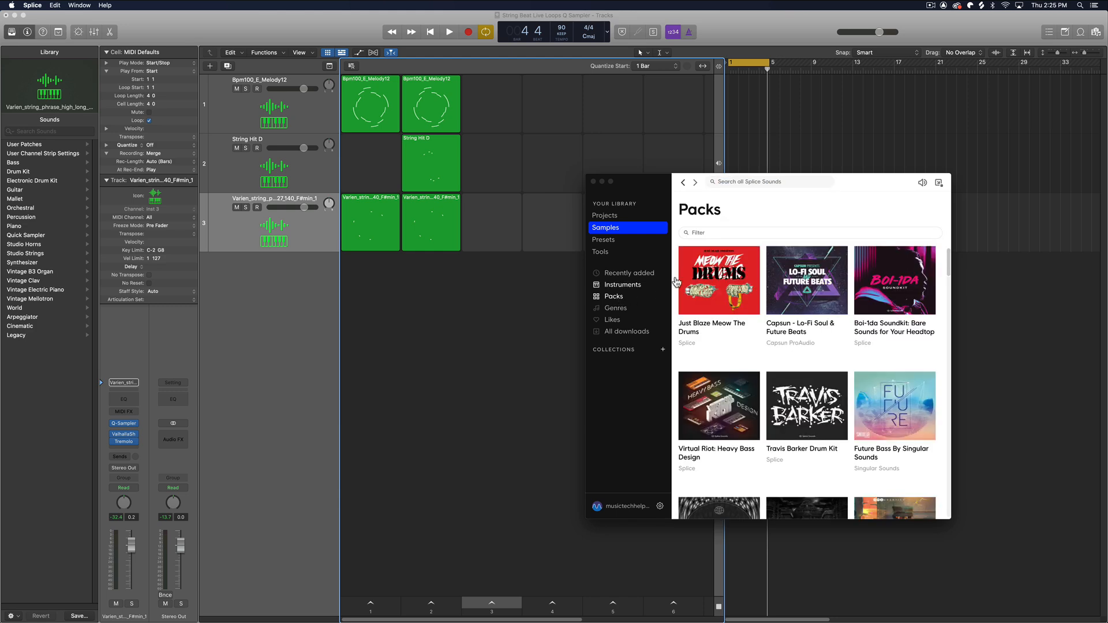
{"action": "left_click", "coordinate": [805, 287]}
{"action": "scroll", "coordinate": [682, 457], "scroll_direction": "down", "scroll_amount": 1}
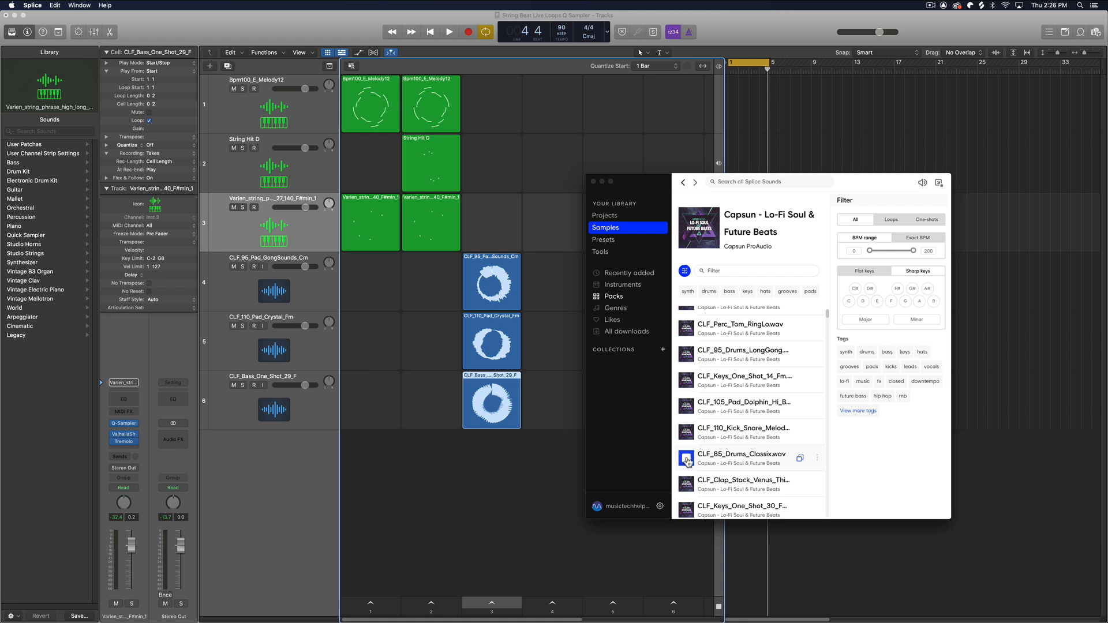
Add CLF_85_Drums_Classix from the pack, place its cell in scene 2, and move its track directly below the string phrase track
{"action": "left_click_drag", "start_coordinate": [799, 465], "coordinate": [502, 490]}
{"action": "left_click", "coordinate": [502, 523]}
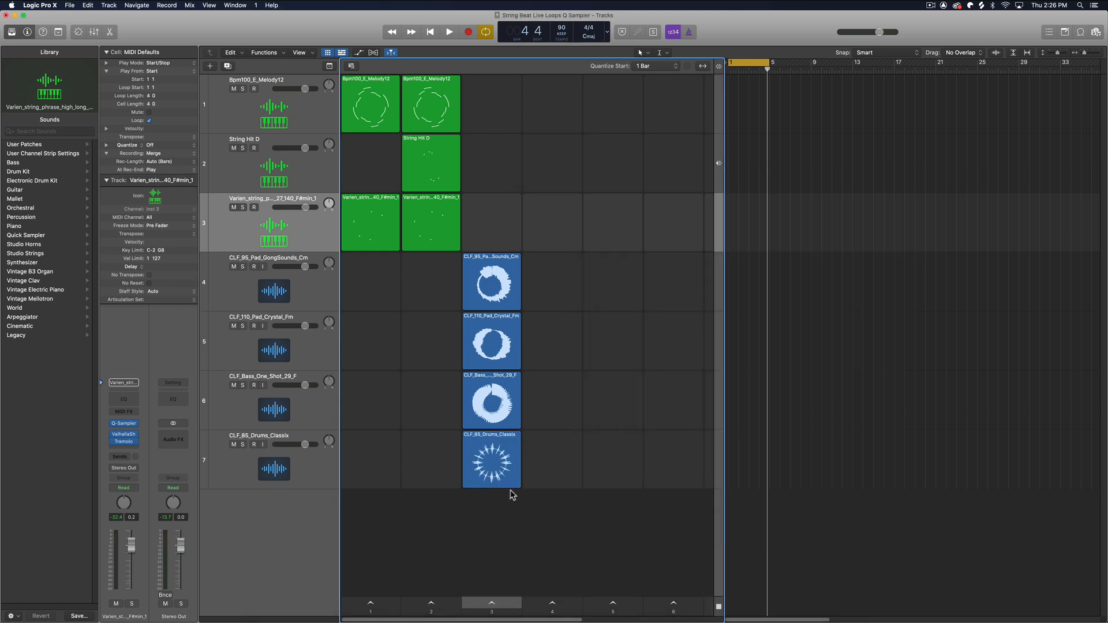
{"action": "left_click_drag", "start_coordinate": [514, 442], "coordinate": [434, 437]}
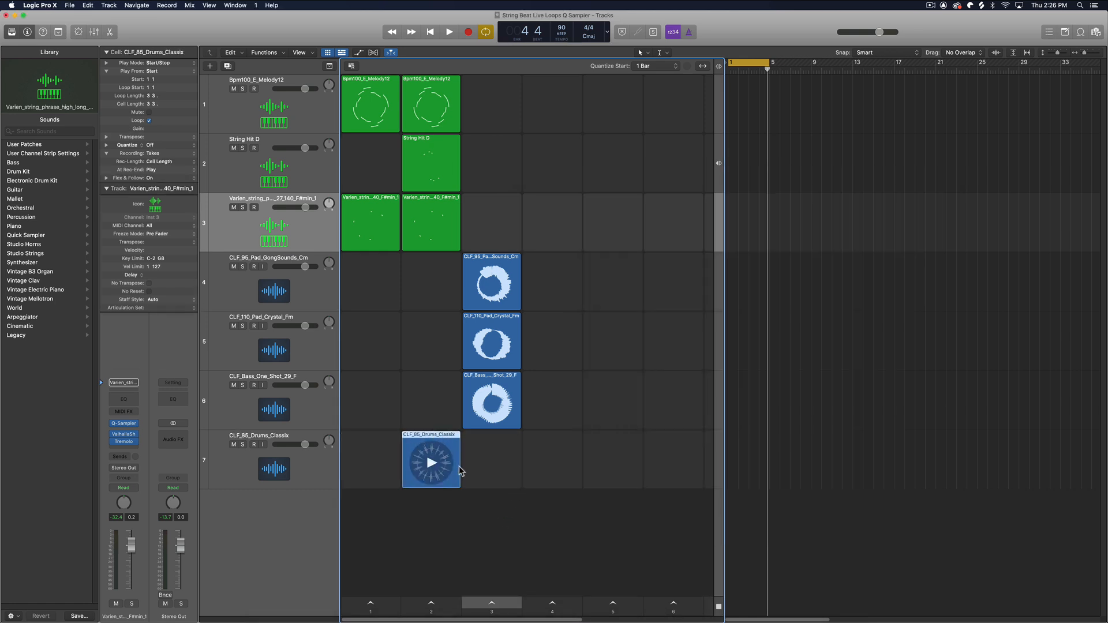
{"action": "left_click", "coordinate": [411, 524]}
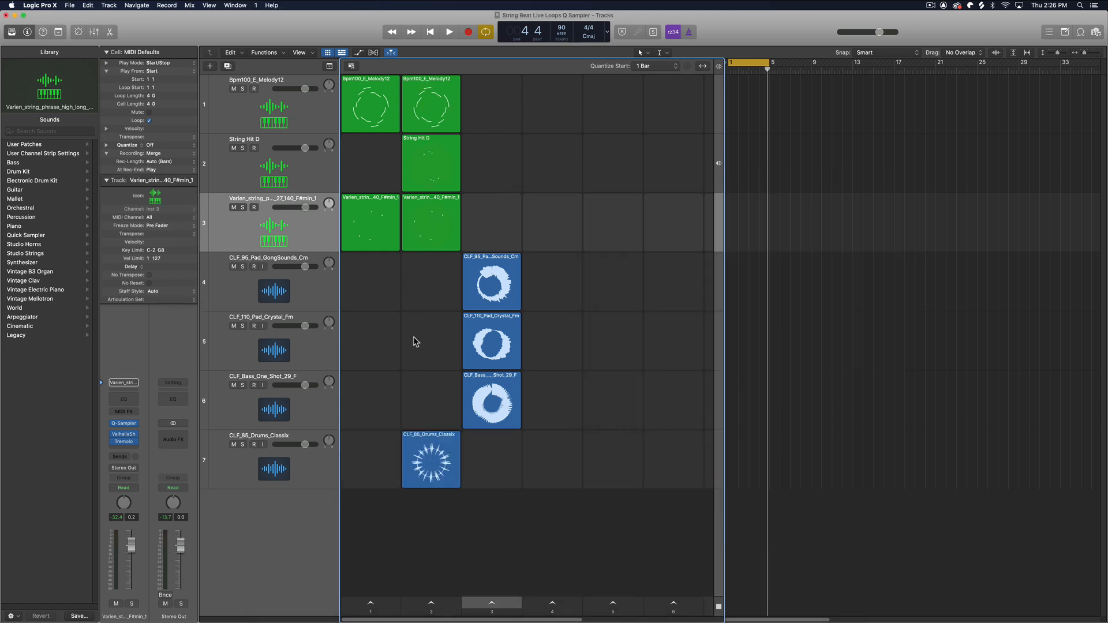
{"action": "left_click", "coordinate": [311, 460]}
{"action": "left_click_drag", "start_coordinate": [267, 449], "coordinate": [346, 313]}
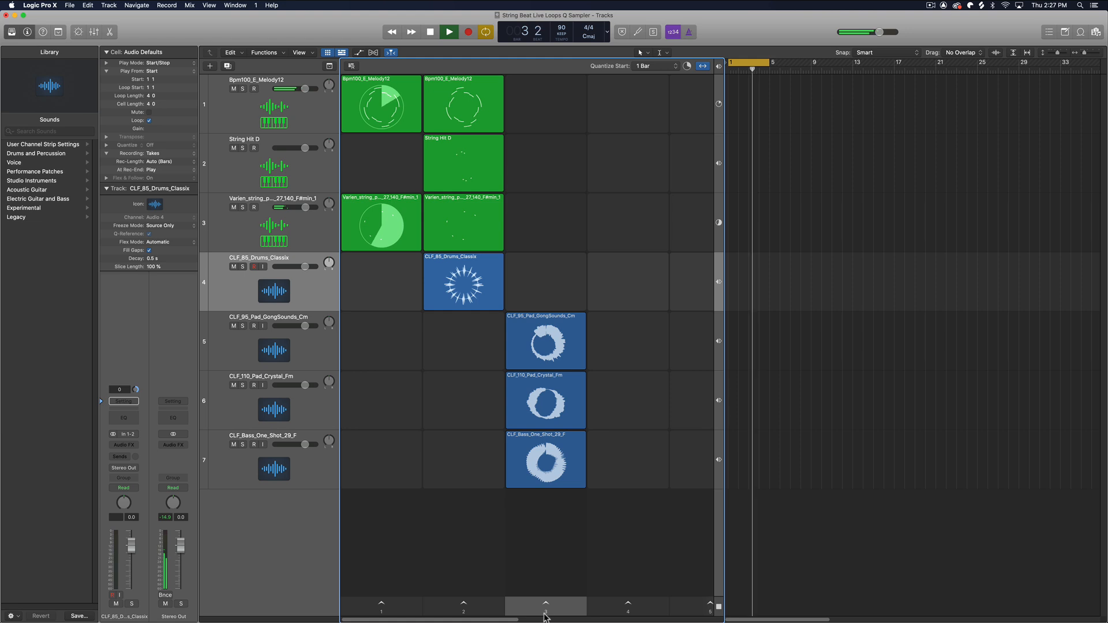
Play scene 2, set the CLF_85_Drums_Classix track volume to -4.3 dB, and audition the drum loop on its own
{"action": "key", "text": "Left"}
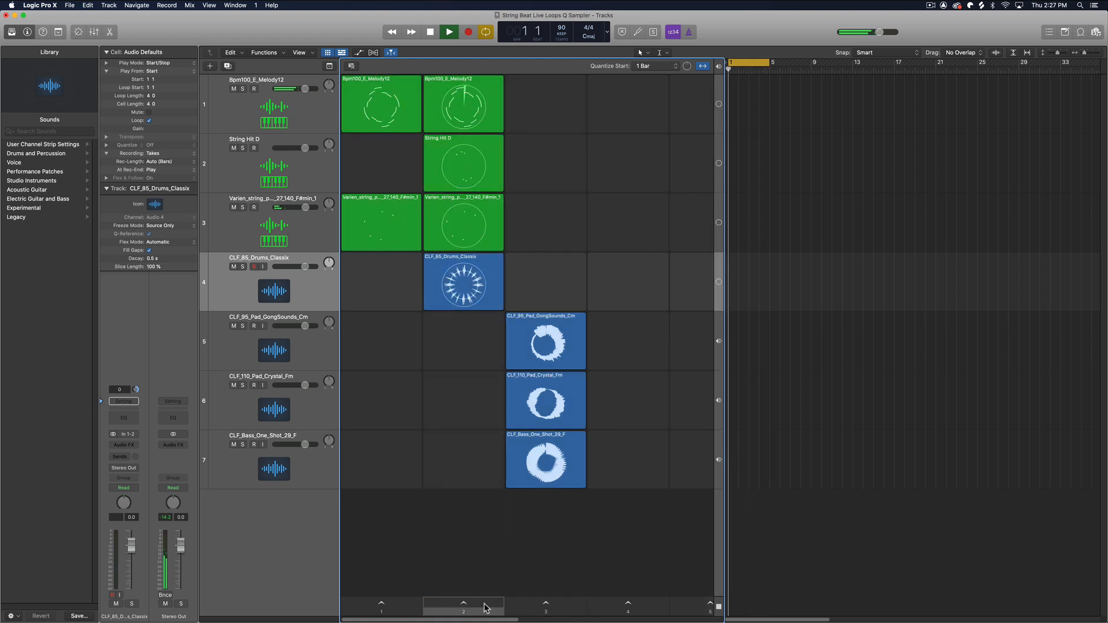
{"action": "left_click_drag", "start_coordinate": [304, 266], "coordinate": [286, 275]}
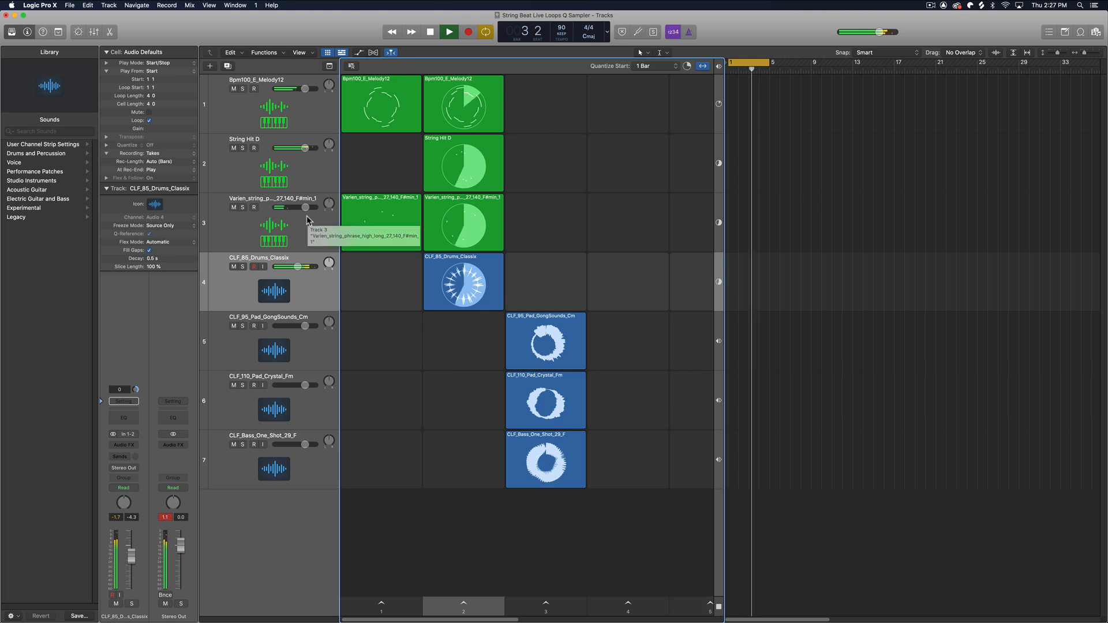
{"action": "mouse_move", "coordinate": [376, 203]}
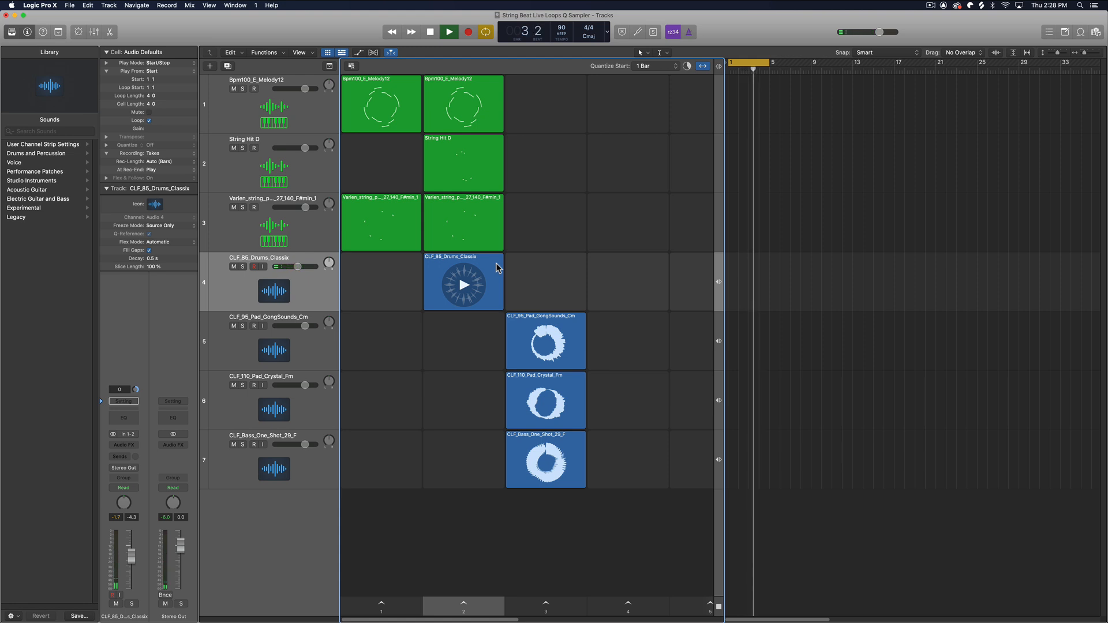
{"action": "left_click", "coordinate": [465, 292]}
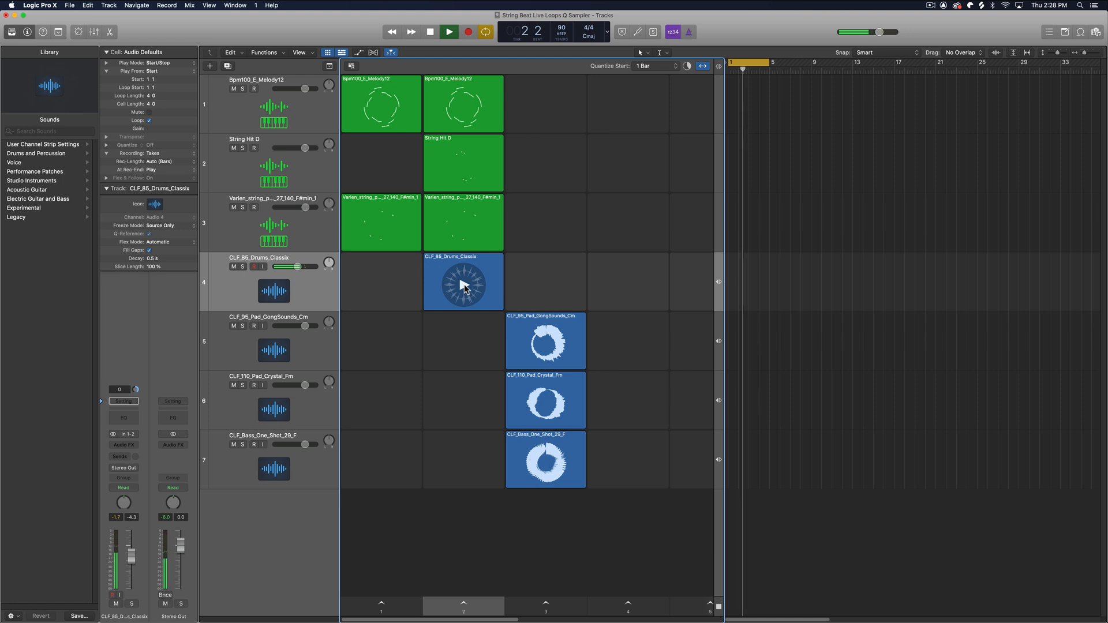
{"action": "key", "text": "space"}
Create a Quick Sampler (Optimized) track from the CLF_85_Drums_Classix cell
{"action": "left_click_drag", "start_coordinate": [480, 269], "coordinate": [290, 514]}
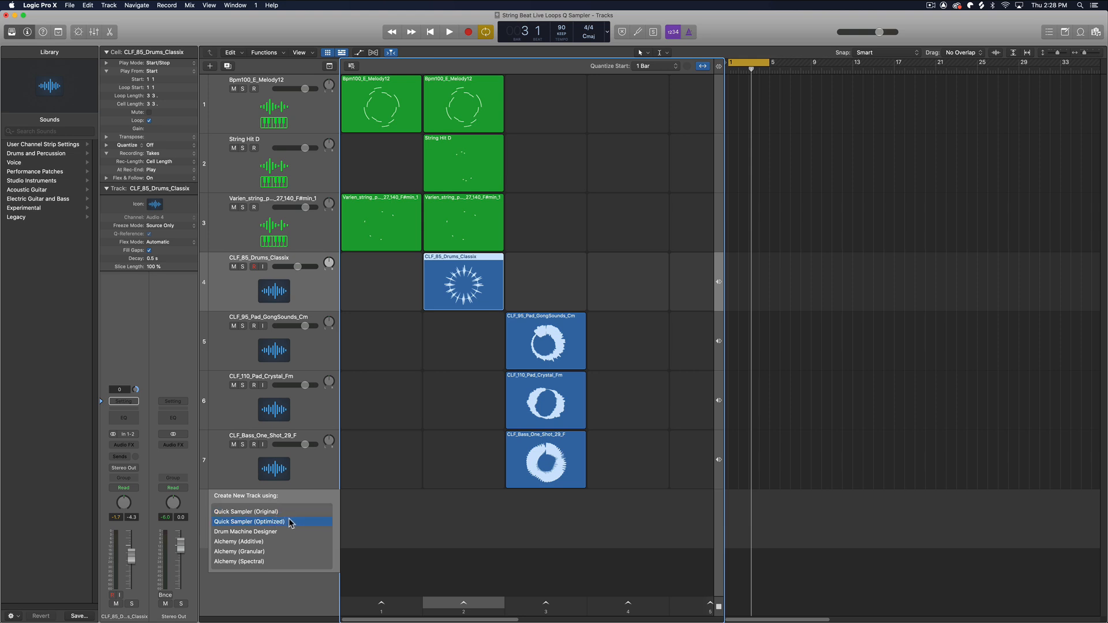
{"action": "left_click_drag", "start_coordinate": [290, 522], "coordinate": [289, 520]}
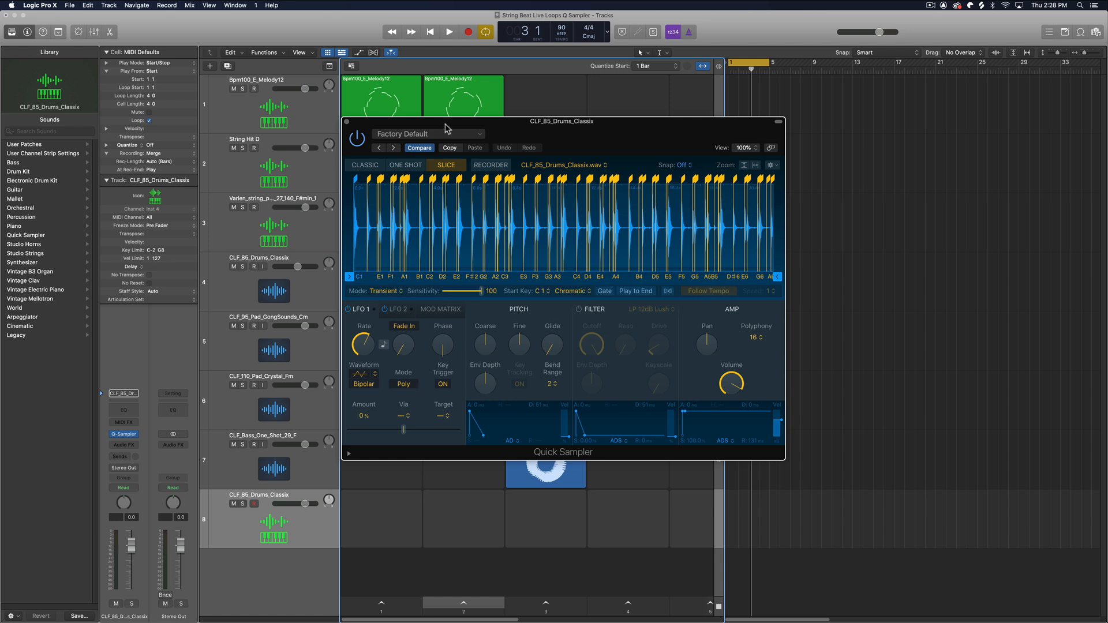
{"action": "left_click_drag", "start_coordinate": [623, 121], "coordinate": [680, 172]}
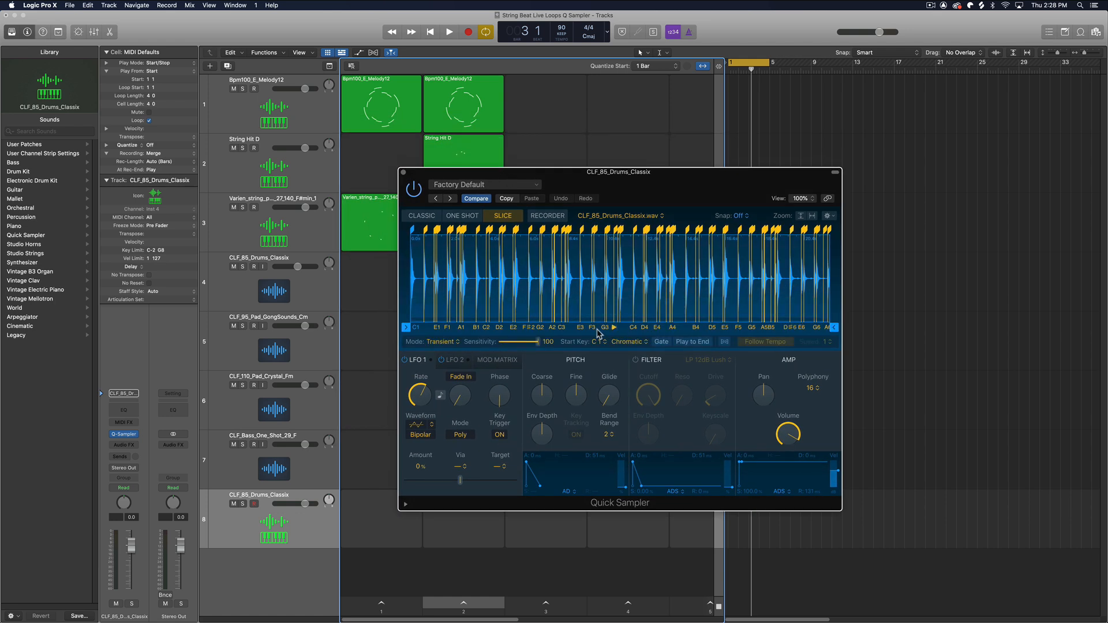
Audition the first slices of the drum sample and add a slice marker between the C#1 and D1 slices
{"action": "scroll", "coordinate": [485, 295], "scroll_direction": "up", "scroll_amount": 5}
{"action": "scroll", "coordinate": [486, 294], "scroll_direction": "up", "scroll_amount": 3}
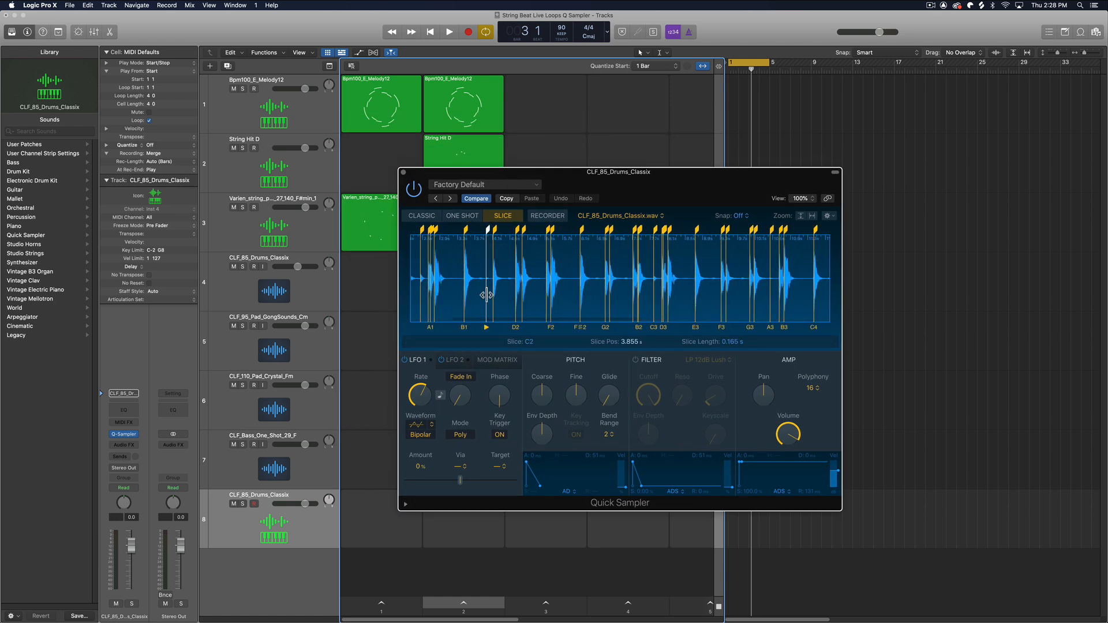
{"action": "scroll", "coordinate": [627, 330], "scroll_direction": "left", "scroll_amount": 5}
{"action": "scroll", "coordinate": [471, 287], "scroll_direction": "up", "scroll_amount": 4}
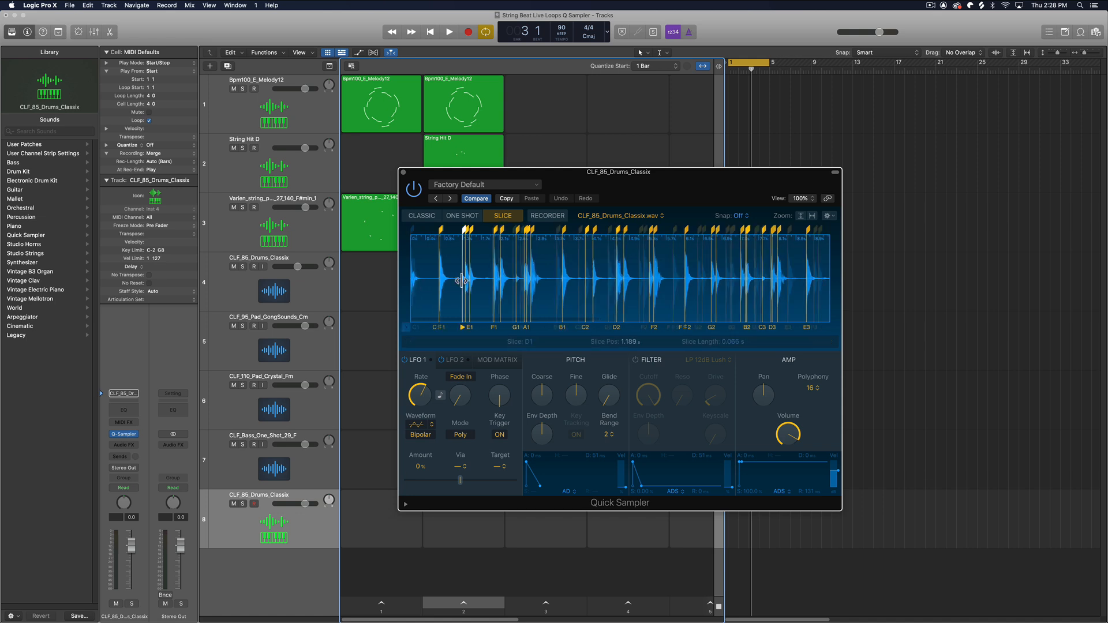
{"action": "left_click", "coordinate": [429, 295]}
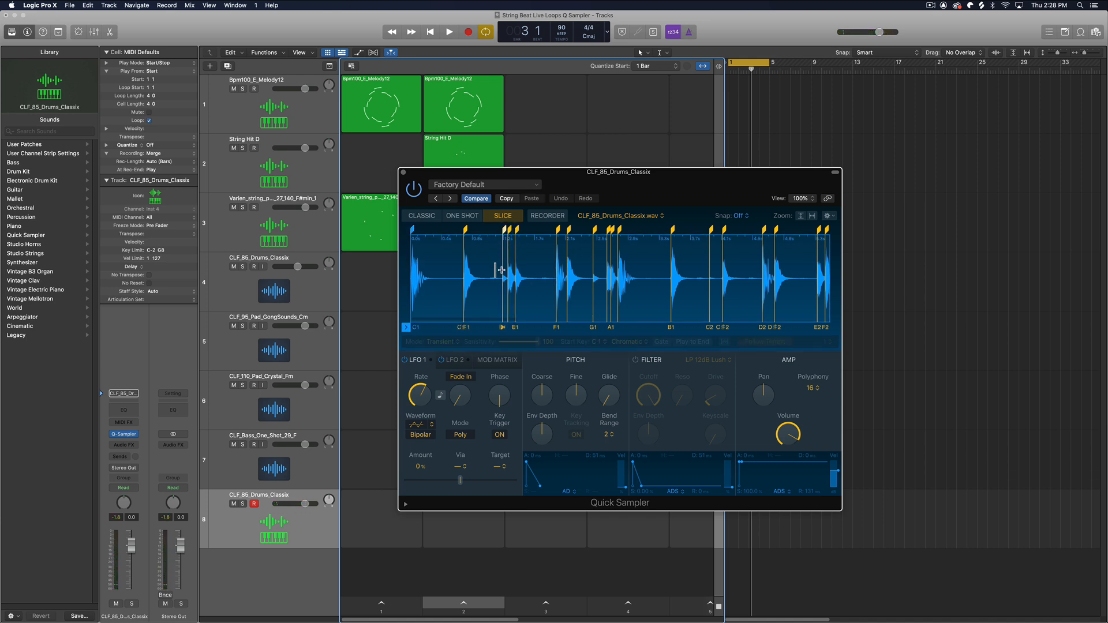
{"action": "left_click", "coordinate": [490, 285]}
{"action": "left_click", "coordinate": [489, 283]}
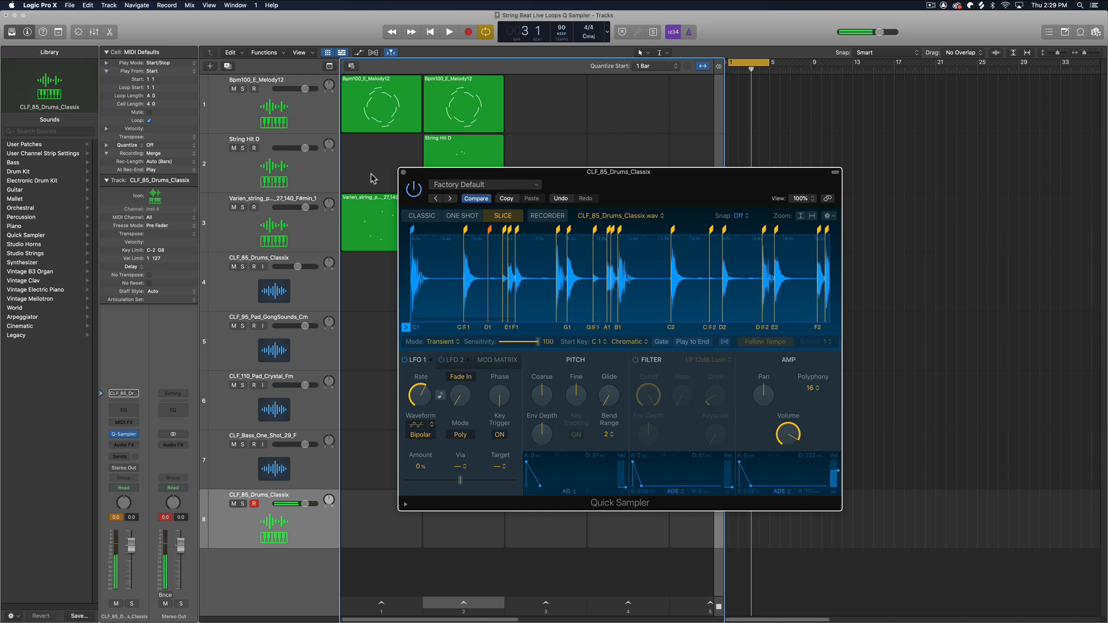
Place the drum sampler track directly below the string phrase track and delete the original CLF_85_Drums_Classix cell and audio track
{"action": "left_click", "coordinate": [404, 172]}
{"action": "left_click_drag", "start_coordinate": [313, 521], "coordinate": [290, 288]}
{"action": "left_click", "coordinate": [432, 325]}
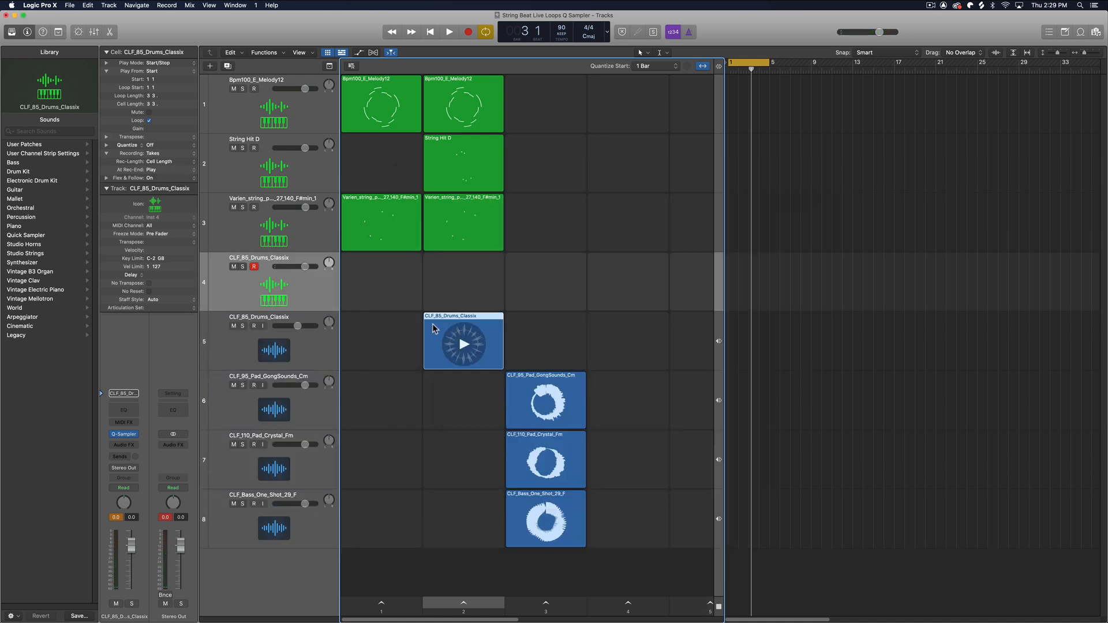
{"action": "left_click", "coordinate": [312, 341]}
{"action": "key", "text": "Delete"}
{"action": "left_click", "coordinate": [312, 340]}
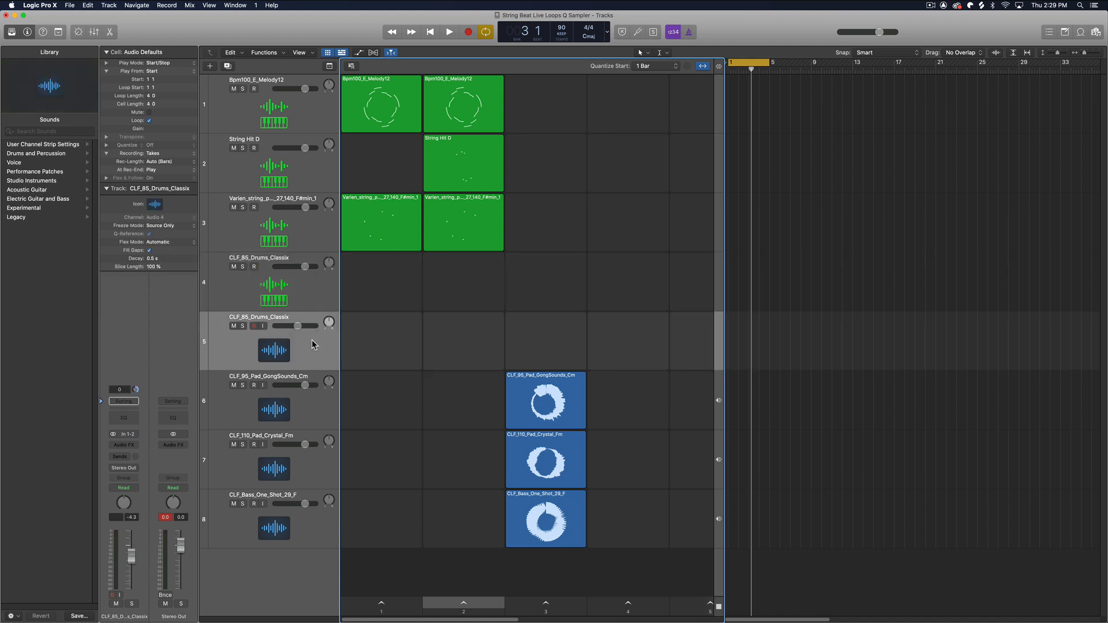
{"action": "key", "text": "Delete"}
Mute the two pad tracks and the bass track, rename the drum sampler track Drum Kick + Snare, and duplicate it as Drum Hi Hats
{"action": "left_click_drag", "start_coordinate": [233, 326], "coordinate": [238, 441]}
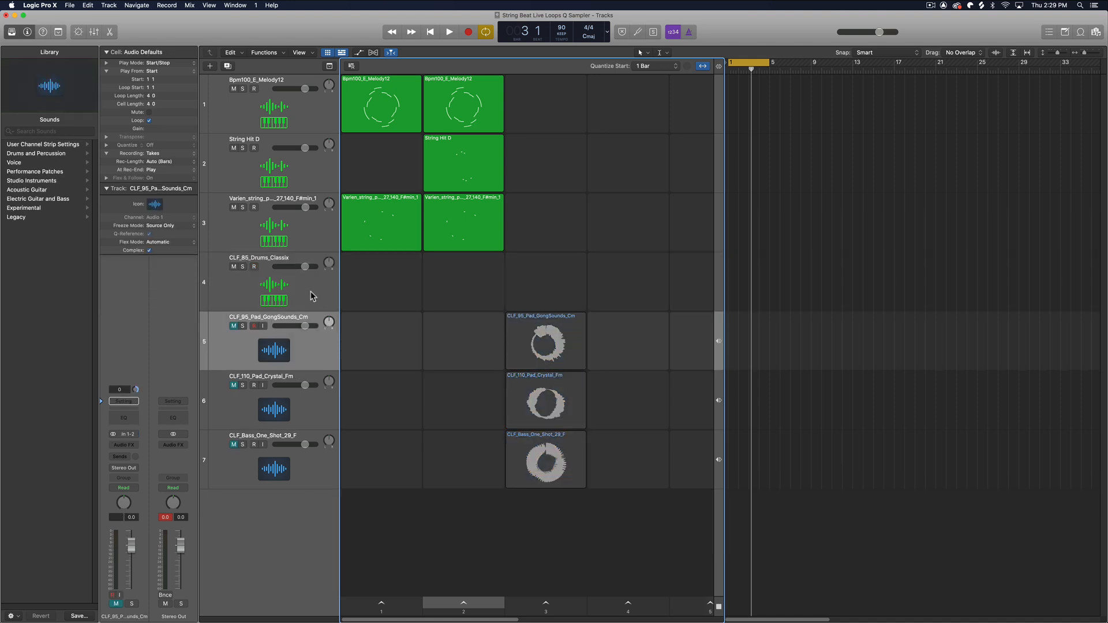
{"action": "left_click", "coordinate": [312, 296]}
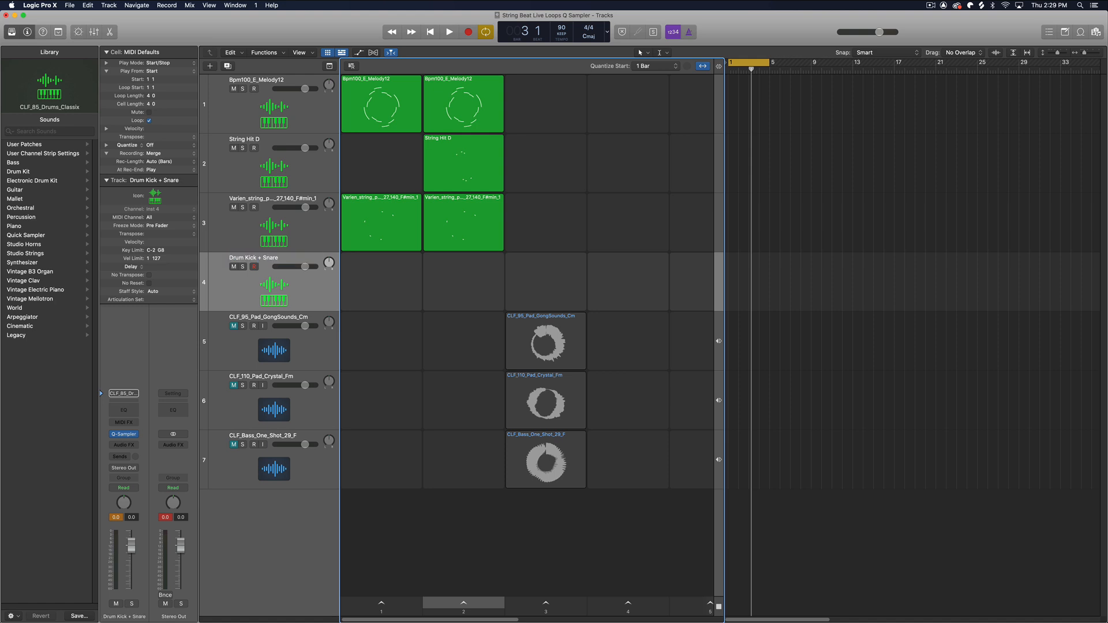
{"action": "left_click", "coordinate": [227, 66]}
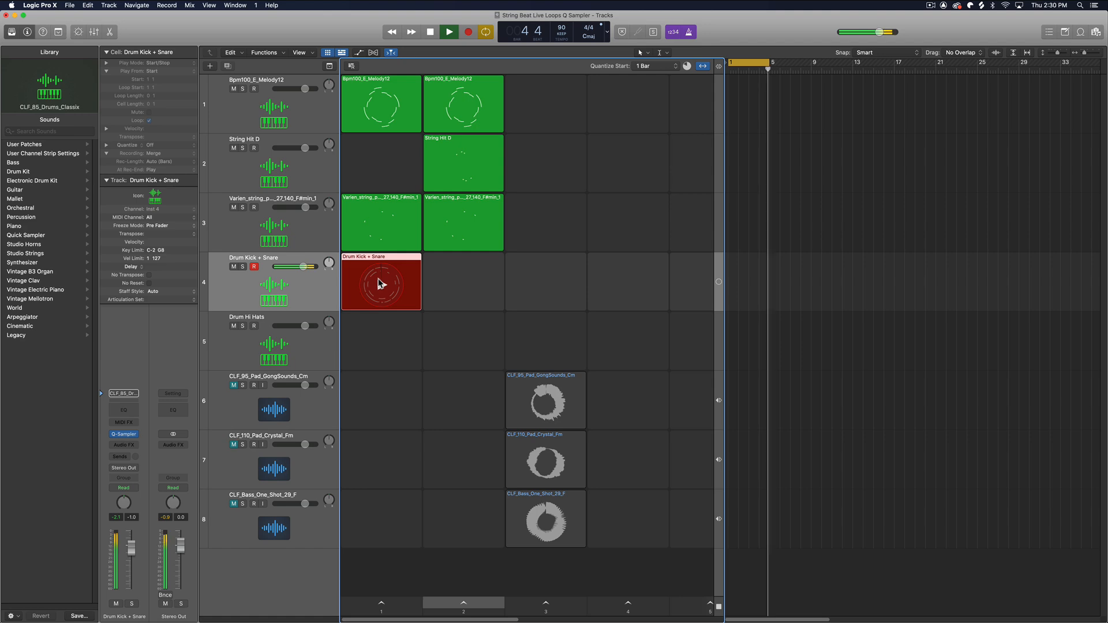
Record a four-bar kick and snare pattern into the Drum Kick + Snare cell in scene 1, quantize it to 1/16 Triplet and review its notes
{"action": "left_click", "coordinate": [379, 283]}
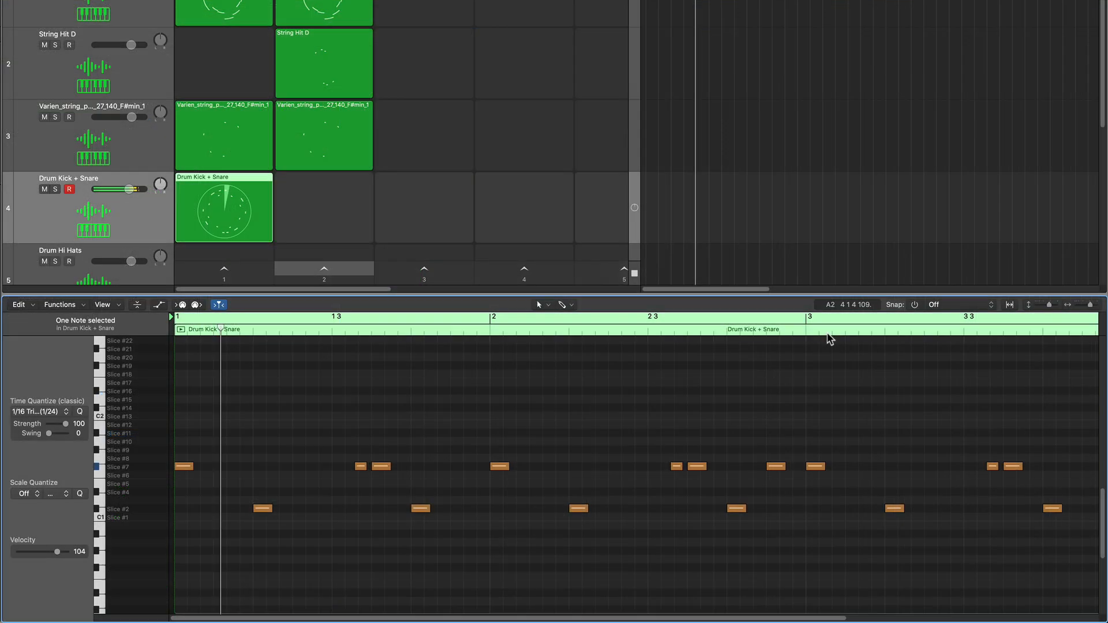
{"action": "left_click", "coordinate": [802, 388]}
{"action": "scroll", "coordinate": [801, 385], "scroll_direction": "right", "scroll_amount": 10}
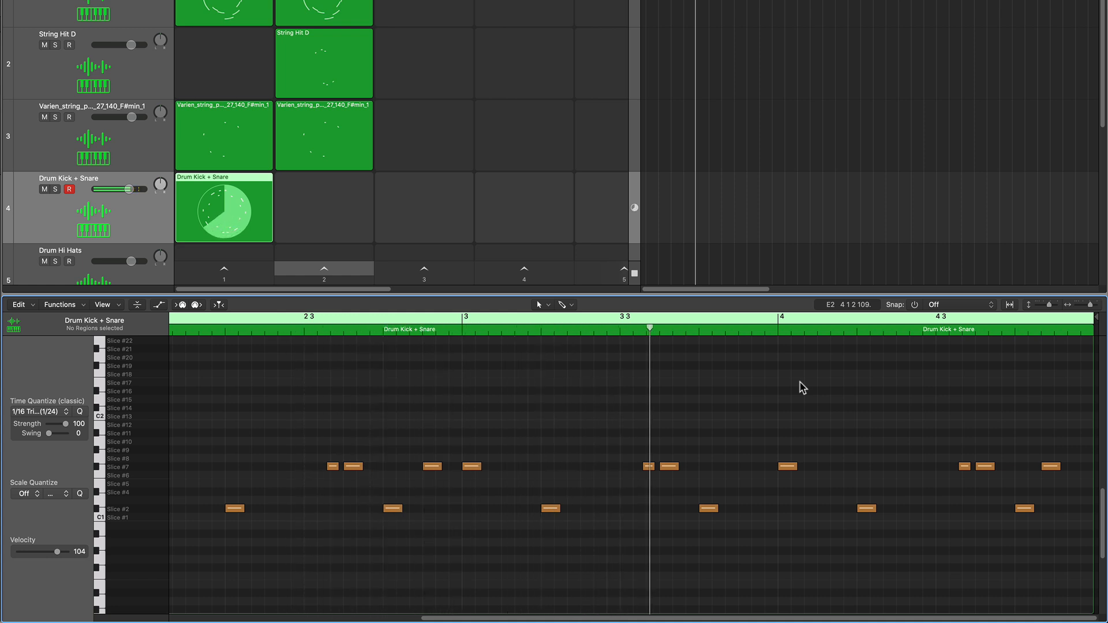
{"action": "key", "text": "super+Left"}
{"action": "key", "text": "super+Left"}
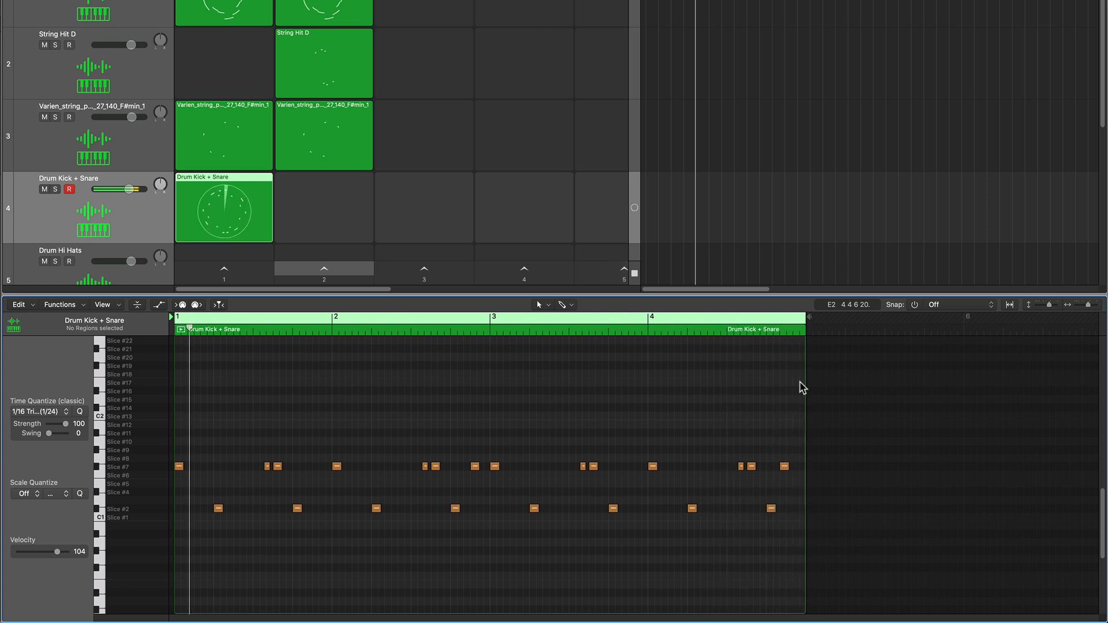
{"action": "key", "text": "e"}
Move the Drum Kick + Snare cell to scene 2 and copy all of scene 2's cells into scene 3
{"action": "mouse_move", "coordinate": [239, 216]}
{"action": "left_click_drag", "start_coordinate": [261, 191], "coordinate": [302, 190]}
{"action": "left_click_drag", "start_coordinate": [430, 8], "coordinate": [415, 185]}
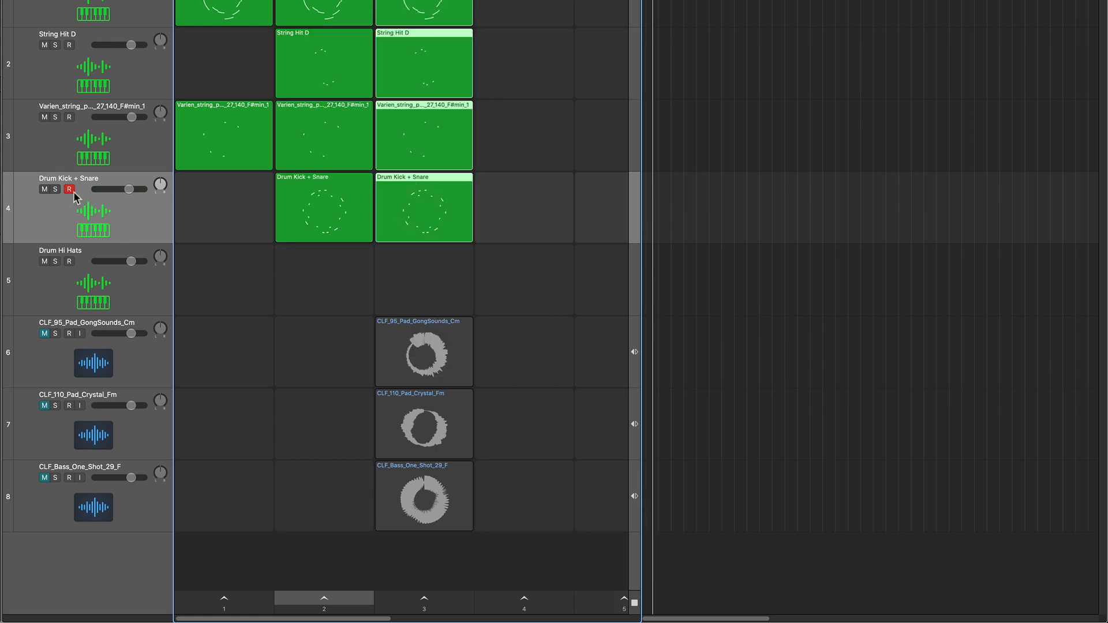
Create a 24-step 16T pattern cell for Drum Hi Hats in scene 2, with Slice #5 on steps 1, 7, 13 and 19
{"action": "left_click", "coordinate": [71, 262]}
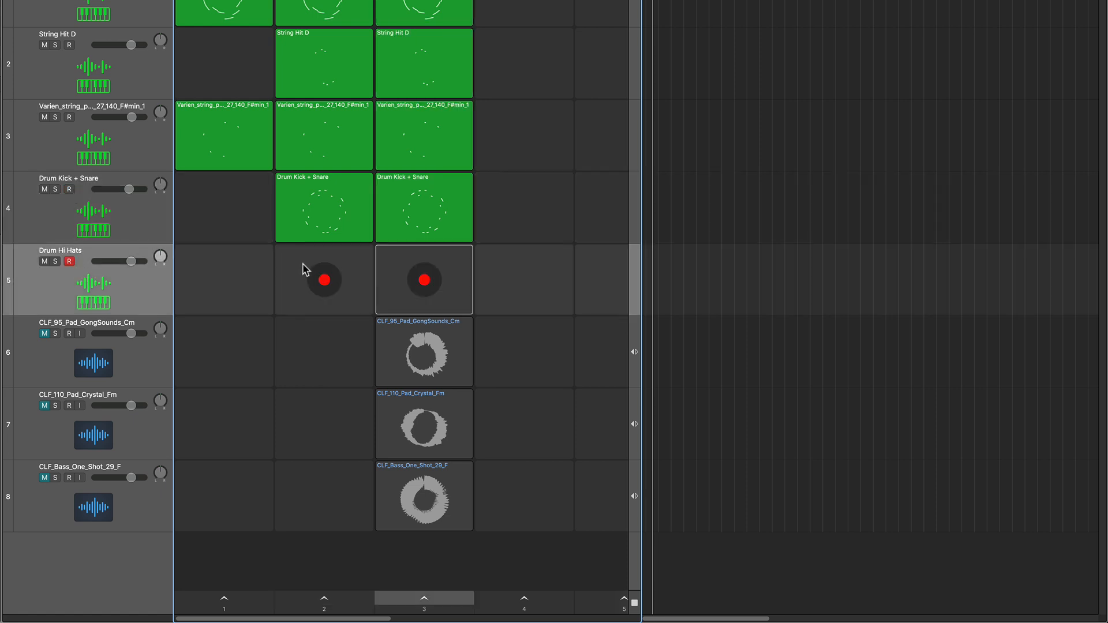
{"action": "mouse_move", "coordinate": [345, 202]}
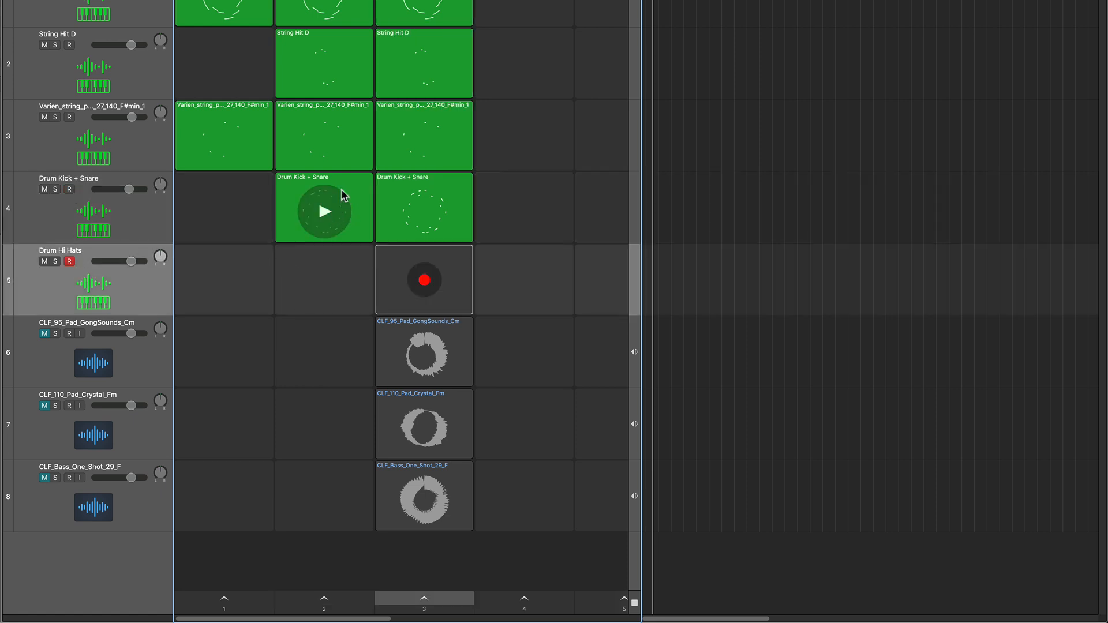
{"action": "right_click", "coordinate": [350, 257]}
{"action": "left_click", "coordinate": [381, 262]}
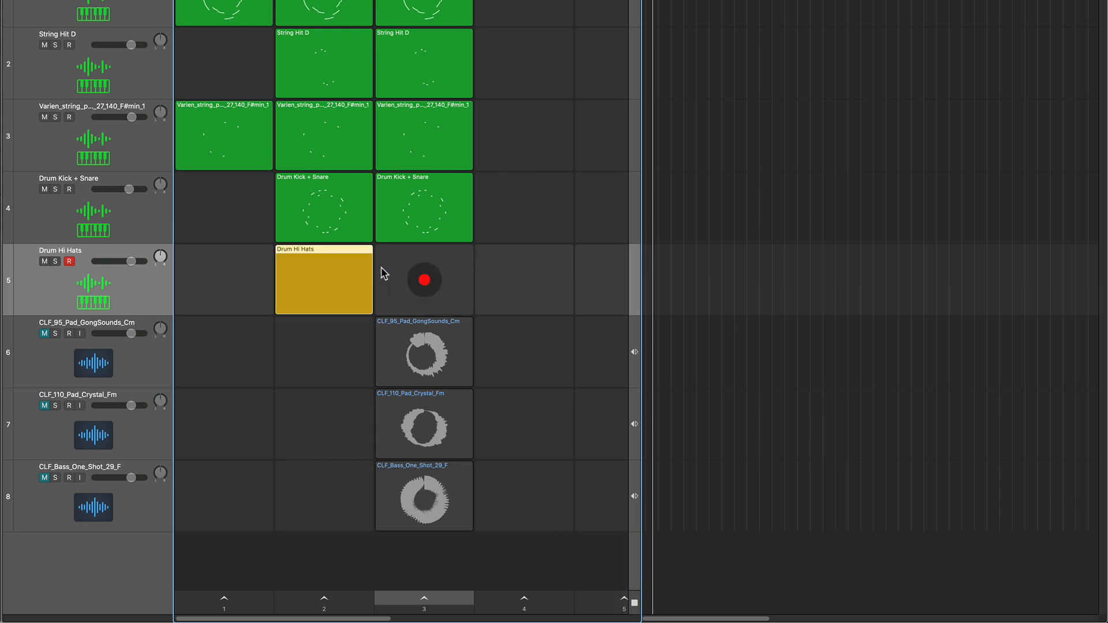
{"action": "double_click", "coordinate": [358, 263]}
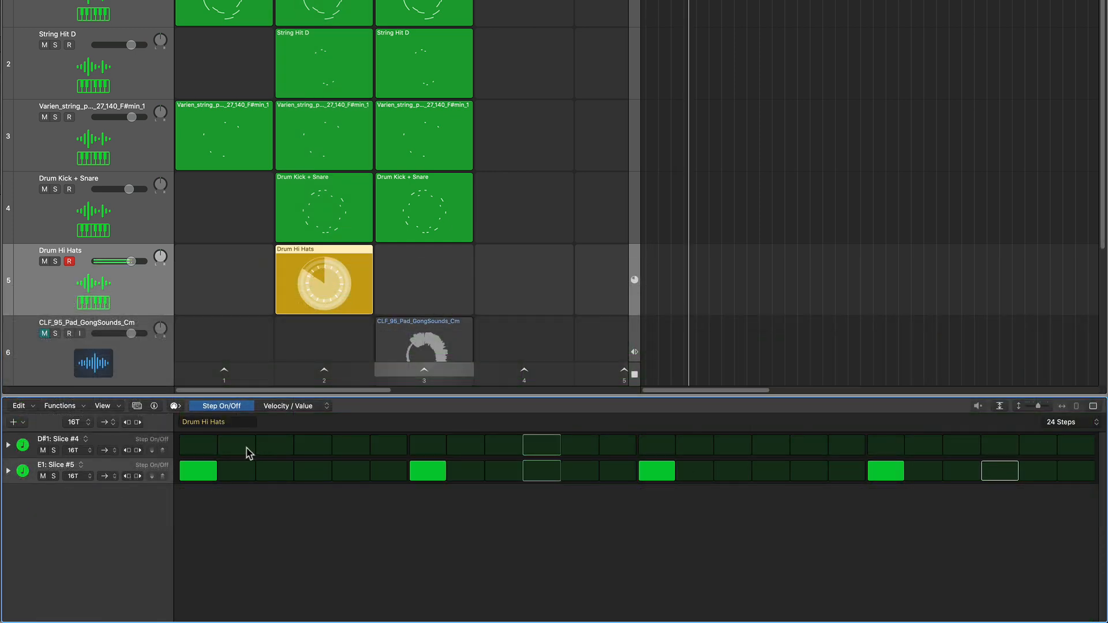
Add Slice #4 hits on steps 3, 4, 9, 10, 15 and 16 of the Drum Hi Hats pattern, and try an extra Slice #5 hit
{"action": "left_click_drag", "start_coordinate": [248, 446], "coordinate": [275, 446]}
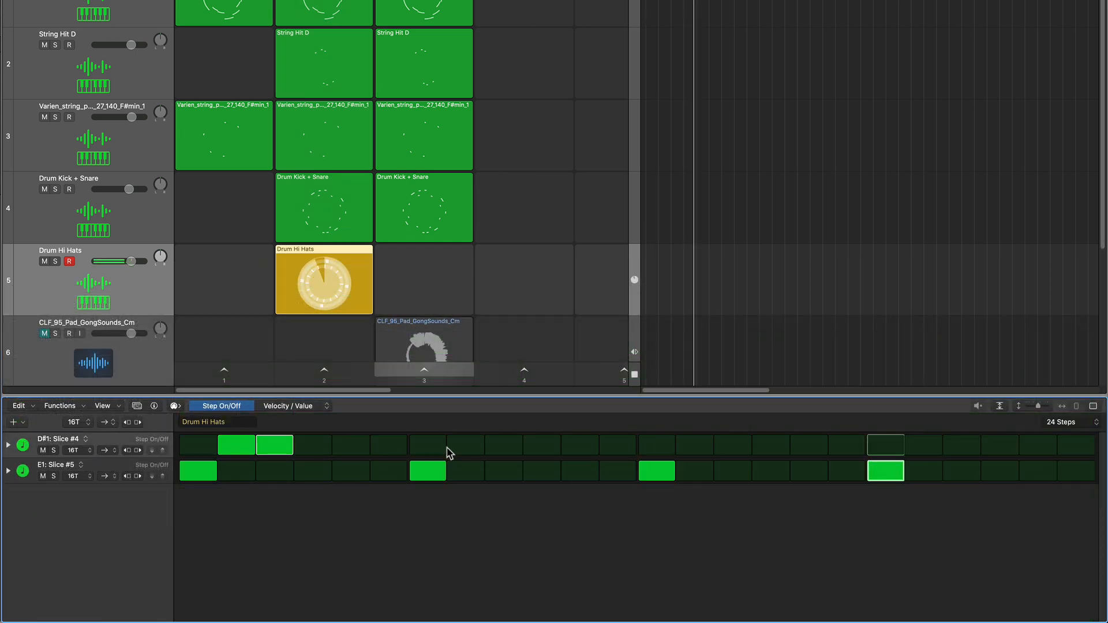
{"action": "left_click", "coordinate": [465, 445]}
{"action": "left_click", "coordinate": [503, 445]}
{"action": "left_click", "coordinate": [238, 445]}
{"action": "left_click", "coordinate": [305, 449]}
{"action": "left_click", "coordinate": [465, 449]}
{"action": "left_click", "coordinate": [543, 449]}
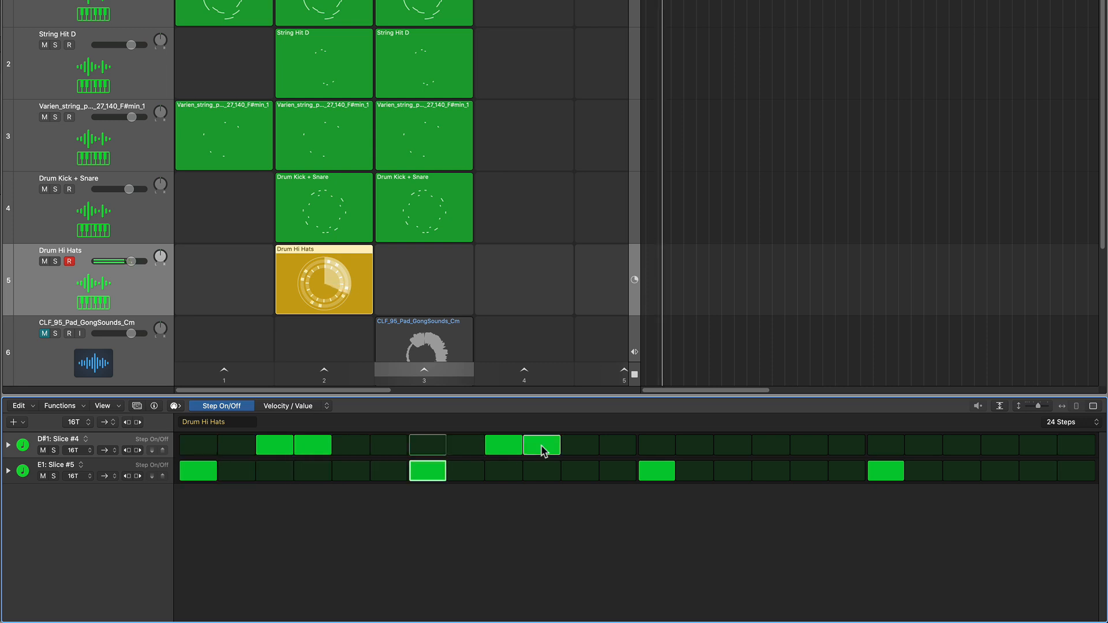
{"action": "left_click", "coordinate": [734, 446]}
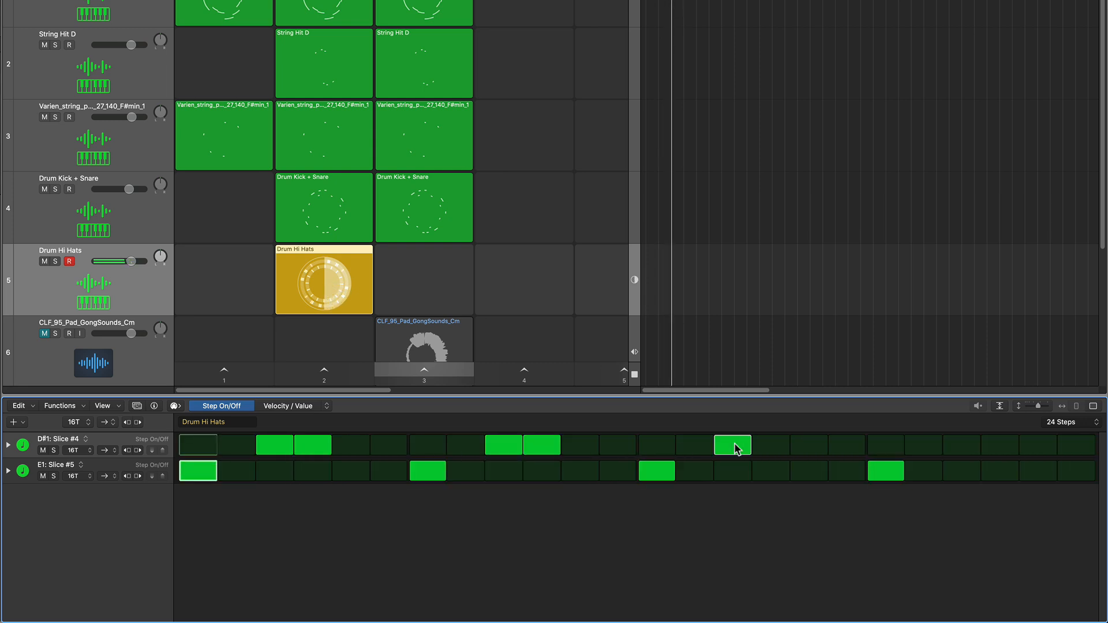
{"action": "left_click", "coordinate": [772, 449]}
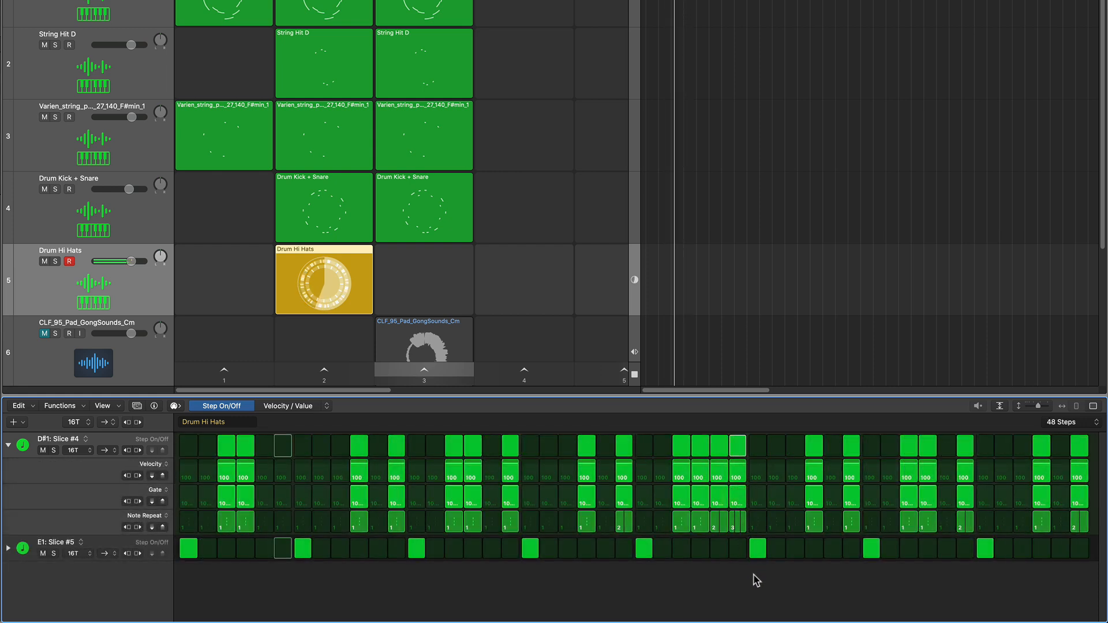
{"action": "left_click", "coordinate": [776, 549]}
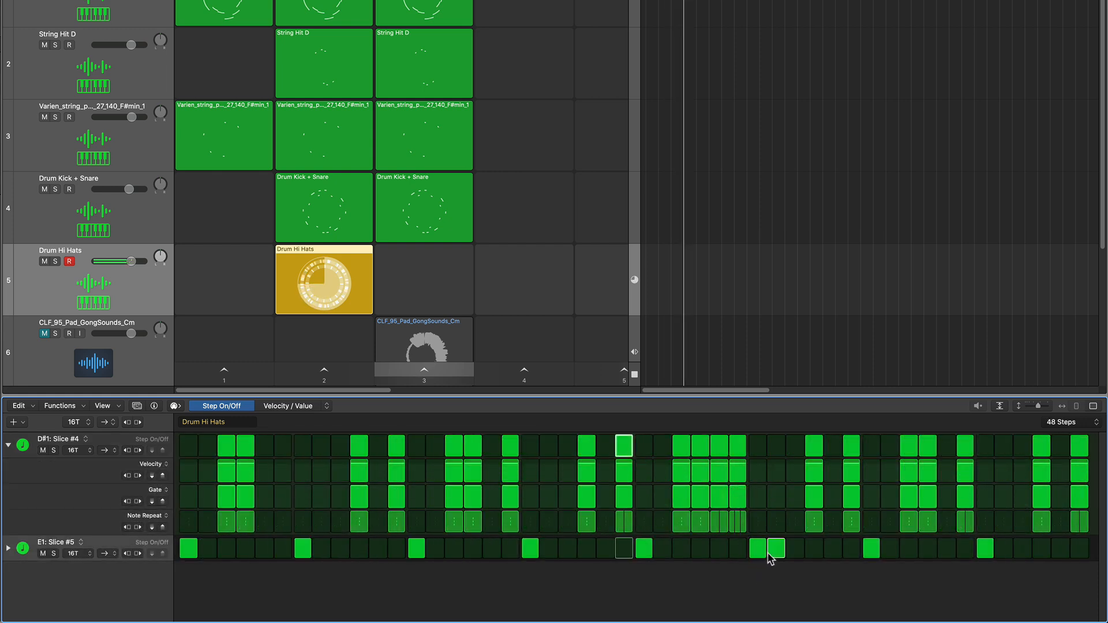
{"action": "left_click", "coordinate": [776, 551]}
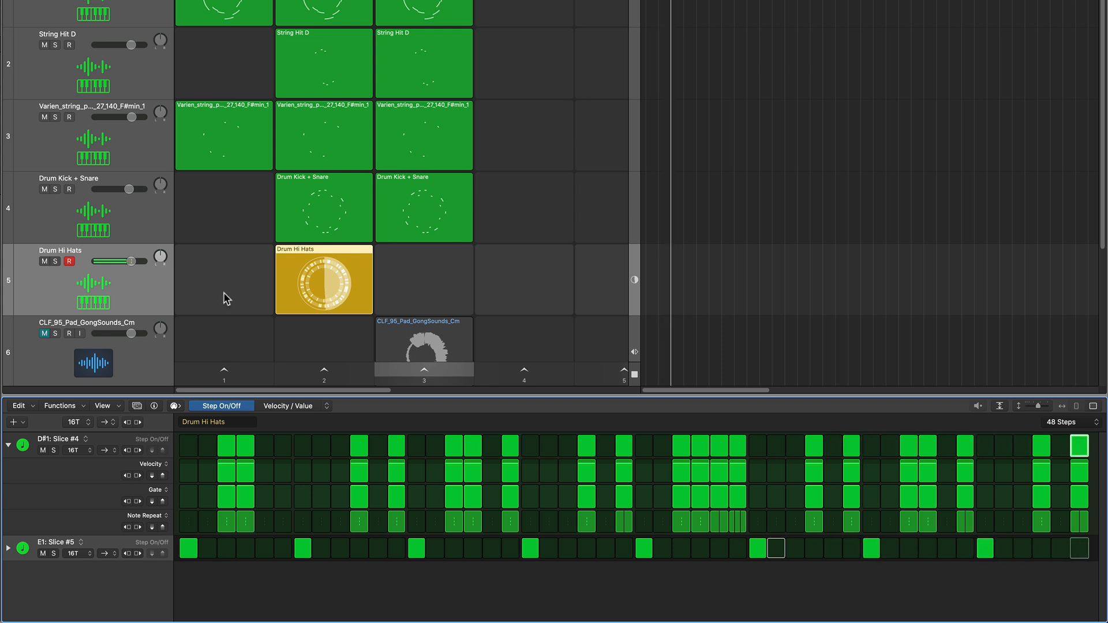
Solo the Drum Kick + Snare and Drum Hi Hats tracks and lower the Drum Hi Hats volume to -3.7 dB
{"action": "left_click", "coordinate": [54, 189]}
{"action": "left_click", "coordinate": [55, 261]}
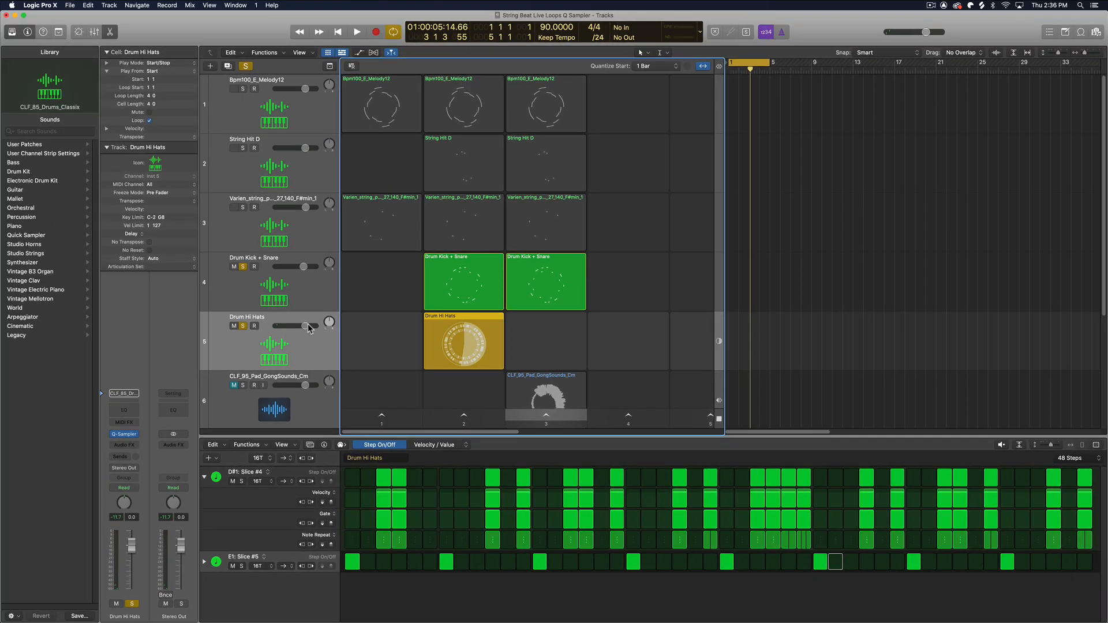
{"action": "left_click_drag", "start_coordinate": [310, 327], "coordinate": [303, 328]}
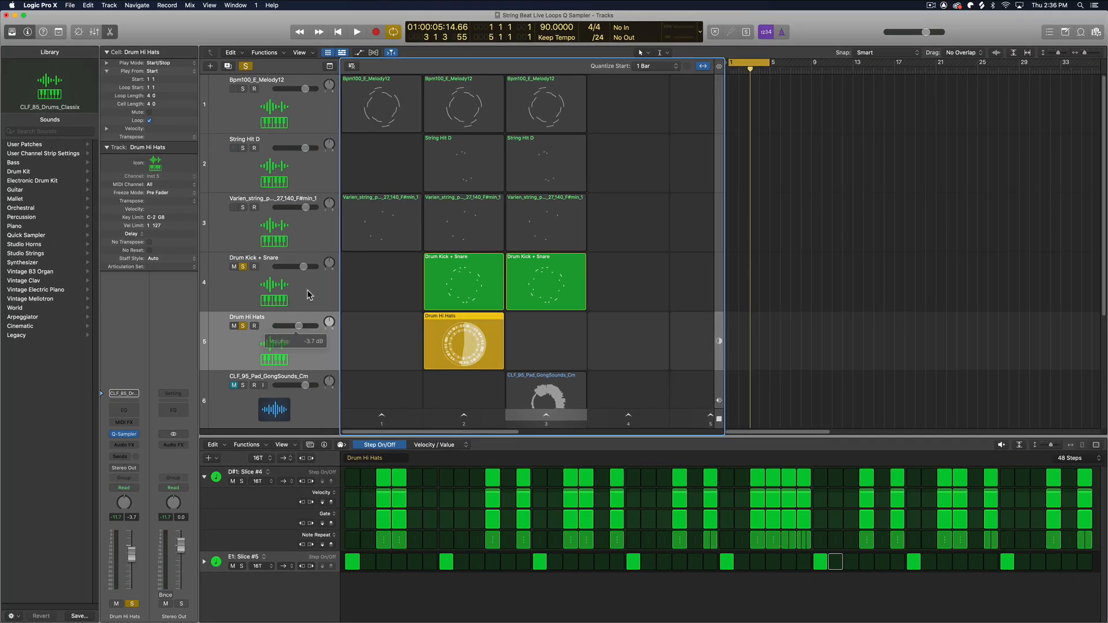
Play scene 2 to hear the hi-hats with the strings and drums, and hide the pattern editor
{"action": "left_click", "coordinate": [487, 417]}
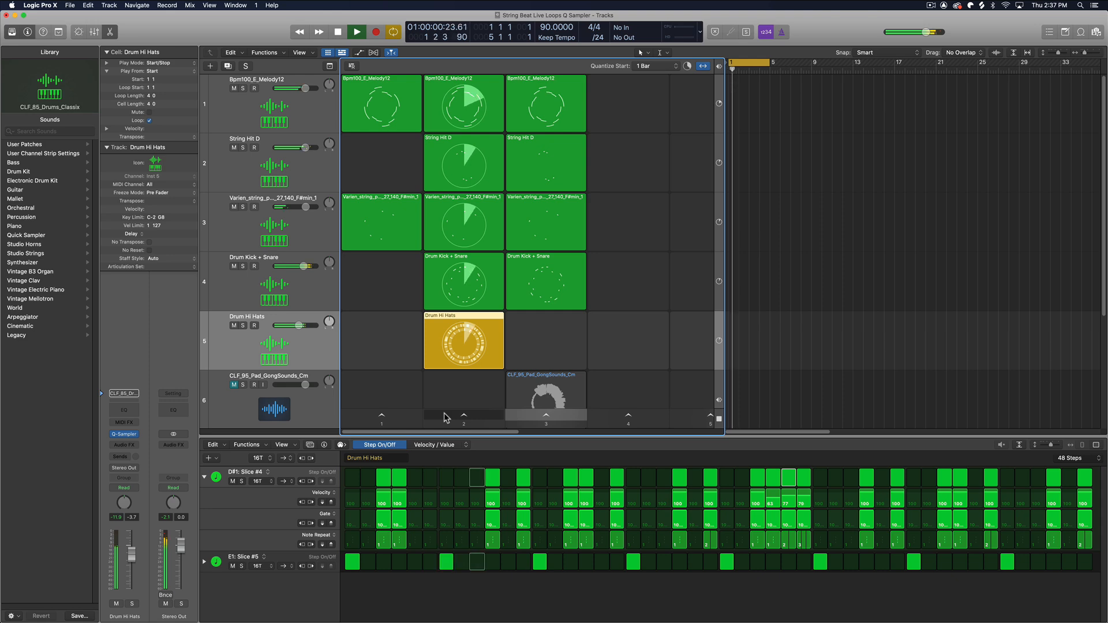
{"action": "key", "text": "p"}
{"action": "key", "text": "p"}
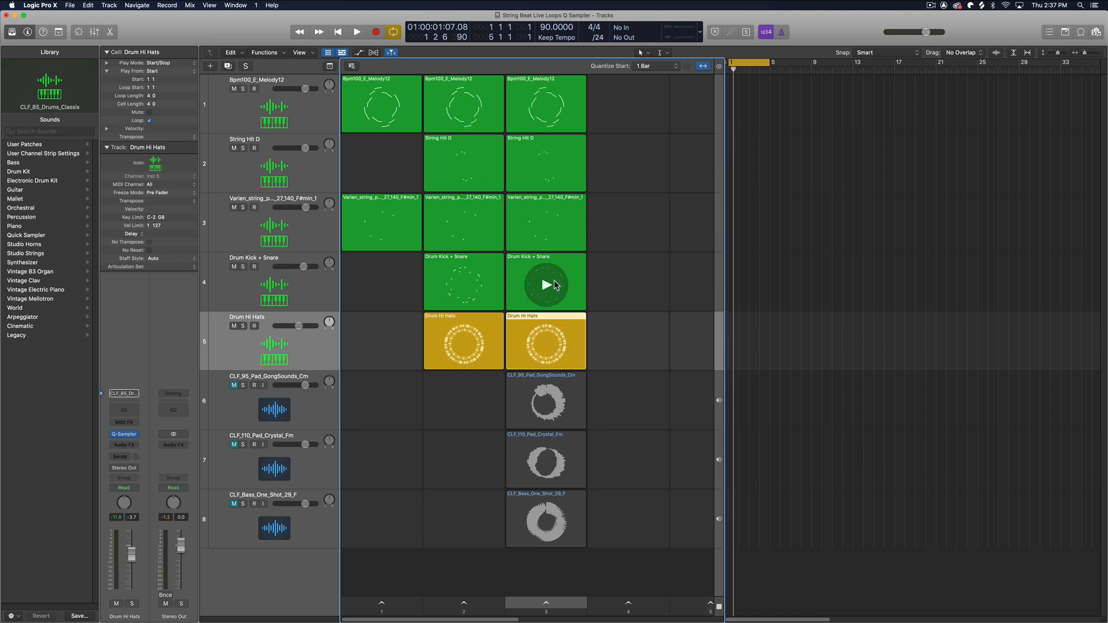
Delete the Varien string cells from scenes 2 and 3, keeping only the one in scene 1
{"action": "left_click", "coordinate": [574, 202]}
{"action": "left_click_drag", "start_coordinate": [575, 202], "coordinate": [495, 205]}
{"action": "key", "text": "Delete"}
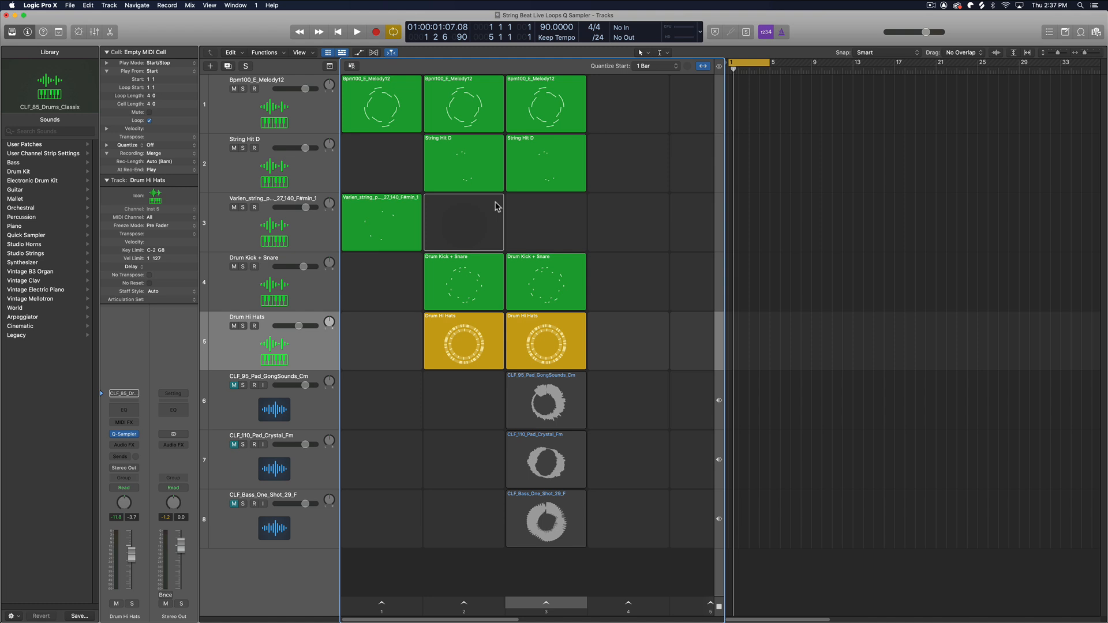
Unmute the CLF_Bass_One_Shot_29_F track, audition its cell in scene 3 and stop playback
{"action": "mouse_move", "coordinate": [405, 231]}
{"action": "mouse_move", "coordinate": [574, 263]}
{"action": "mouse_move", "coordinate": [568, 393]}
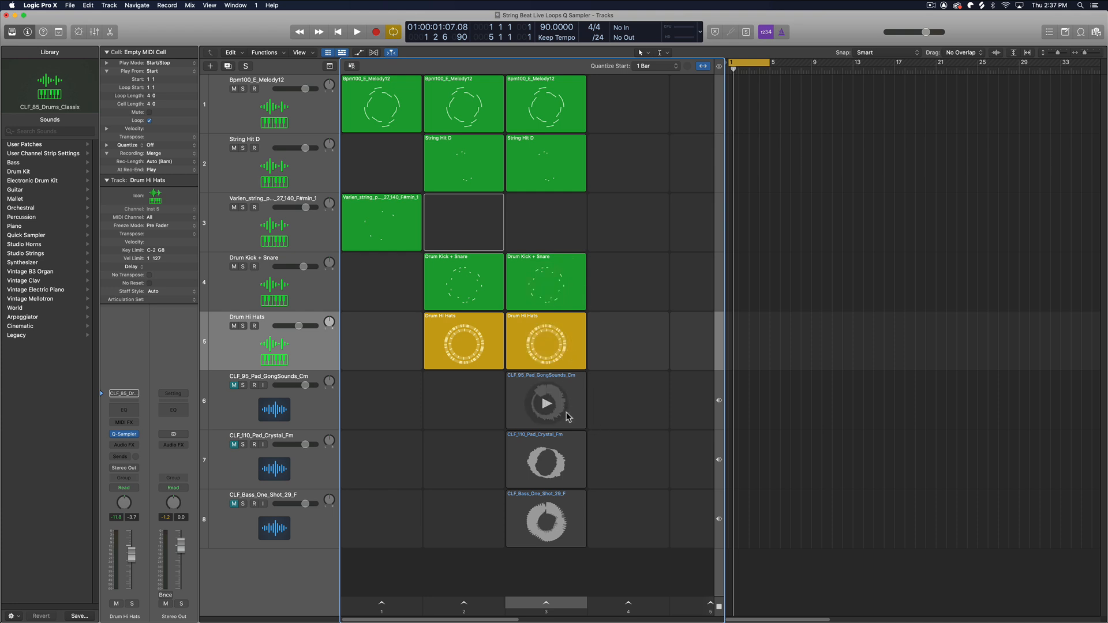
{"action": "left_click", "coordinate": [236, 504]}
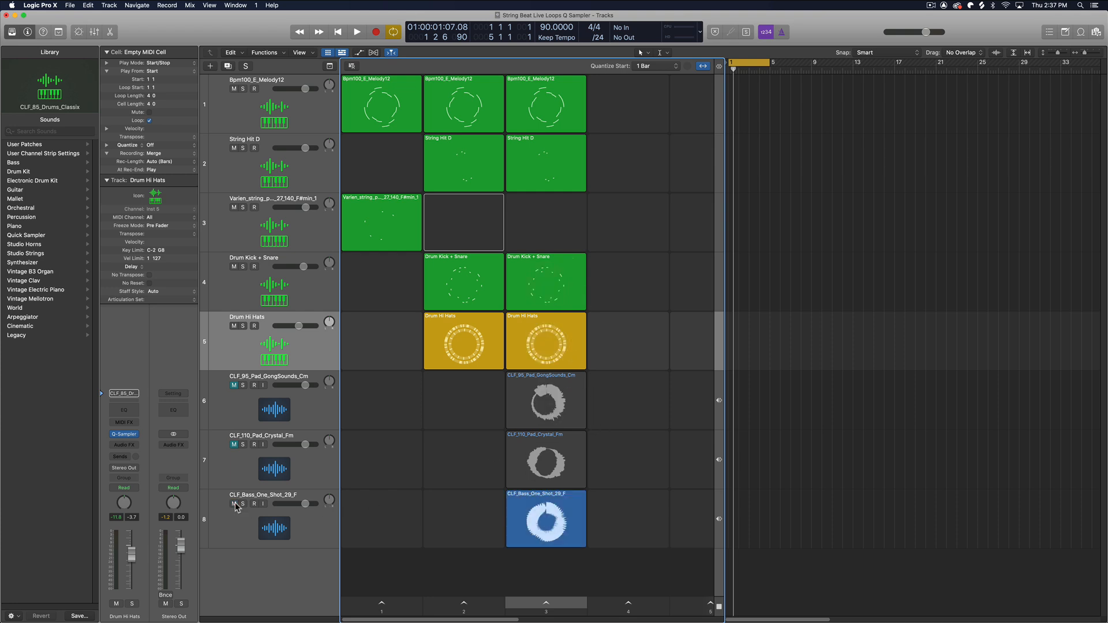
{"action": "left_click", "coordinate": [546, 522]}
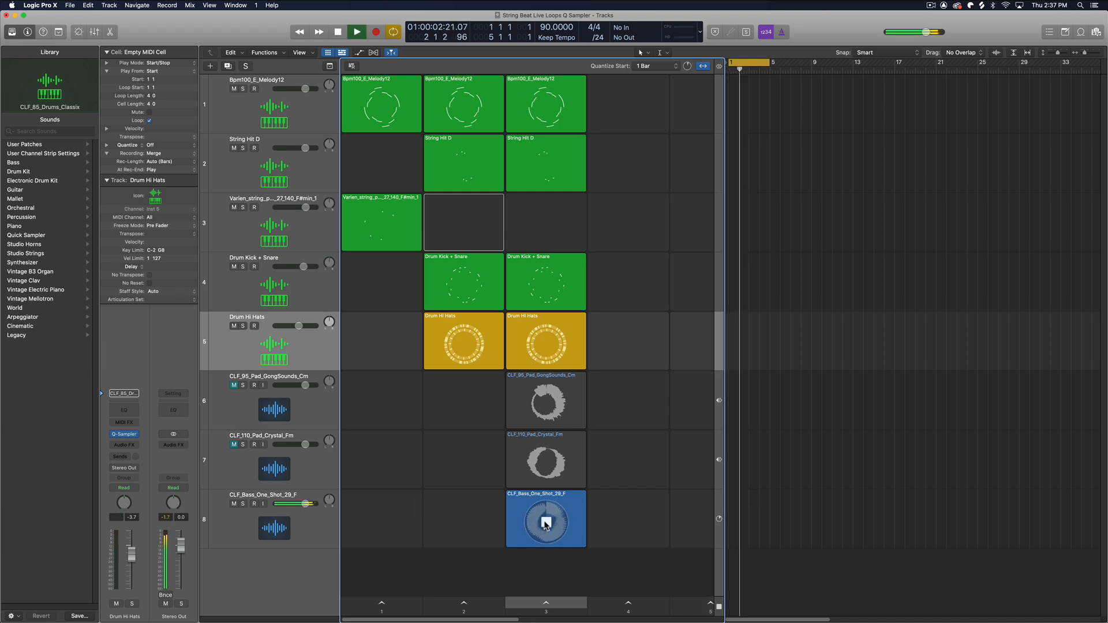
{"action": "left_click", "coordinate": [545, 523]}
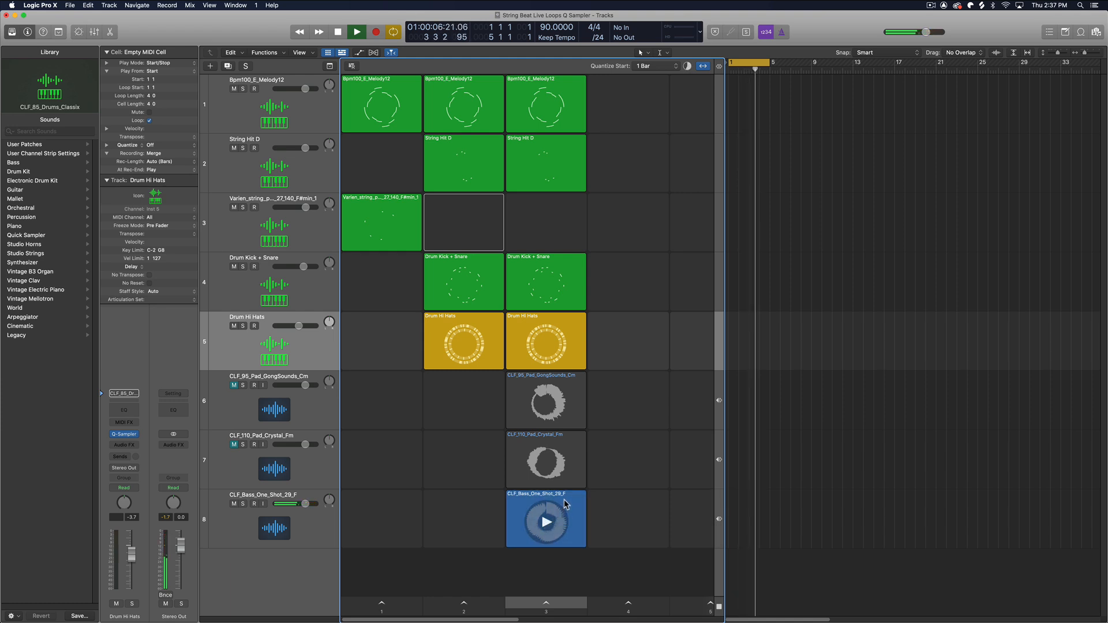
{"action": "key", "text": "space"}
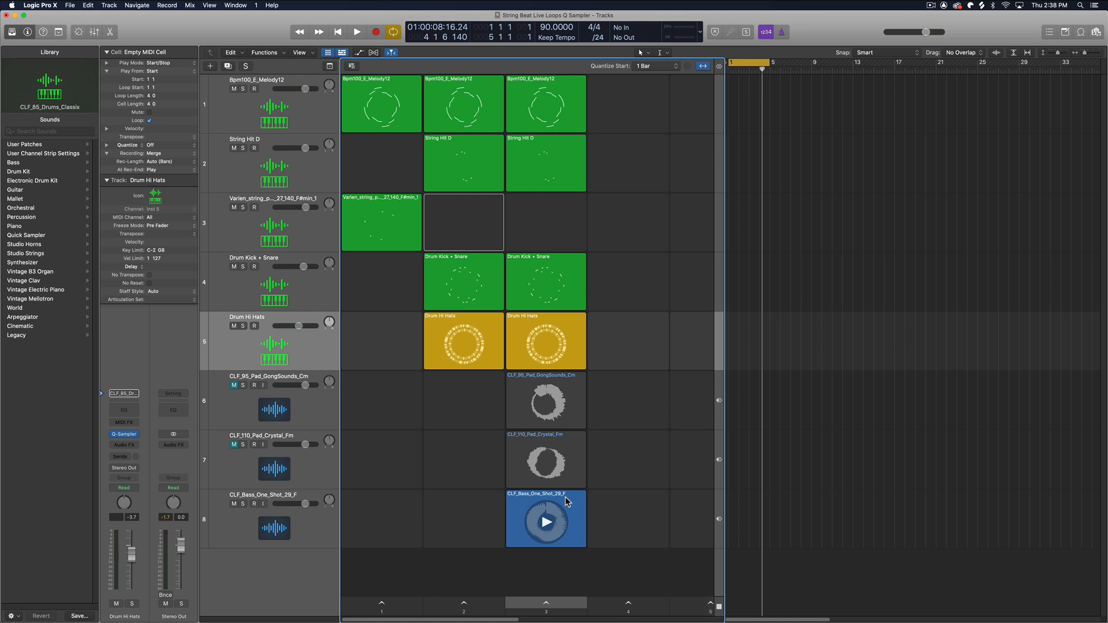
Create a Quick Sampler (Optimized) track from the bass one-shot cell and set it to Slice mode with Gate enabled
{"action": "left_click_drag", "start_coordinate": [344, 559], "coordinate": [341, 563]}
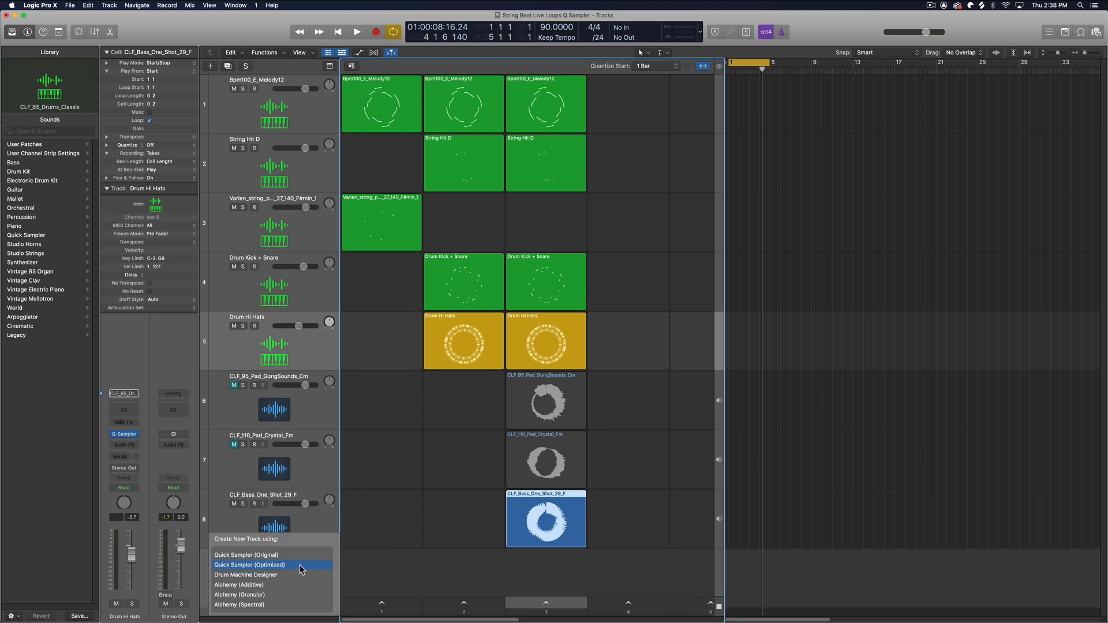
{"action": "left_click", "coordinate": [299, 566]}
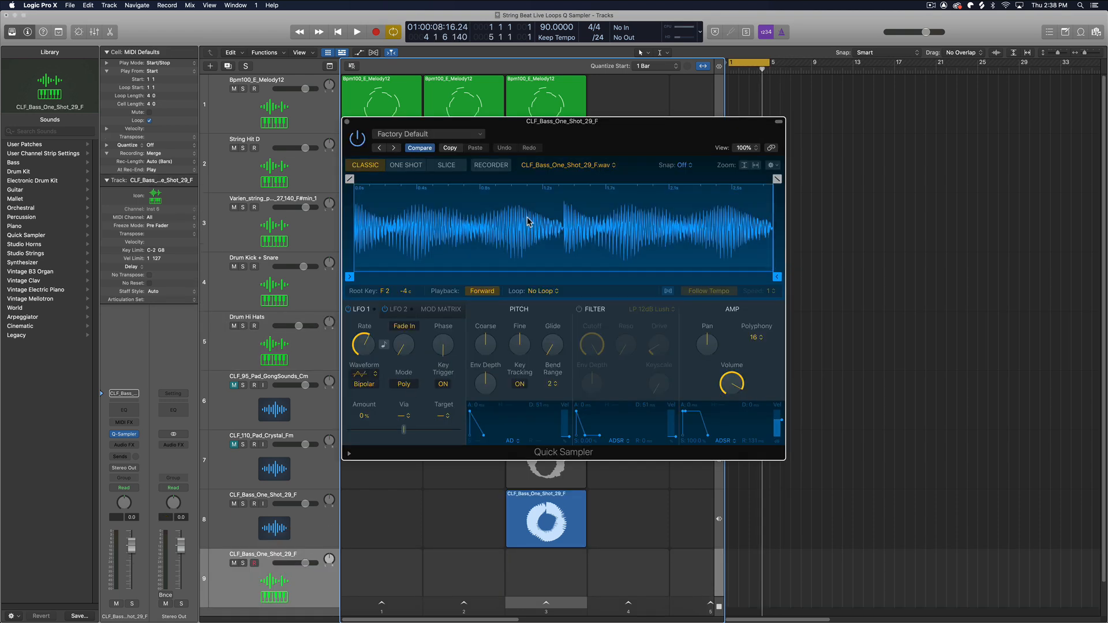
{"action": "left_click", "coordinate": [445, 166]}
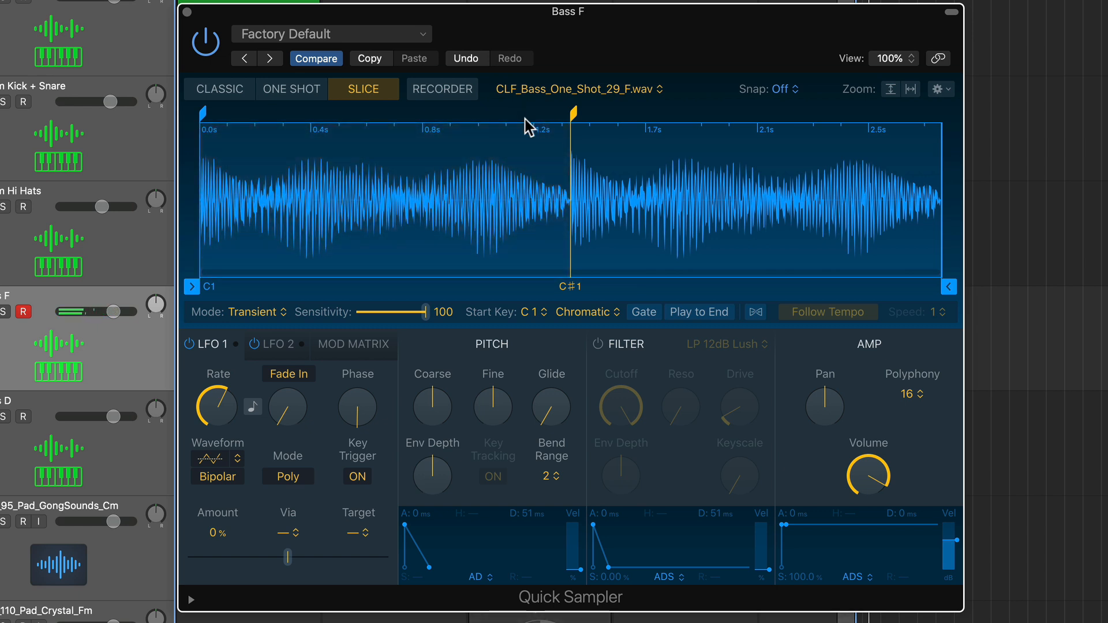
{"action": "left_click", "coordinate": [641, 312]}
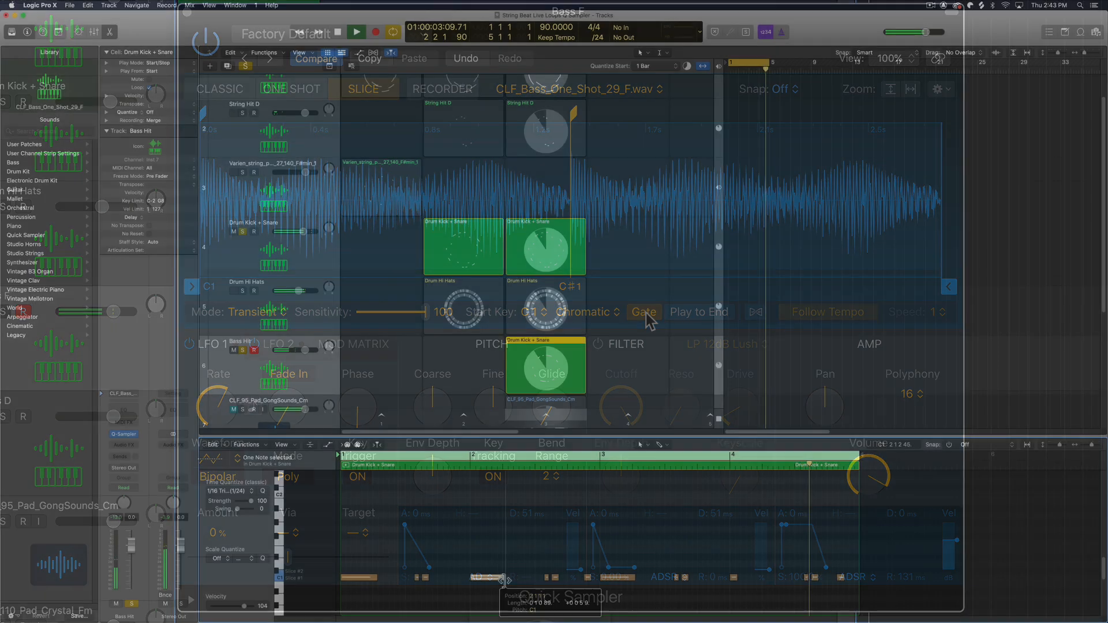
Adjust the Bass Hit note at the start of bar 2 to about half a beat long
{"action": "left_click_drag", "start_coordinate": [483, 581], "coordinate": [477, 581]}
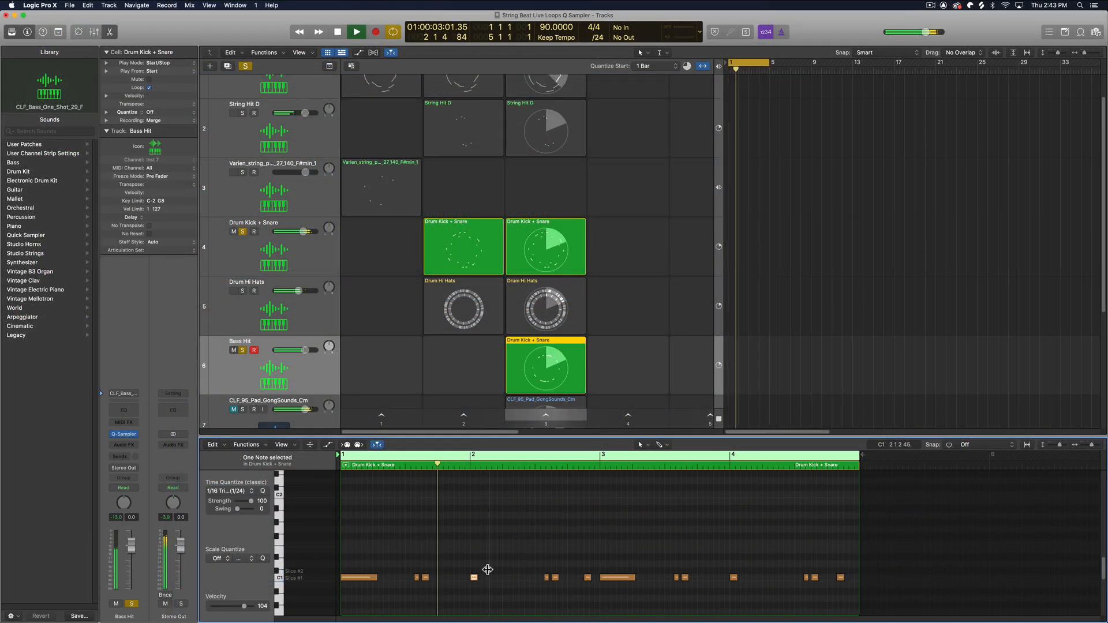
{"action": "left_click", "coordinate": [511, 546]}
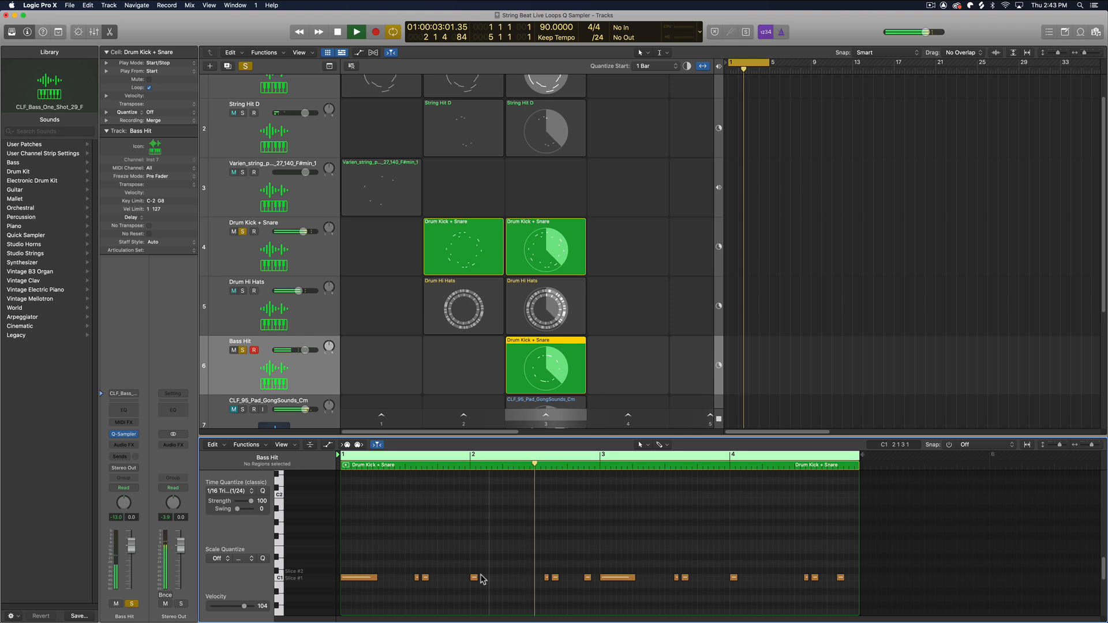
{"action": "left_click_drag", "start_coordinate": [479, 577], "coordinate": [488, 577]}
{"action": "left_click", "coordinate": [600, 524]}
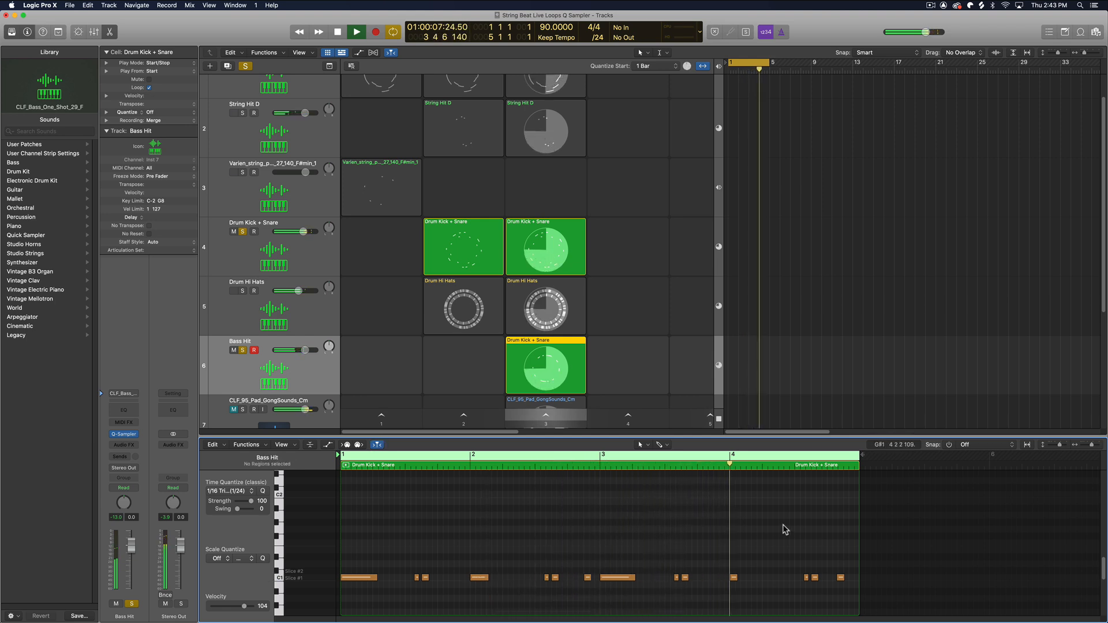
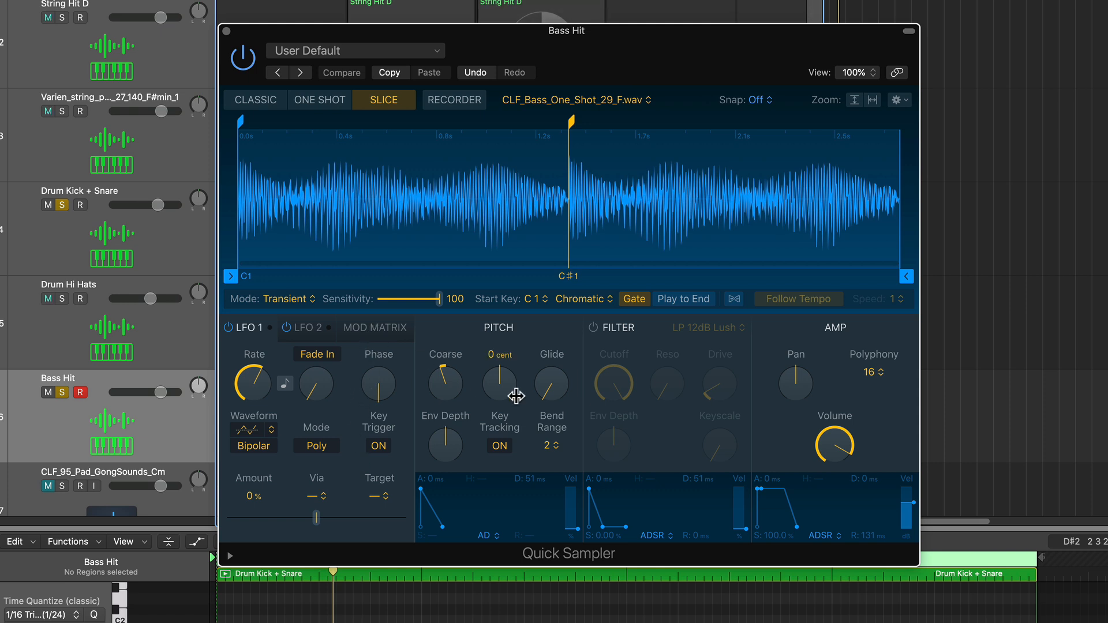
Set the pitch Bend Range to 12 in the Bass Hit Quick Sampler and close its window
{"action": "left_click", "coordinate": [555, 445]}
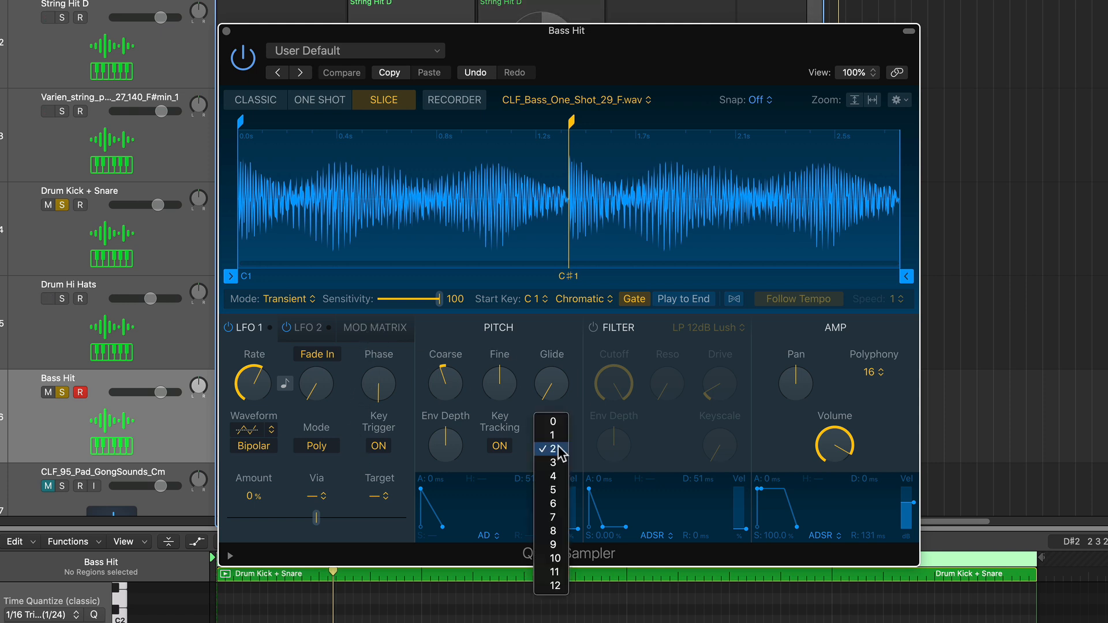
{"action": "left_click", "coordinate": [554, 585]}
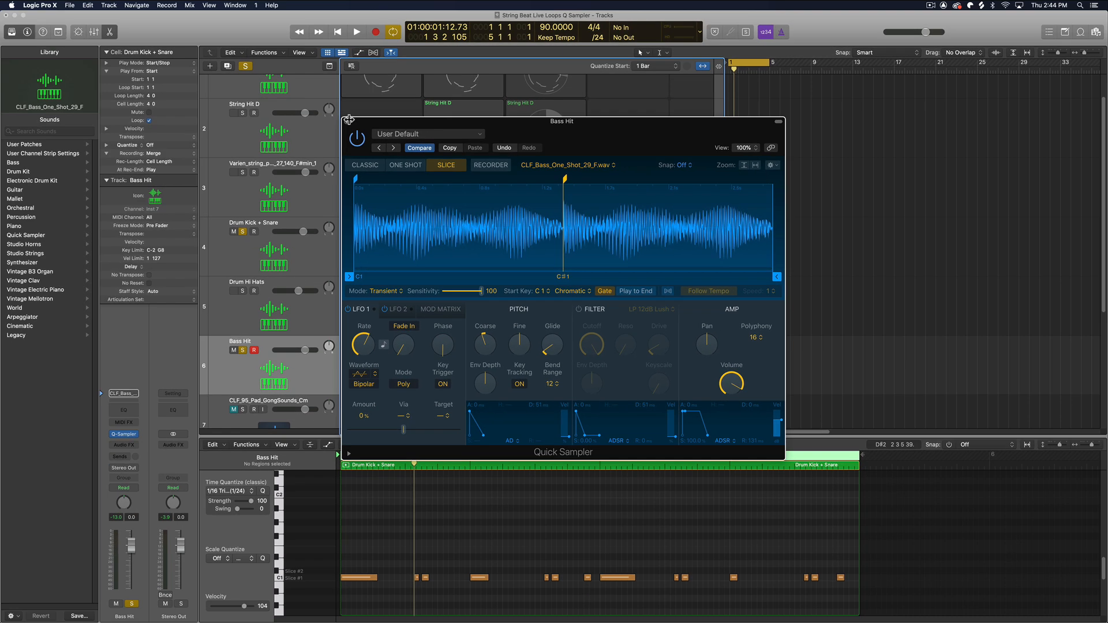
{"action": "left_click", "coordinate": [227, 32]}
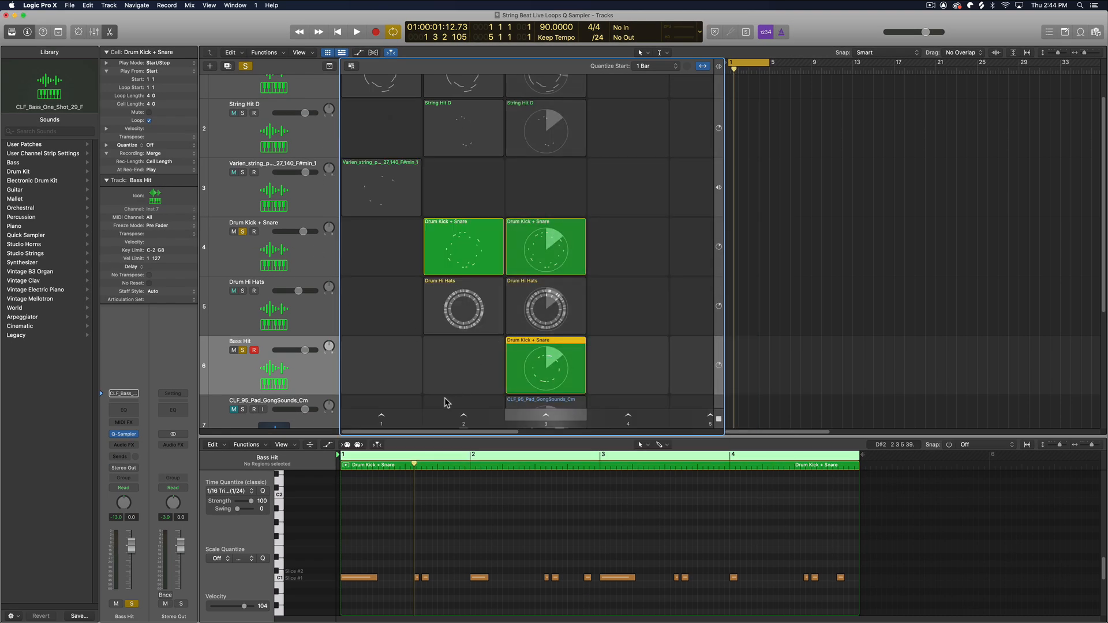
Play scene 3 with the Bass Hit part and record pitch bends into the Bass Hit cell
{"action": "key", "text": "space"}
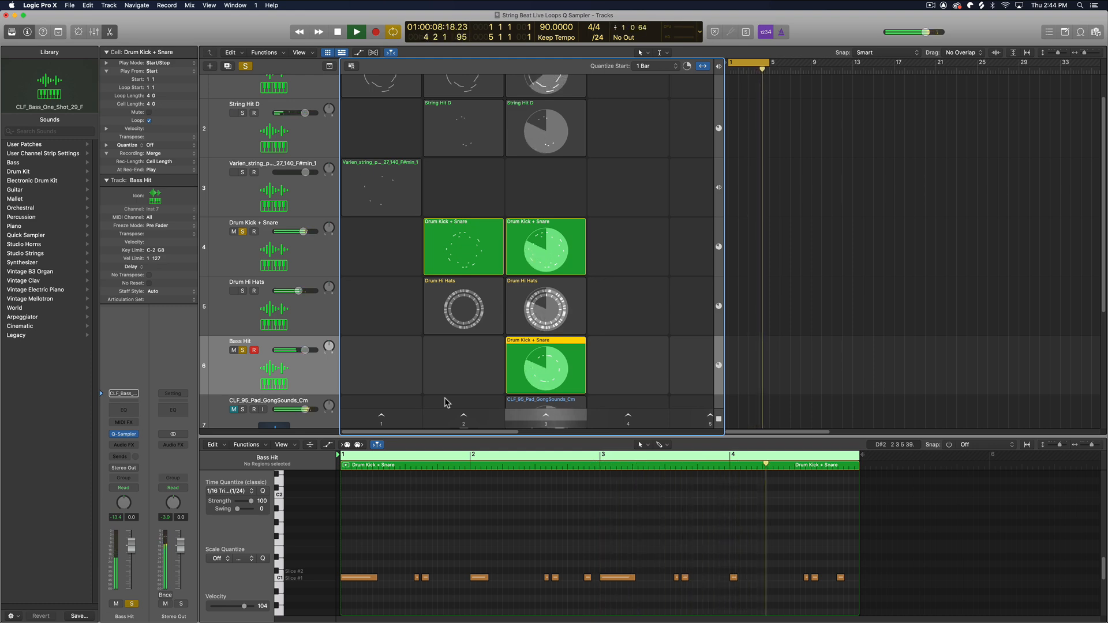
{"action": "right_click", "coordinate": [578, 345]}
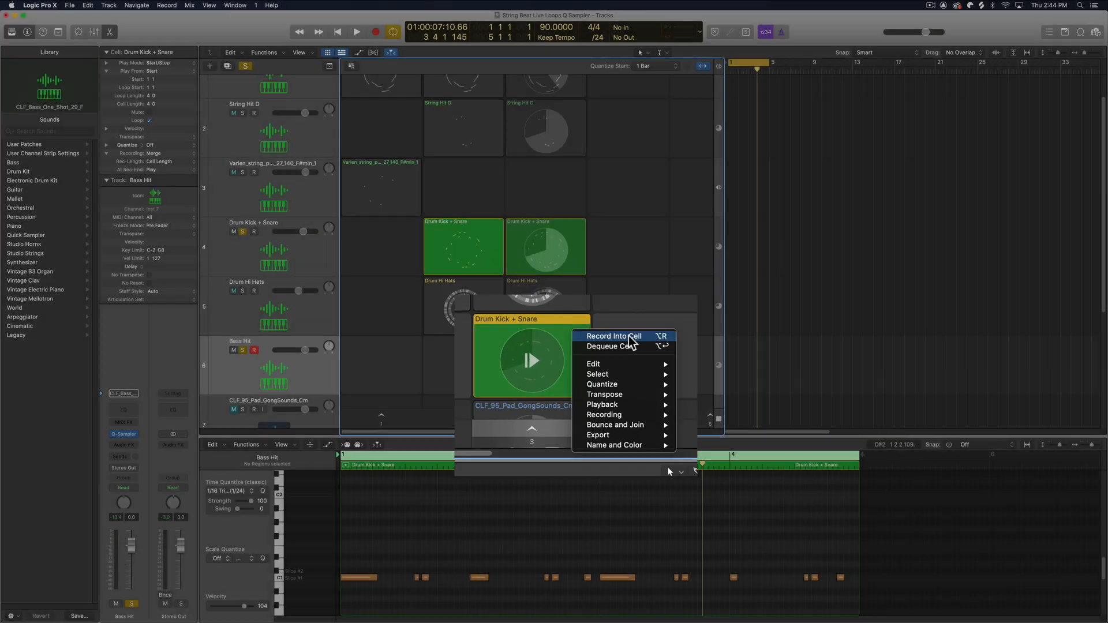
{"action": "left_click", "coordinate": [614, 355]}
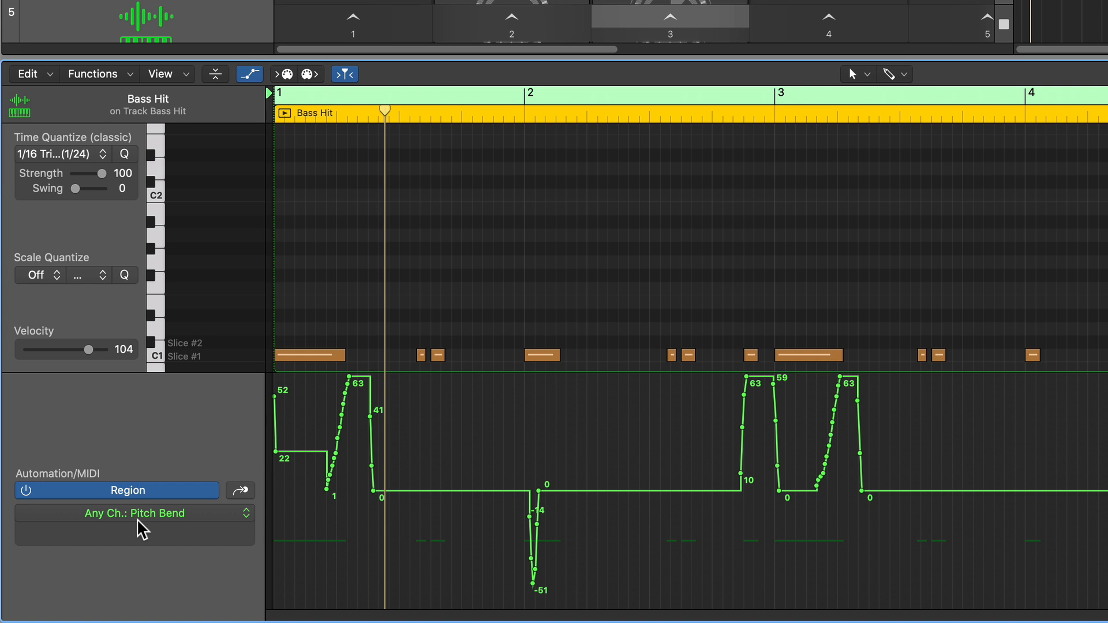
Reshape the opening Pitch Bend curve of the Bass Hit cell, removing the stray first point and making it rise from -64 to about 0
{"action": "left_click", "coordinate": [139, 520]}
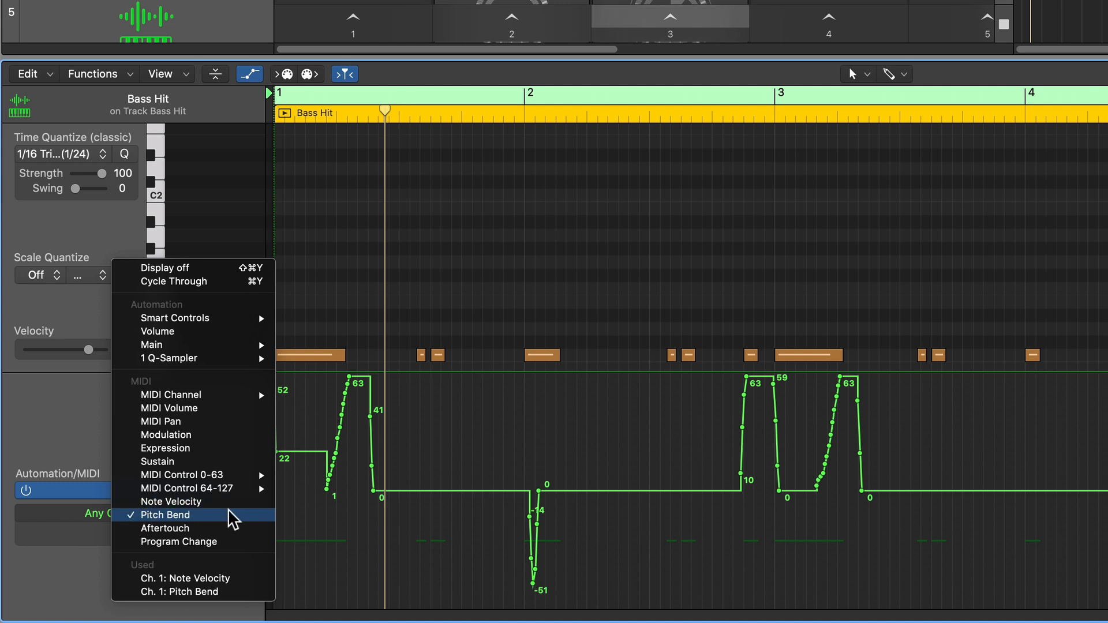
{"action": "left_click", "coordinate": [173, 515]}
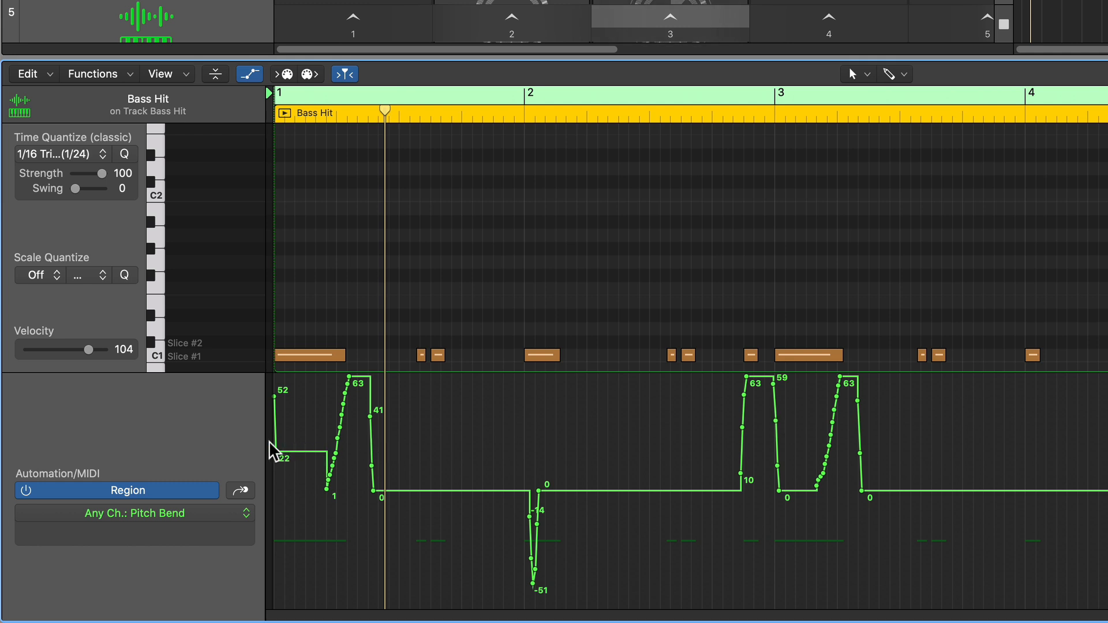
{"action": "left_click", "coordinate": [275, 398]}
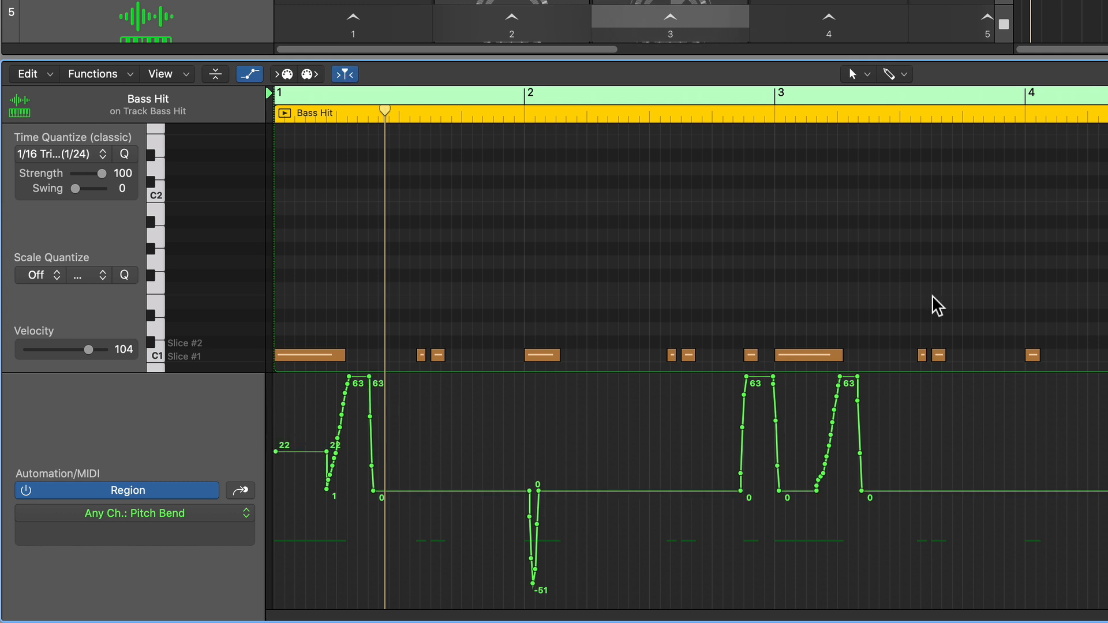
{"action": "left_click_drag", "start_coordinate": [276, 452], "coordinate": [283, 605]}
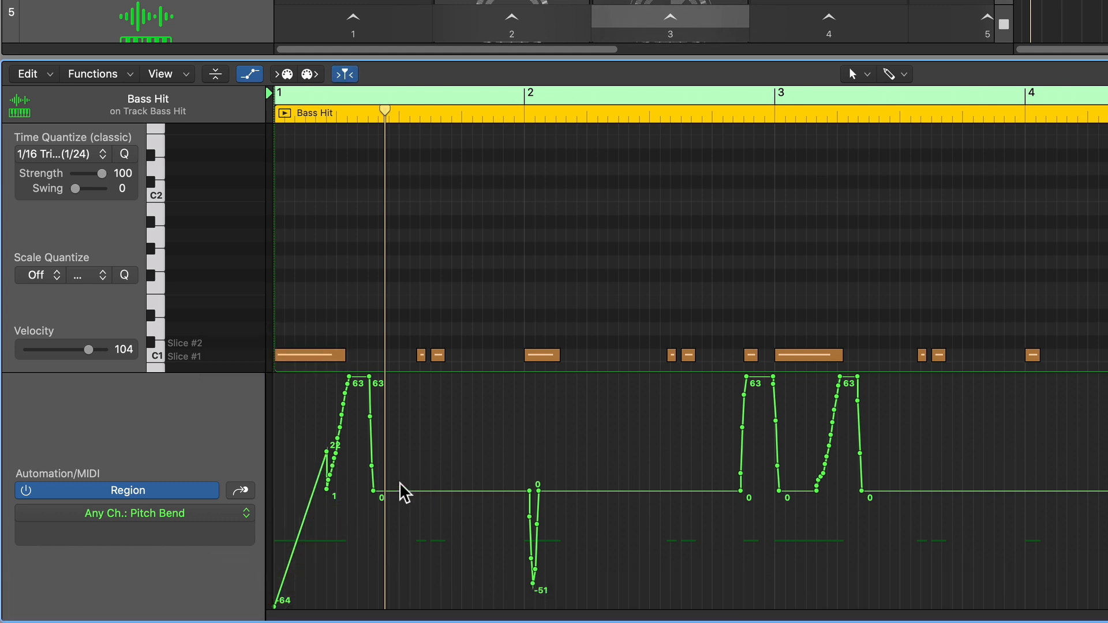
{"action": "left_click_drag", "start_coordinate": [326, 453], "coordinate": [327, 495]}
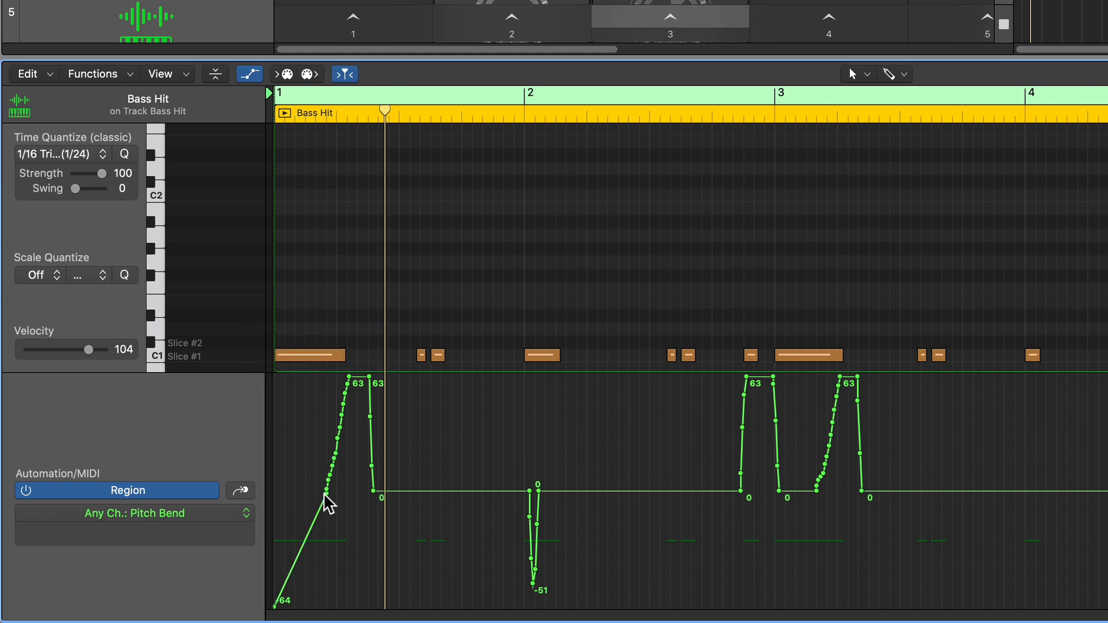
Raise the first Pitch Bend point of the Bass Hit cell to about 0 and audition the part
{"action": "left_click", "coordinate": [276, 605]}
{"action": "left_click_drag", "start_coordinate": [274, 605], "coordinate": [259, 493]}
{"action": "key", "text": "space"}
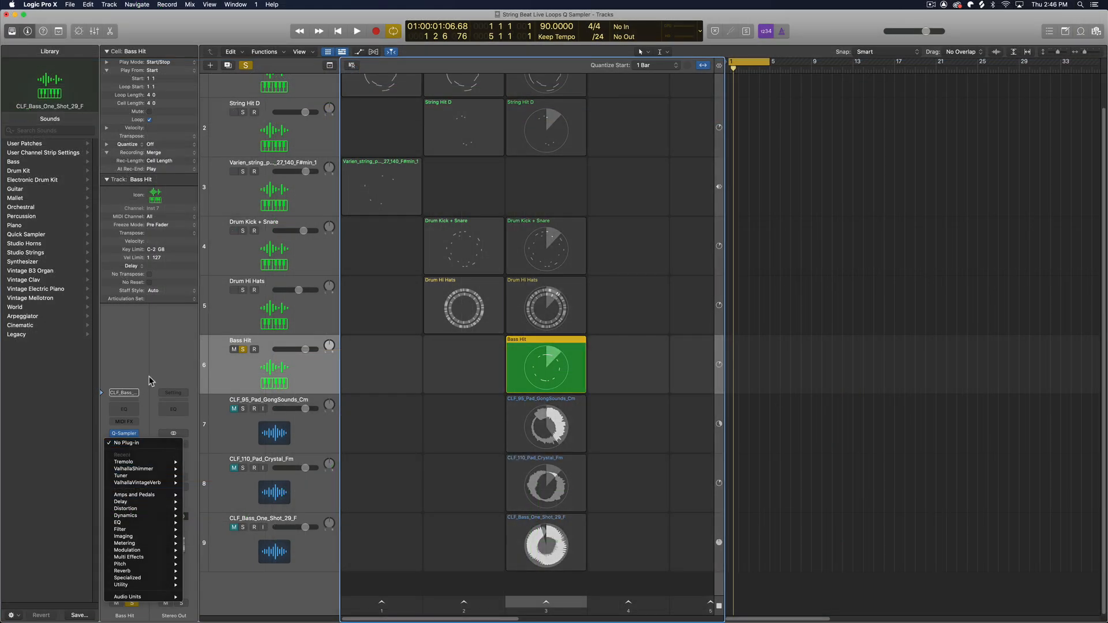
Insert the Soundtoys Decapitator plug-in as an audio effect on the Bass Hit channel
{"action": "left_click", "coordinate": [150, 380]}
{"action": "left_click", "coordinate": [133, 445]}
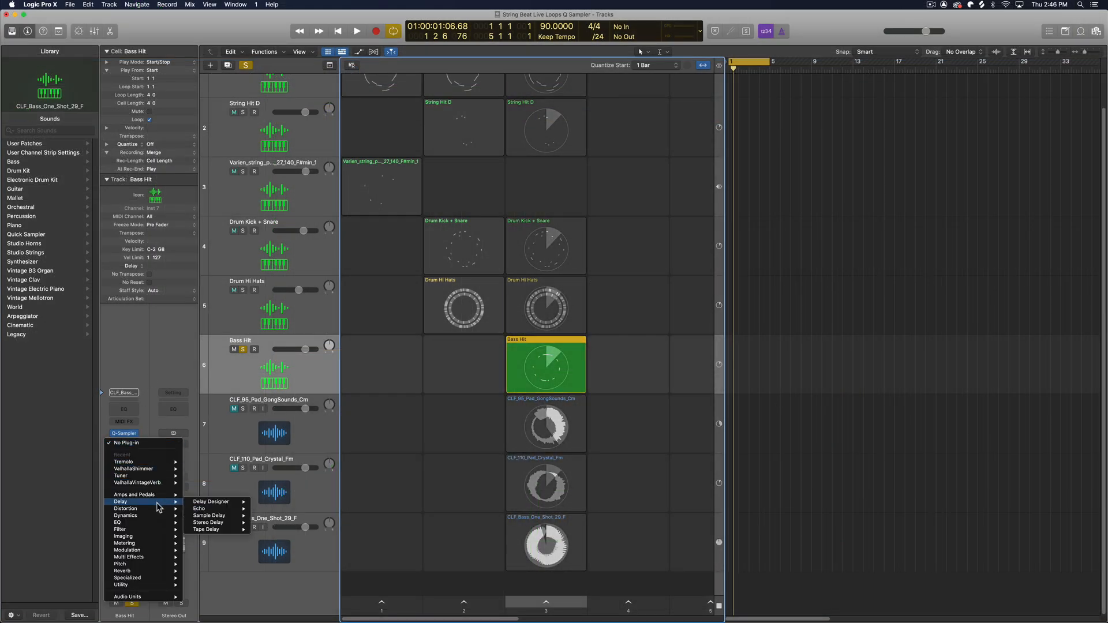
{"action": "mouse_move", "coordinate": [150, 597]}
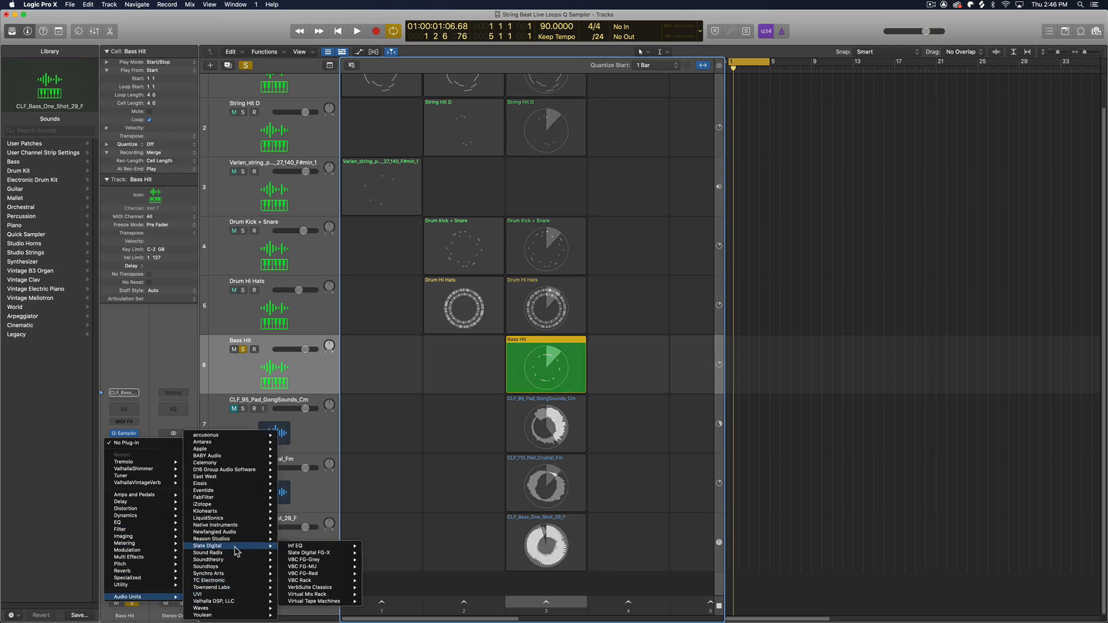
{"action": "mouse_move", "coordinate": [235, 568]}
{"action": "mouse_move", "coordinate": [307, 568]}
{"action": "left_click", "coordinate": [352, 568]}
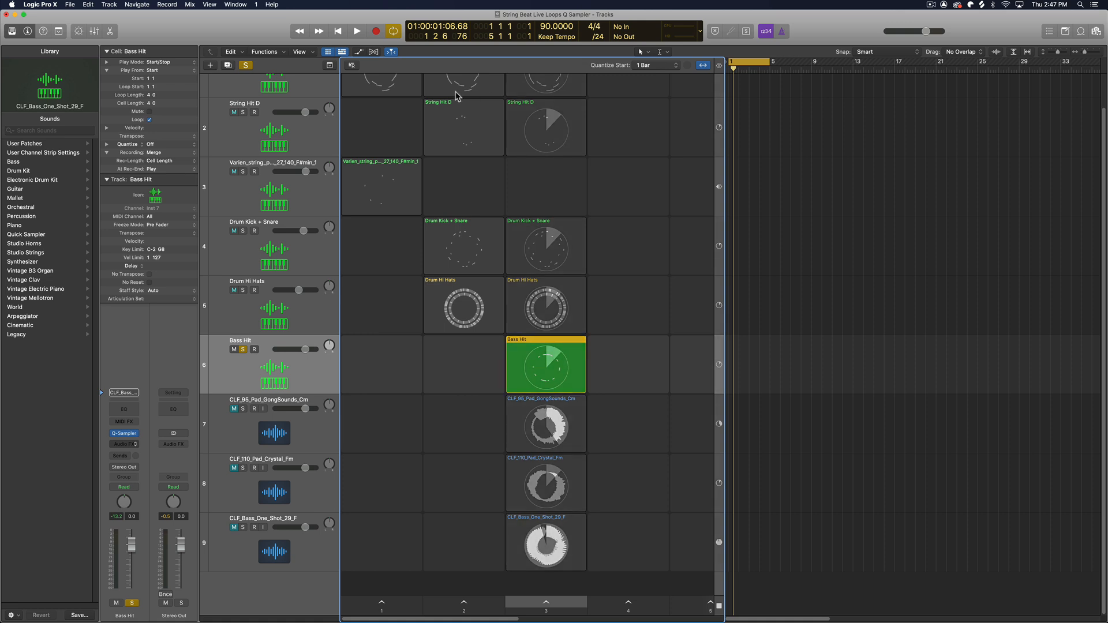
Turn on Punish in Decapitator, audition the Bass Hit with it, and close the plug-in window
{"action": "left_click_drag", "start_coordinate": [441, 123], "coordinate": [635, 119]}
{"action": "left_click", "coordinate": [621, 204]}
{"action": "key", "text": "space"}
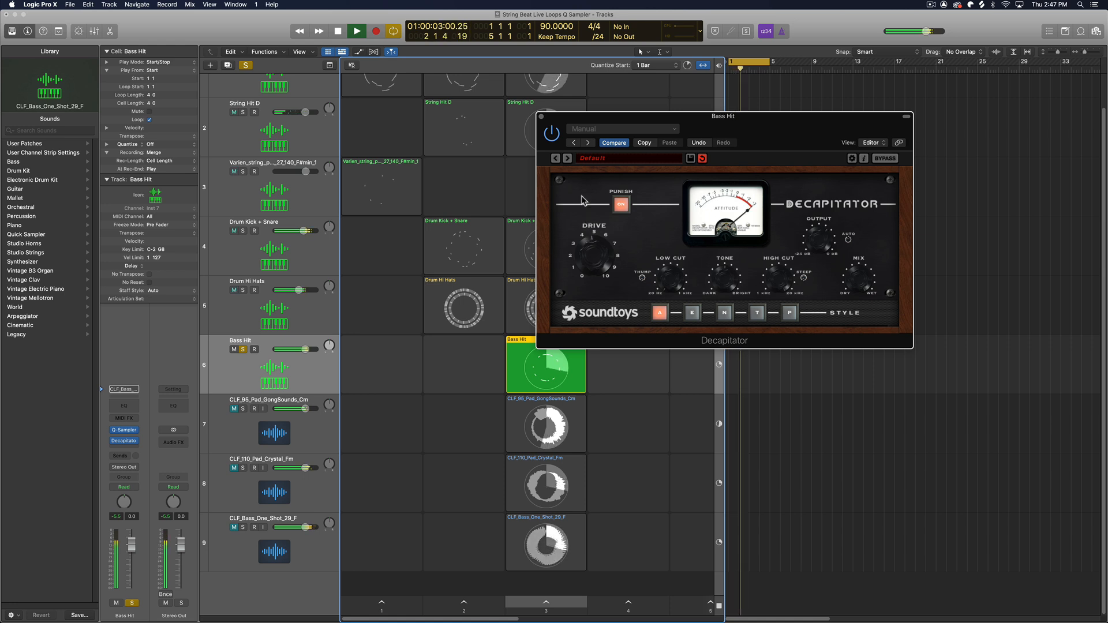
{"action": "left_click", "coordinate": [541, 117]}
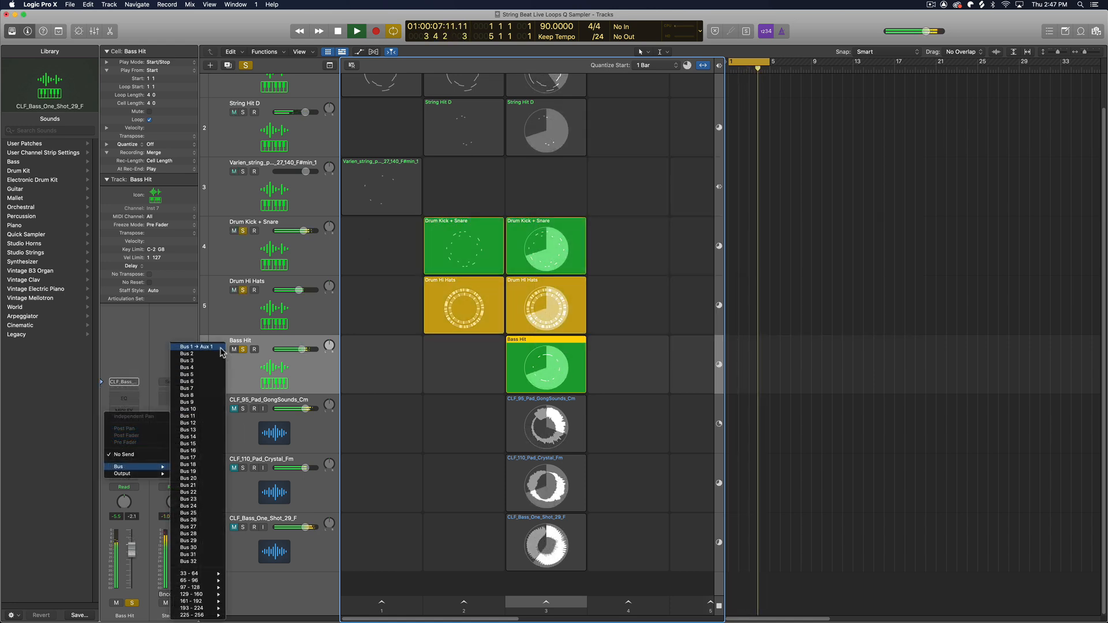
Send the Bass Hit channel to Bus 1 at about -12 dB and remove its ValhallaShimmer insert
{"action": "left_click", "coordinate": [190, 347]}
{"action": "left_click_drag", "start_coordinate": [136, 451], "coordinate": [136, 468]}
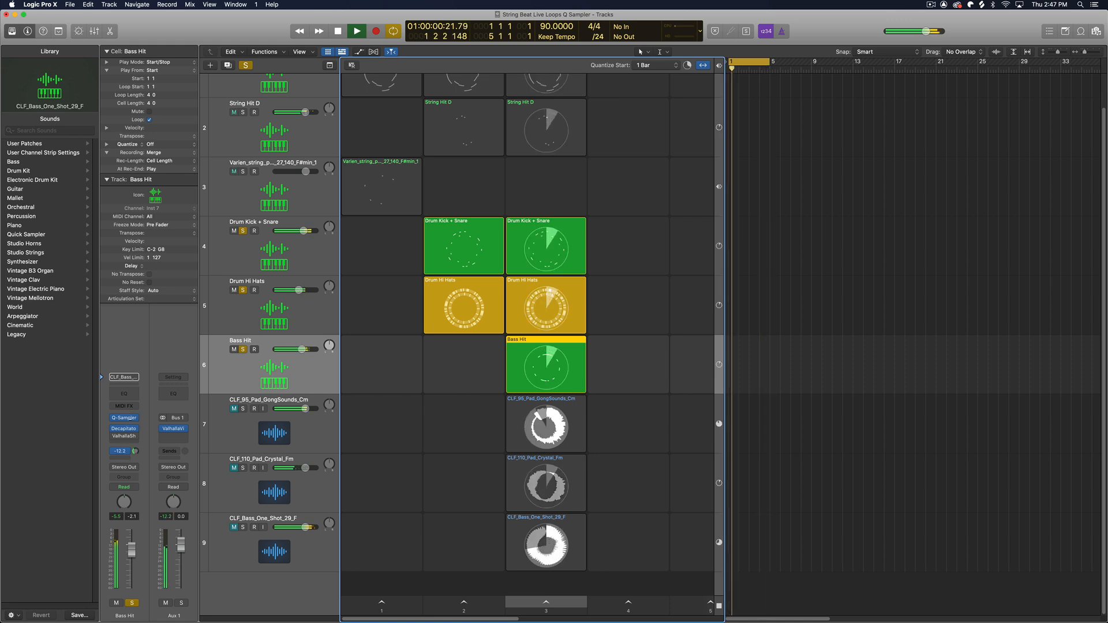
{"action": "left_click", "coordinate": [136, 437]}
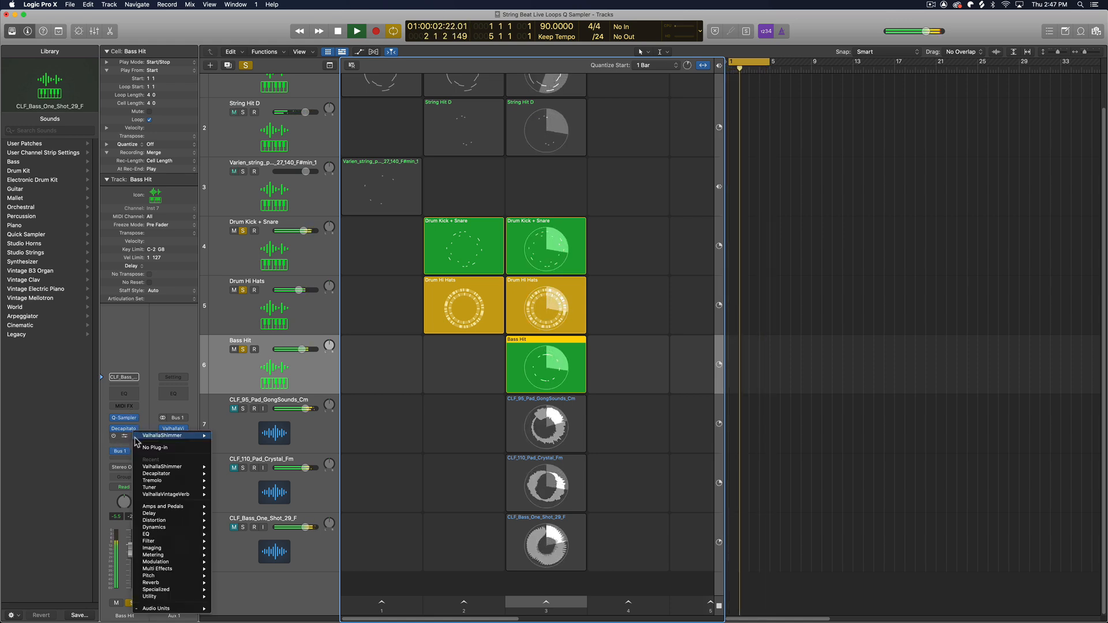
{"action": "left_click", "coordinate": [143, 448]}
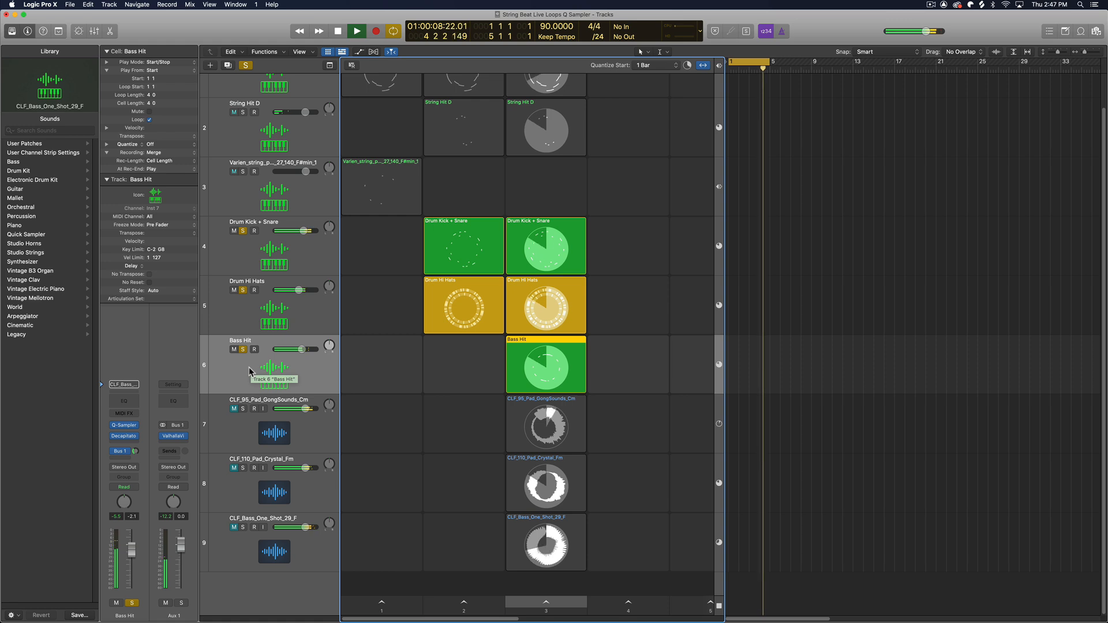
{"action": "key", "text": "space"}
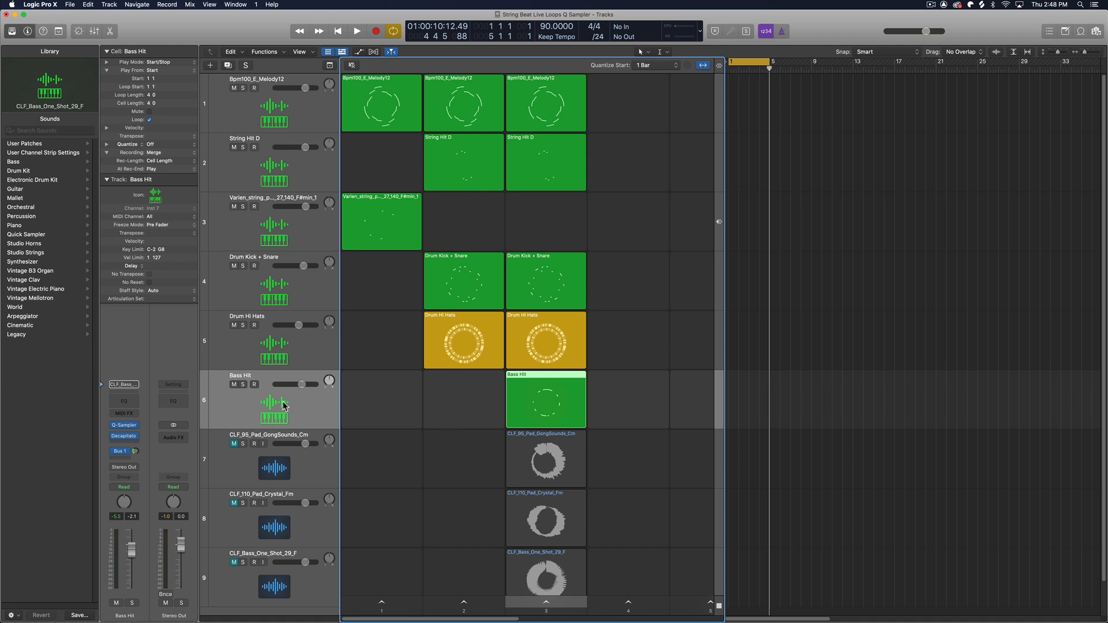
Record a two-bar Bass Hit part into the empty scene 2 cell and lower the track volume to -3.4 dB
{"action": "left_click", "coordinate": [465, 399]}
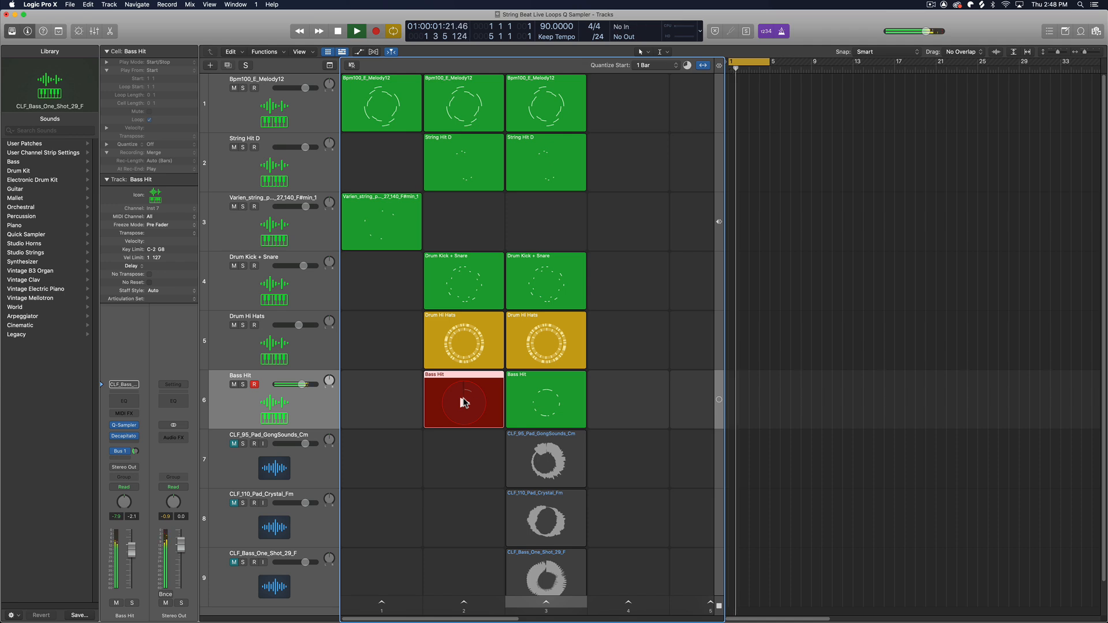
{"action": "left_click", "coordinate": [465, 402]}
{"action": "left_click_drag", "start_coordinate": [302, 384], "coordinate": [296, 390]}
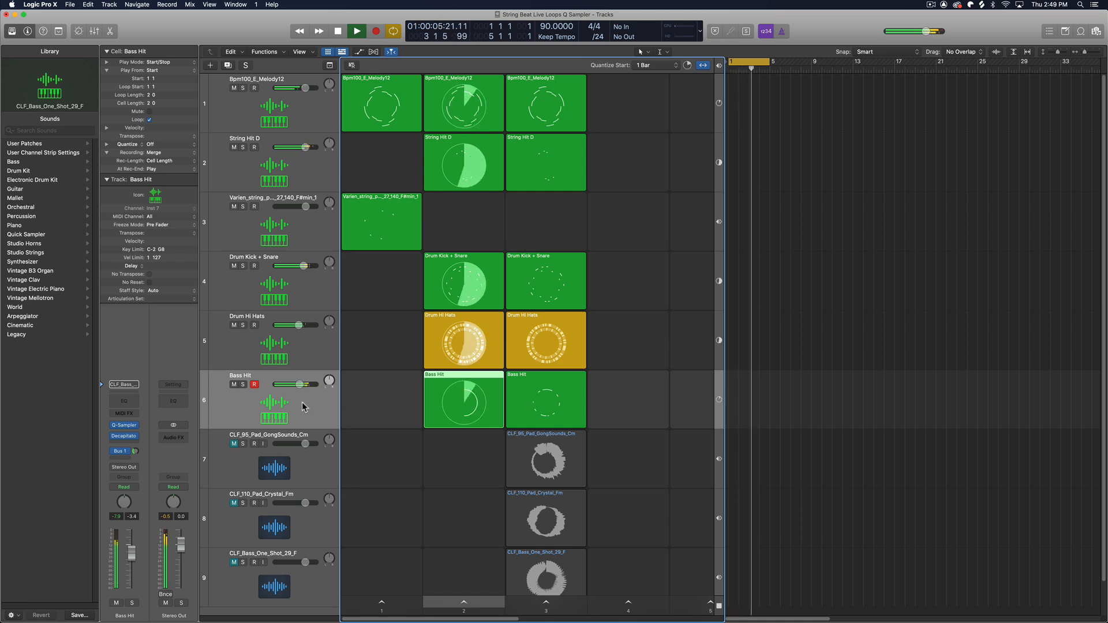
{"action": "key", "text": "space"}
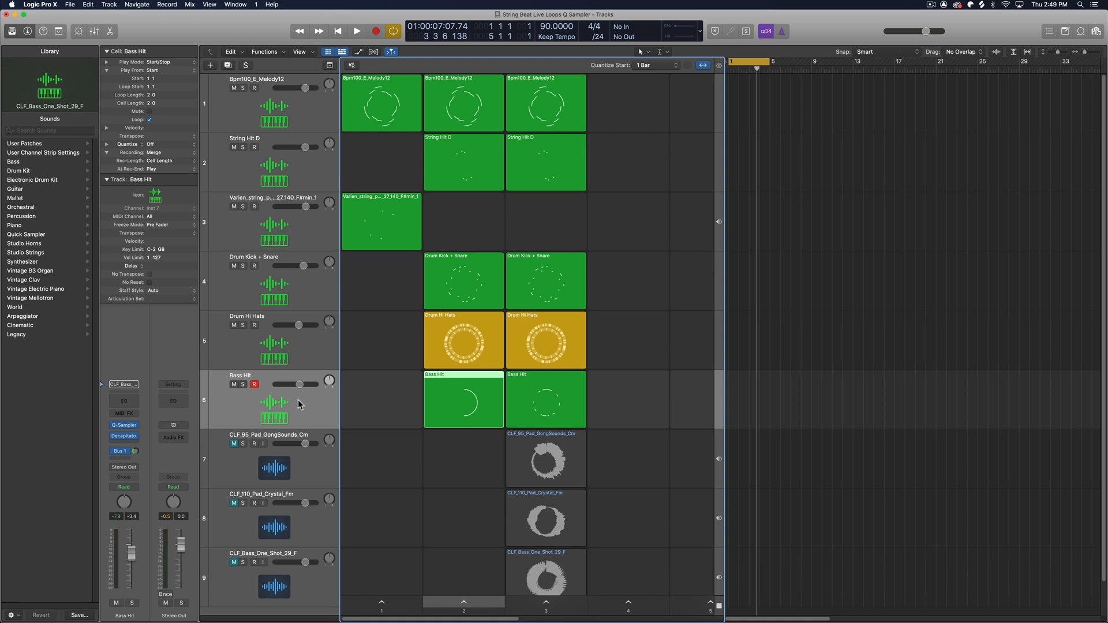
Insert a stereo Compressor on the Bass Hit channel with its side chain set to Drum Kick + Snare (Inst 4)
{"action": "left_click", "coordinate": [136, 443]}
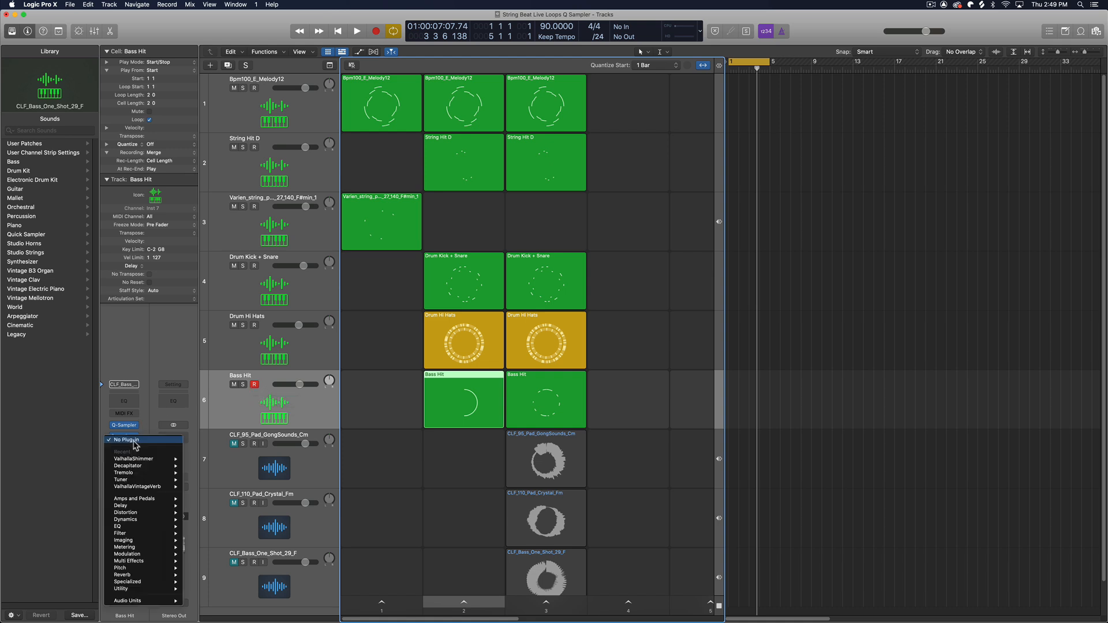
{"action": "mouse_move", "coordinate": [138, 513]}
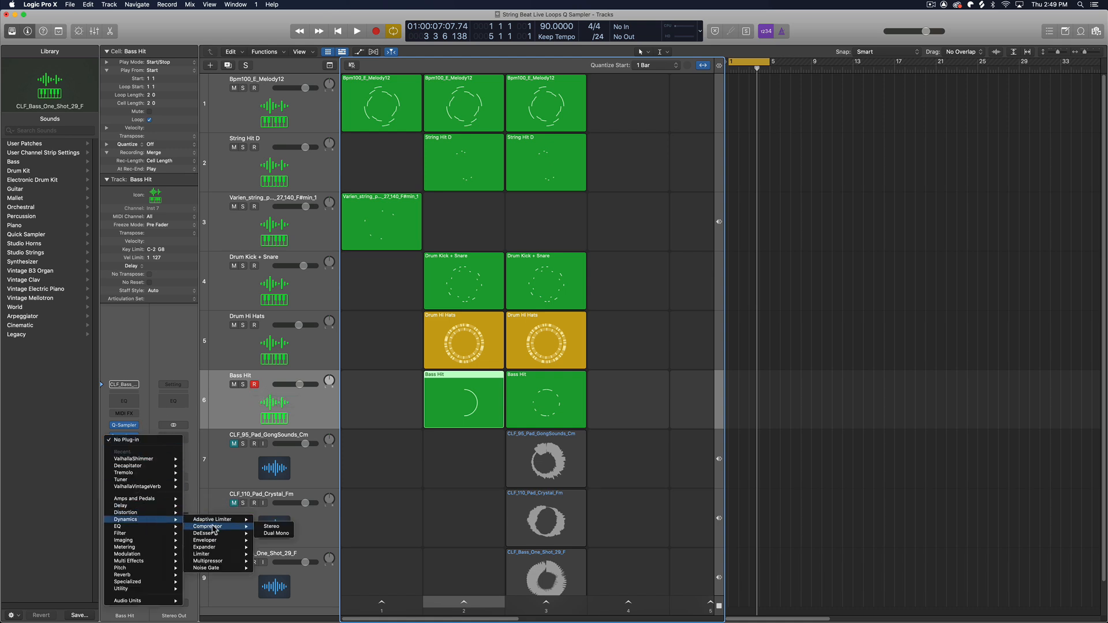
{"action": "left_click", "coordinate": [271, 526]}
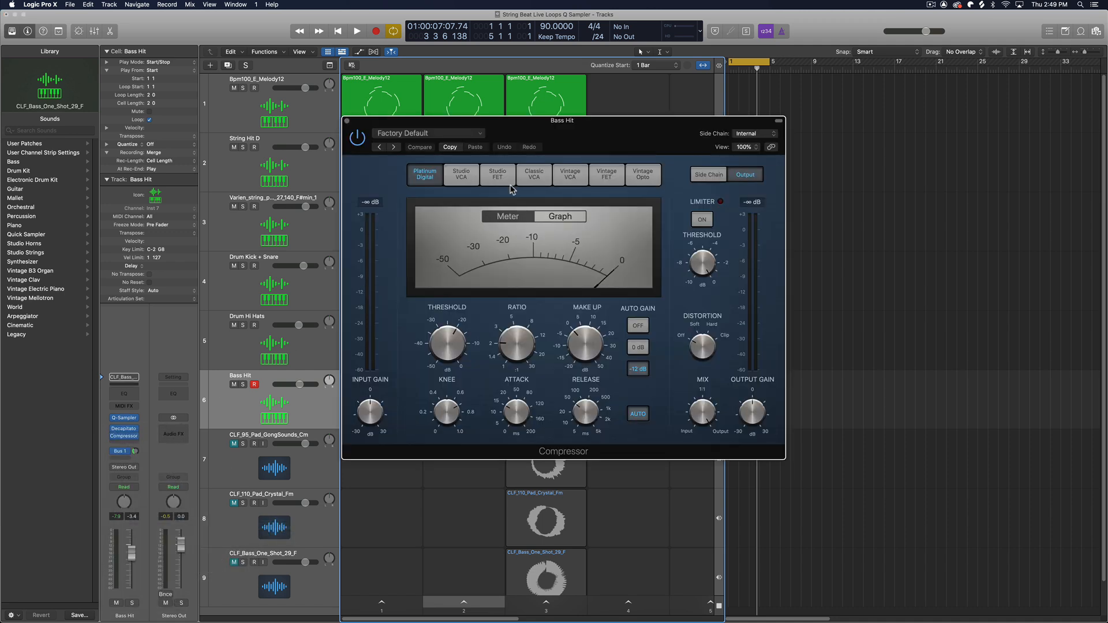
{"action": "left_click_drag", "start_coordinate": [582, 135], "coordinate": [849, 214]}
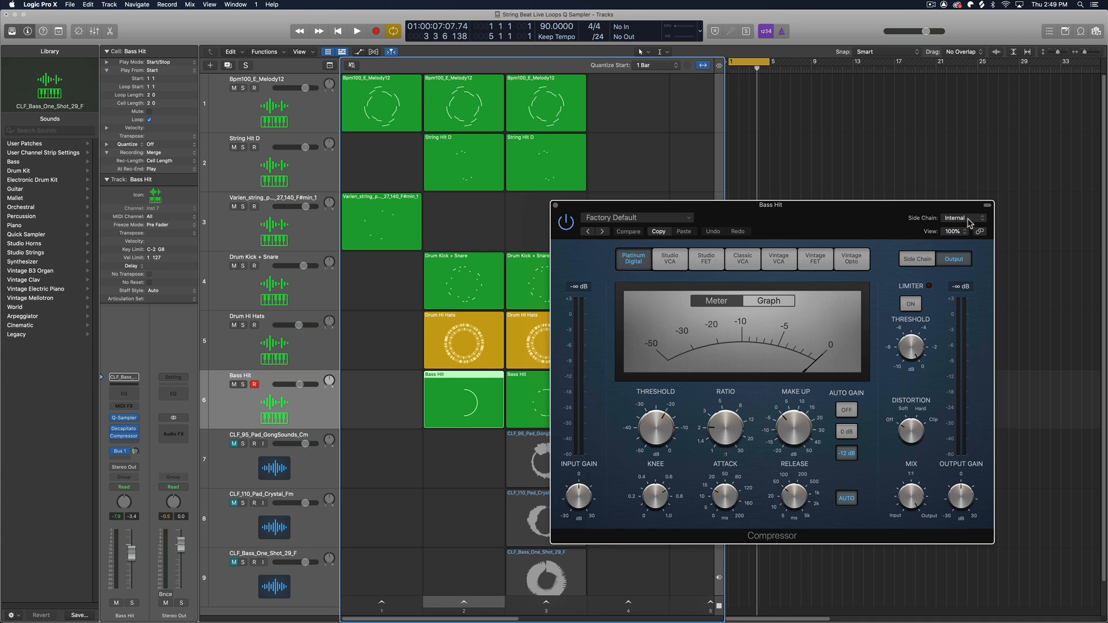
{"action": "left_click", "coordinate": [967, 217]}
{"action": "mouse_move", "coordinate": [963, 232]}
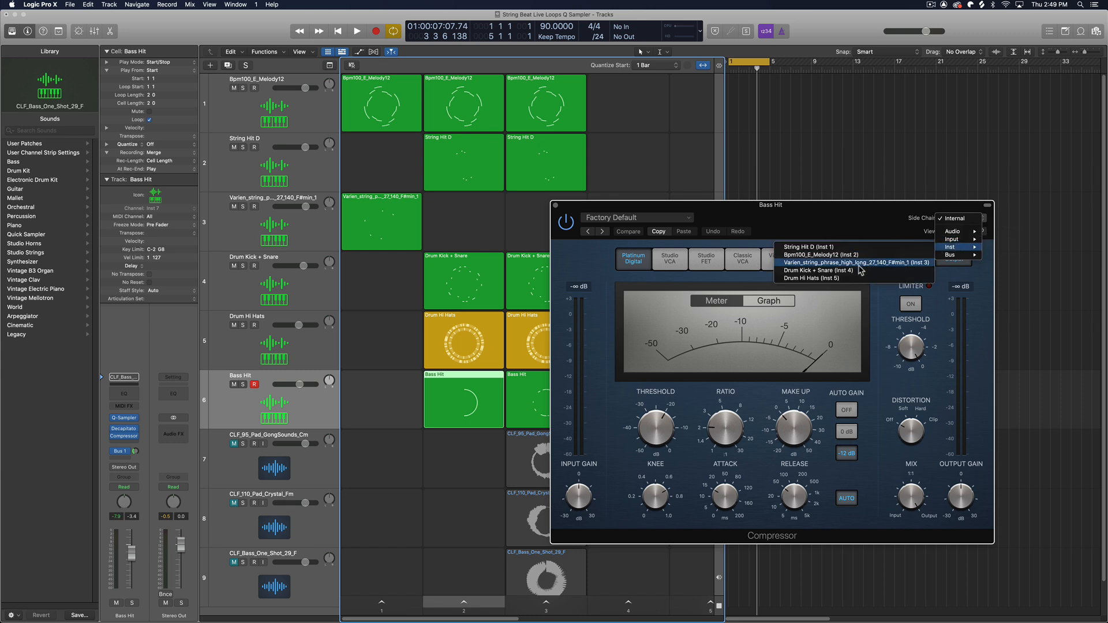
{"action": "left_click", "coordinate": [858, 272]}
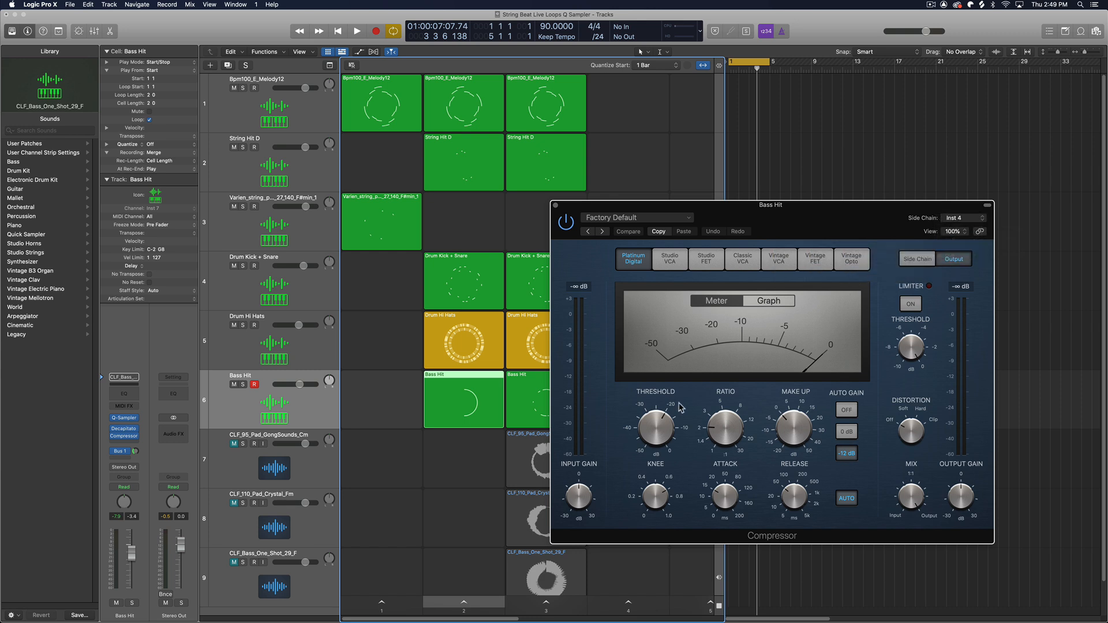
Turn off the Compressor's Auto Gain and, while scene 2 plays, adjust its threshold to about -43.5 dB and its ratio
{"action": "left_click_drag", "start_coordinate": [666, 437], "coordinate": [677, 563]}
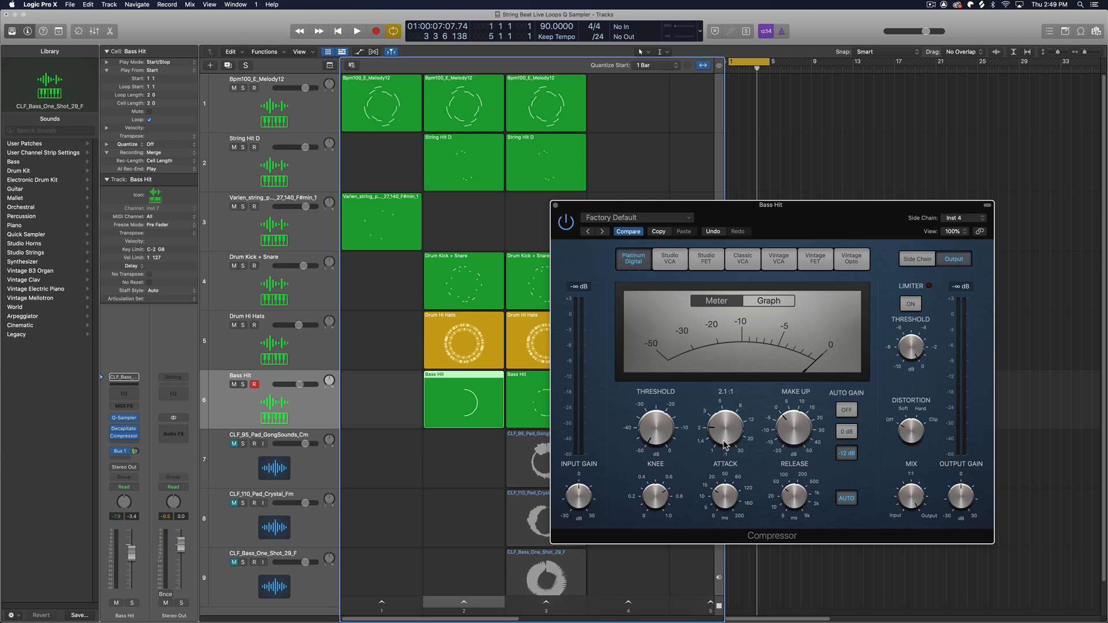
{"action": "left_click", "coordinate": [848, 410]}
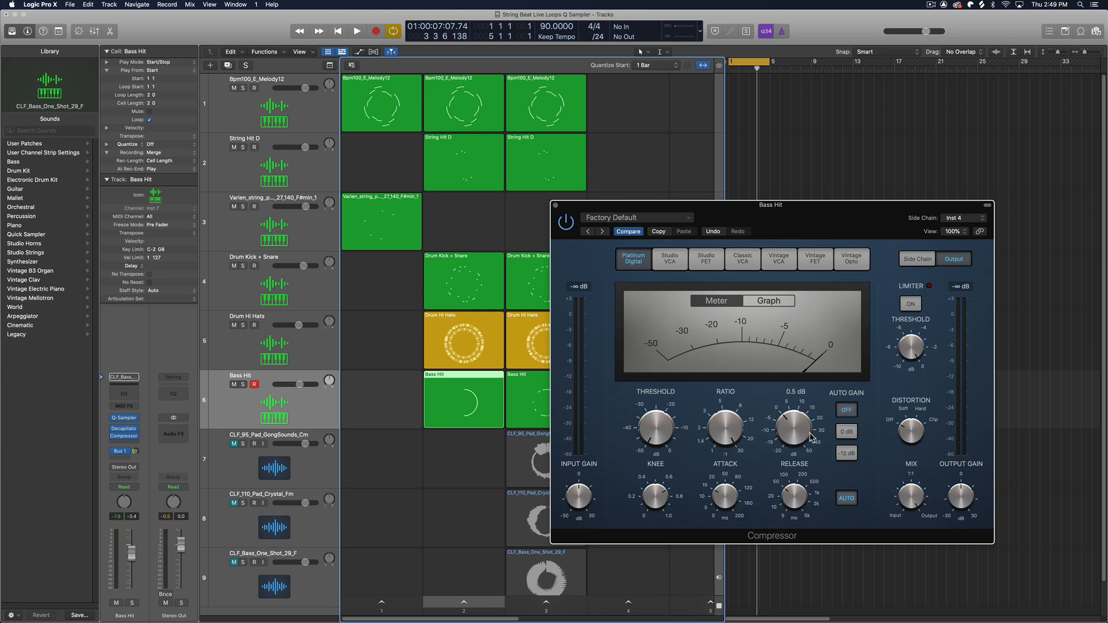
{"action": "key", "text": "space"}
{"action": "left_click", "coordinate": [477, 603]}
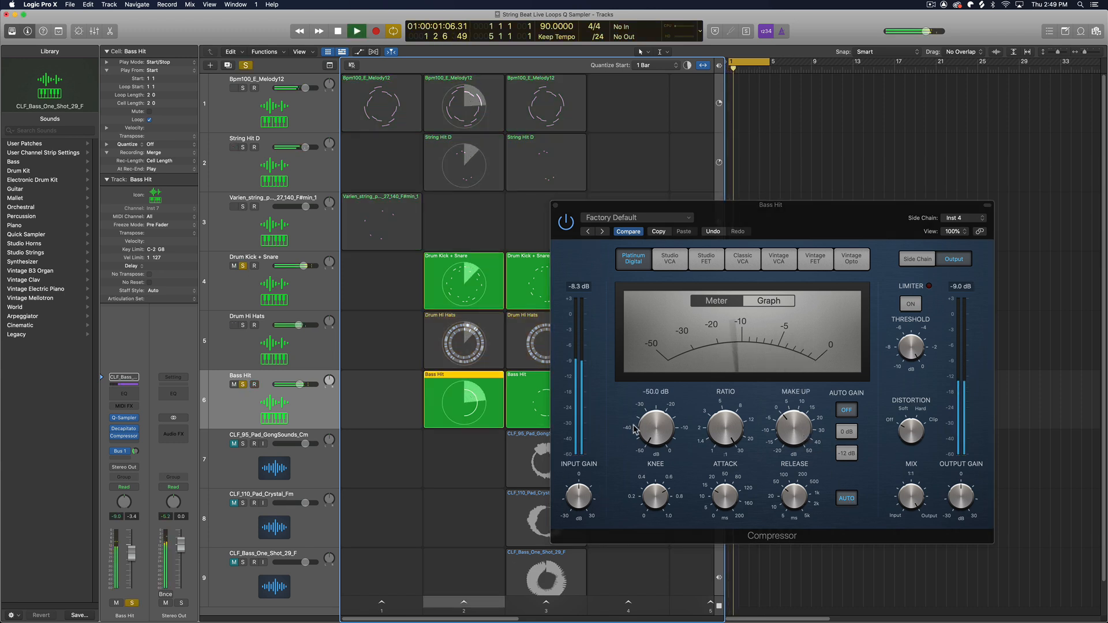
{"action": "mouse_move", "coordinate": [723, 433]}
{"action": "left_click_drag", "start_coordinate": [723, 433], "coordinate": [723, 437]}
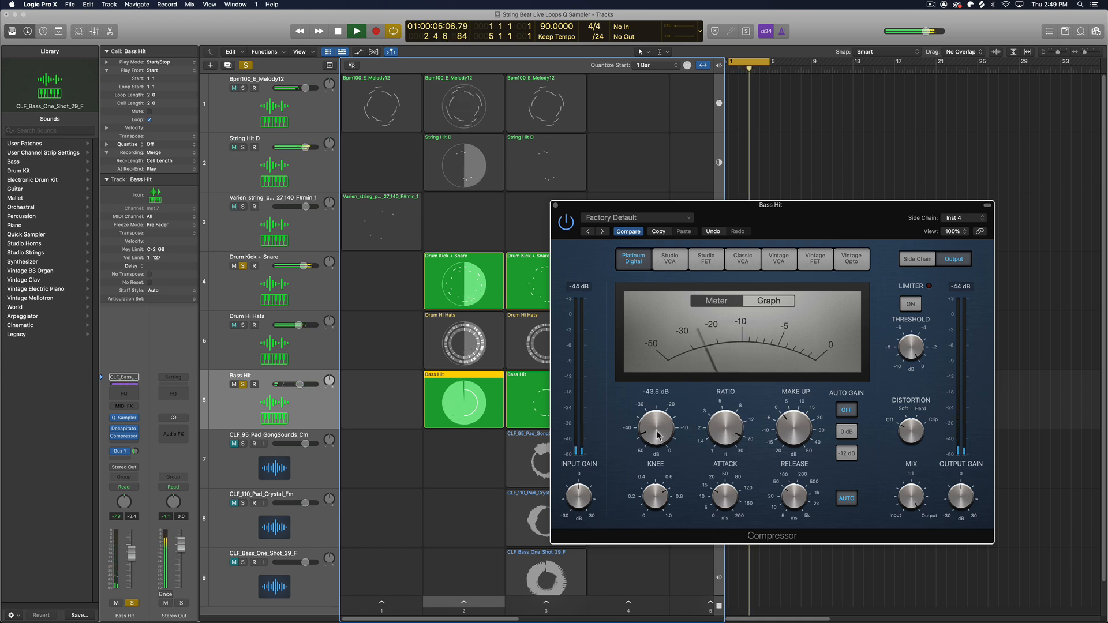
{"action": "mouse_move", "coordinate": [722, 428]}
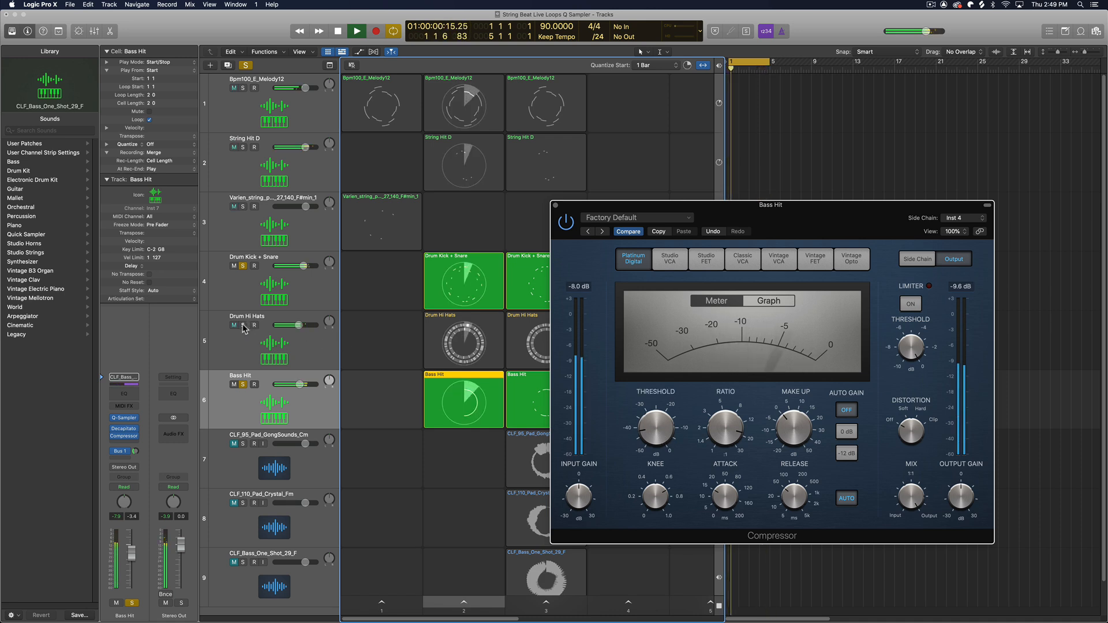
{"action": "left_click", "coordinate": [555, 205]}
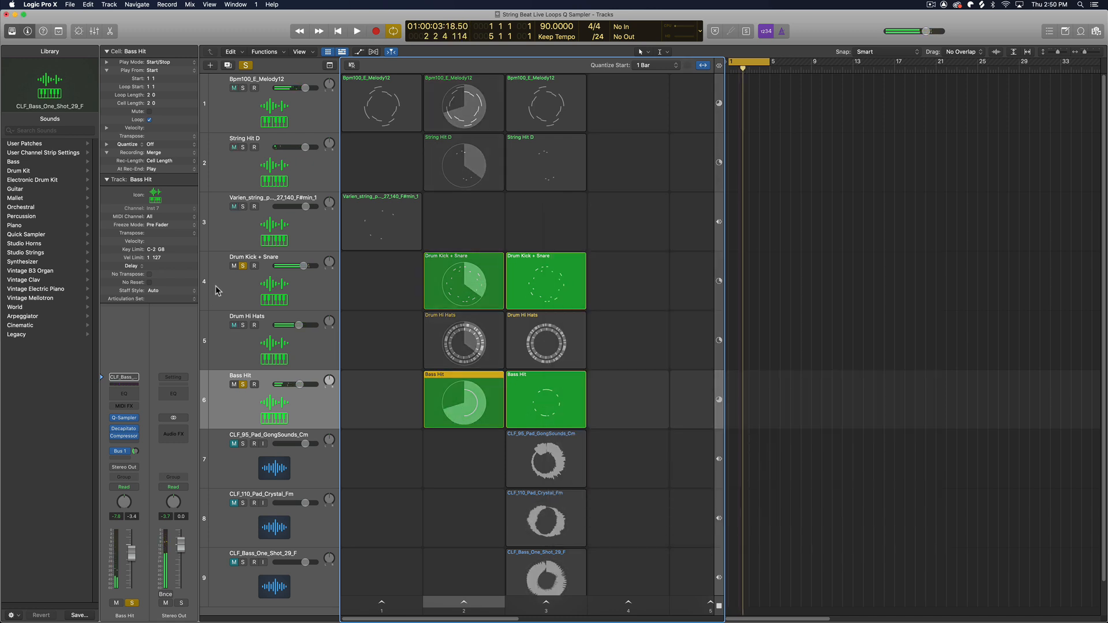
Play scene 3 with Drum Kick + Snare and Bass Hit soloed to check the side-chained bass
{"action": "left_click", "coordinate": [558, 609]}
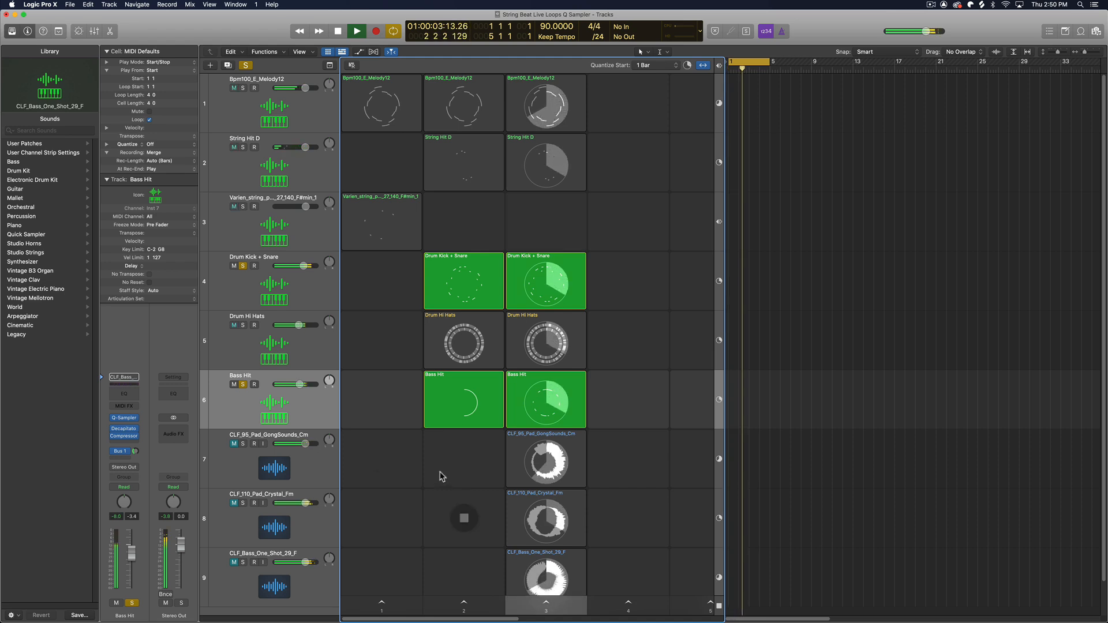
{"action": "key", "text": "f"}
{"action": "key", "text": "f"}
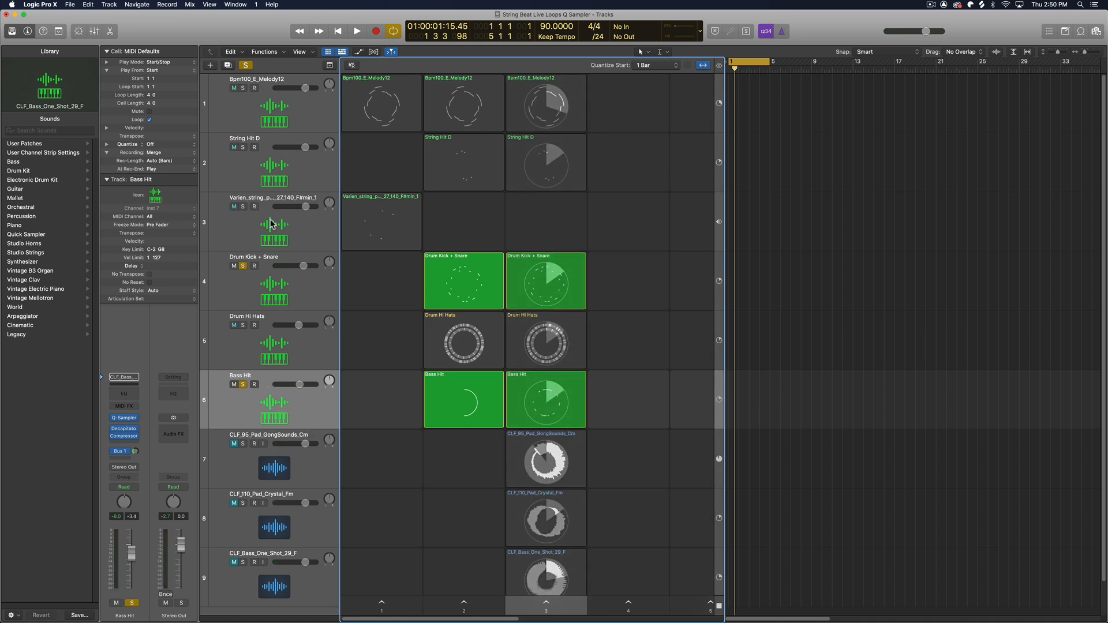
Duplicate the Bass Hit track with its settings and rename the original track Bass Hit Sidechain
{"action": "key", "text": "super+d"}
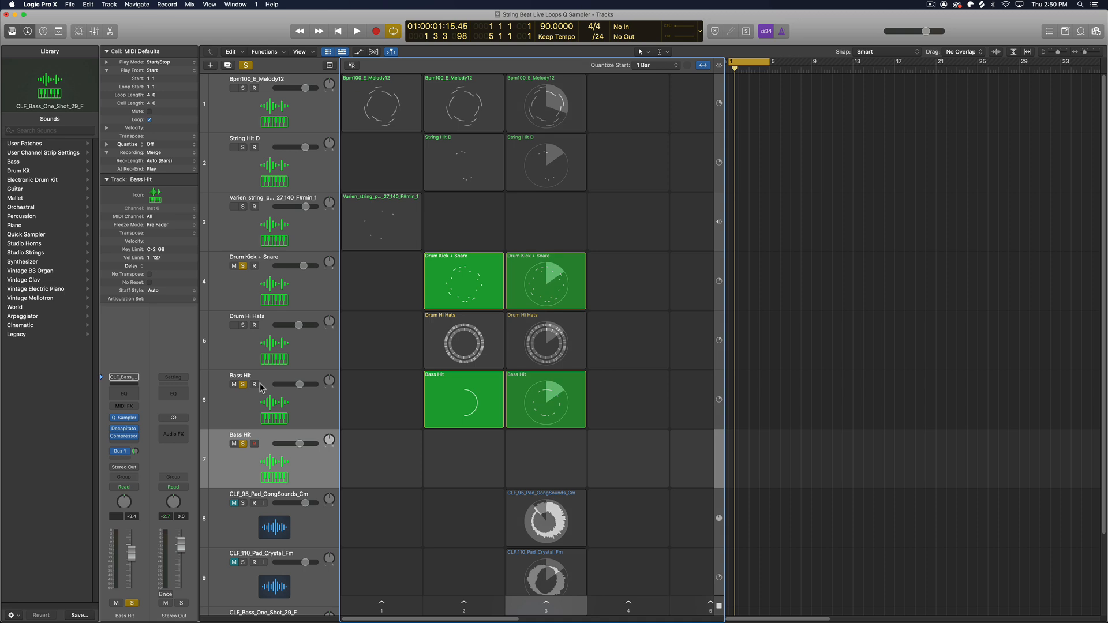
{"action": "double_click", "coordinate": [248, 375]}
{"action": "left_click", "coordinate": [271, 375]}
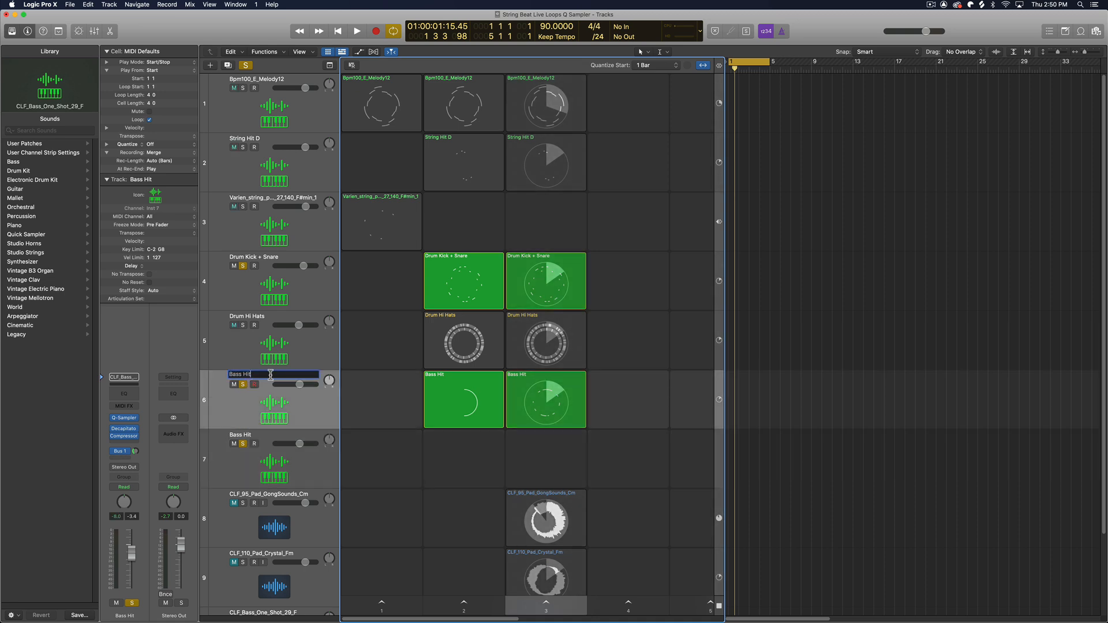
{"action": "type", "text": "Sidechain"}
{"action": "key", "text": "Return"}
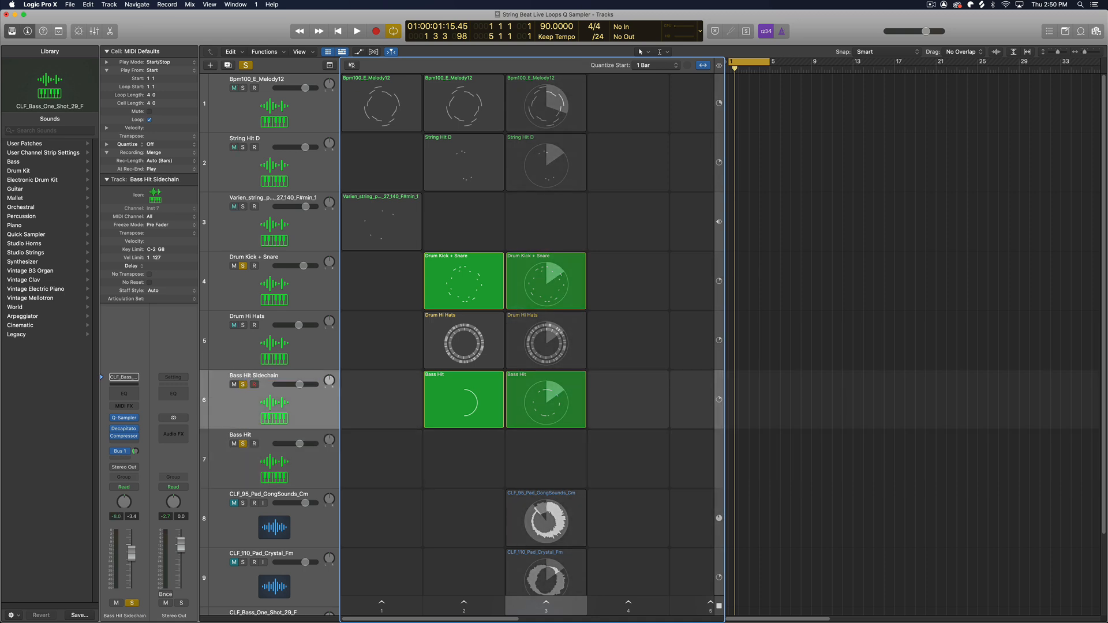
Bypass the Compressor on the duplicated Bass Hit track and move the scene 3 Bass Hit cell onto that track
{"action": "key", "text": "Down"}
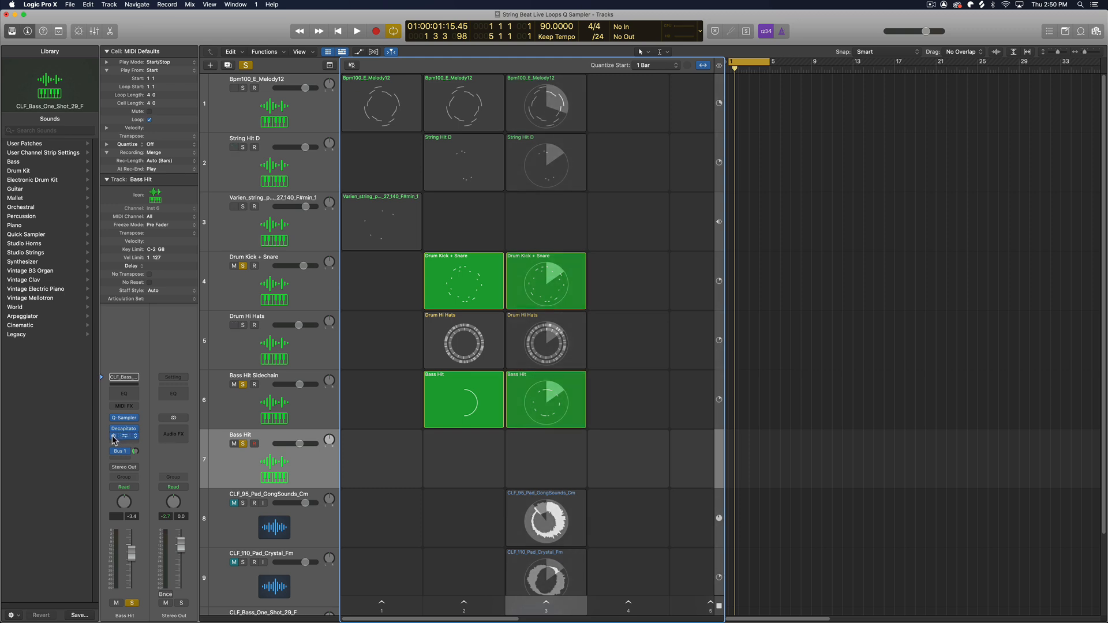
{"action": "left_click_drag", "start_coordinate": [515, 386], "coordinate": [515, 445]}
Turn off solo on the Drum Kick + Snare, Bass Hit Sidechain and Bass Hit tracks
{"action": "left_click", "coordinate": [242, 266]}
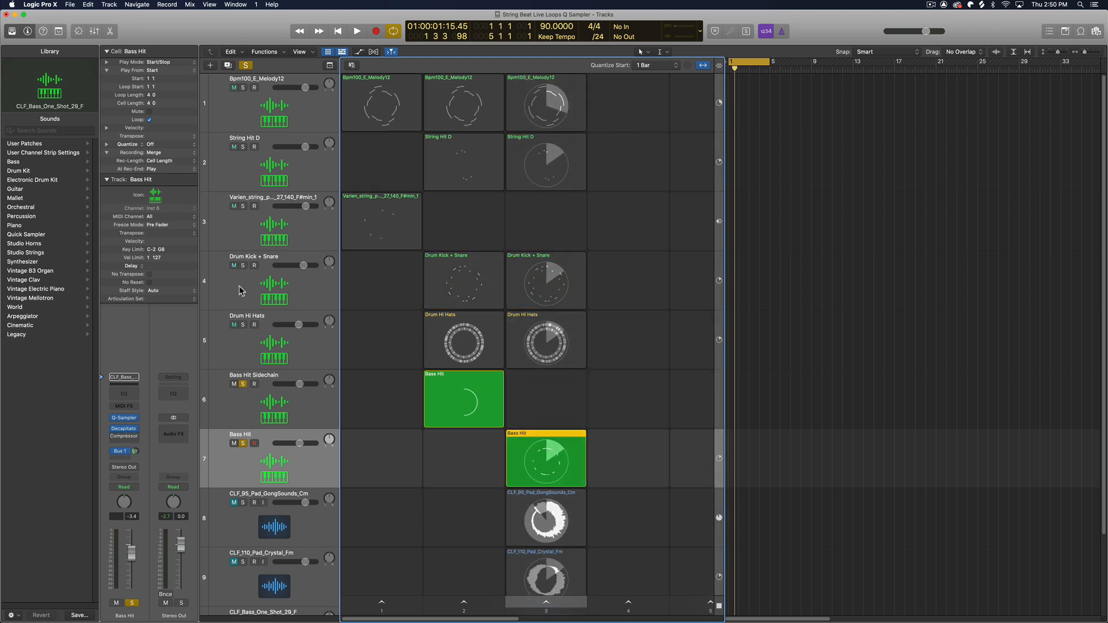
{"action": "left_click", "coordinate": [243, 385]}
{"action": "left_click", "coordinate": [242, 443]}
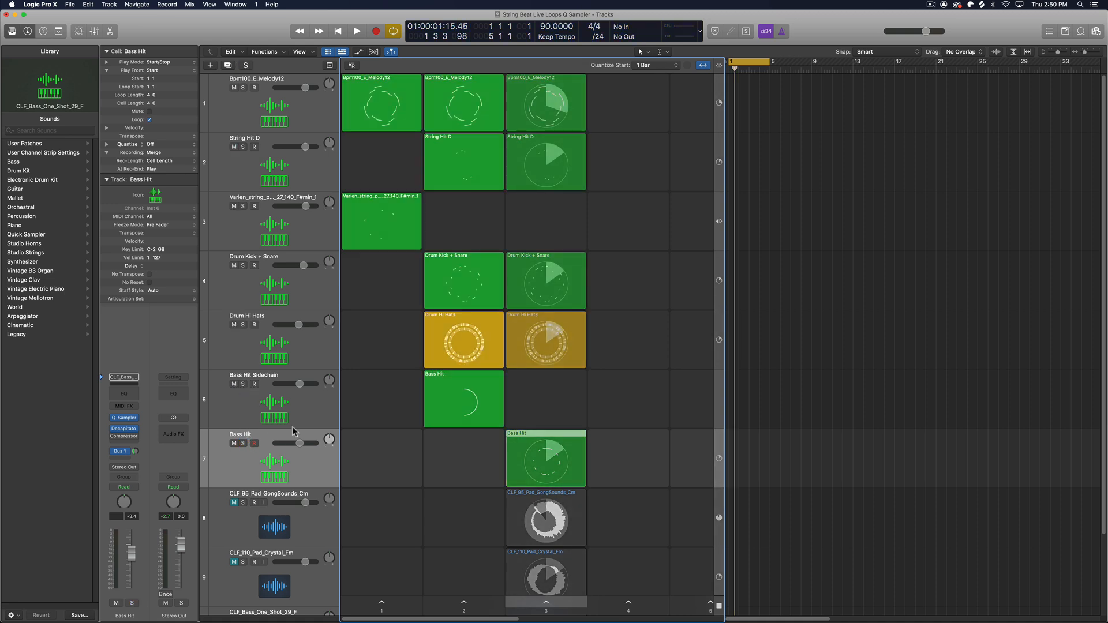
Hide the Tracks area to show only the Live Loops grid and start playing scene 1
{"action": "scroll", "coordinate": [399, 418], "scroll_direction": "down", "scroll_amount": 3}
{"action": "scroll", "coordinate": [398, 419], "scroll_direction": "down", "scroll_amount": 1}
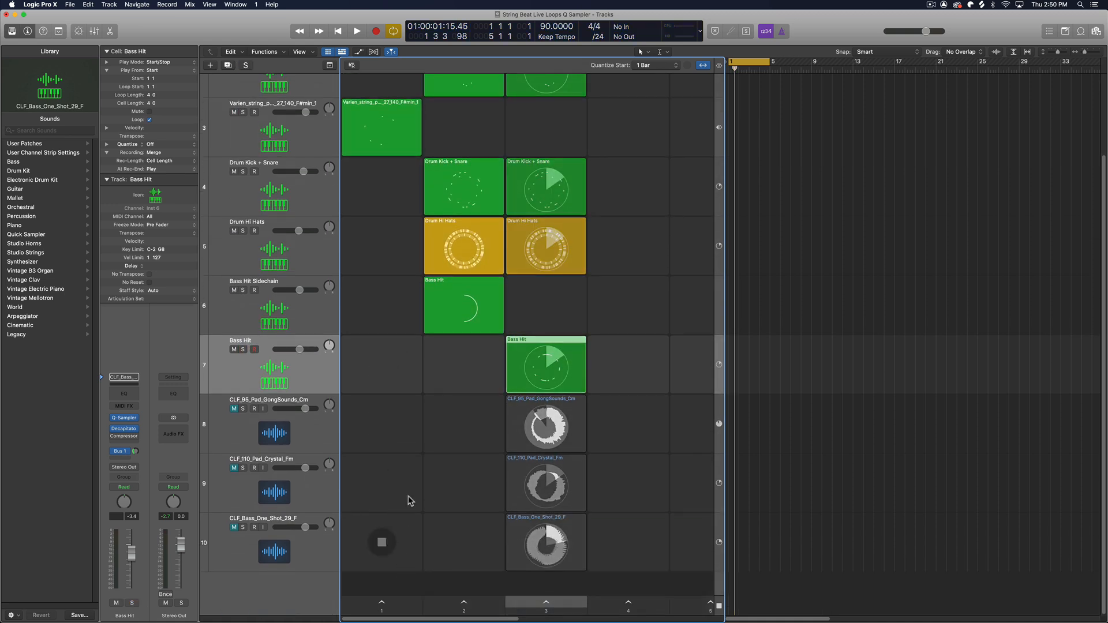
{"action": "left_click", "coordinate": [342, 53]}
{"action": "left_click", "coordinate": [392, 605]}
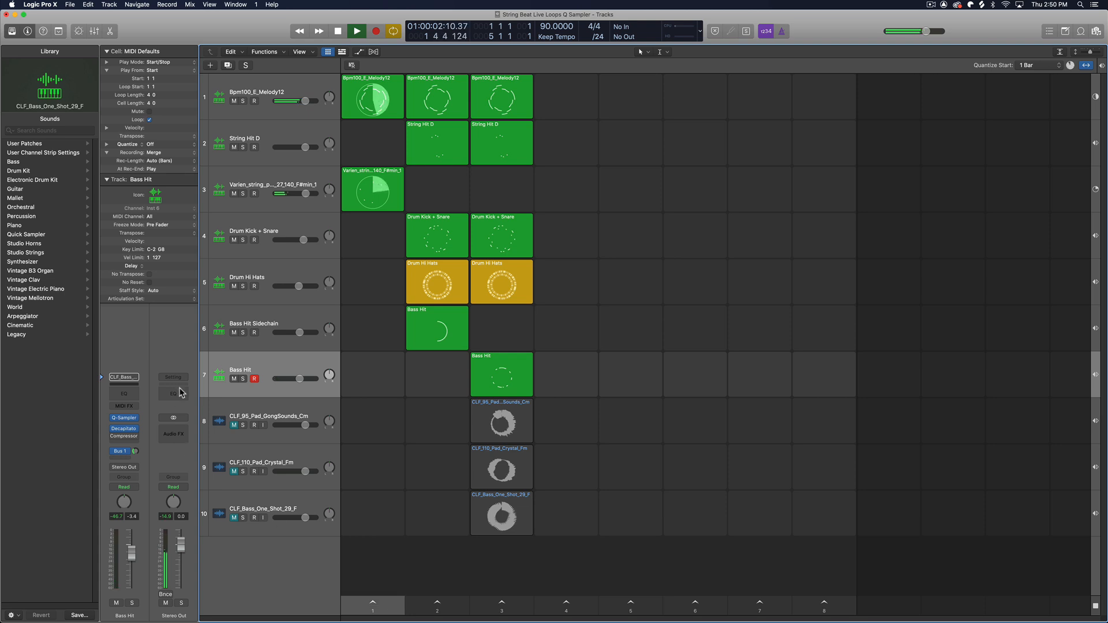
Raise the Varien string phrase track's volume to 1.5 dB, check its ValhallaShimmer settings and stop playback
{"action": "left_click", "coordinate": [308, 196]}
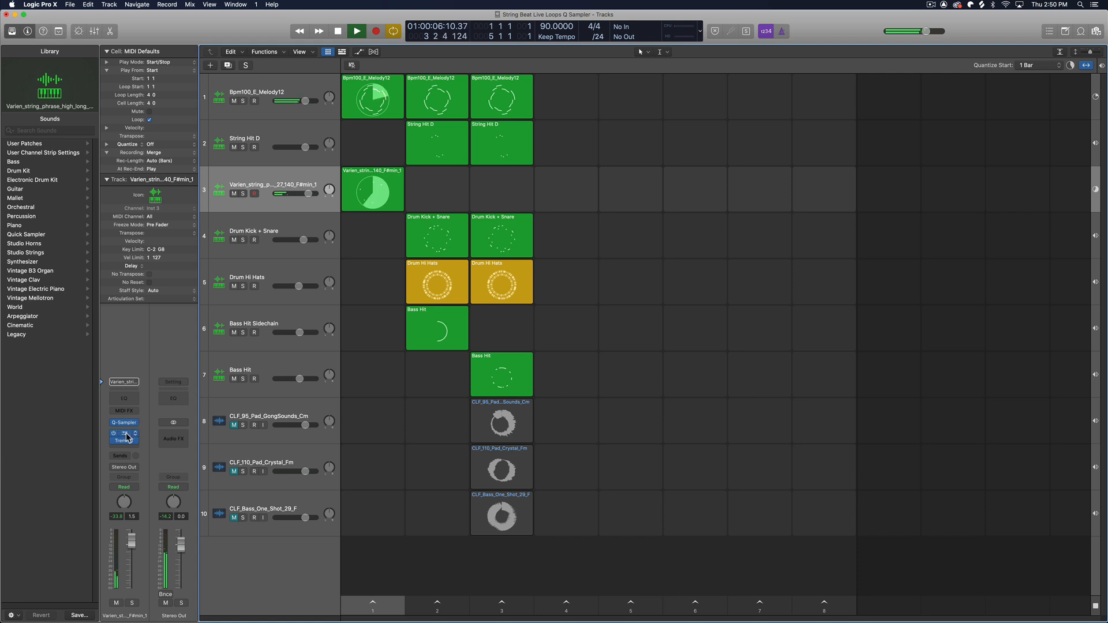
{"action": "left_click", "coordinate": [127, 435]}
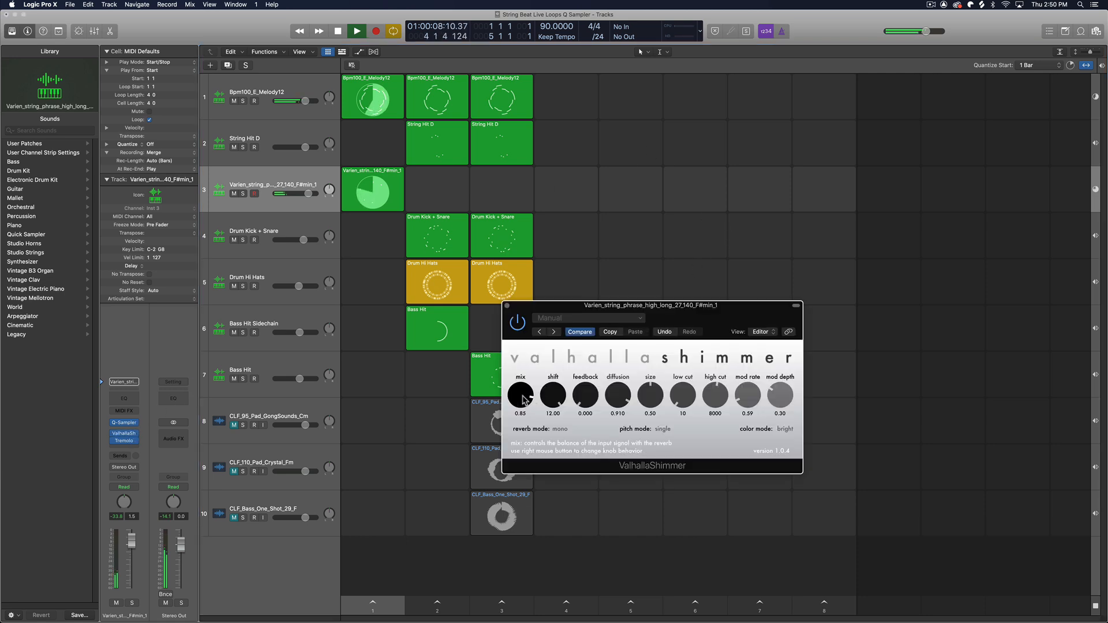
{"action": "left_click", "coordinate": [507, 306]}
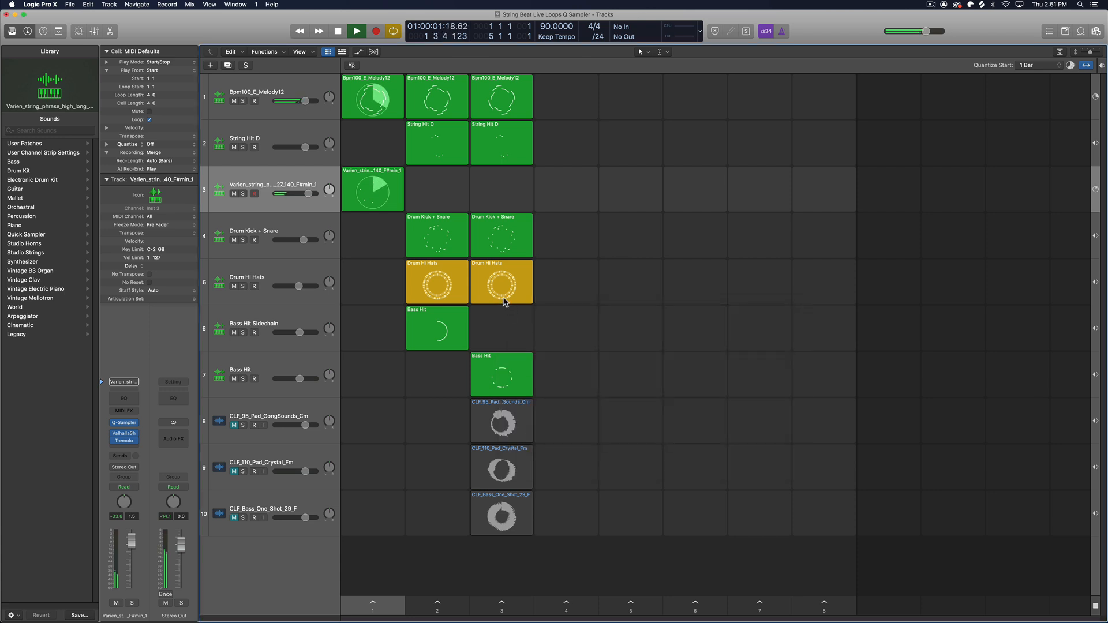
{"action": "key", "text": "space"}
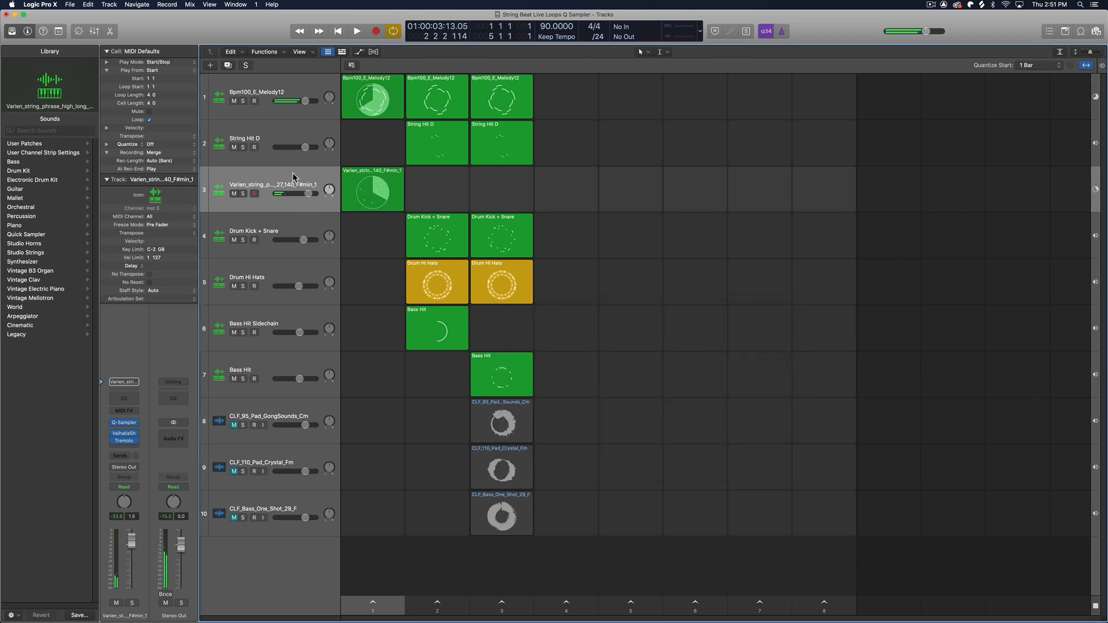
Set the coarse pitch of the Varien string phrase track's Quick Sampler to -12
{"action": "left_click", "coordinate": [125, 422]}
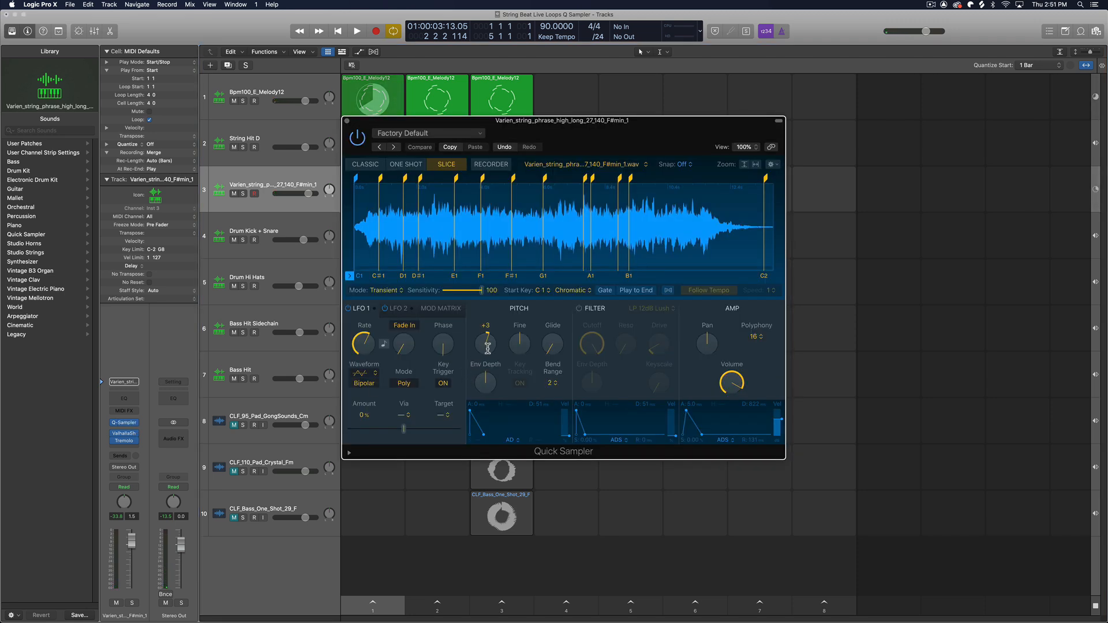
{"action": "left_click_drag", "start_coordinate": [489, 346], "coordinate": [484, 388]}
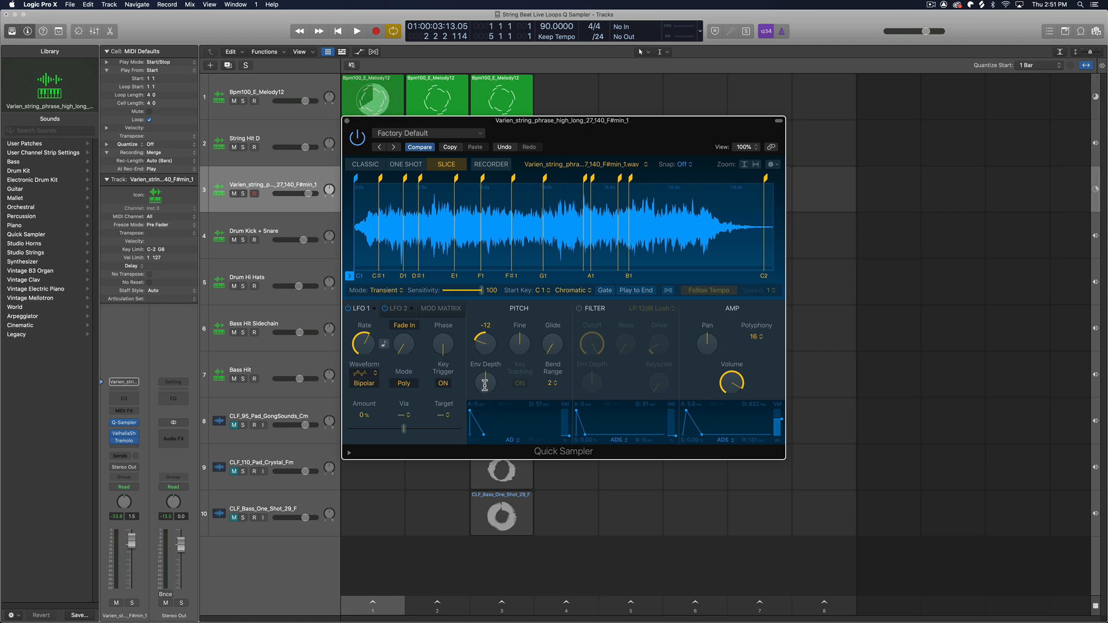
{"action": "left_click_drag", "start_coordinate": [485, 385], "coordinate": [485, 378]}
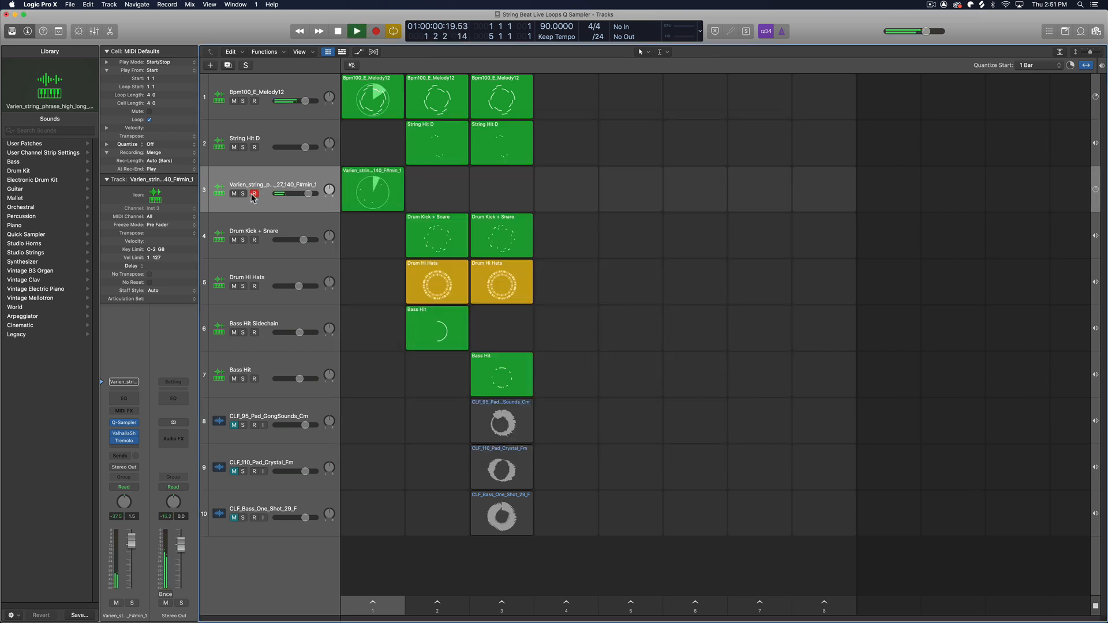
Raise the Varien string phrase track's volume to 6.0 dB and its Quick Sampler amp volume to maximum
{"action": "left_click_drag", "start_coordinate": [306, 201], "coordinate": [338, 199]}
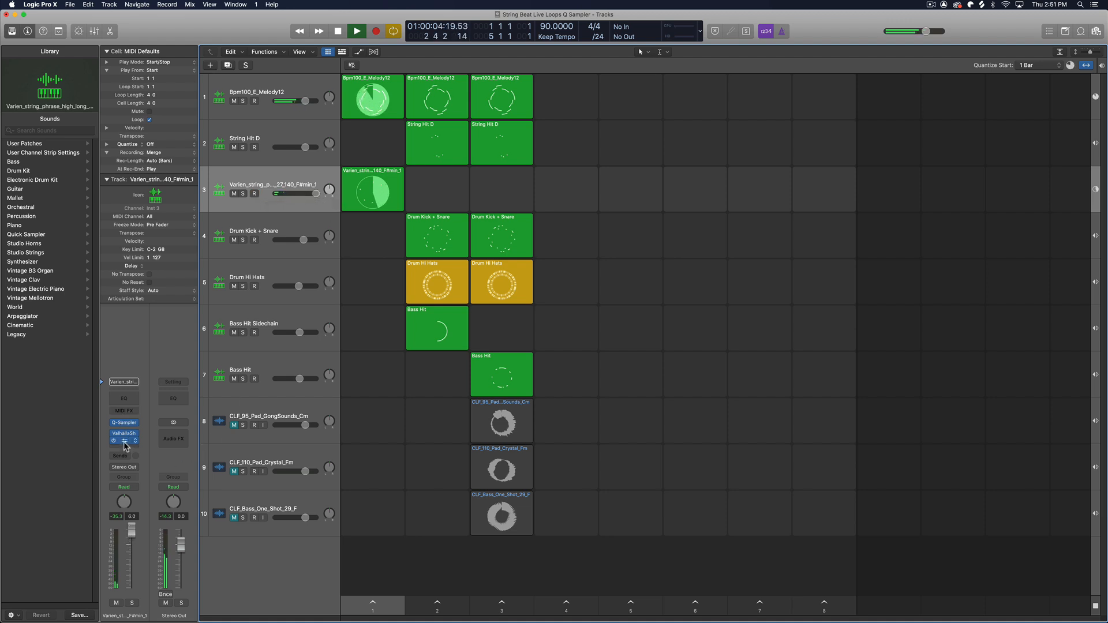
{"action": "mouse_move", "coordinate": [125, 437]}
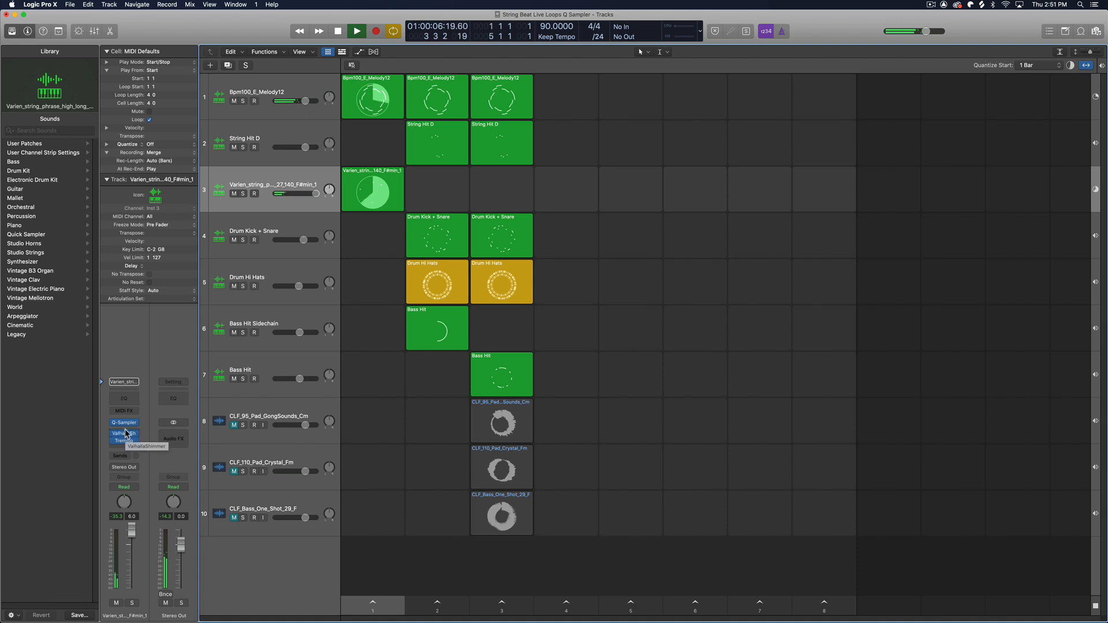
{"action": "left_click", "coordinate": [123, 422]}
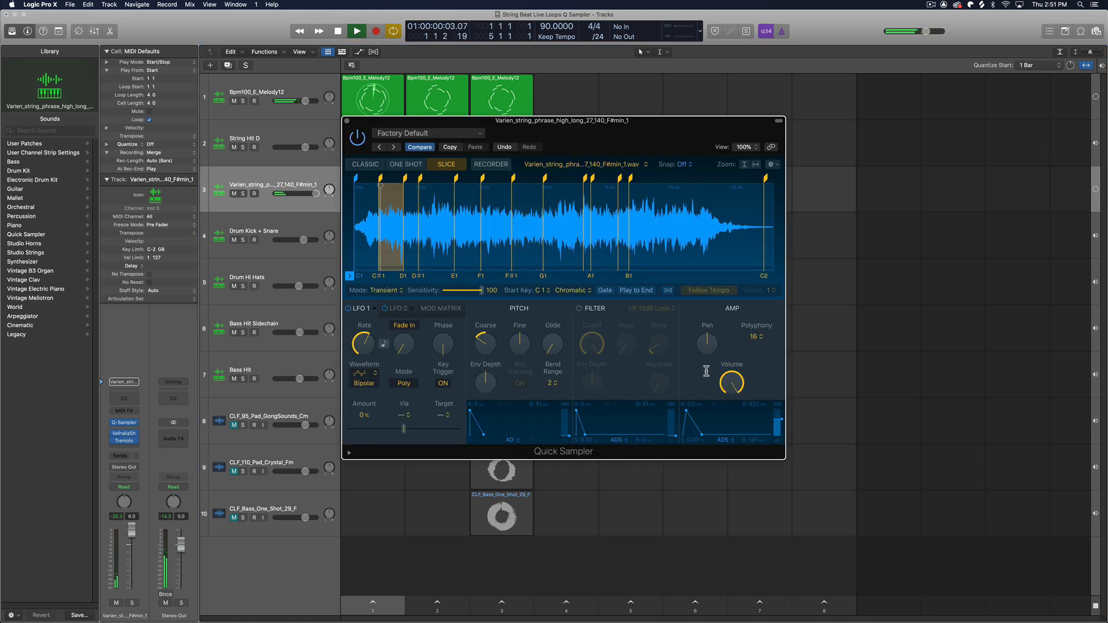
{"action": "left_click", "coordinate": [347, 122]}
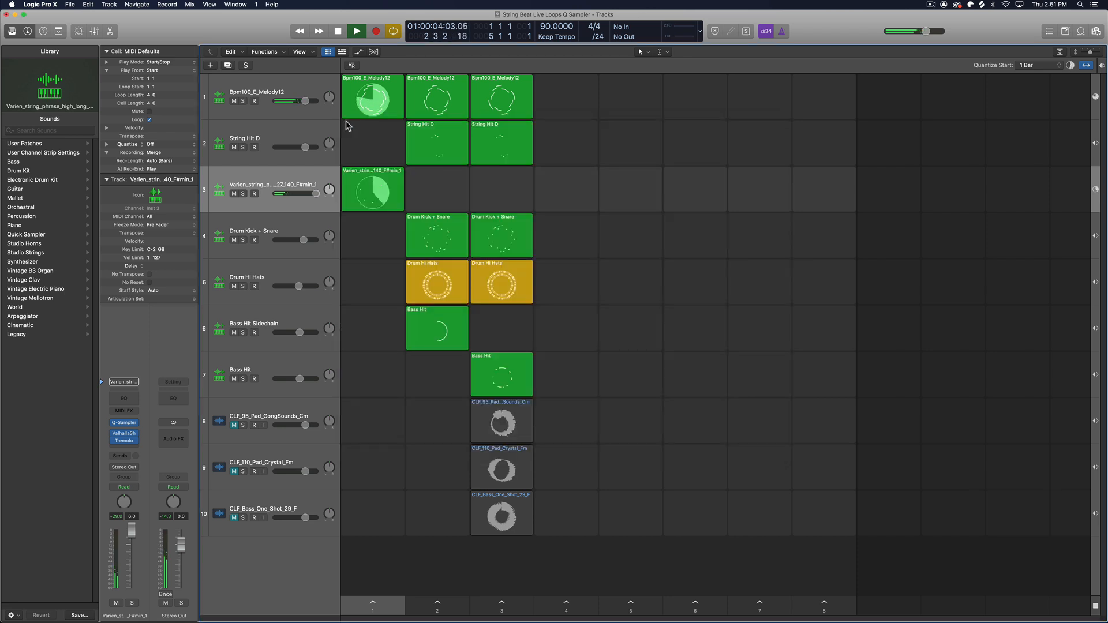
With scene 2 playing, adjust the Drum Hi Hats volume, and set Bass Hit Sidechain's Bus 1 send and its volume to -3.1 dB
{"action": "left_click", "coordinate": [426, 605]}
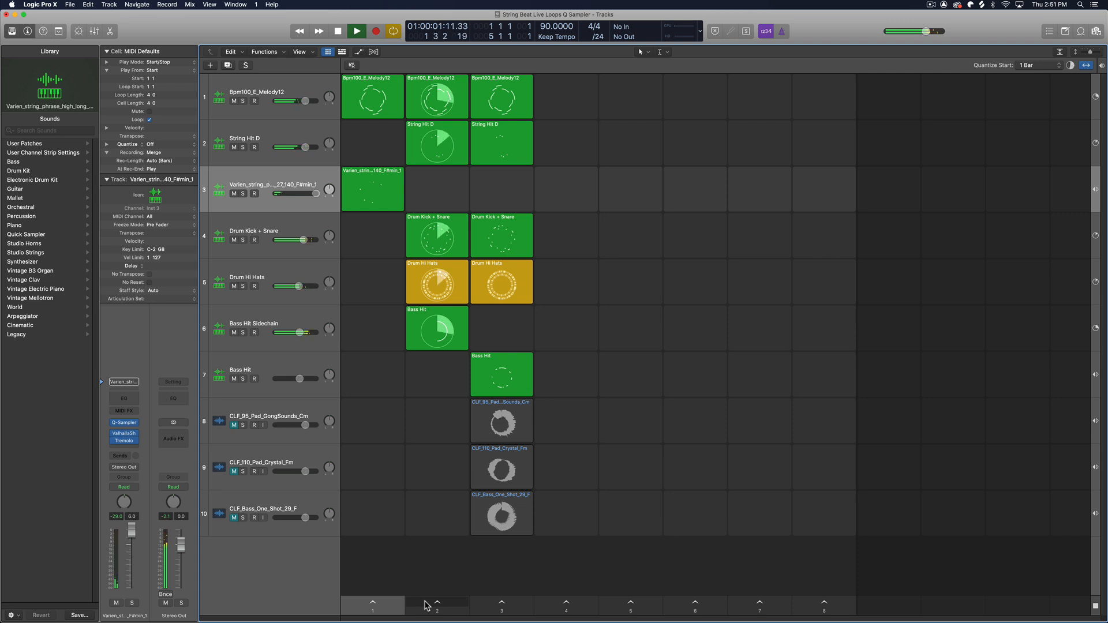
{"action": "left_click", "coordinate": [298, 285]}
{"action": "left_click_drag", "start_coordinate": [297, 286], "coordinate": [299, 287]}
{"action": "left_click_drag", "start_coordinate": [301, 333], "coordinate": [301, 332]}
{"action": "left_click", "coordinate": [280, 324]}
{"action": "left_click_drag", "start_coordinate": [135, 451], "coordinate": [135, 450]}
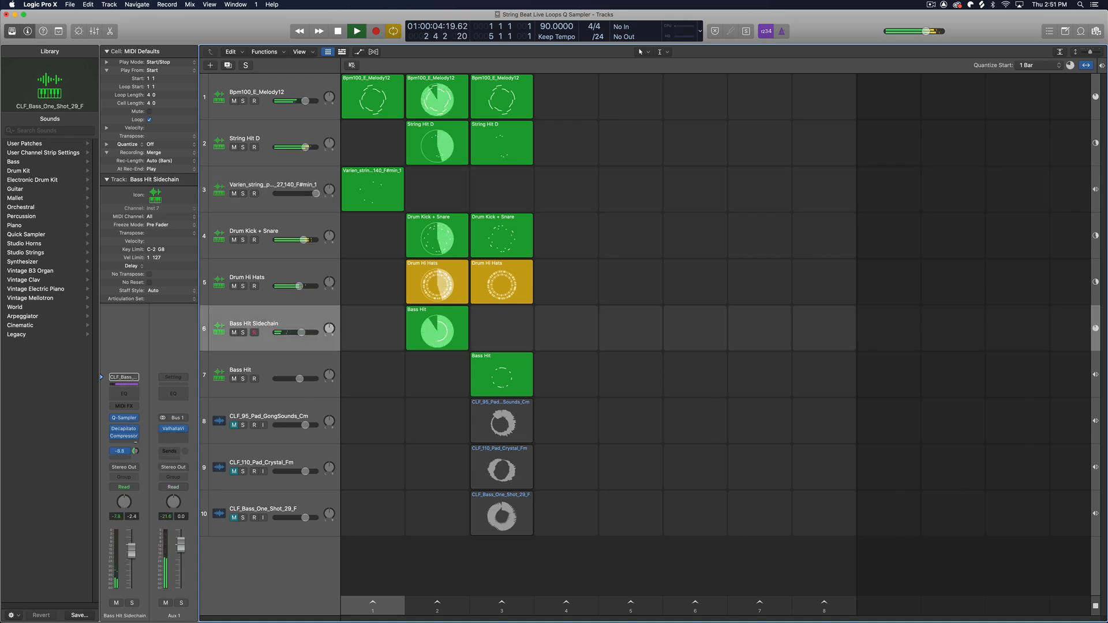
{"action": "left_click_drag", "start_coordinate": [301, 332], "coordinate": [300, 333]}
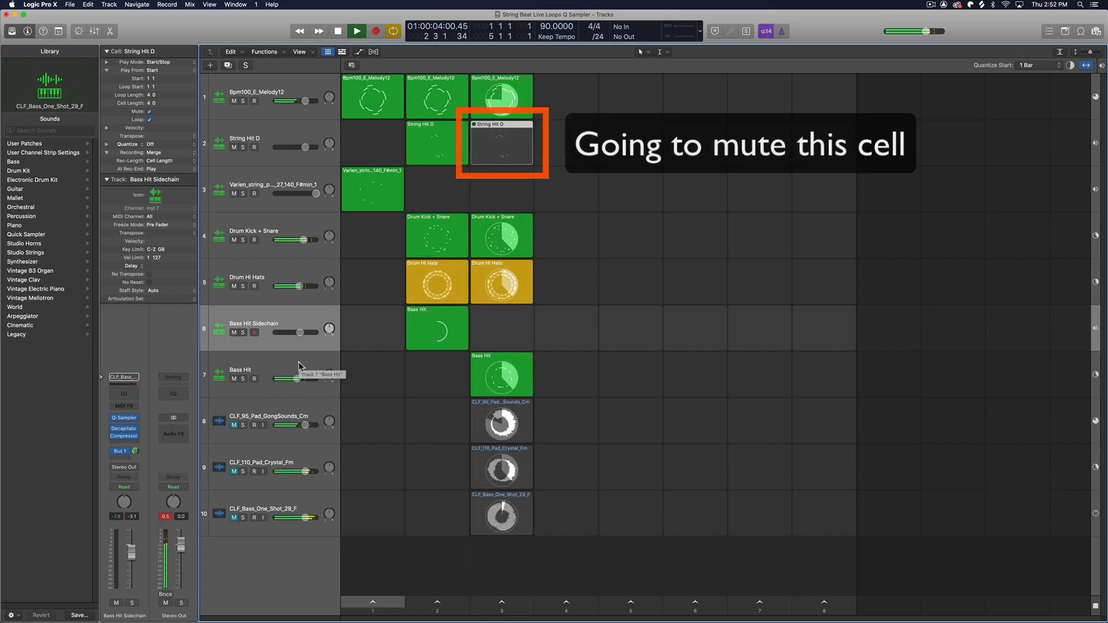
Stop scene 3 playback and unmute the CLF_95_Pad_GongSounds_Cm and CLF_110_Pad_Crystal_Fm tracks
{"action": "left_click", "coordinate": [299, 365]}
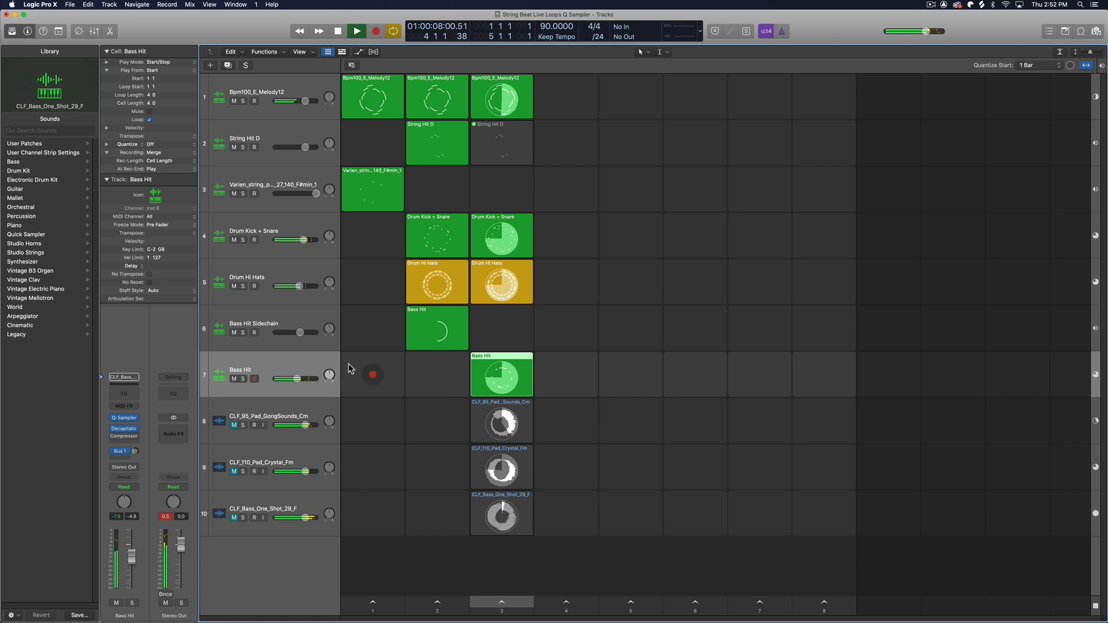
{"action": "key", "text": "space"}
{"action": "left_click", "coordinate": [521, 161]}
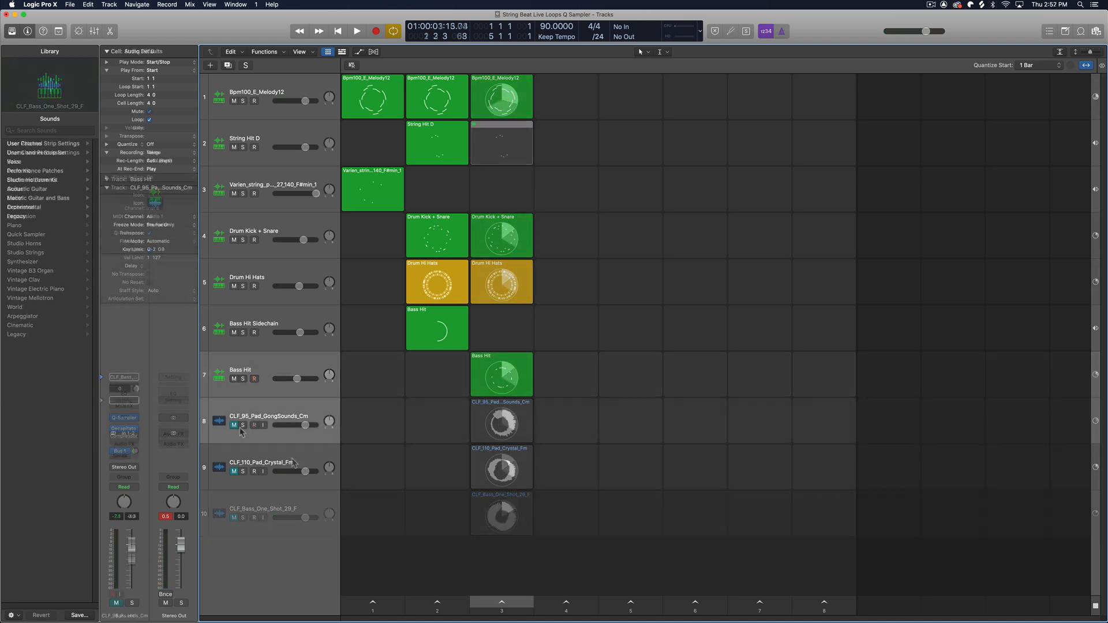
{"action": "left_click", "coordinate": [234, 426]}
{"action": "left_click", "coordinate": [234, 472]}
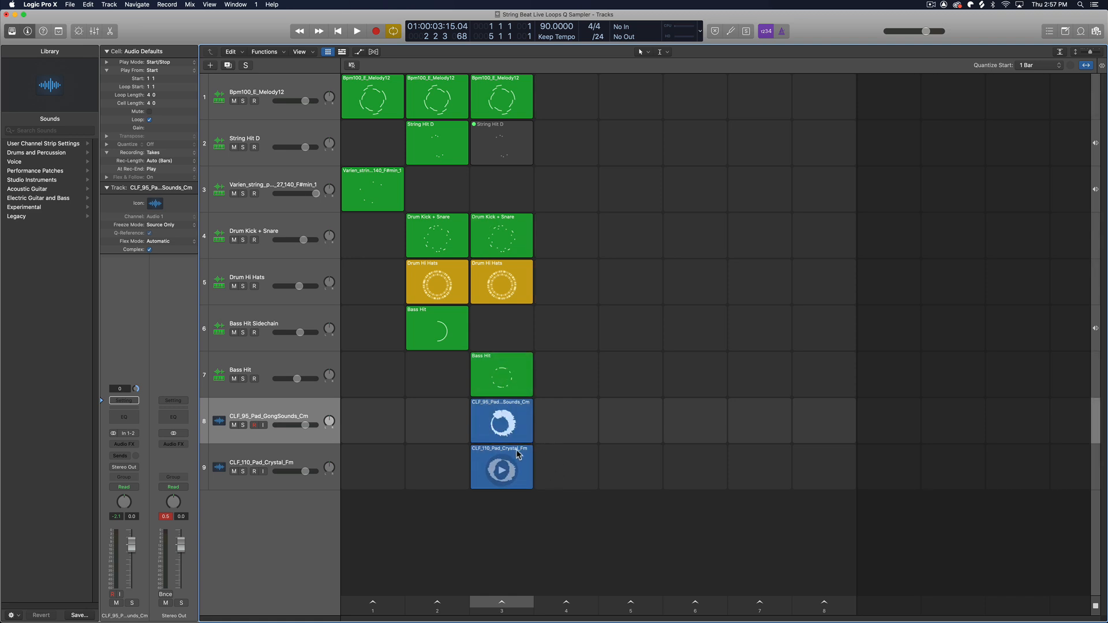
Delete the CLF_95_Pad_GongSounds_Cm cell in scene 3 together with its track
{"action": "left_click", "coordinate": [524, 406]}
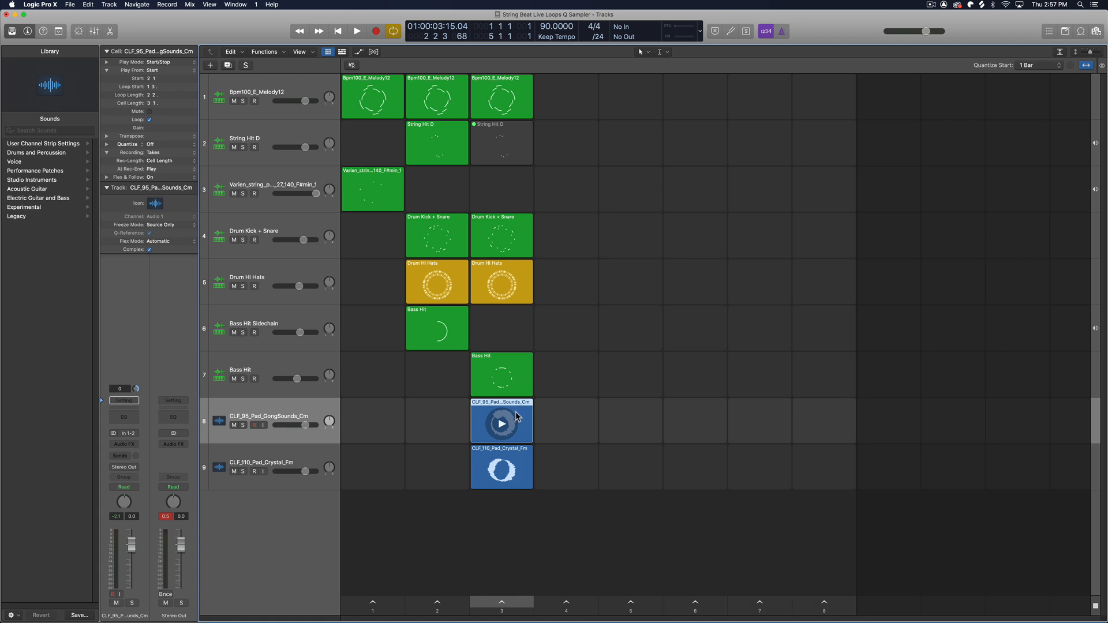
{"action": "key", "text": "Delete"}
{"action": "left_click", "coordinate": [330, 412]}
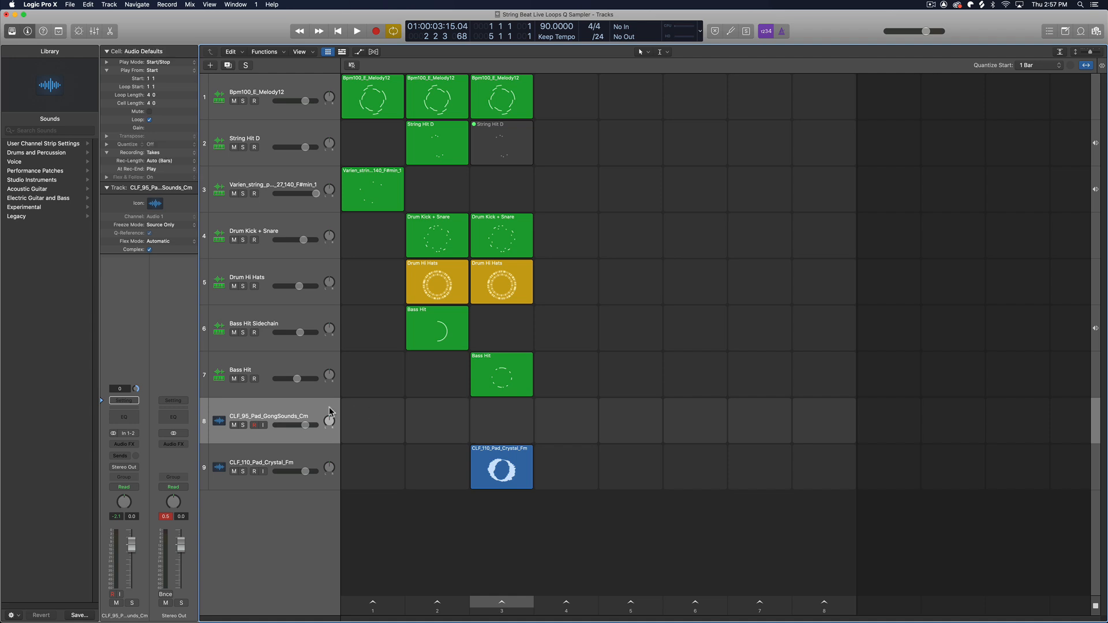
{"action": "key", "text": "super+BackSpace"}
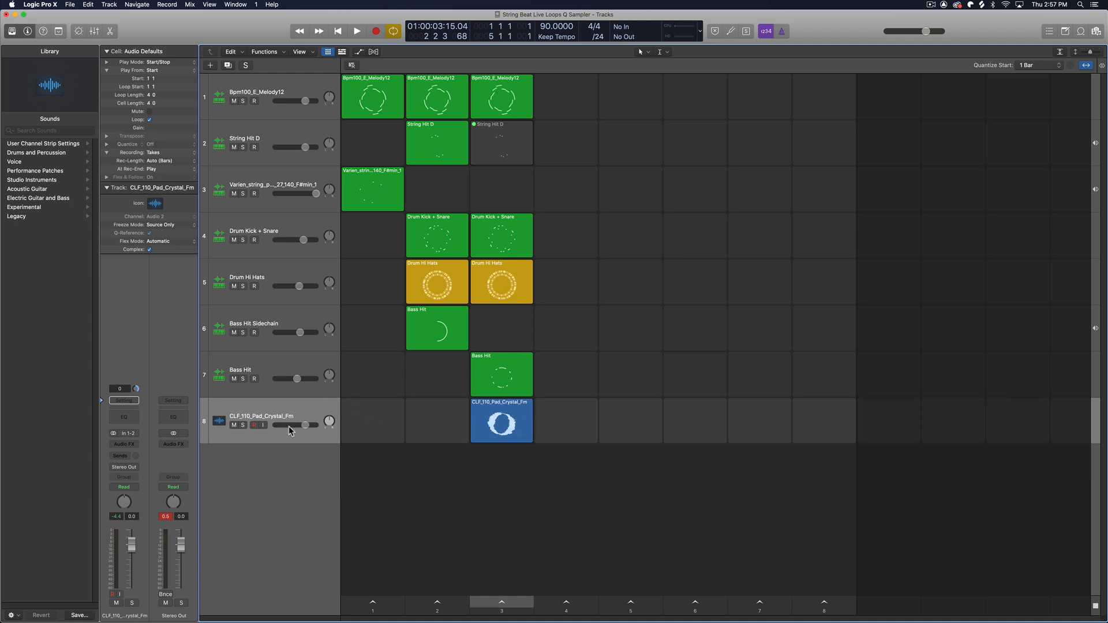
Audition the CLF_110_Pad_Crystal_Fm cell and create a new Quick Sampler track from it below the last track
{"action": "left_click", "coordinate": [501, 426]}
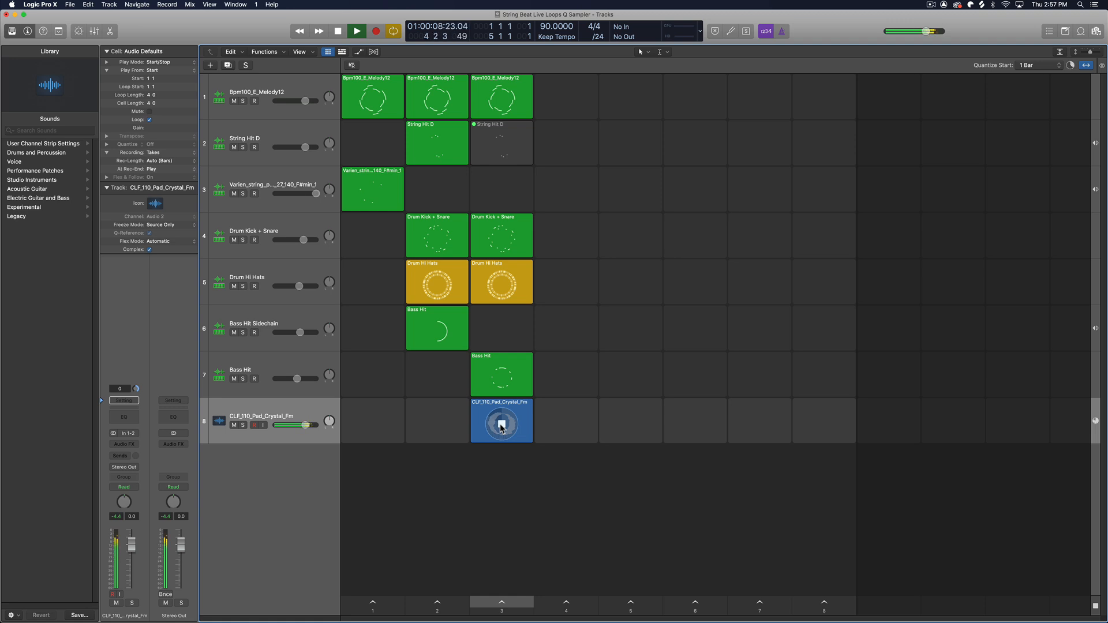
{"action": "left_click", "coordinate": [502, 427]}
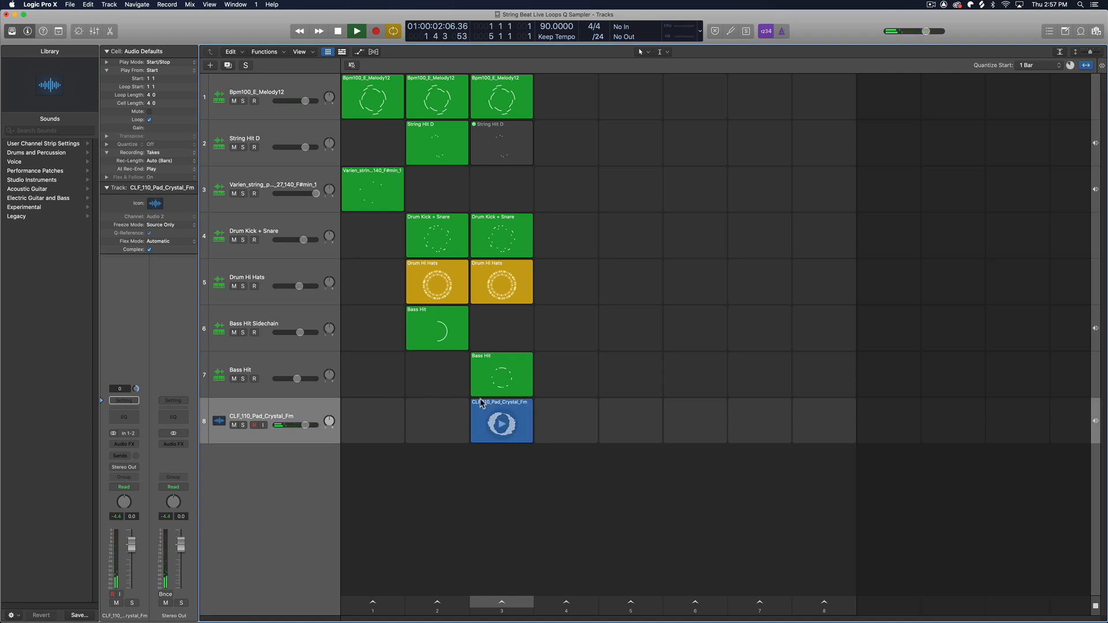
{"action": "left_click_drag", "start_coordinate": [497, 420], "coordinate": [318, 501]}
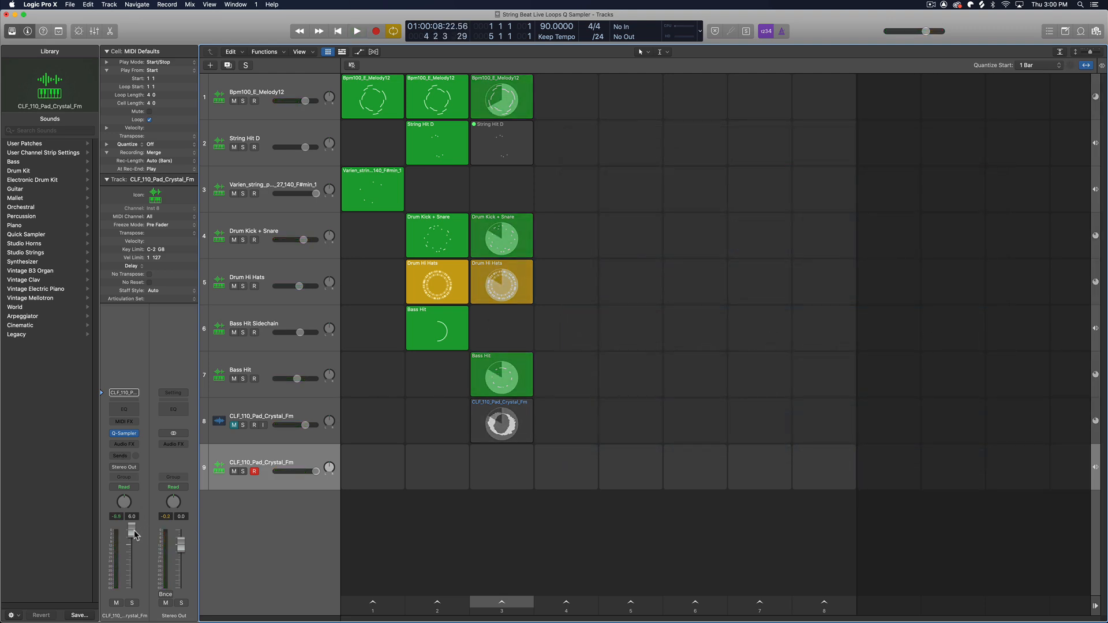
Reset the new CLF_110_Pad_Crystal_Fm sampler track's volume to 0.0 dB and add a send to Bus 1
{"action": "left_click", "coordinate": [133, 531], "text": "alt"}
{"action": "left_click", "coordinate": [129, 457]}
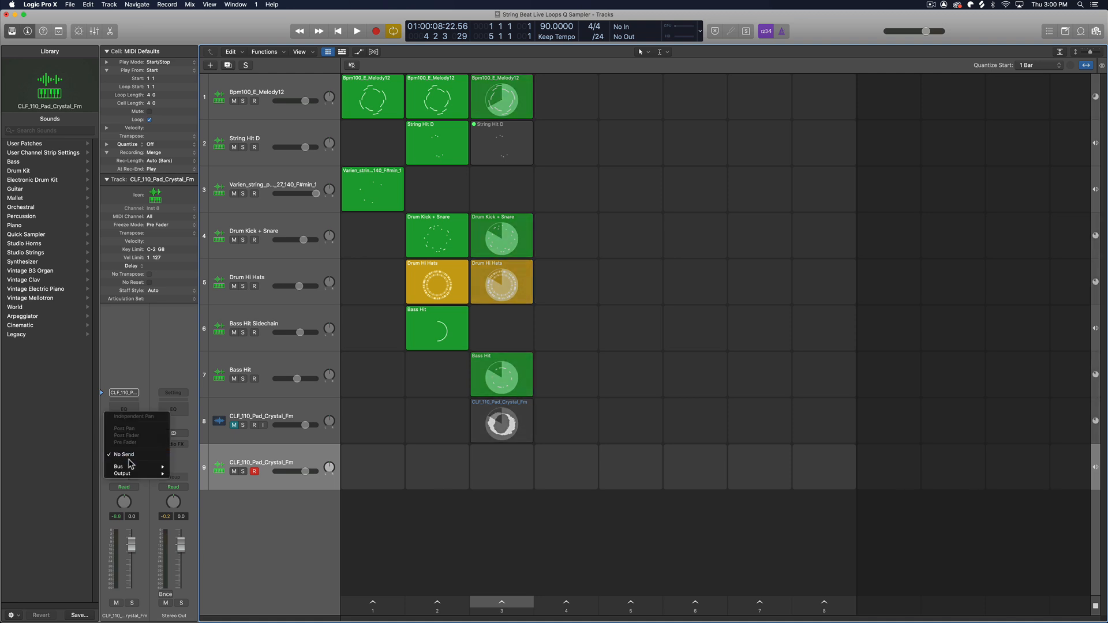
{"action": "mouse_move", "coordinate": [135, 466]}
{"action": "left_click", "coordinate": [206, 347]}
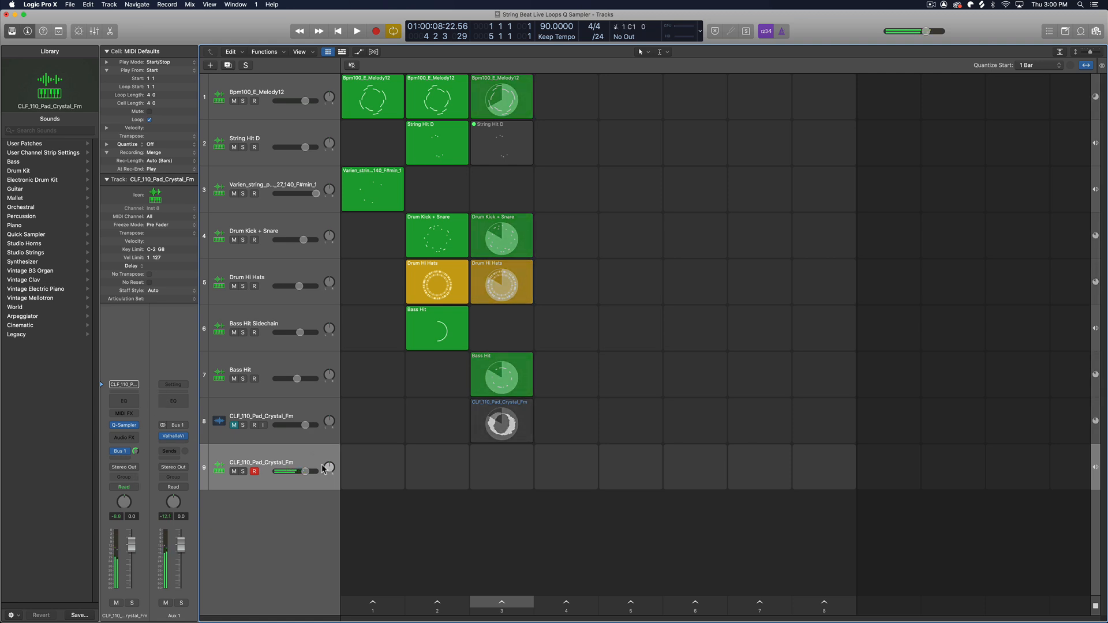
Start recording a part into the CLF_110_Pad_Crystal_Fm sampler track's scene 3 cell
{"action": "left_click", "coordinate": [505, 468]}
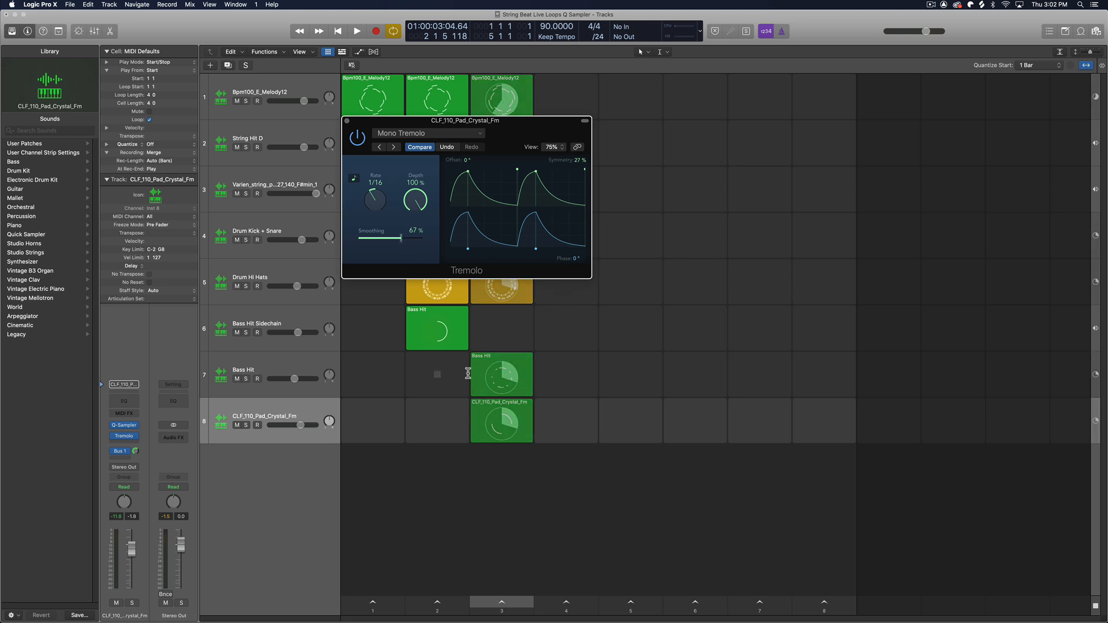
With scene 3 playing, set the pad track's Tremolo rate to 1/8t, soloing the track temporarily to audition the effect
{"action": "left_click", "coordinate": [520, 604]}
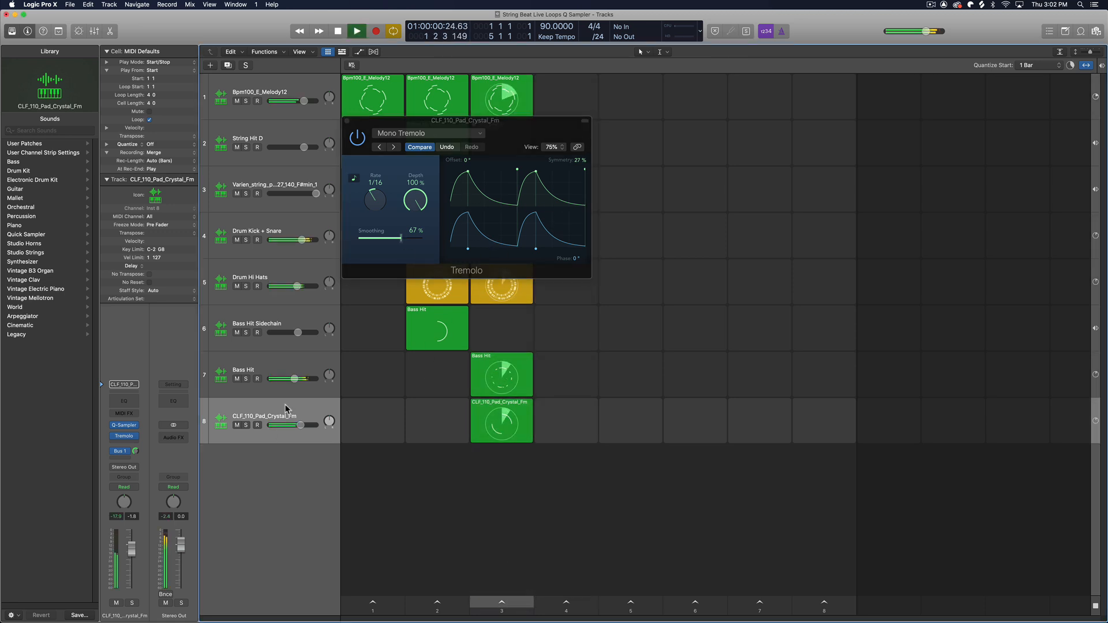
{"action": "left_click_drag", "start_coordinate": [377, 198], "coordinate": [383, 204]}
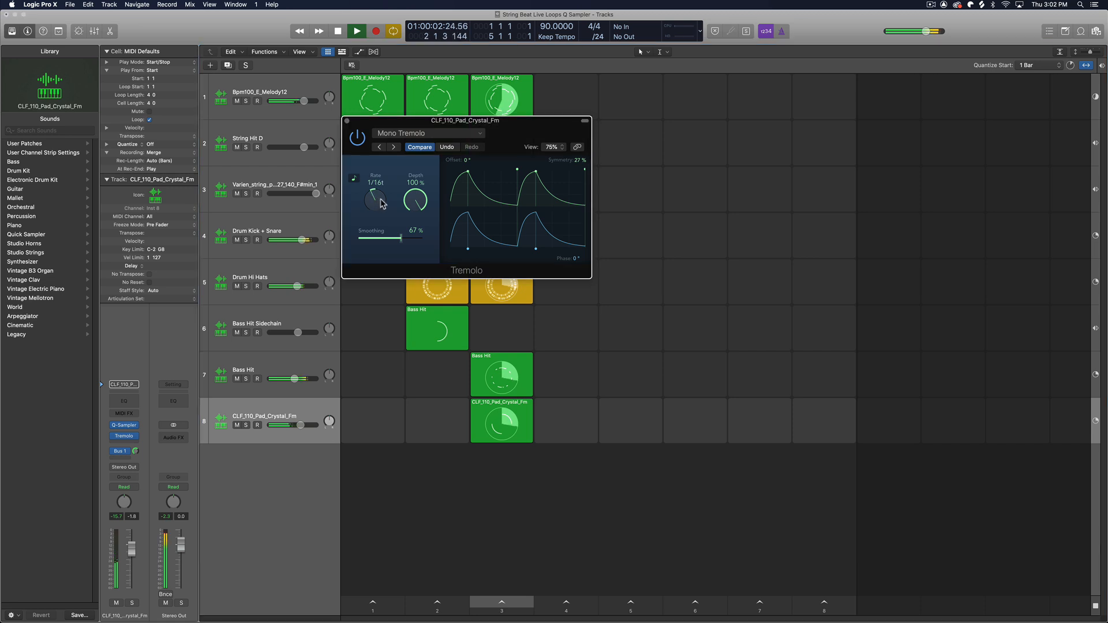
{"action": "mouse_move", "coordinate": [460, 375]}
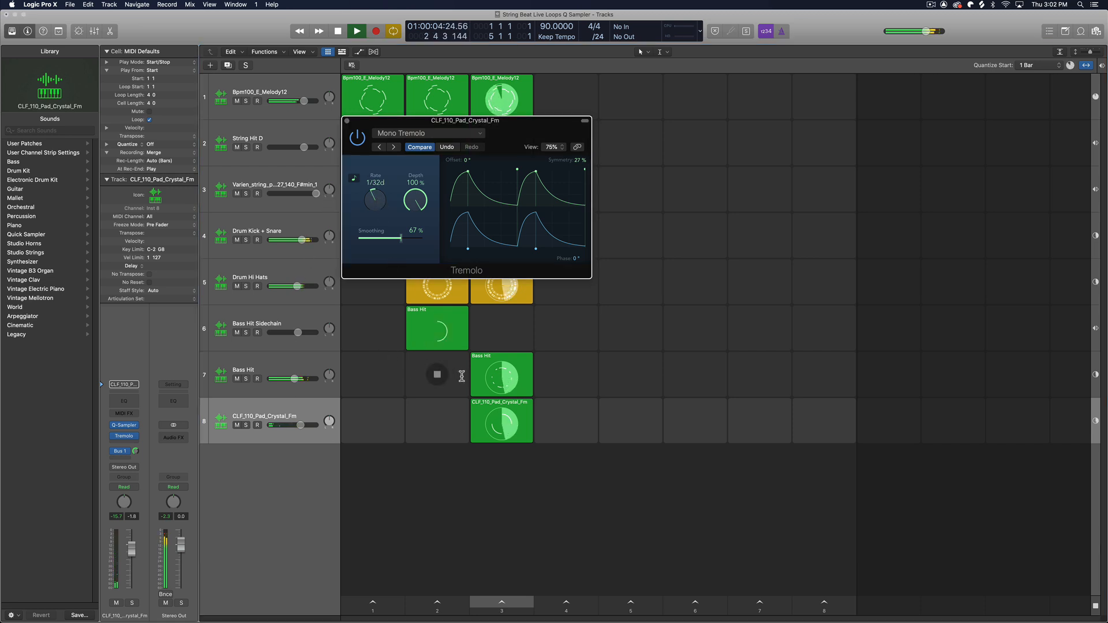
{"action": "left_click", "coordinate": [245, 425]}
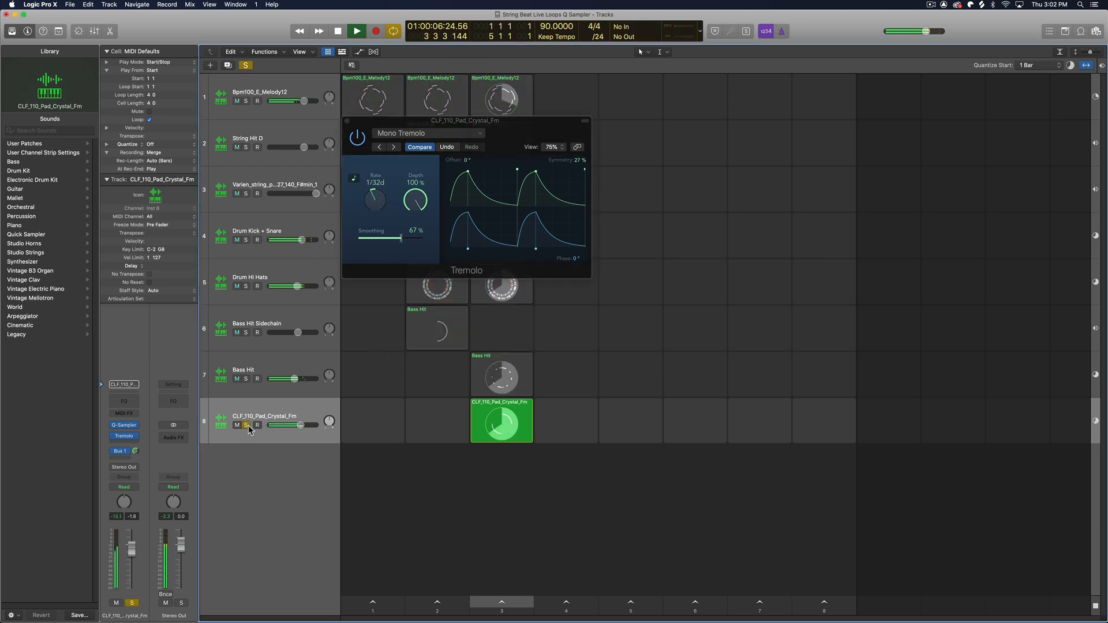
{"action": "left_click_drag", "start_coordinate": [377, 201], "coordinate": [378, 215]}
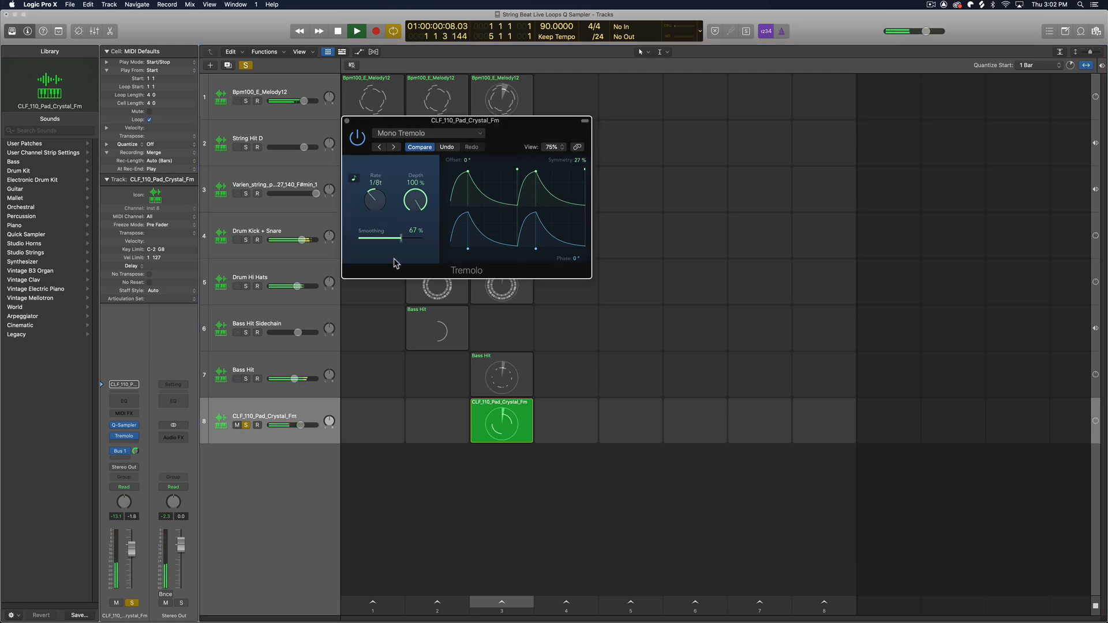
{"action": "left_click", "coordinate": [246, 425]}
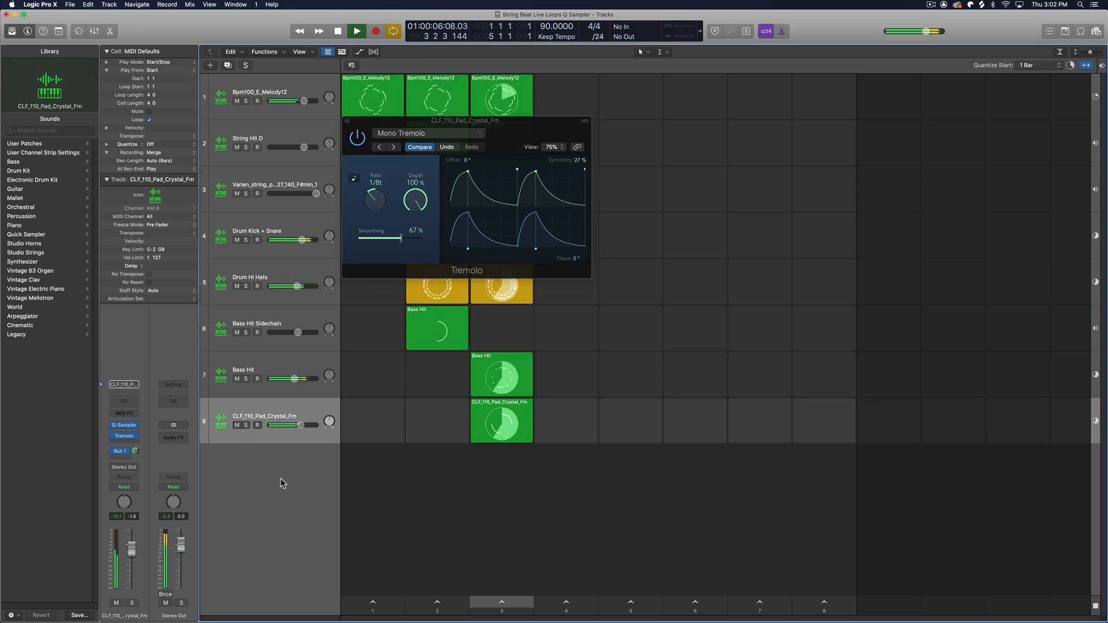
Close the Tremolo settings and lower the CLF_110_Pad_Crystal_Fm track's volume to -3.7 dB
{"action": "left_click", "coordinate": [346, 121]}
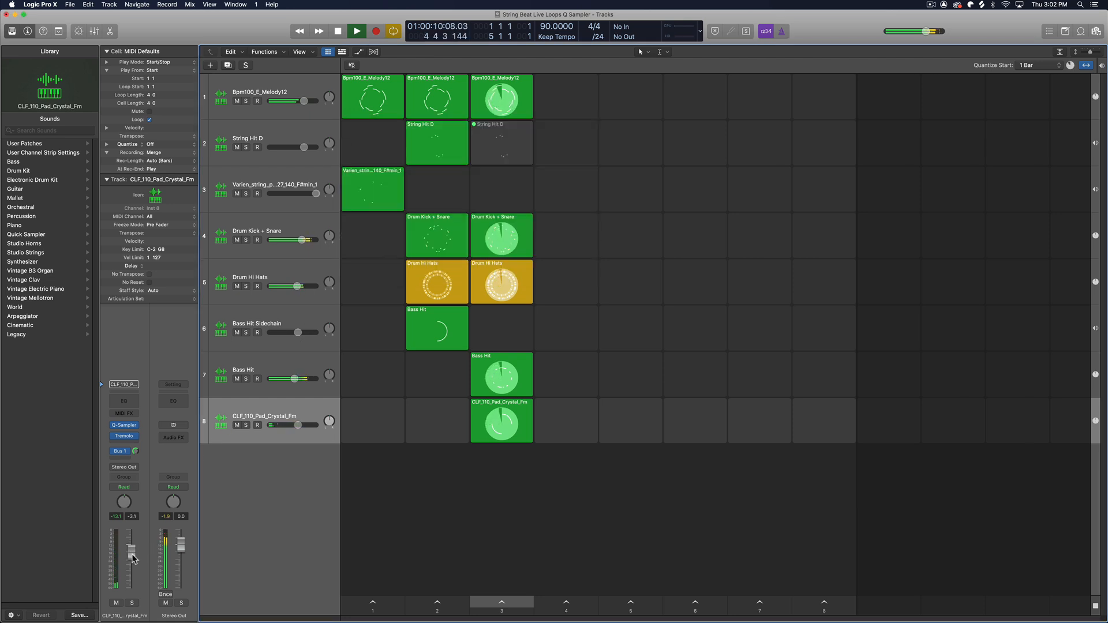
{"action": "left_click_drag", "start_coordinate": [298, 425], "coordinate": [294, 430]}
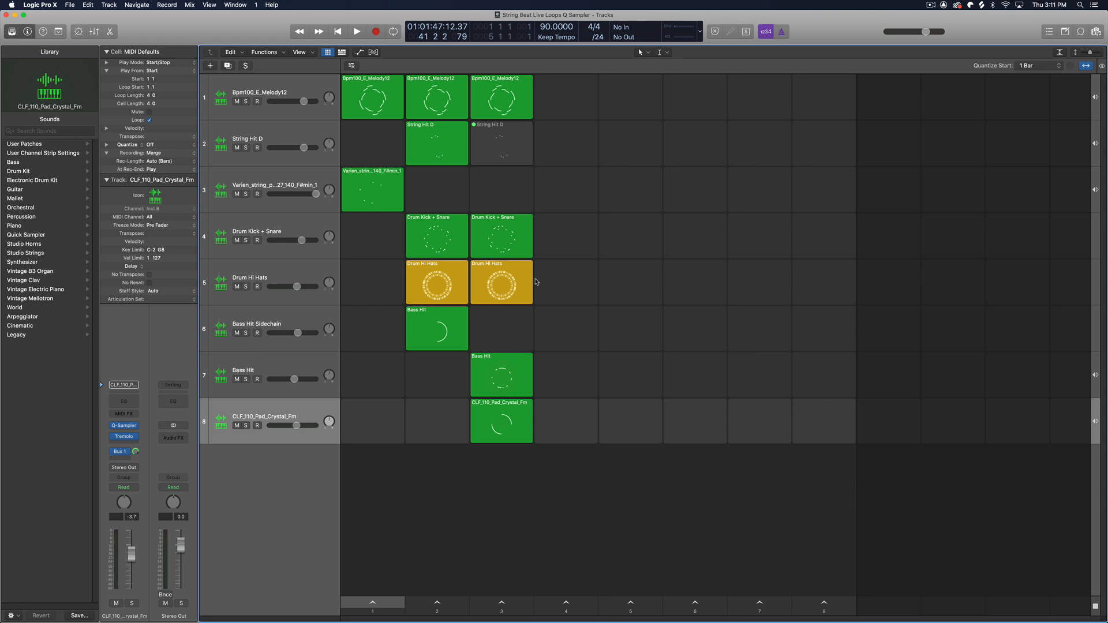
Move all cells in scenes 2 and 3 one scene later, into scenes 3 and 4
{"action": "left_click_drag", "start_coordinate": [585, 105], "coordinate": [436, 413]}
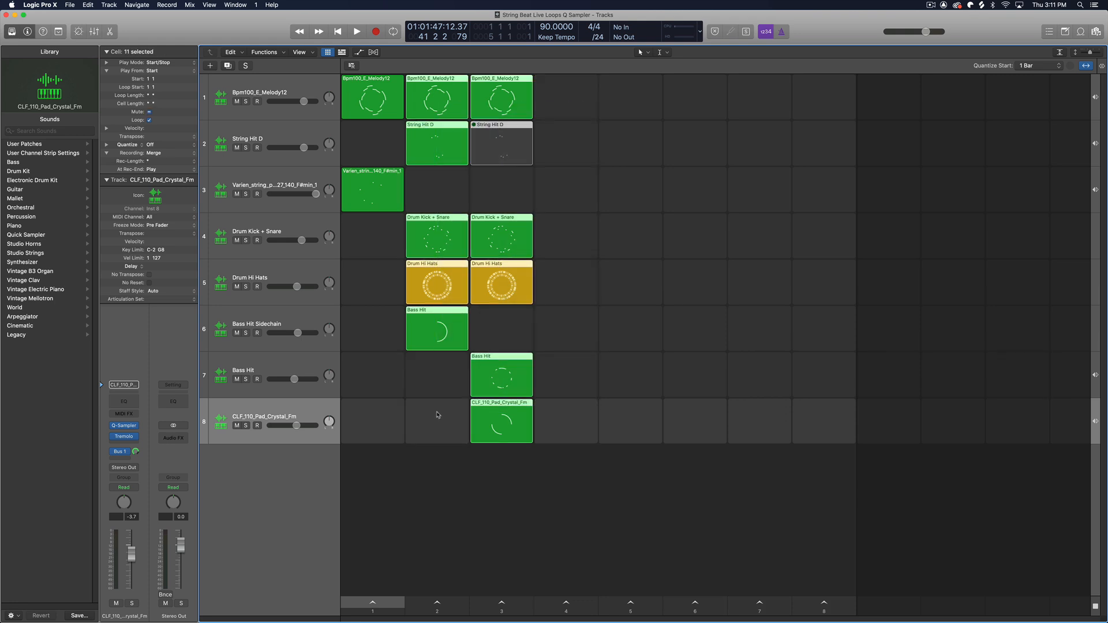
{"action": "left_click_drag", "start_coordinate": [435, 94], "coordinate": [496, 107]}
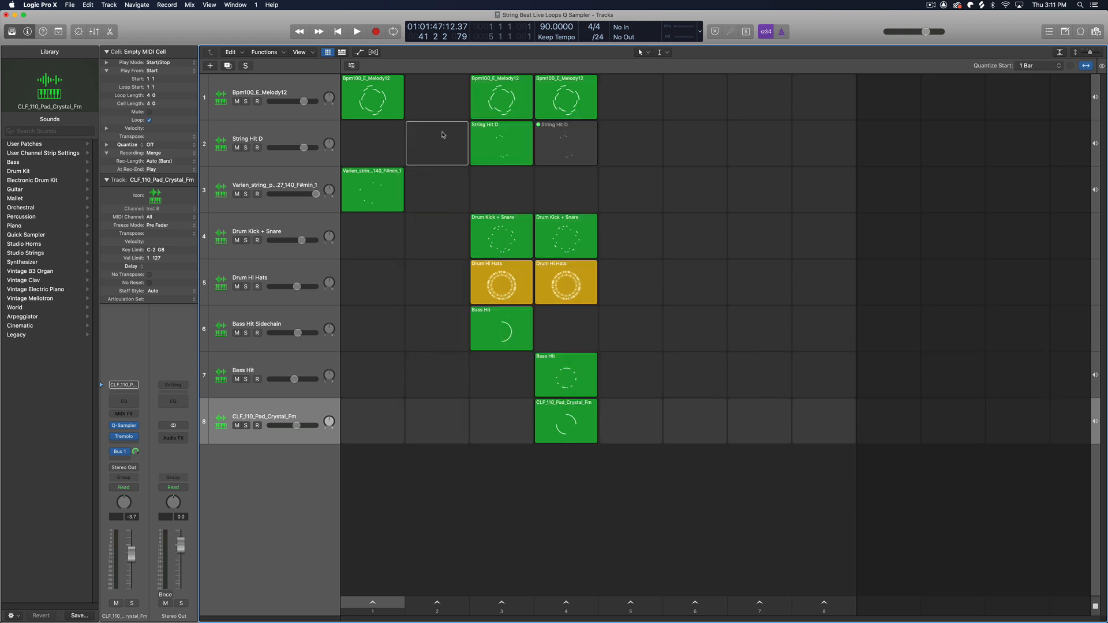
Repeat scene 1's two cells into scene 2 and delete the Varien string phrase cell from scene 1
{"action": "left_click_drag", "start_coordinate": [427, 98], "coordinate": [390, 181]}
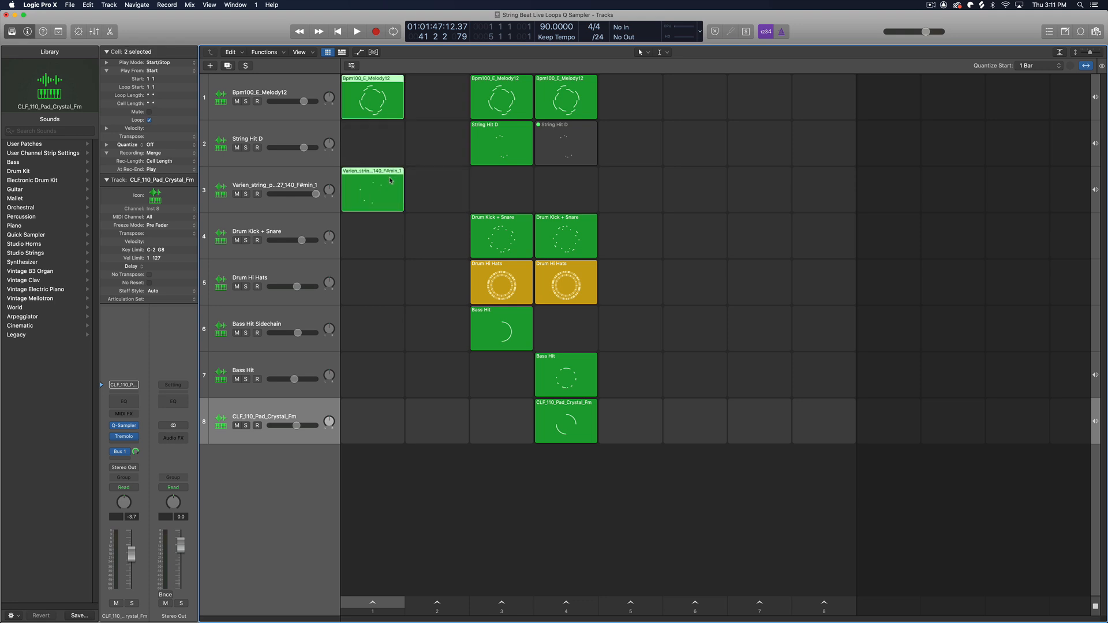
{"action": "key", "text": "super+r"}
{"action": "left_click", "coordinate": [395, 149]}
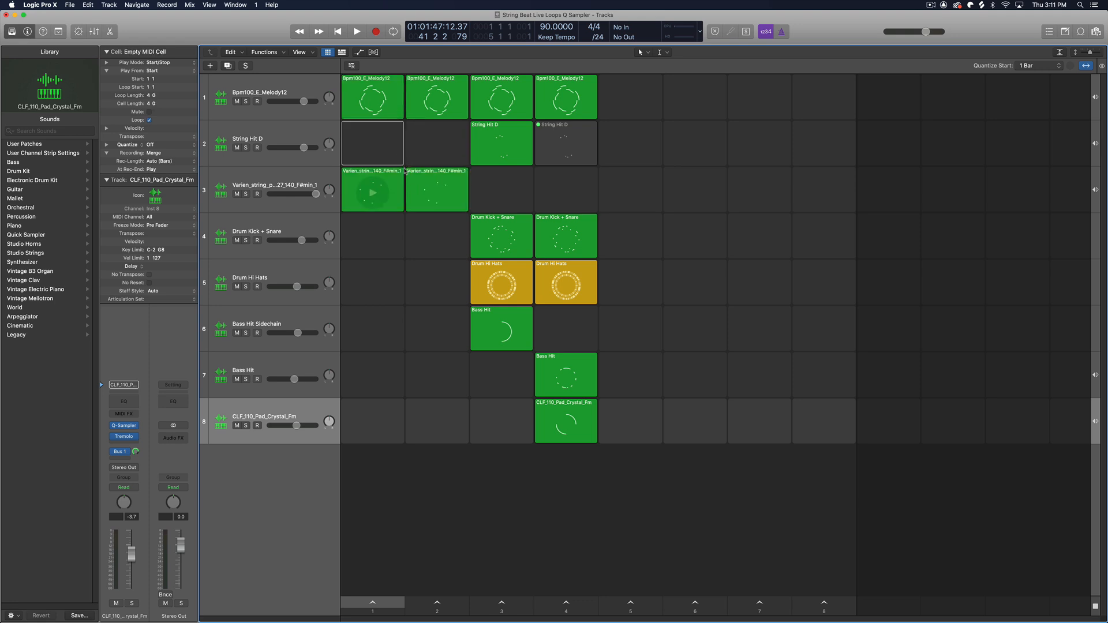
{"action": "left_click", "coordinate": [397, 179]}
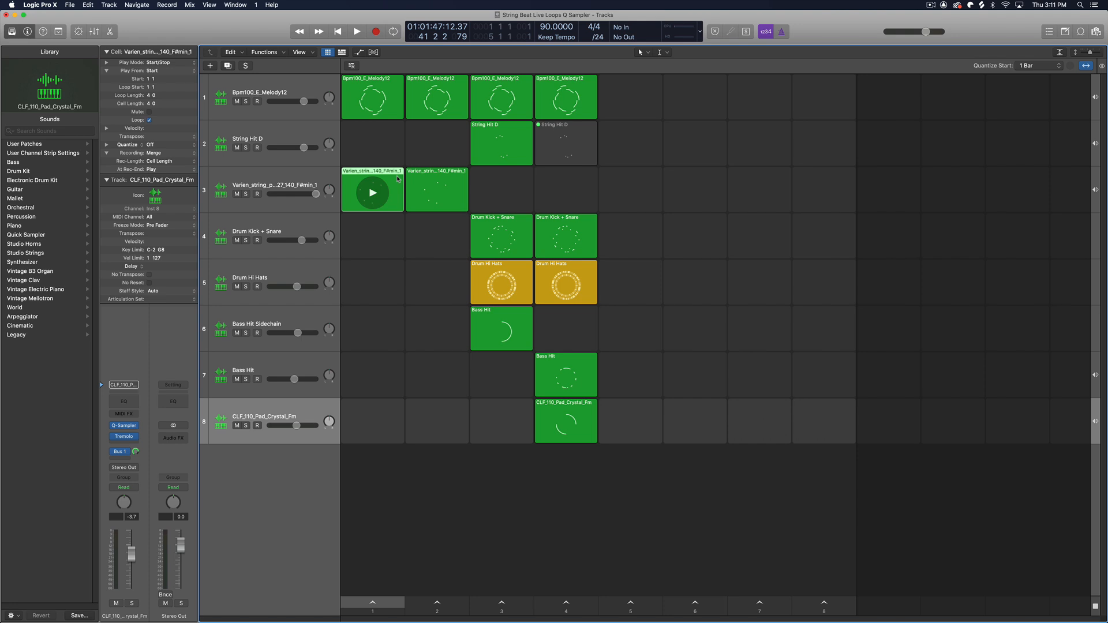
{"action": "key", "text": "Delete"}
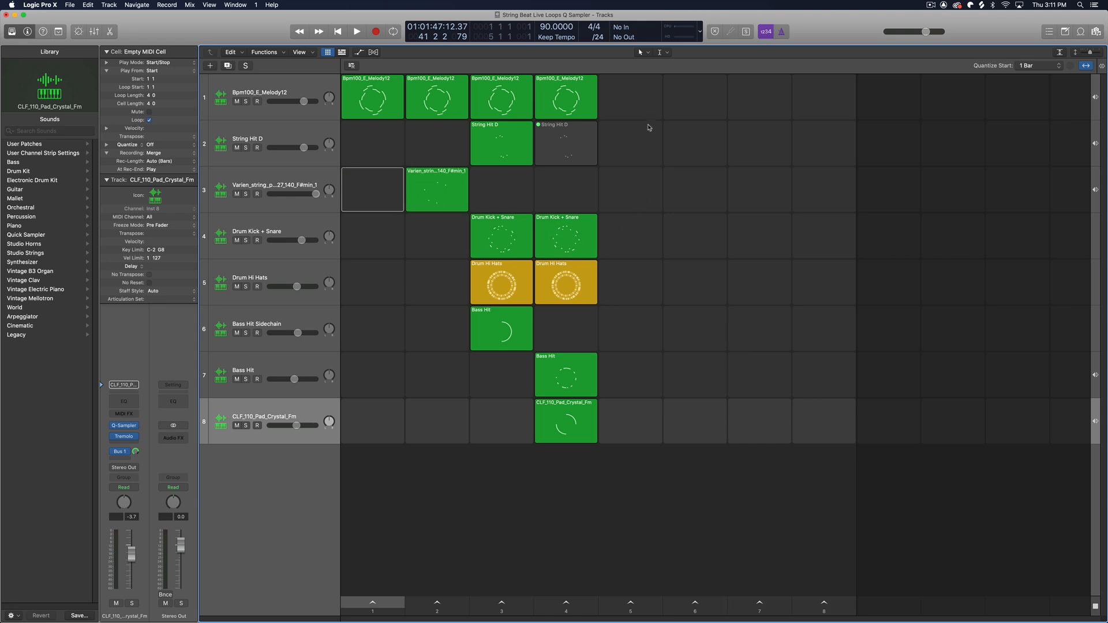
Copy scene 3's Drum Kick + Snare, Drum Hi Hats and side-chained Bass Hit cells into scene 5
{"action": "left_click_drag", "start_coordinate": [451, 252], "coordinate": [492, 320]}
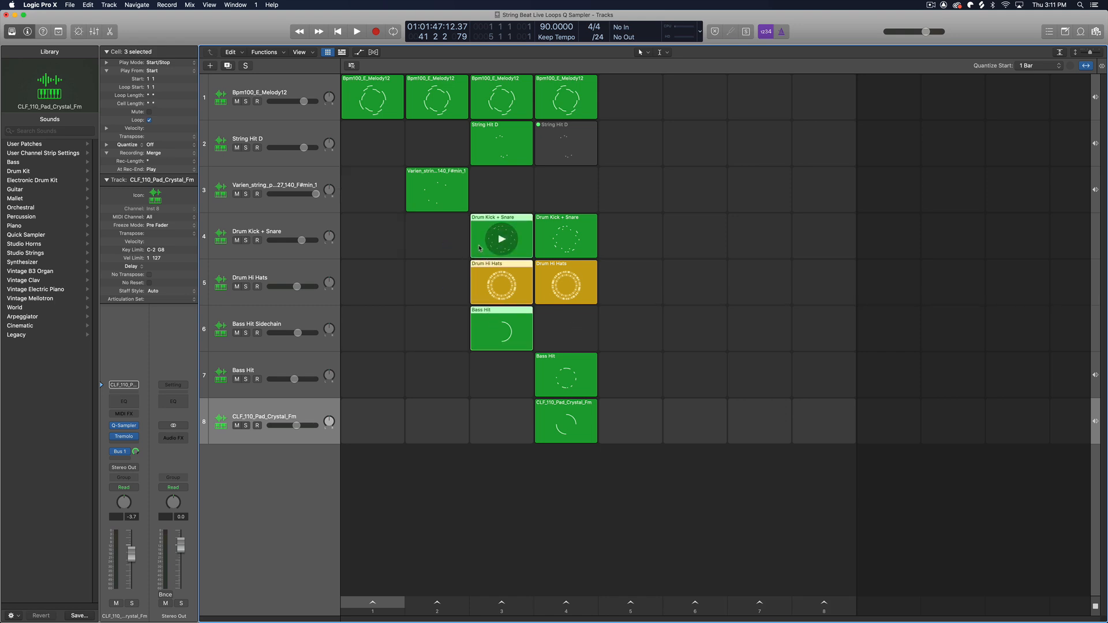
{"action": "left_click_drag", "start_coordinate": [480, 248], "coordinate": [609, 248]}
{"action": "left_click", "coordinate": [672, 202]}
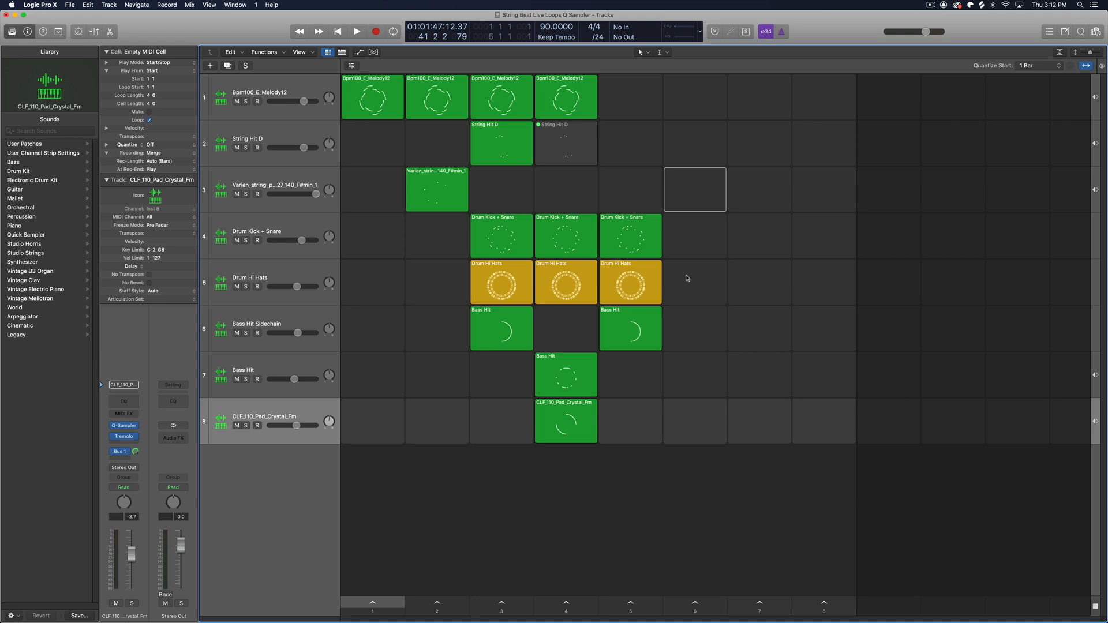
Copy scene 3's String Hit D, Drum Kick + Snare and side-chained Bass Hit cells into scene 6
{"action": "mouse_move", "coordinate": [495, 158]}
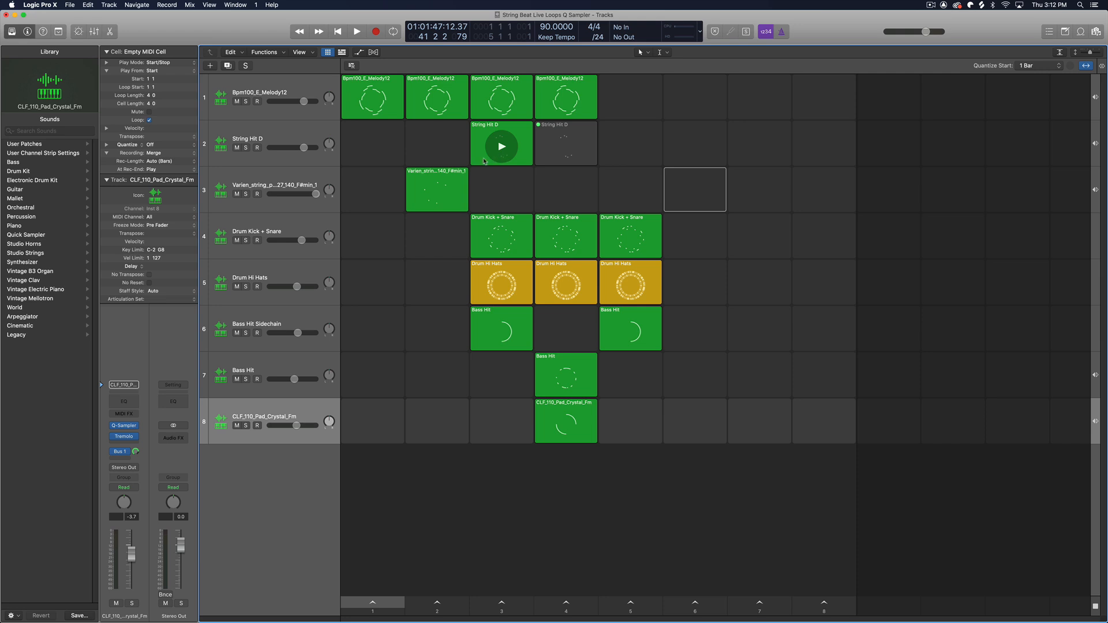
{"action": "left_click", "coordinate": [483, 161]}
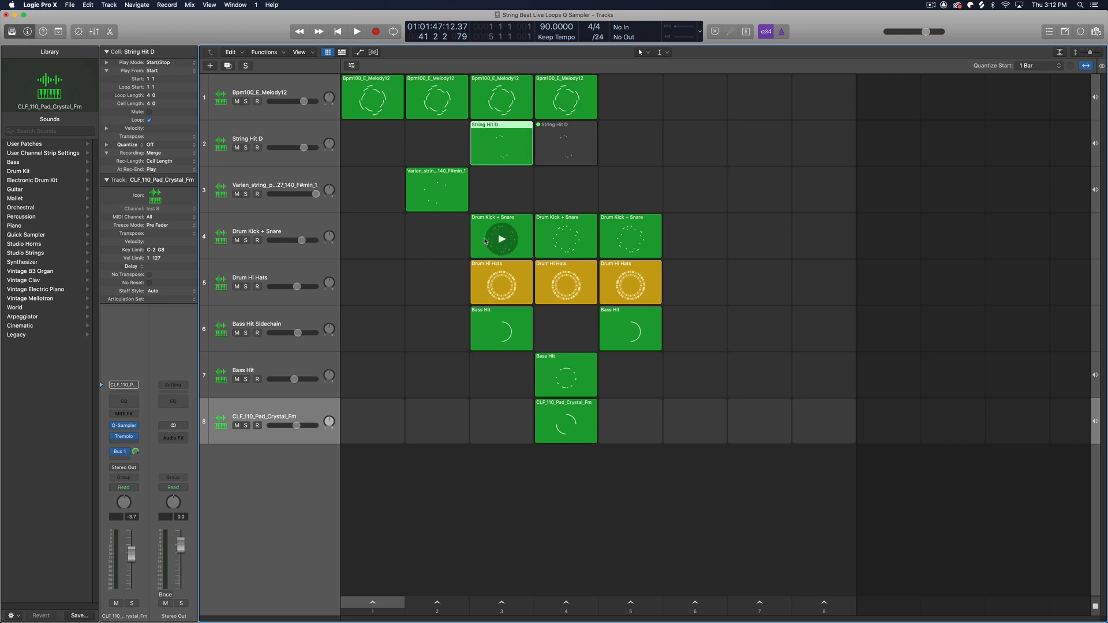
{"action": "left_click", "coordinate": [482, 245], "text": "shift"}
{"action": "mouse_move", "coordinate": [484, 268]}
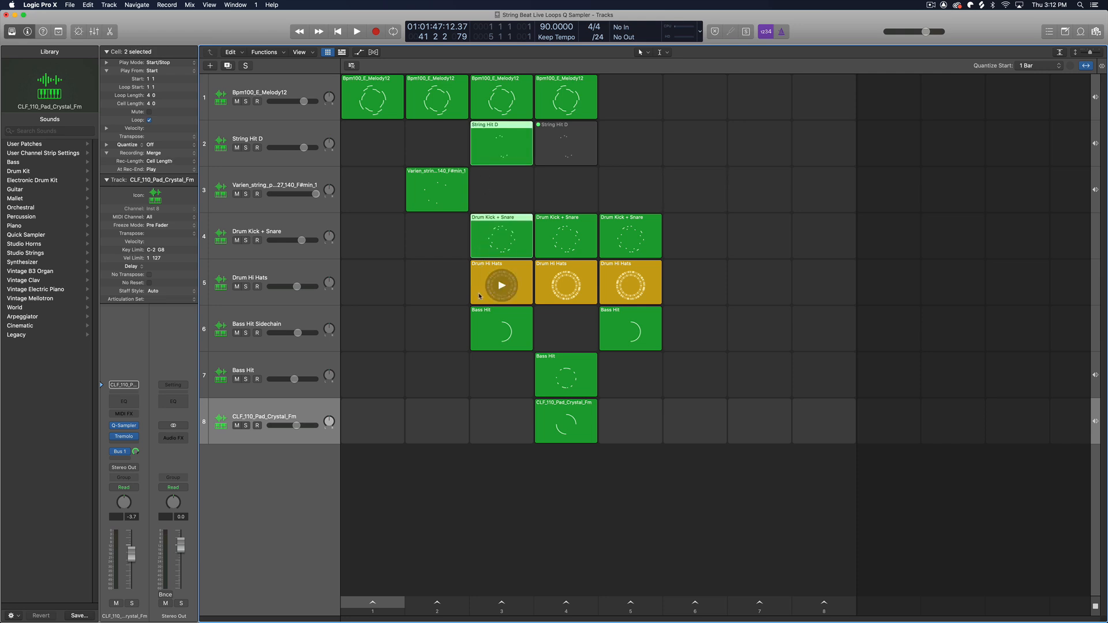
{"action": "left_click", "coordinate": [475, 344], "text": "shift"}
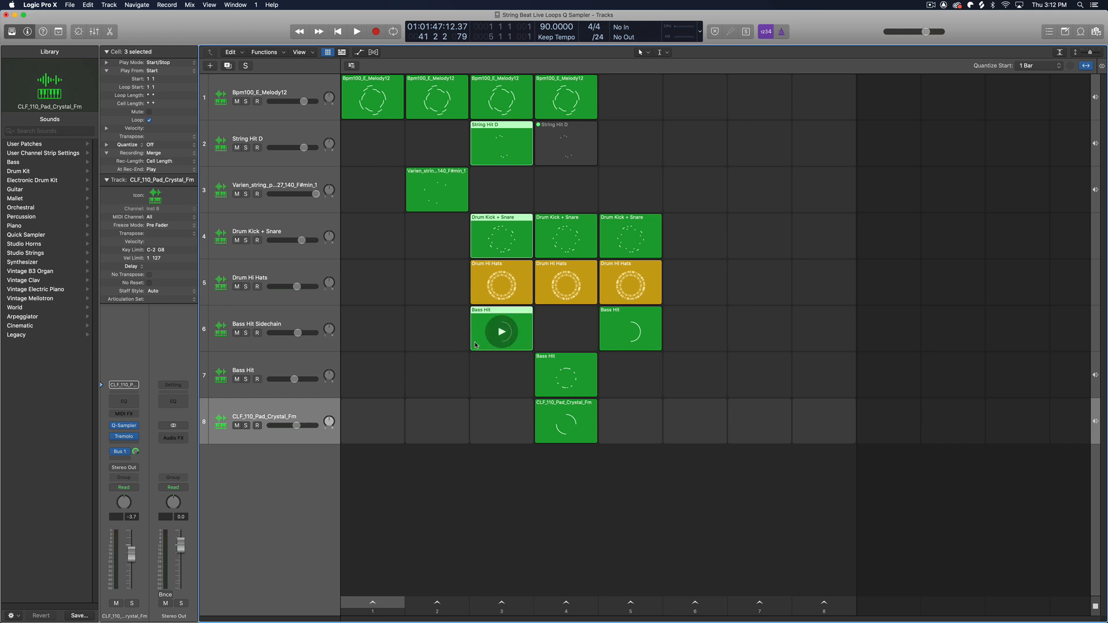
{"action": "mouse_move", "coordinate": [476, 159]}
{"action": "left_click_drag", "start_coordinate": [478, 159], "coordinate": [693, 151]}
{"action": "left_click", "coordinate": [743, 544]}
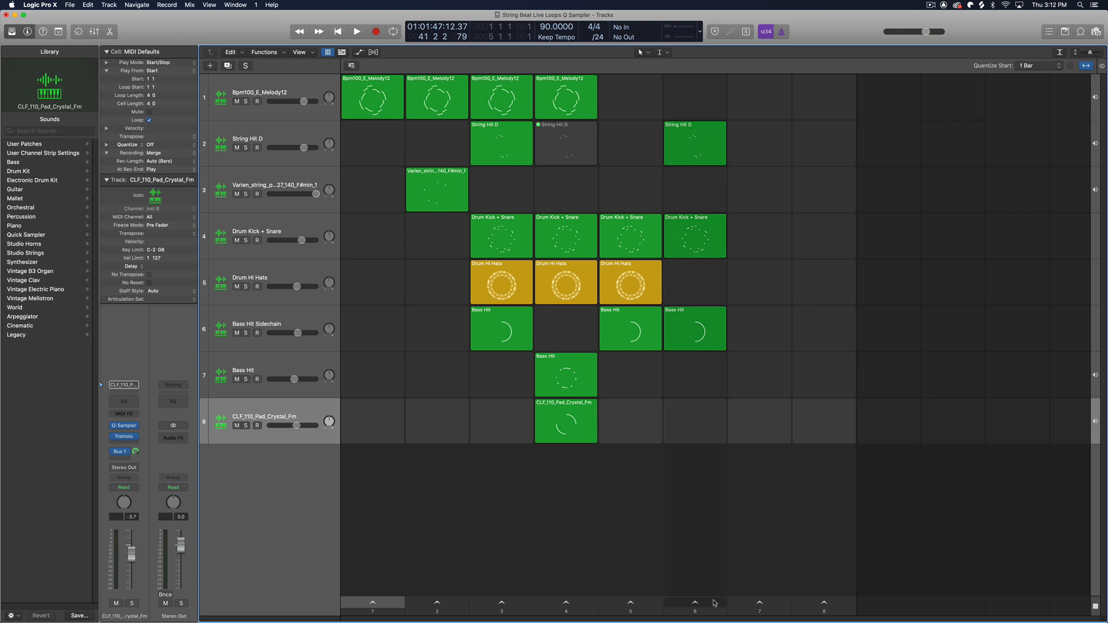
Audition scene 6 briefly and delete every note except the first from its String Hit D cell
{"action": "left_click", "coordinate": [714, 604]}
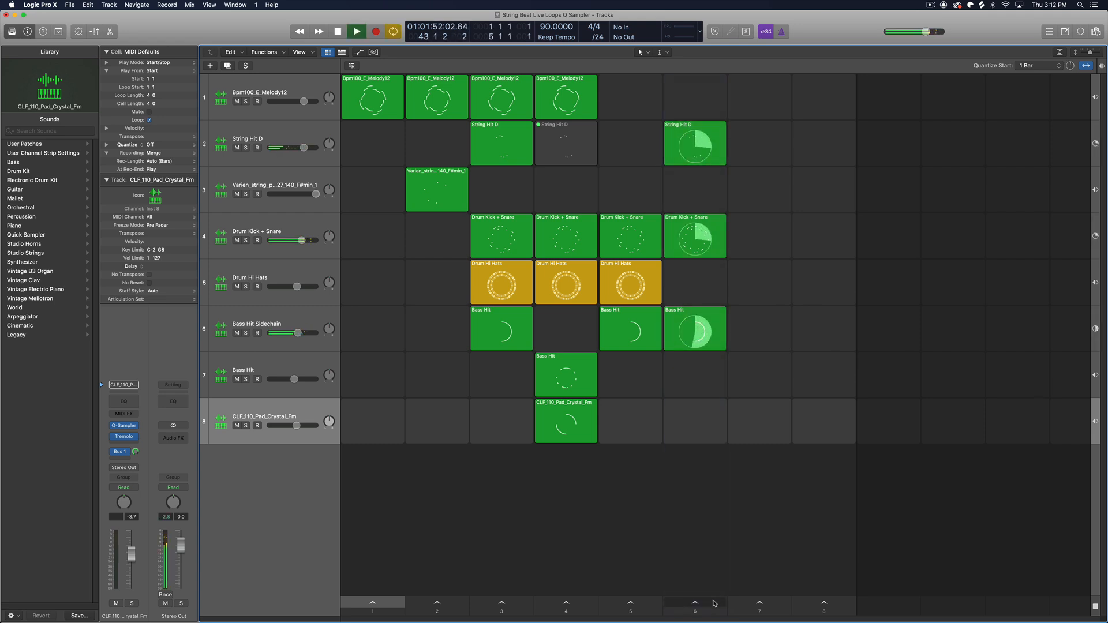
{"action": "key", "text": "space"}
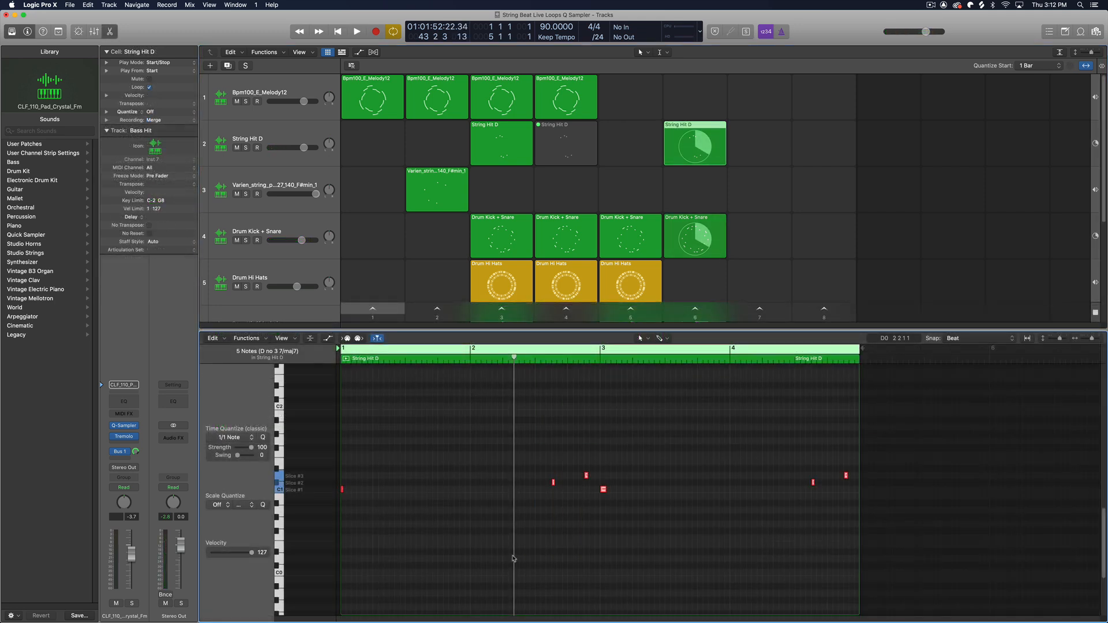
{"action": "key", "text": "Delete"}
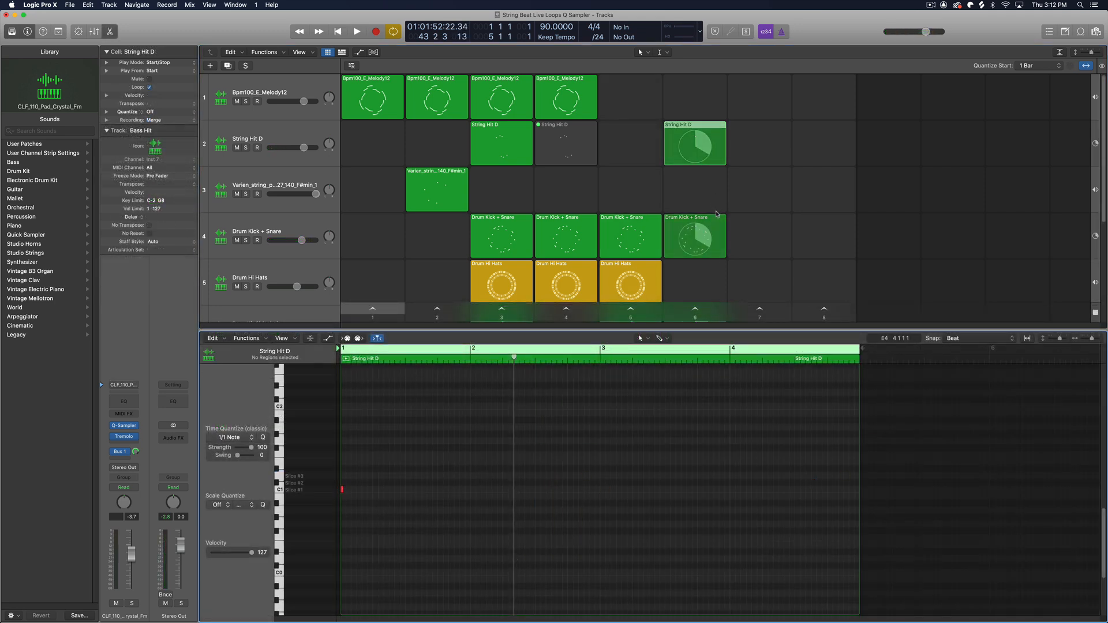
Delete all notes except the opening hit from scene 6's Drum Kick + Snare cell and close the editor
{"action": "left_click", "coordinate": [718, 224]}
{"action": "left_click_drag", "start_coordinate": [922, 407], "coordinate": [376, 535]}
{"action": "key", "text": "Delete"}
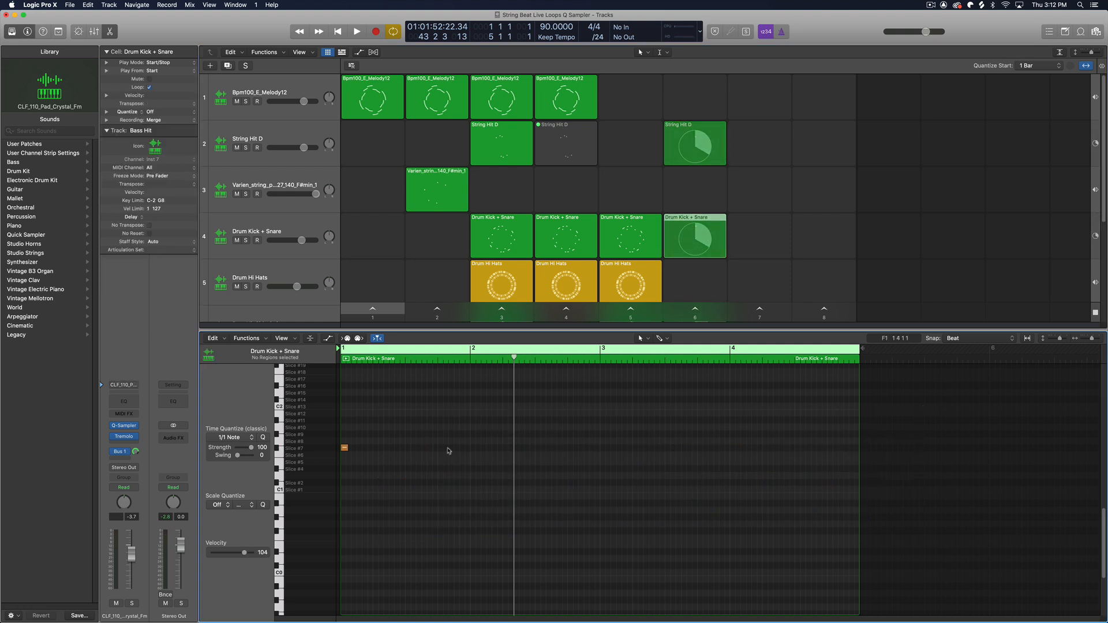
{"action": "key", "text": "p"}
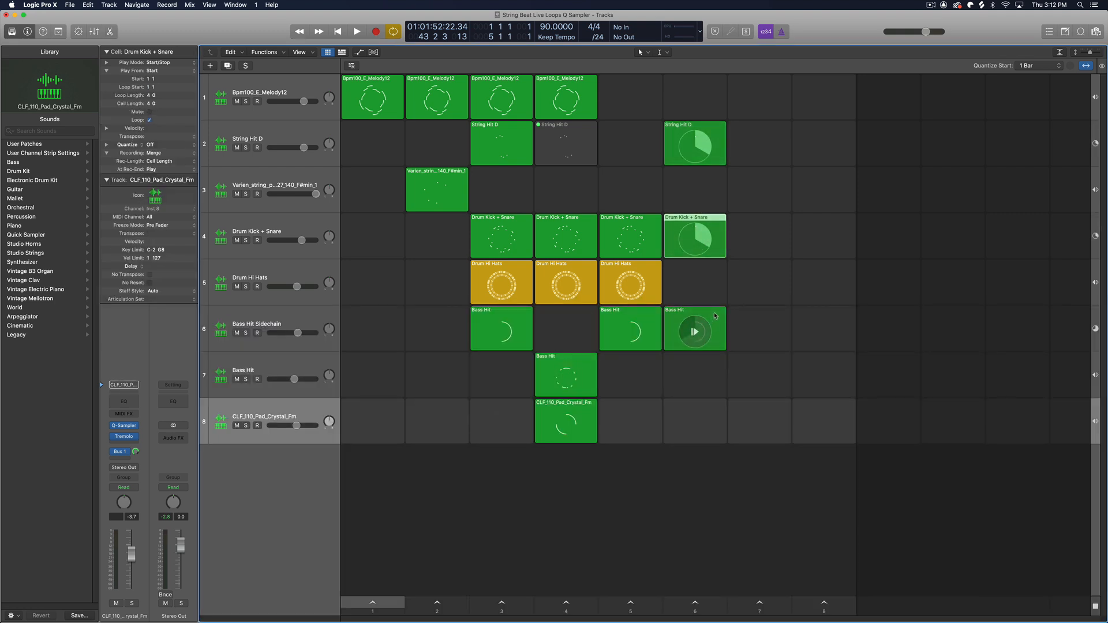
Shorten the note in scene 6's Bass Hit cell to about one beat and close the editor
{"action": "double_click", "coordinate": [715, 316]}
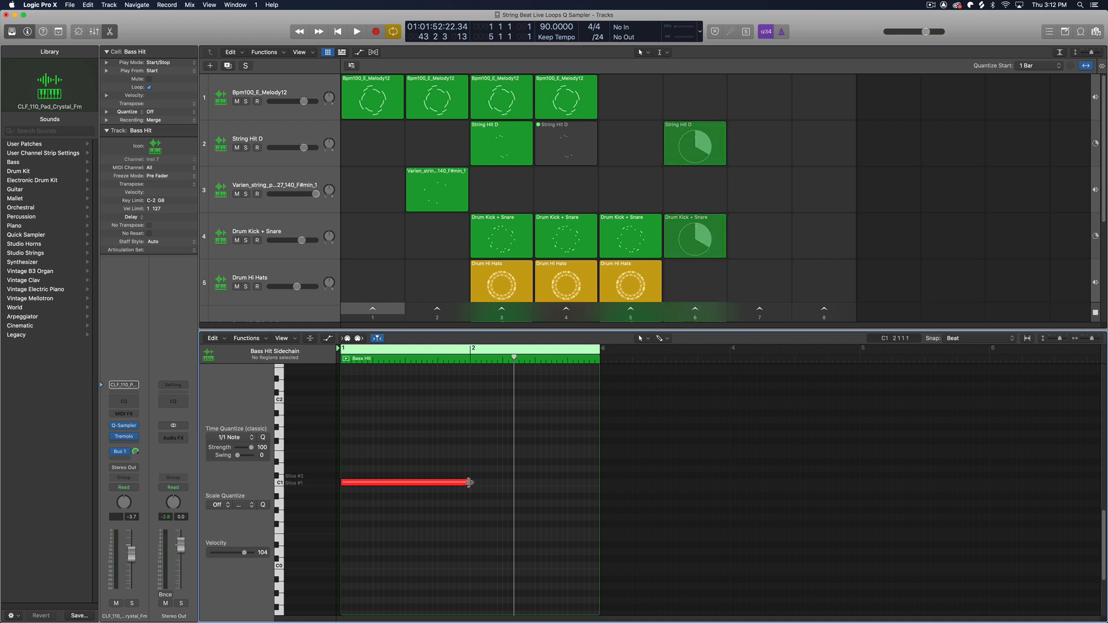
{"action": "left_click_drag", "start_coordinate": [468, 483], "coordinate": [369, 482]}
{"action": "key", "text": "p"}
Audition scene 6 before and after copying the Bpm100_E_Melody12 cell from scene 4 into it
{"action": "left_click", "coordinate": [708, 603]}
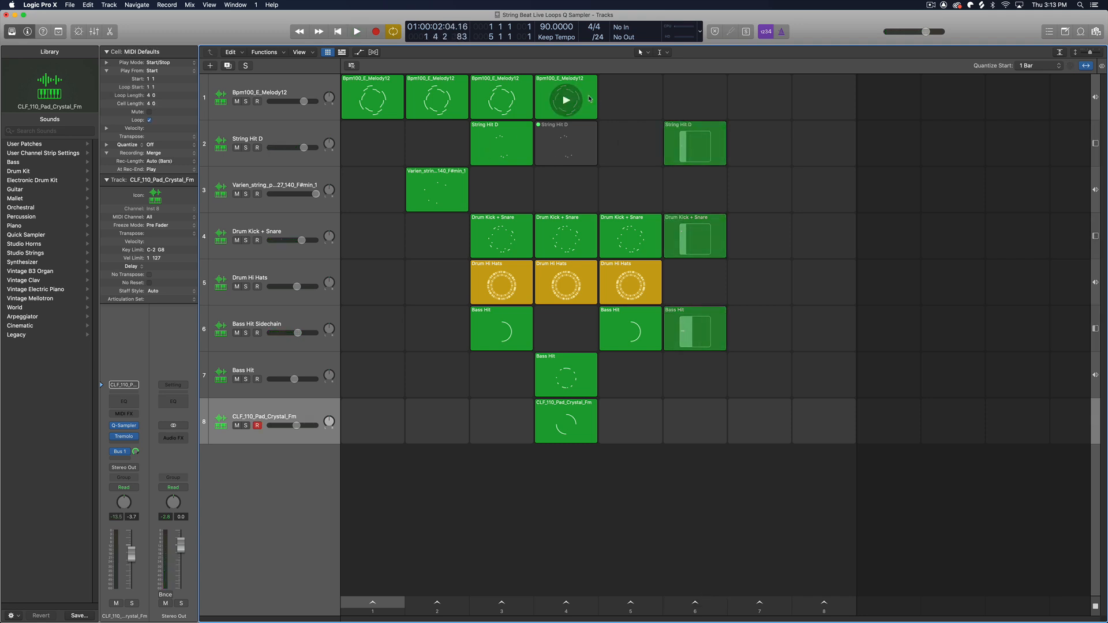
{"action": "left_click_drag", "start_coordinate": [589, 98], "coordinate": [701, 92]}
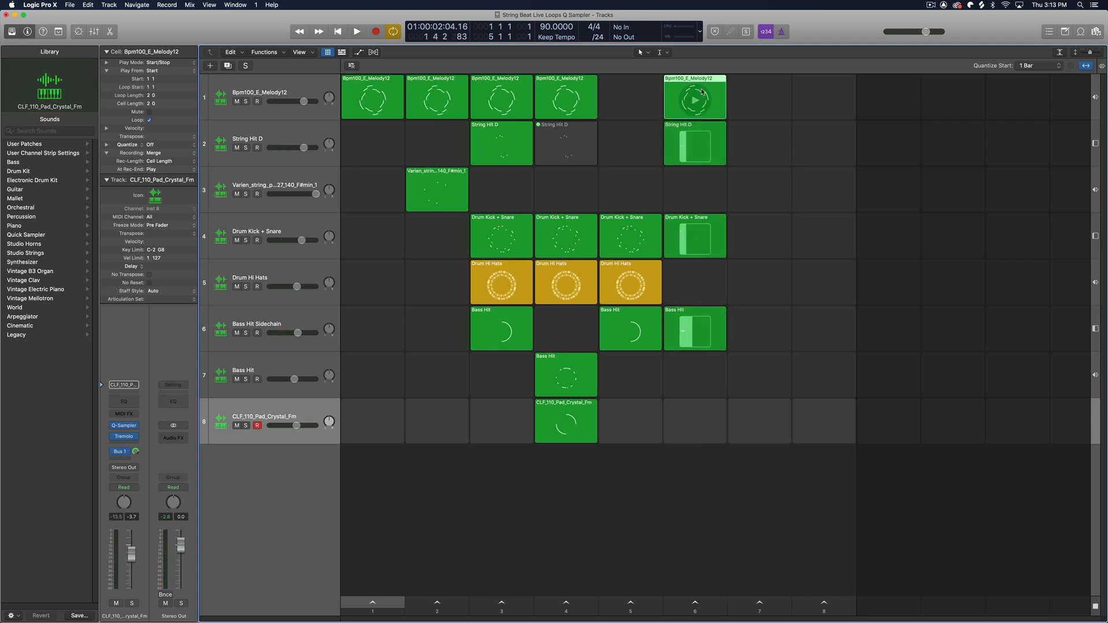
{"action": "left_click", "coordinate": [718, 605]}
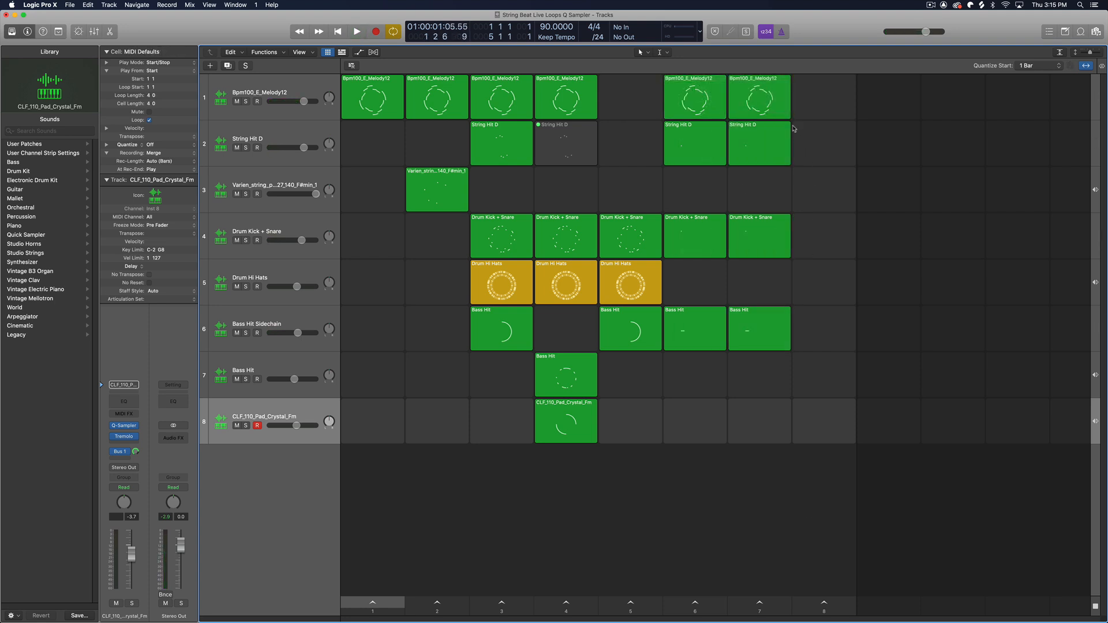
Delete all notes after the first from scene 7's Bpm100_E_Melody12 cell and play the scene
{"action": "double_click", "coordinate": [764, 103]}
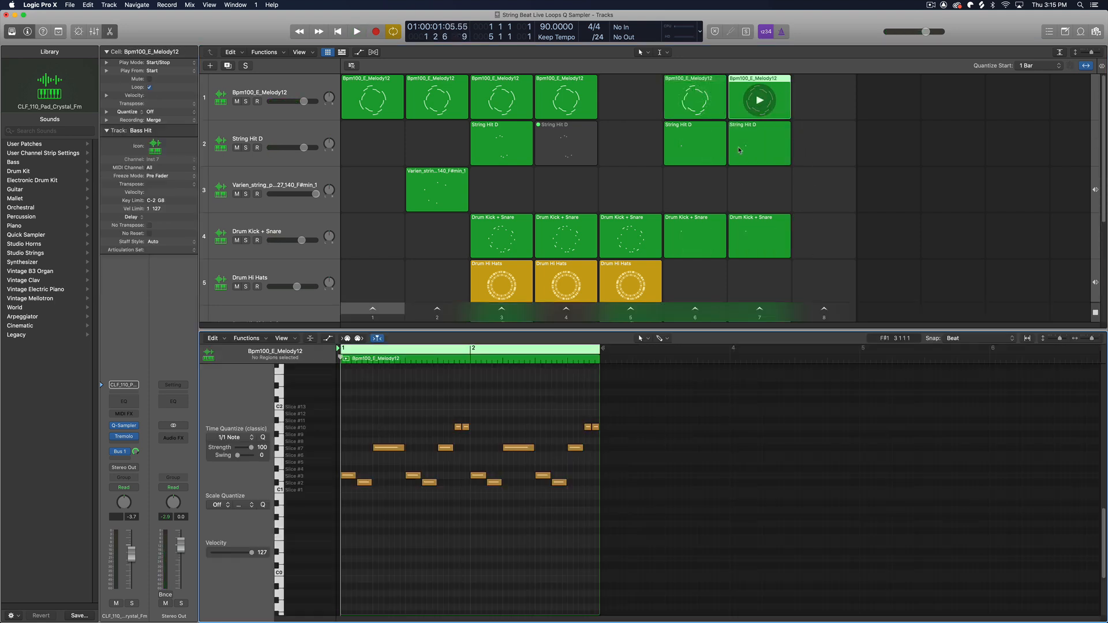
{"action": "left_click_drag", "start_coordinate": [367, 383], "coordinate": [623, 507]}
{"action": "key", "text": "Delete"}
{"action": "key", "text": "e"}
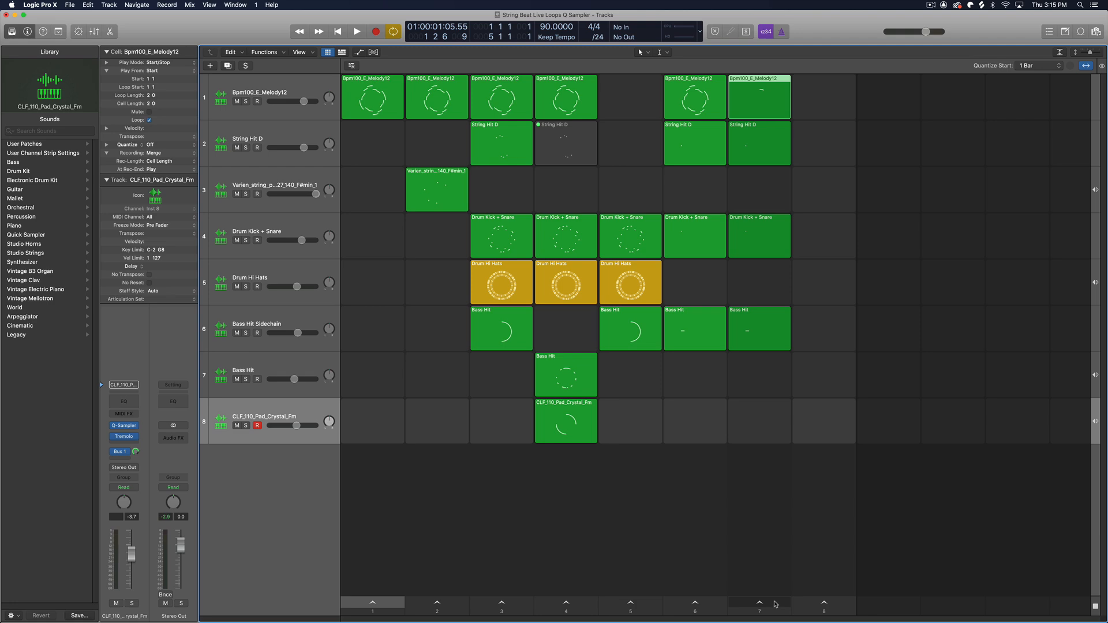
{"action": "left_click", "coordinate": [775, 605]}
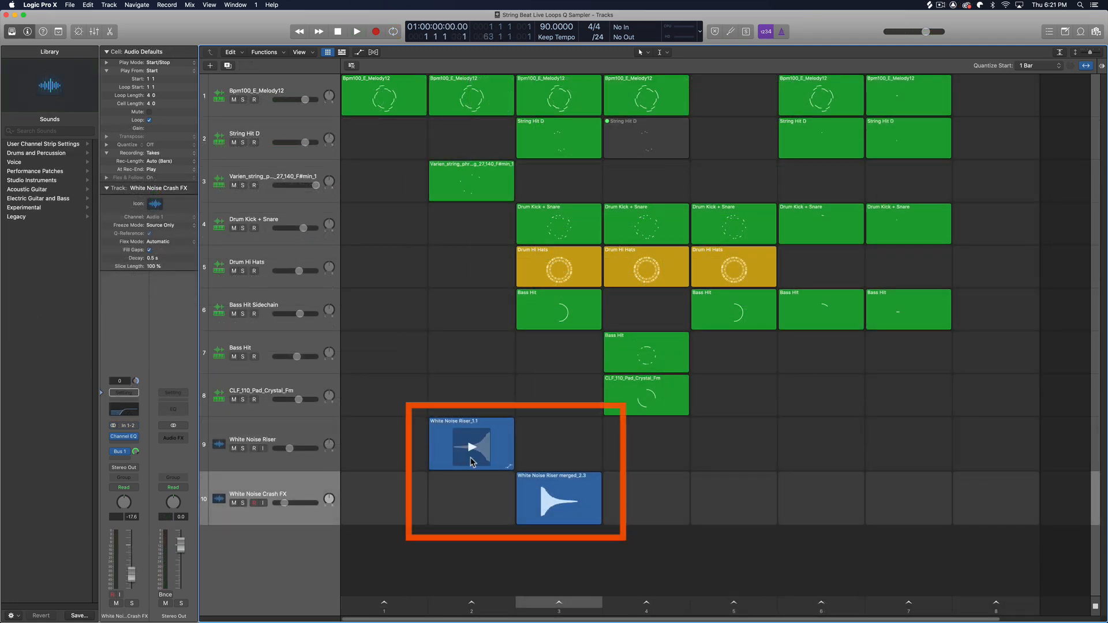
Perform the arrangement's opening by playing scene 1 and launching scenes 2 and 3 in turn
{"action": "mouse_move", "coordinate": [486, 443]}
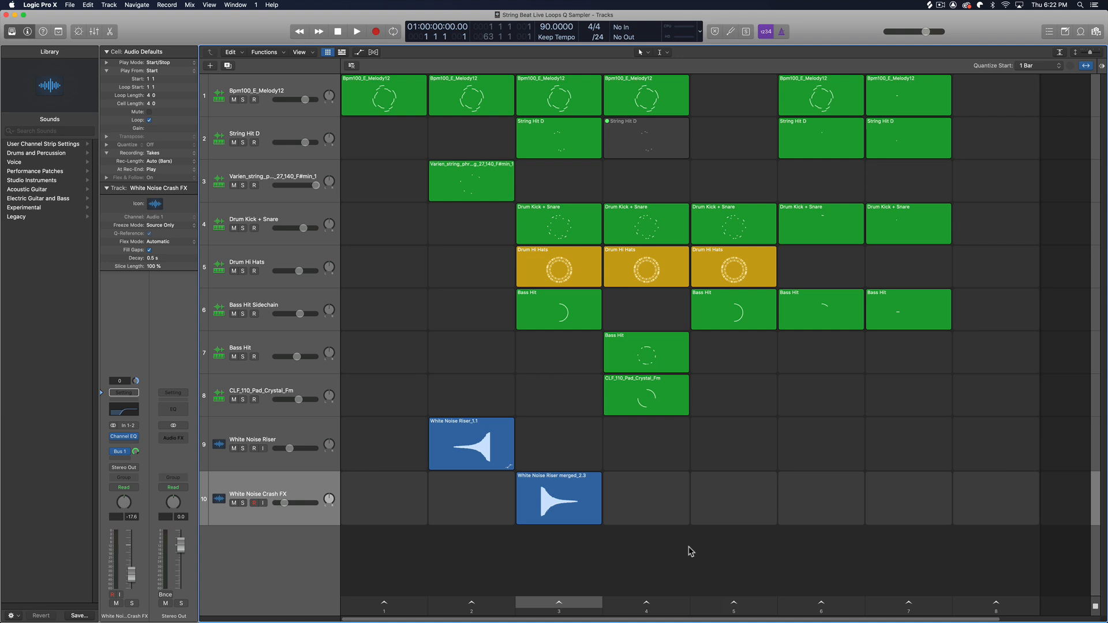
{"action": "left_click", "coordinate": [413, 610]}
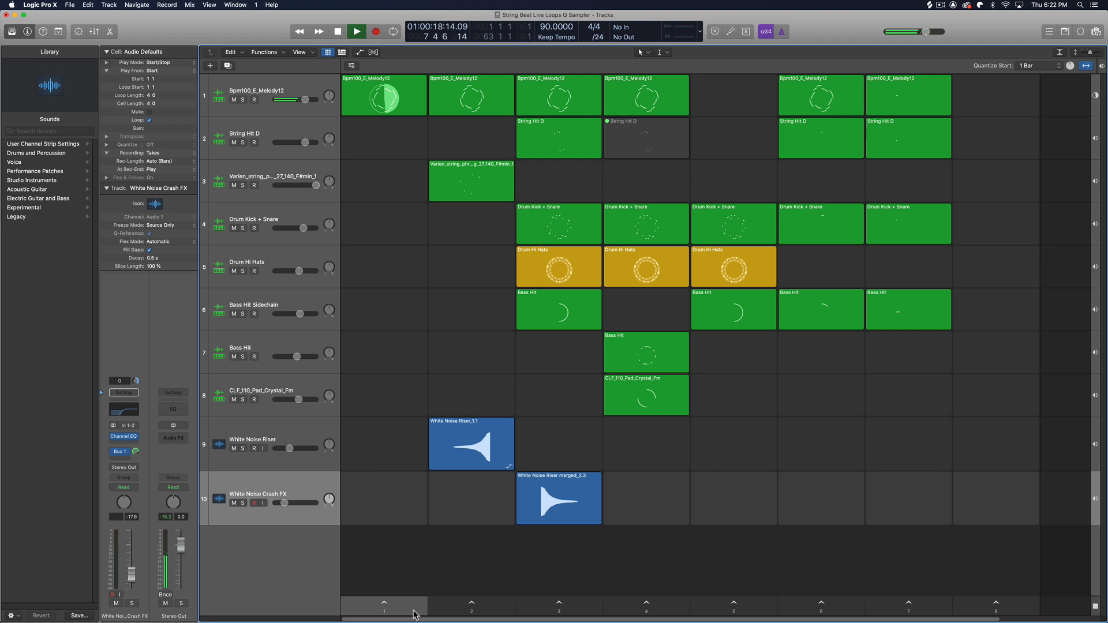
{"action": "key", "text": "Right"}
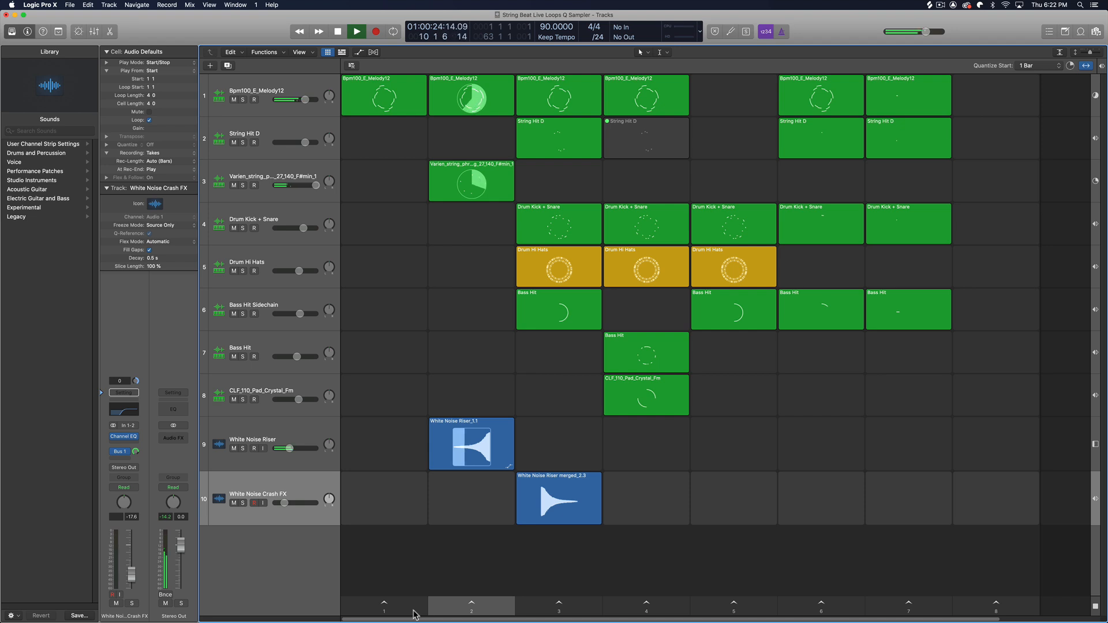
{"action": "key", "text": "Right"}
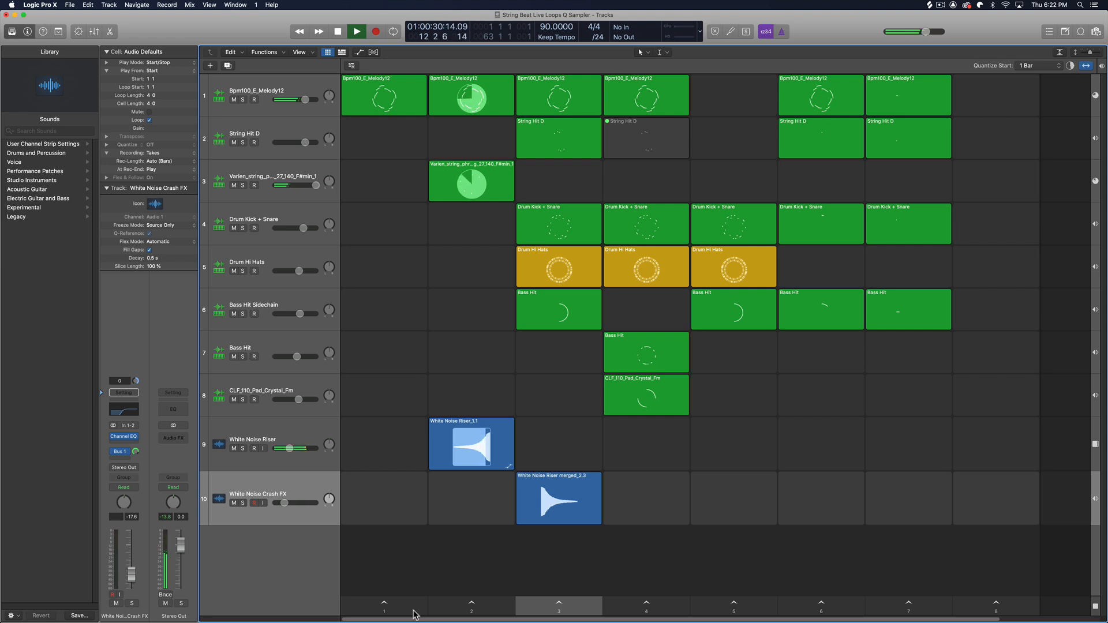
{"action": "key", "text": "Return"}
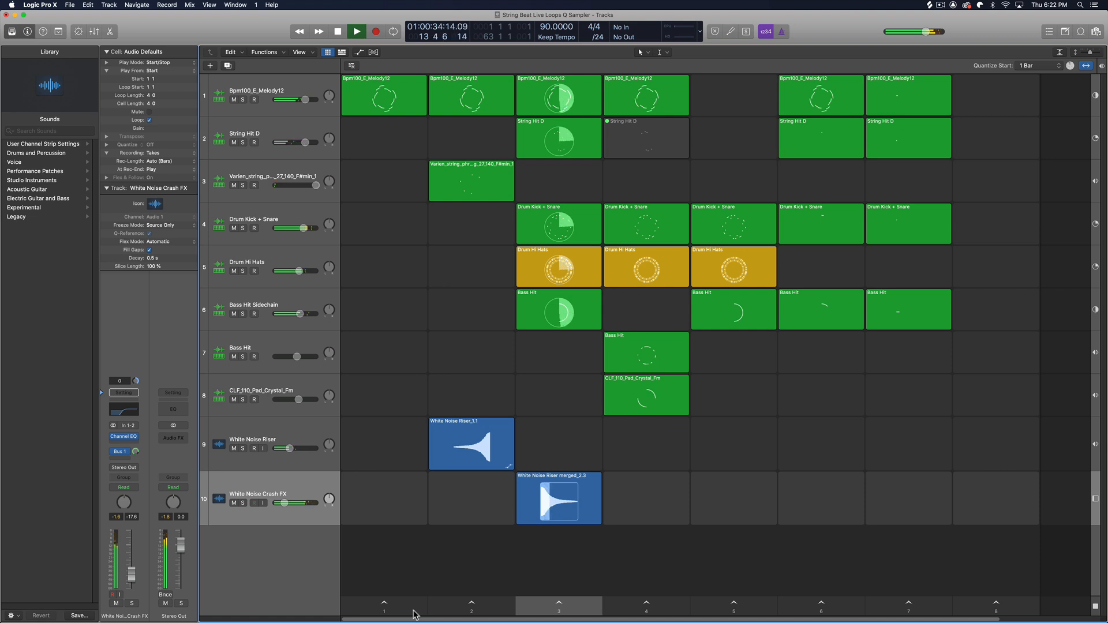
Continue the performance by launching scenes 4 and 5, returning to scene 3, playing scene 6 and selecting scene 7
{"action": "key", "text": "Right"}
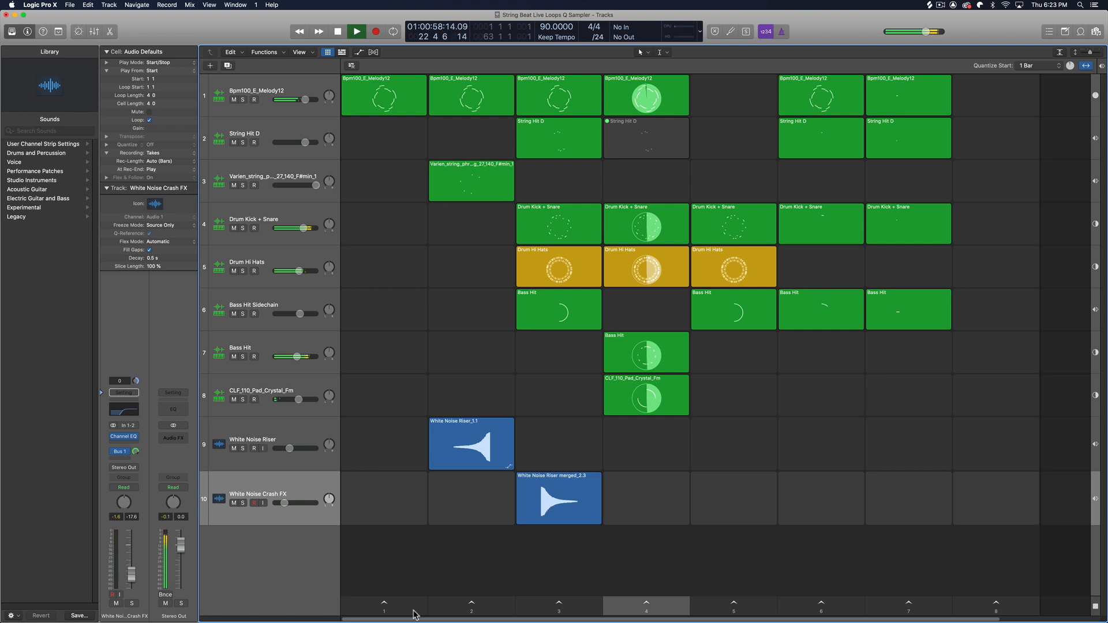
{"action": "key", "text": "Right"}
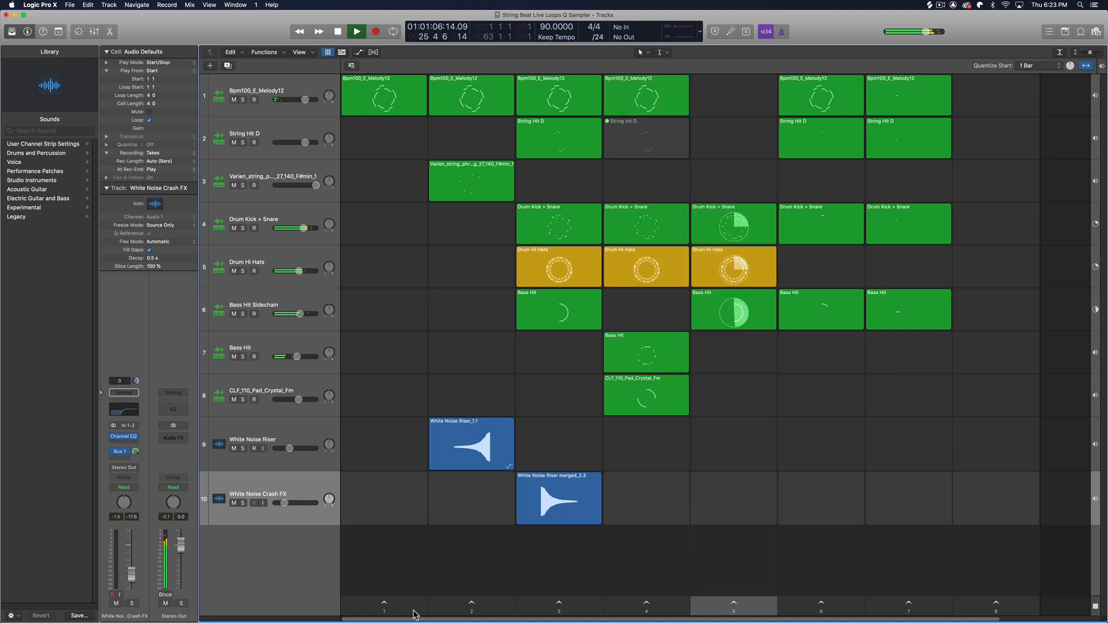
{"action": "key", "text": "Left"}
{"action": "key", "text": "Left"}
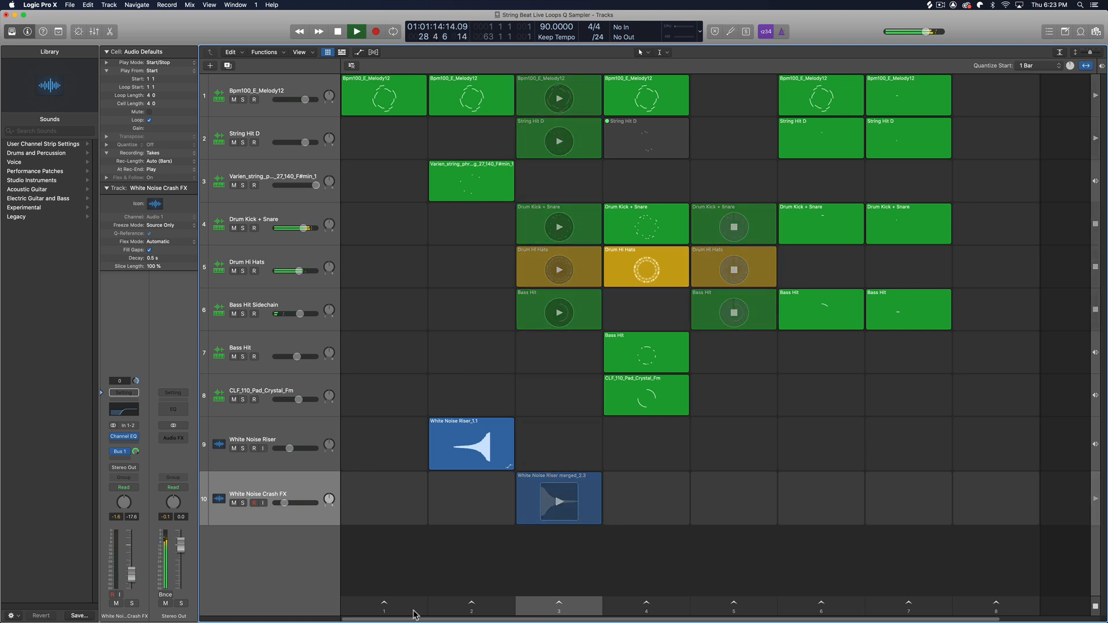
{"action": "key", "text": "Right"}
{"action": "key", "text": "Right"}
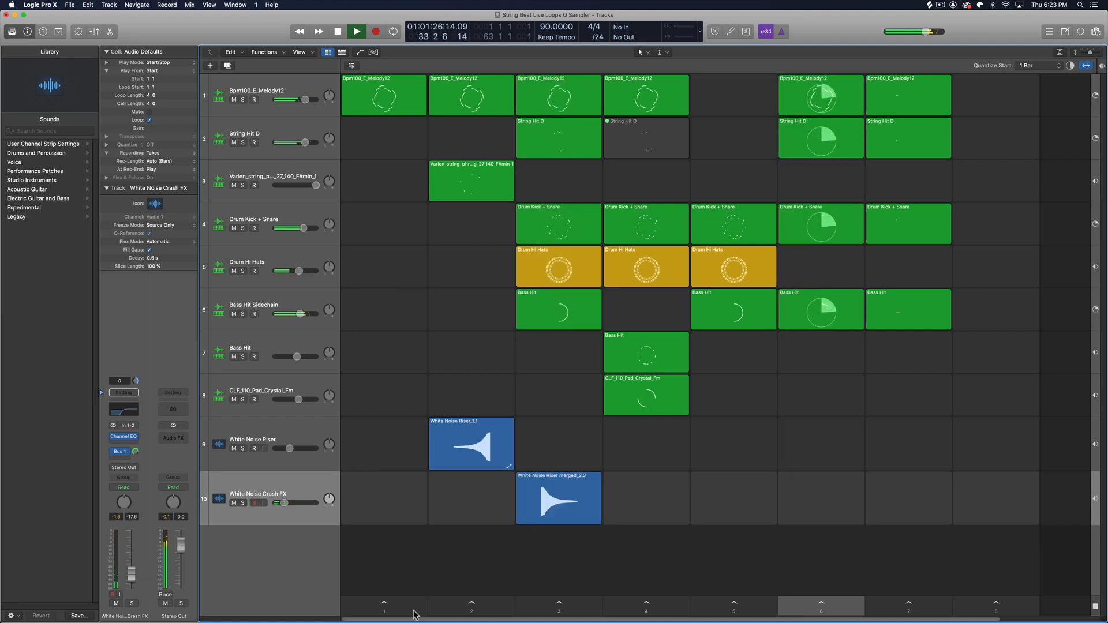
{"action": "key", "text": "Right"}
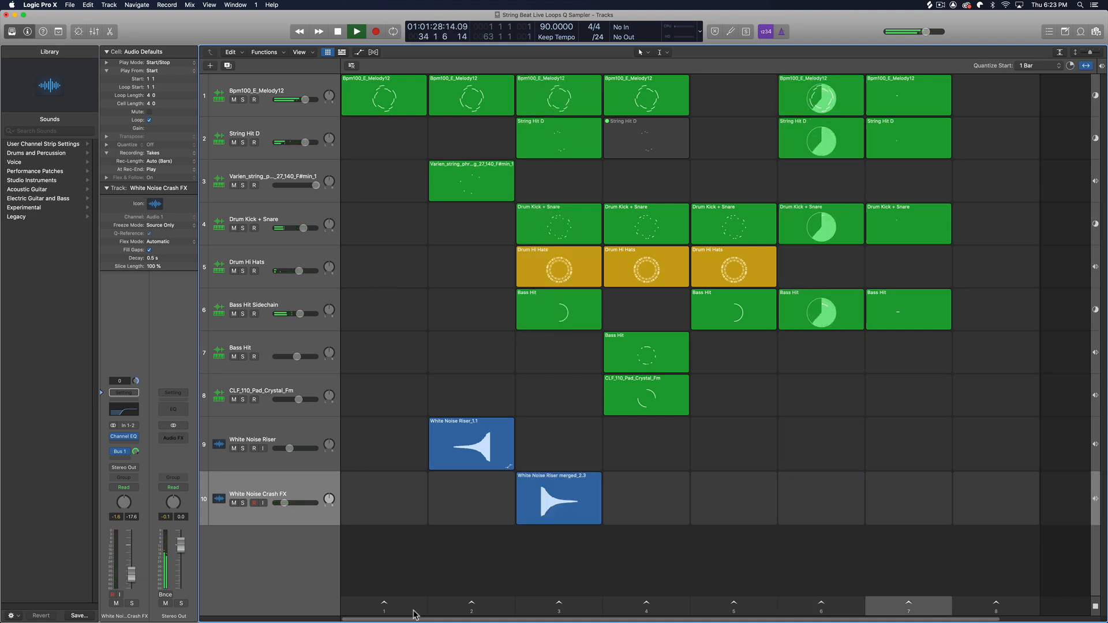